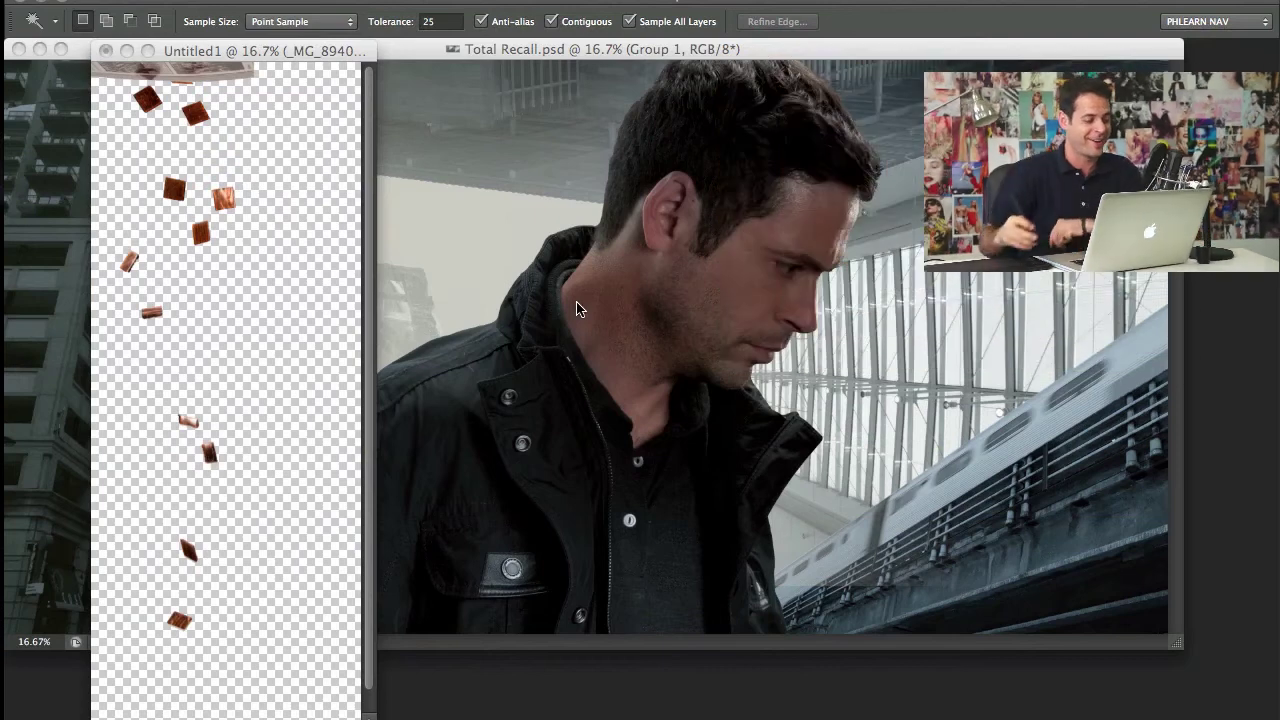
Step: Show the Untitled1 document full screen, hide _MG_8940.jpg, and make _MG_8950.jpg visible and active
left_click(304, 52)
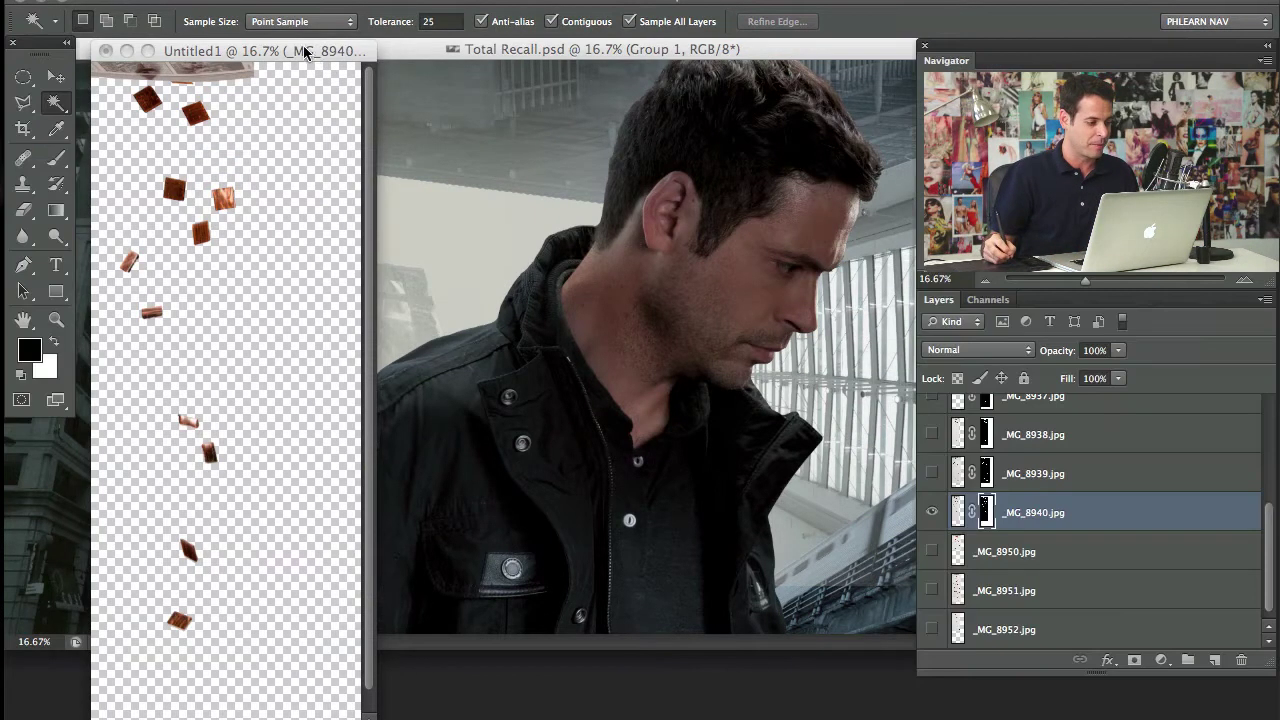
left_click_drag(324, 52, 377, 62)
key("f")
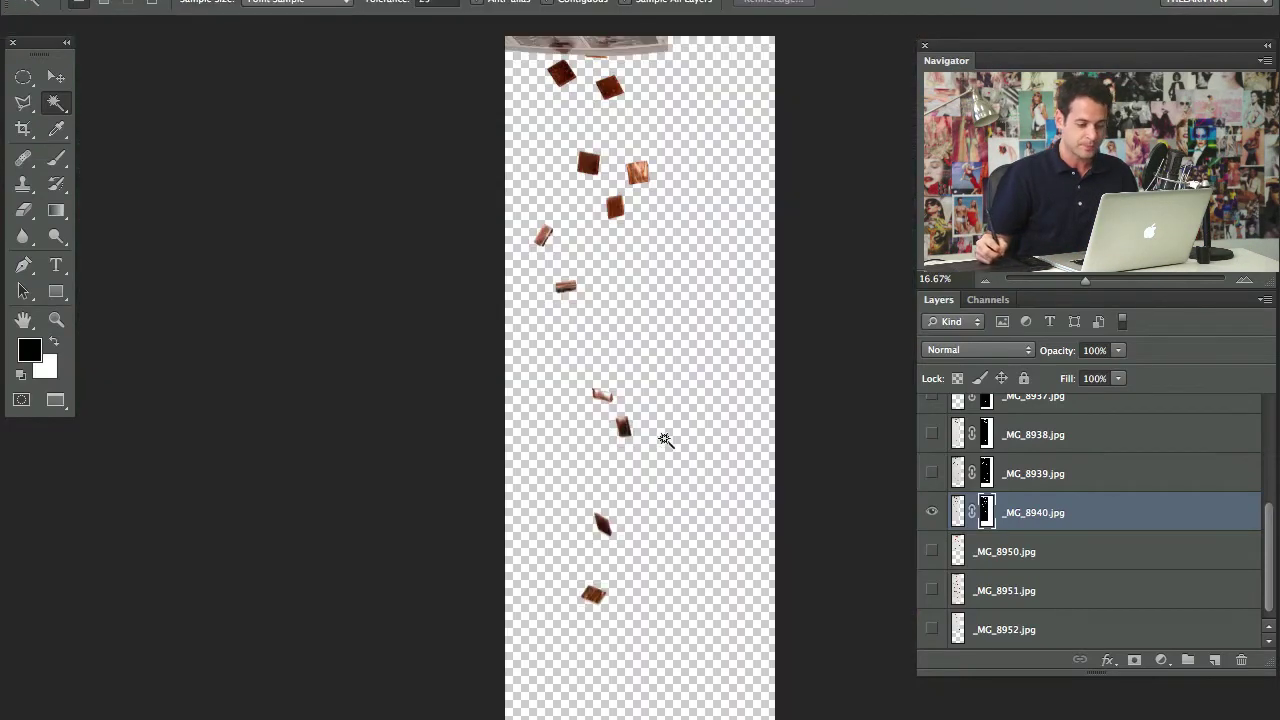
left_click_drag(648, 281, 638, 335)
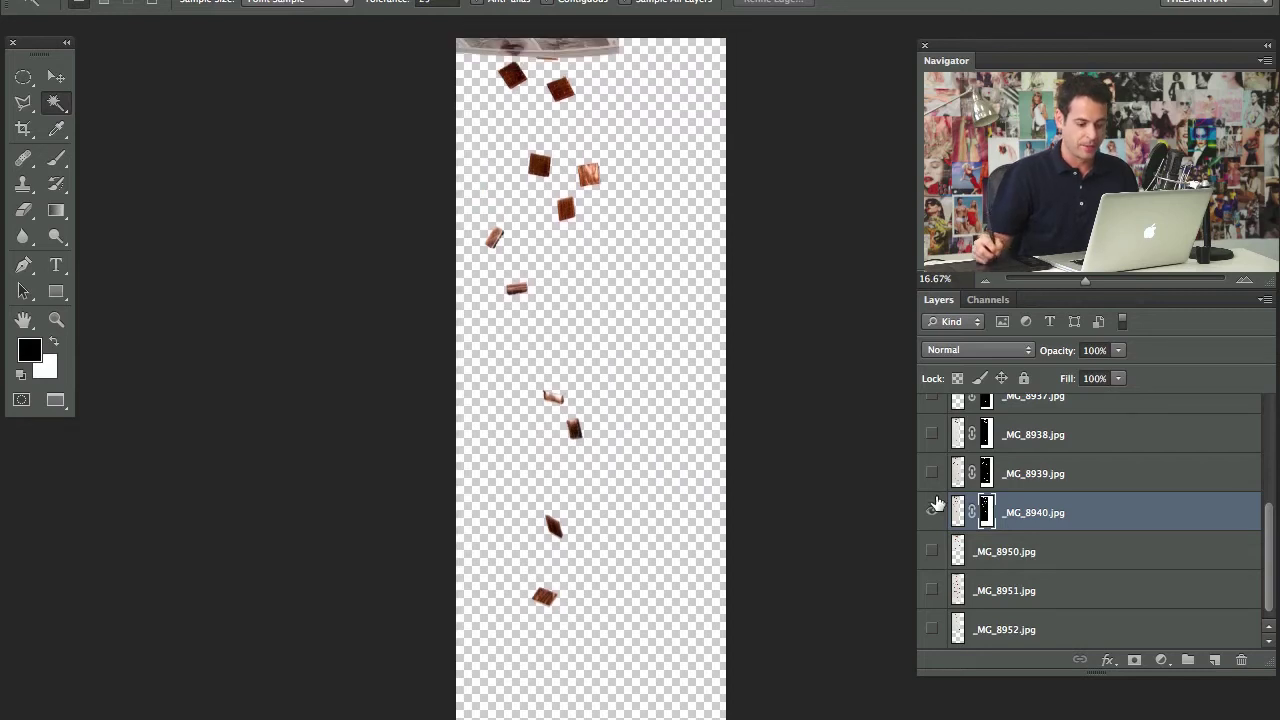
mouse_move(1268, 522)
left_mouse_down()
mouse_move(1268, 430)
mouse_move(1270, 535)
left_mouse_up()
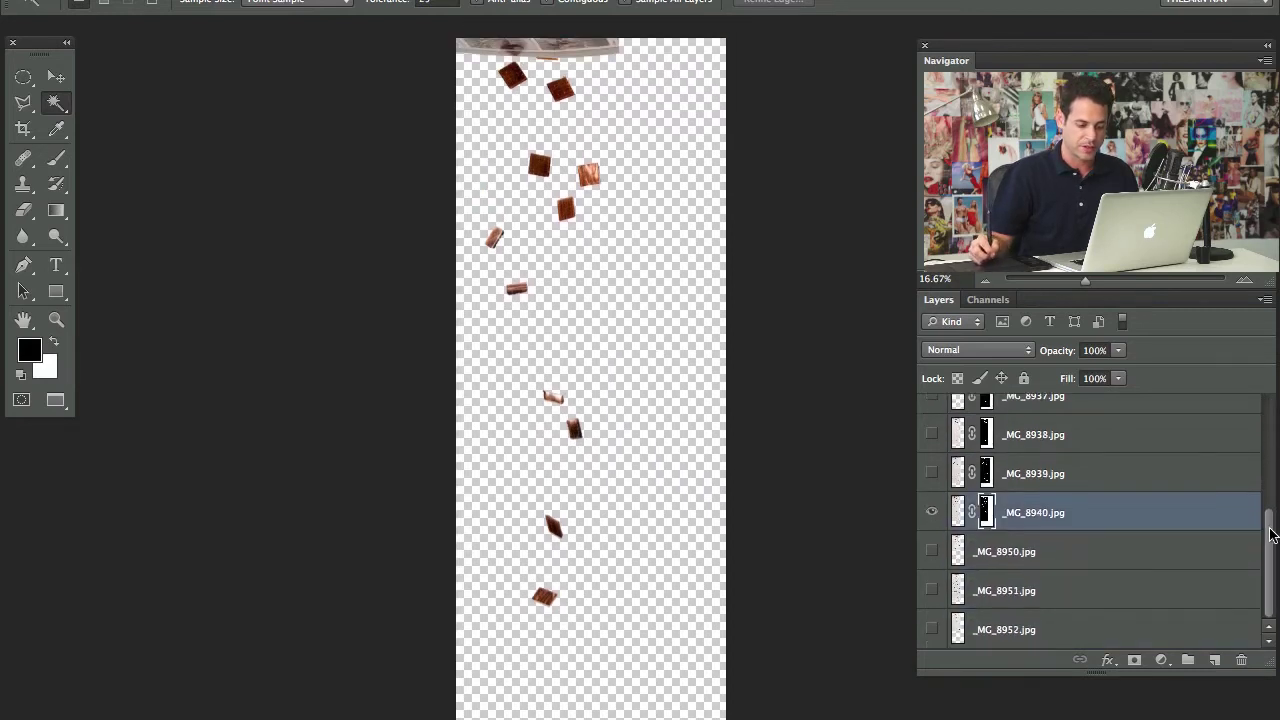
left_click(938, 518)
left_click(931, 553)
left_click(1012, 557)
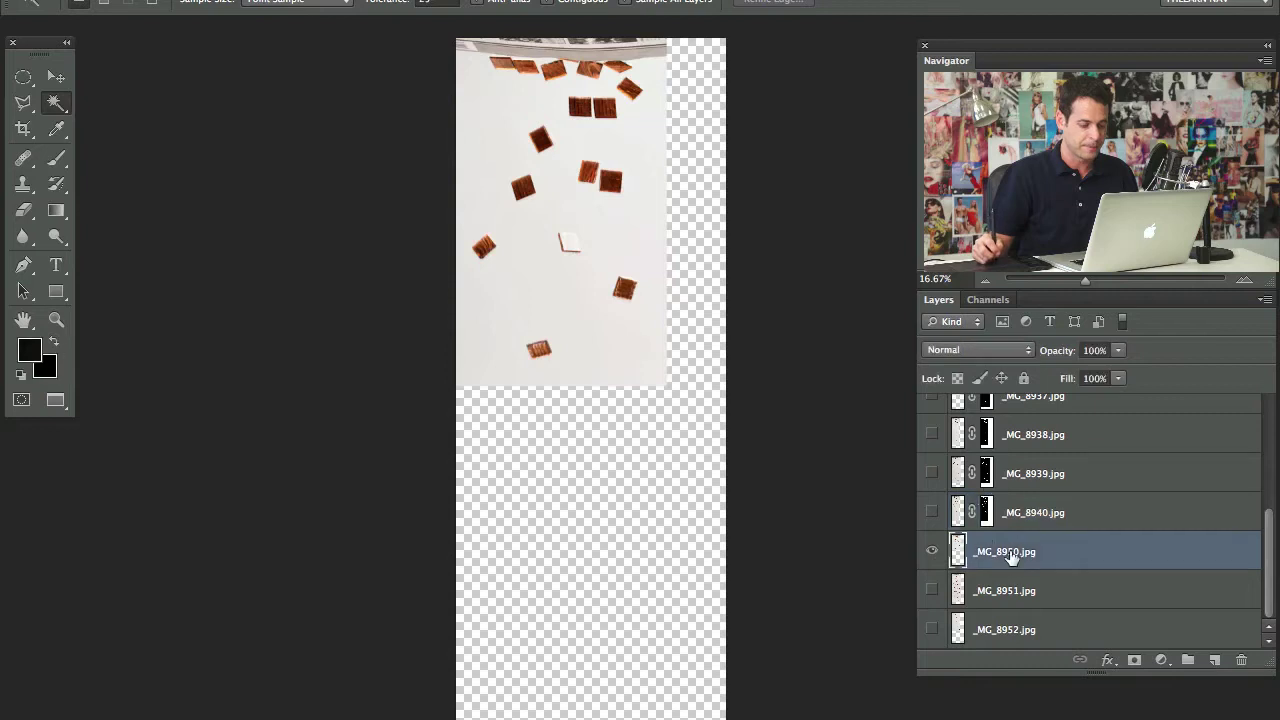
Step: Select the pale background of _MG_8950.jpg with the Magic Wand and mask it out so only the falling tiles remain
key("super+plus")
key("super+plus")
key("space")
left_click_drag(507, 305, 539, 457)
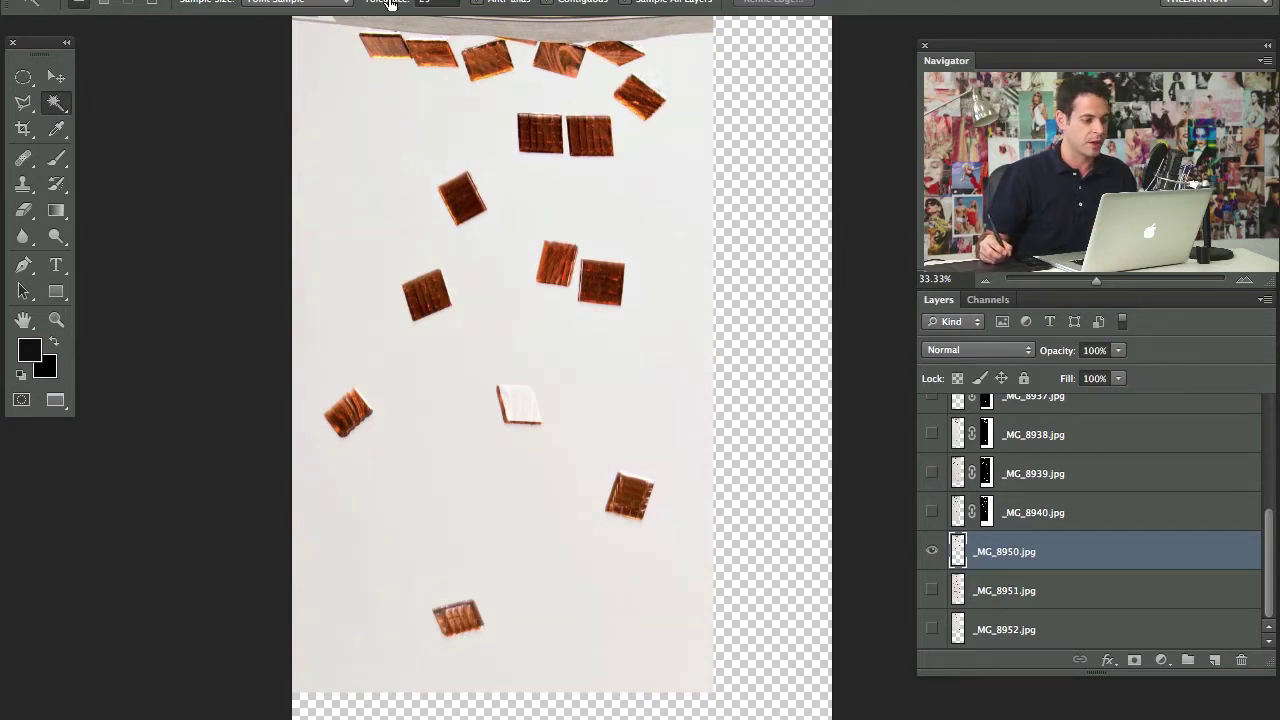
left_click(440, 147)
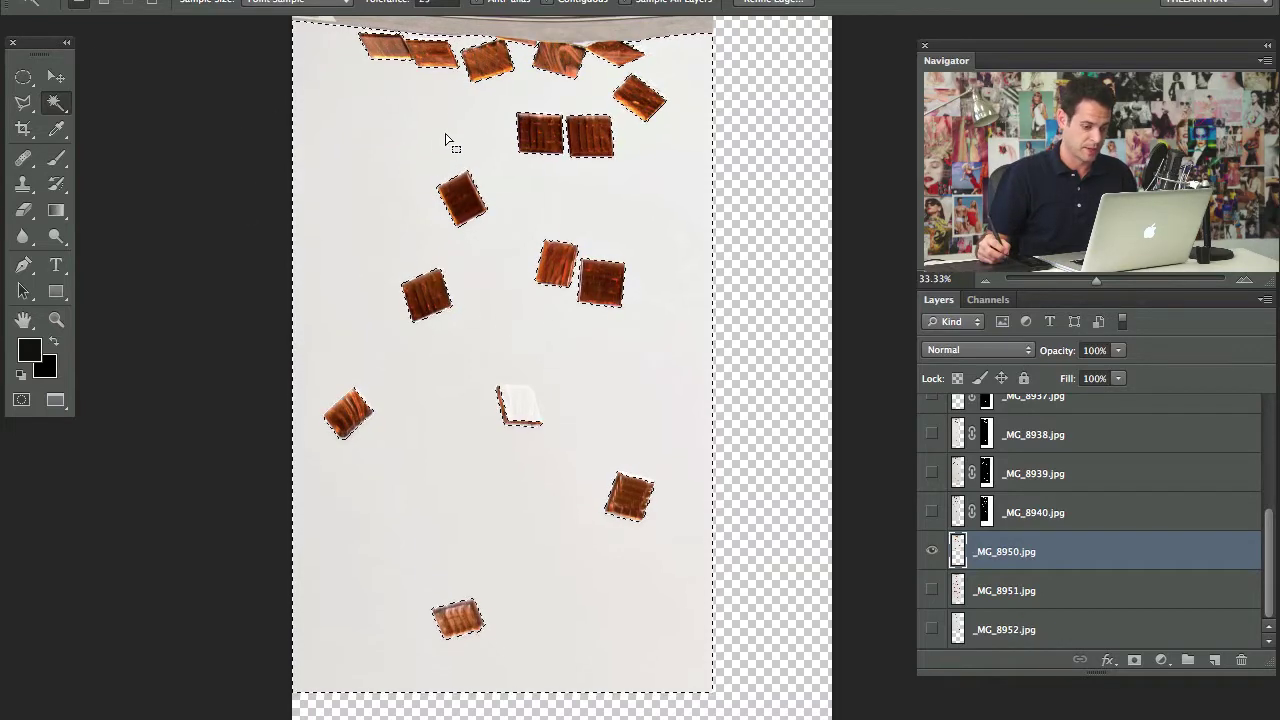
left_click(1135, 661)
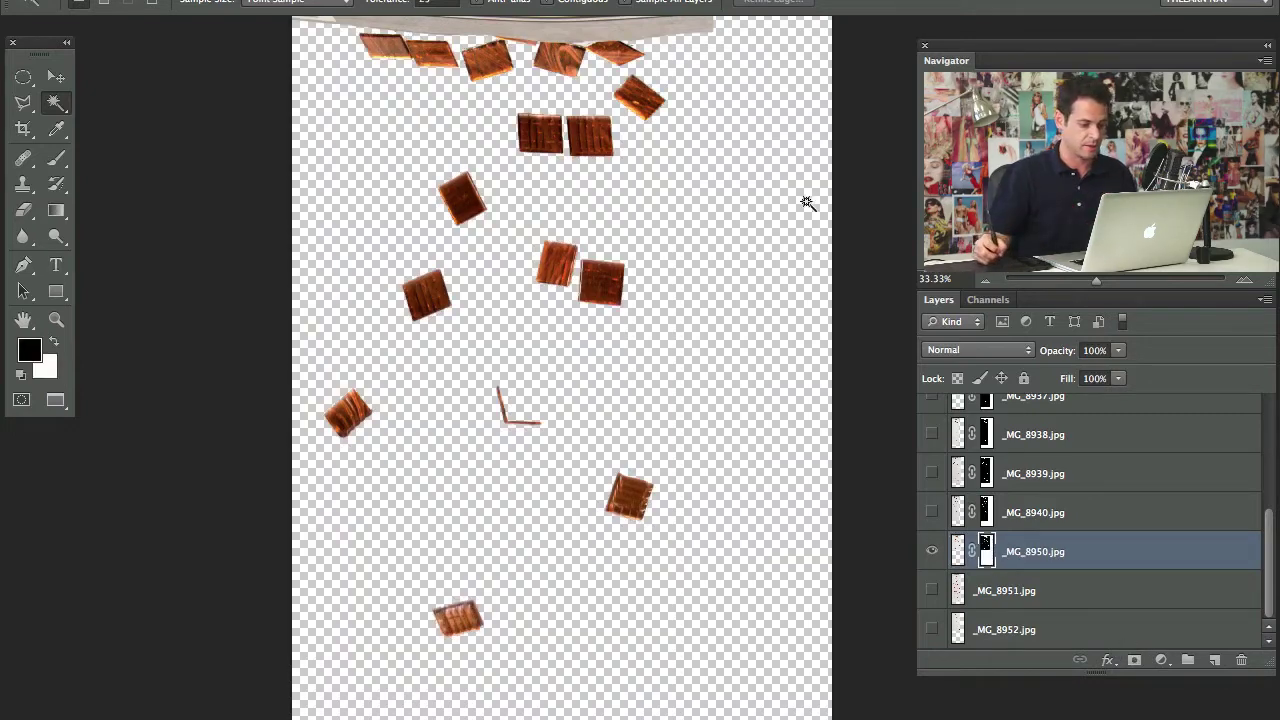
Step: Move the masked _MG_8950.jpg layer slightly down and to the right on the canvas
key("v")
left_click_drag(557, 457, 596, 495)
key("ctrl+t")
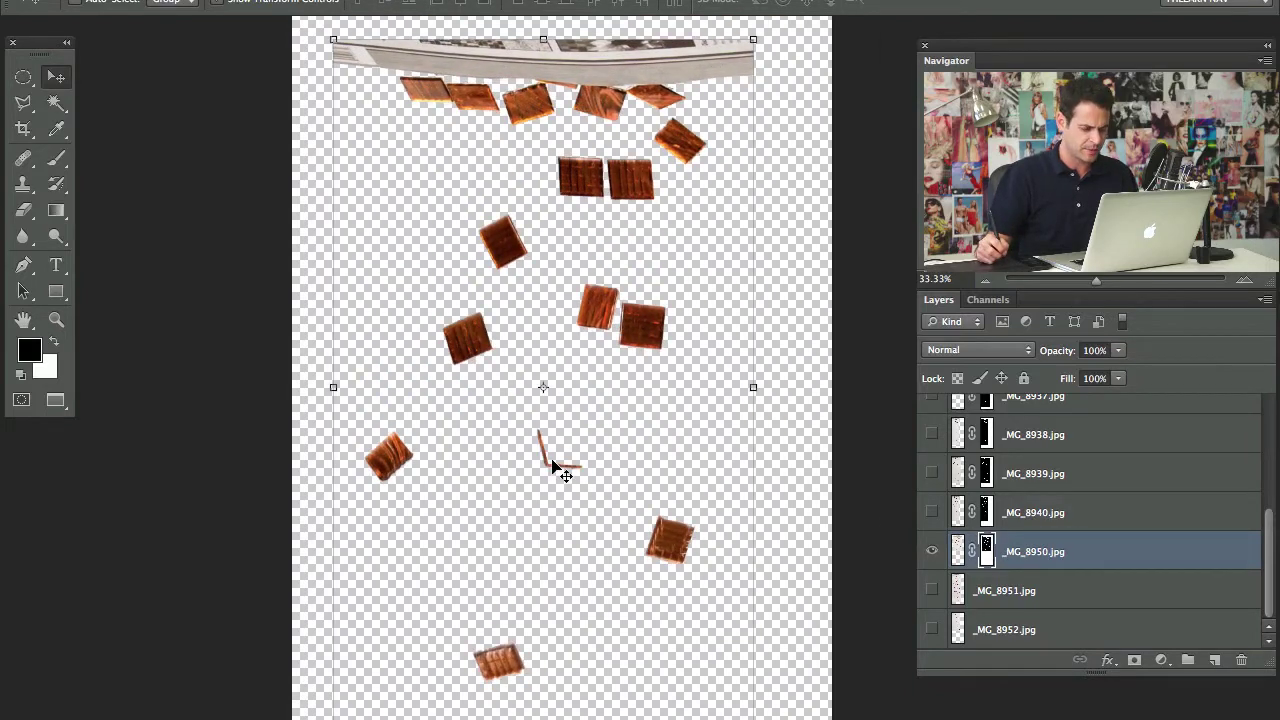
key("Return")
Step: Paint black on the _MG_8950.jpg mask over the leftover L-shaped tile edge, and check the mask on its own
key("b")
mouse_move(543, 451)
left_mouse_down()
mouse_move(590, 462)
mouse_move(546, 483)
left_mouse_up()
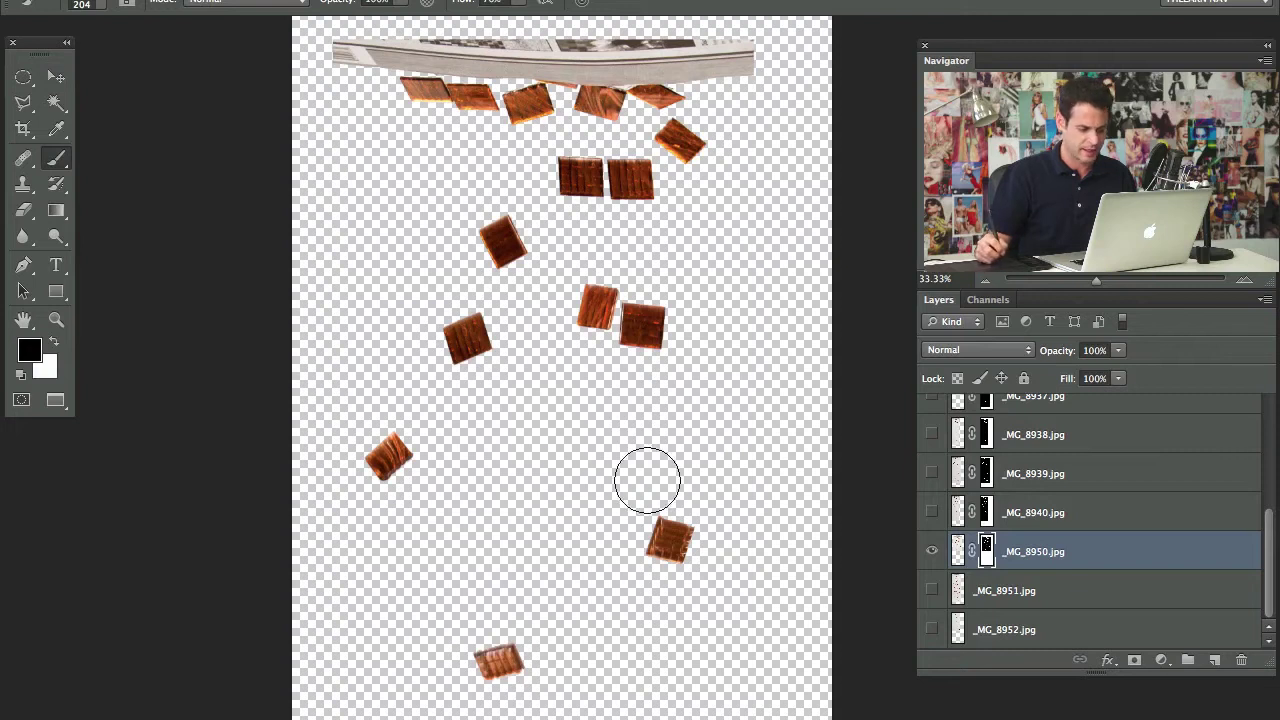
left_click(987, 553, "alt")
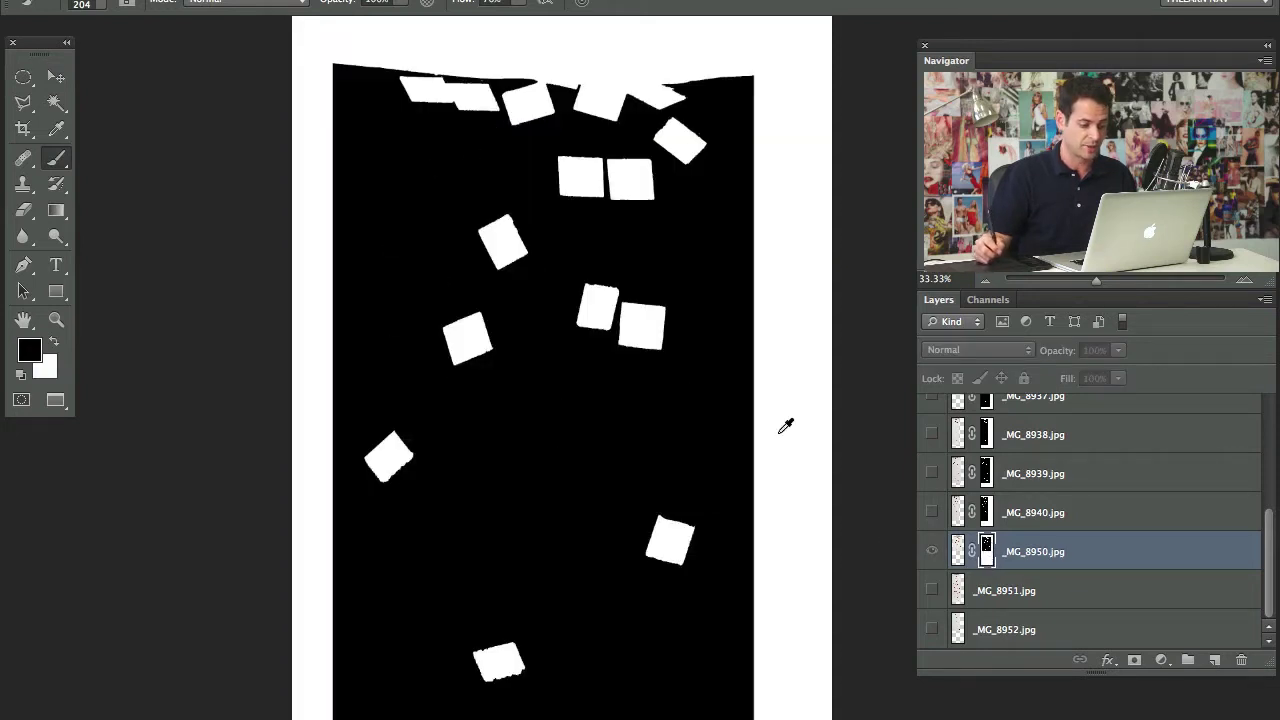
left_click(987, 553, "alt")
Step: Hide _MG_8950.jpg, show _MG_8951.jpg, and mask out its pale background from a Magic Wand selection
left_click(931, 551)
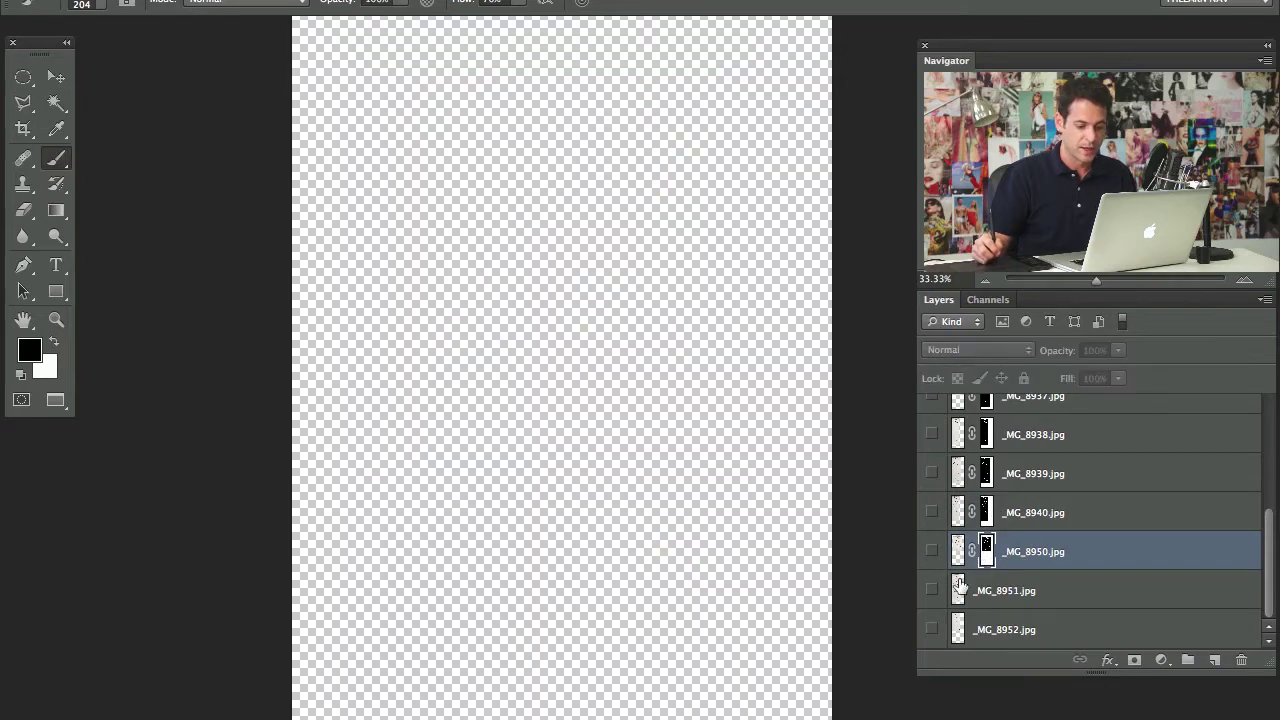
left_click(931, 590)
left_click(958, 590)
key("w")
left_click(605, 418)
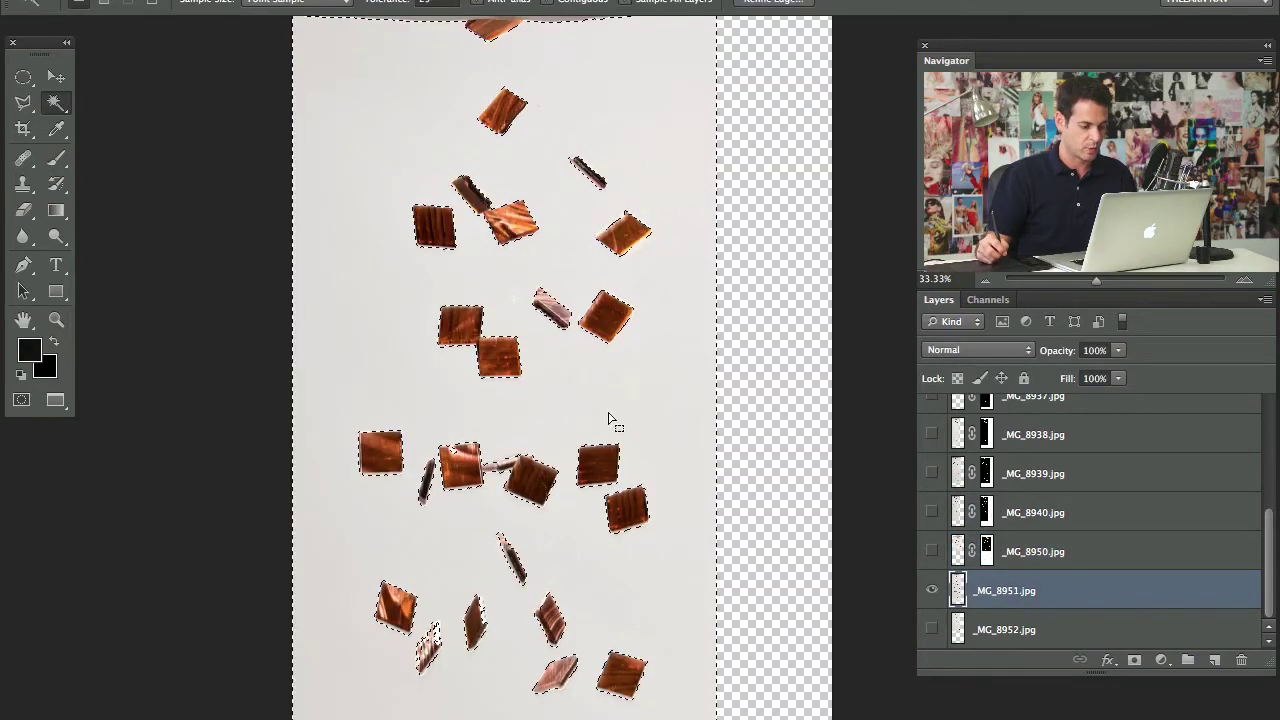
left_click(1134, 660, "alt")
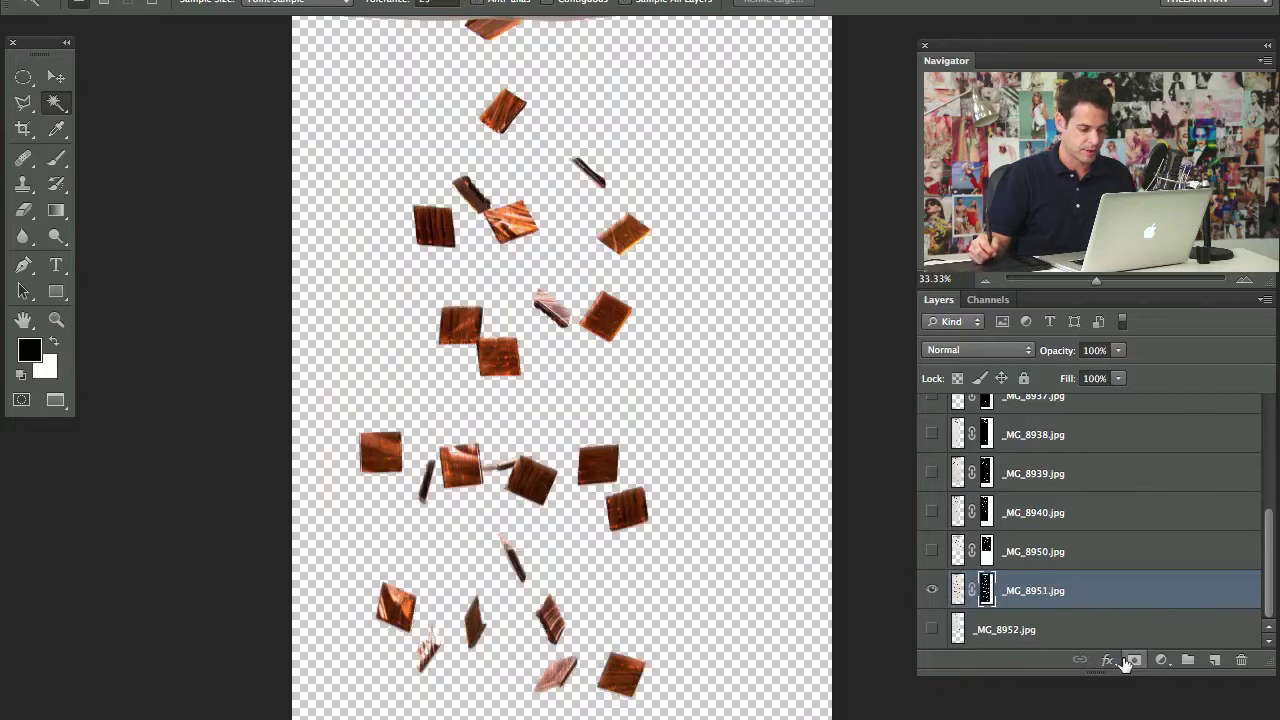
Step: Hide _MG_8951.jpg, show _MG_8952.jpg, and mask out its pale background from a Magic Wand selection
left_click(931, 590)
left_click(931, 629)
left_click(1010, 629)
left_click(563, 520)
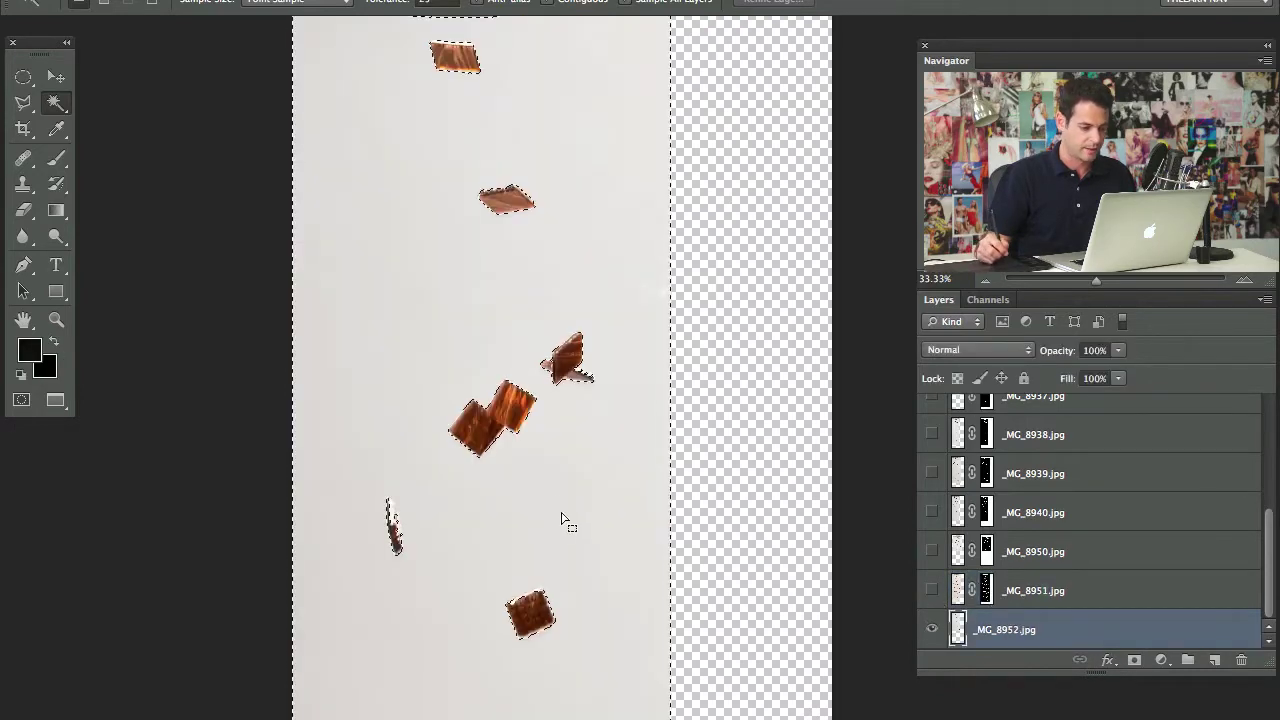
left_click(1134, 660, "alt")
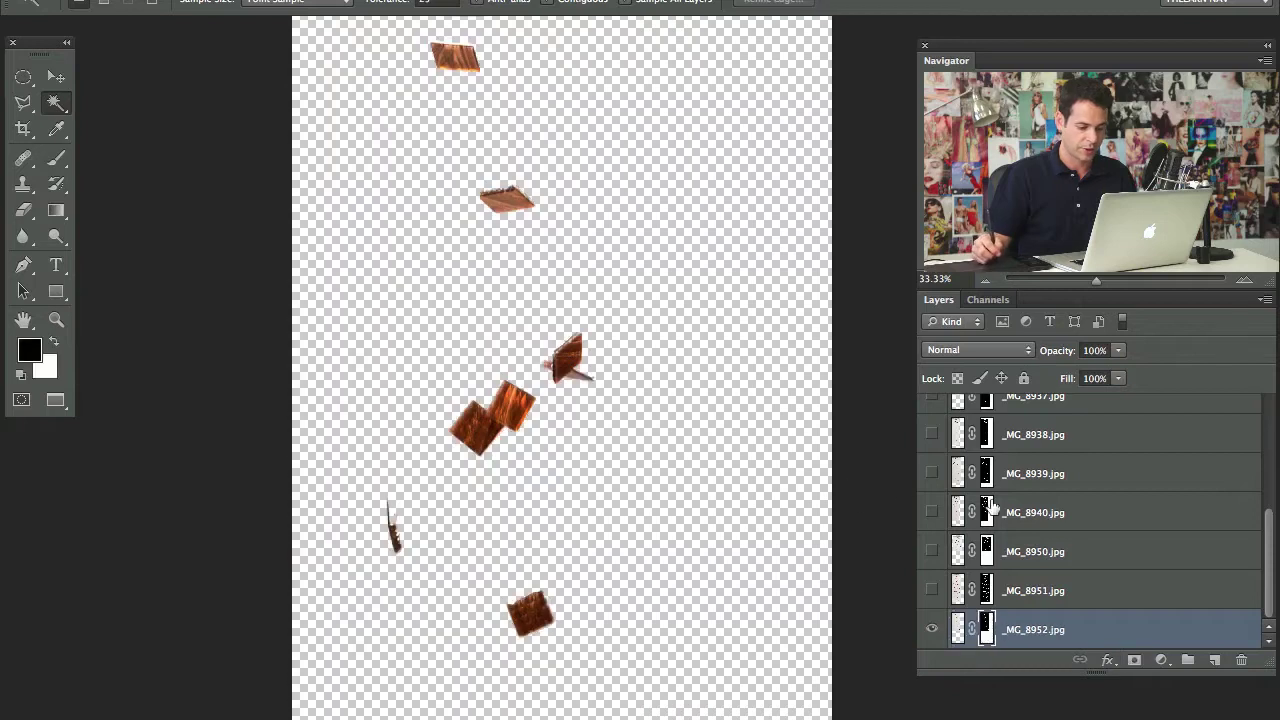
Step: Make all the masked tile layers visible together and check the combined column of falling tiles
key("ctrl+minus")
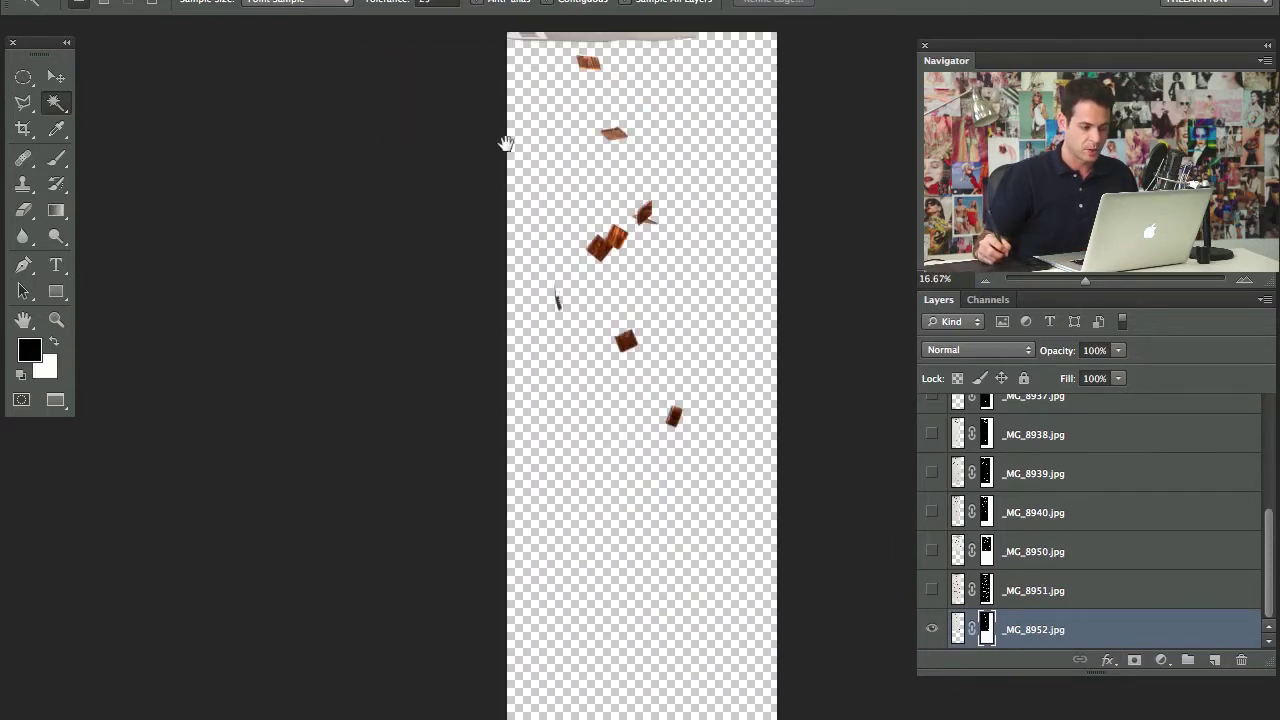
left_click_drag(626, 266, 565, 302)
left_click(931, 629)
left_click(931, 629)
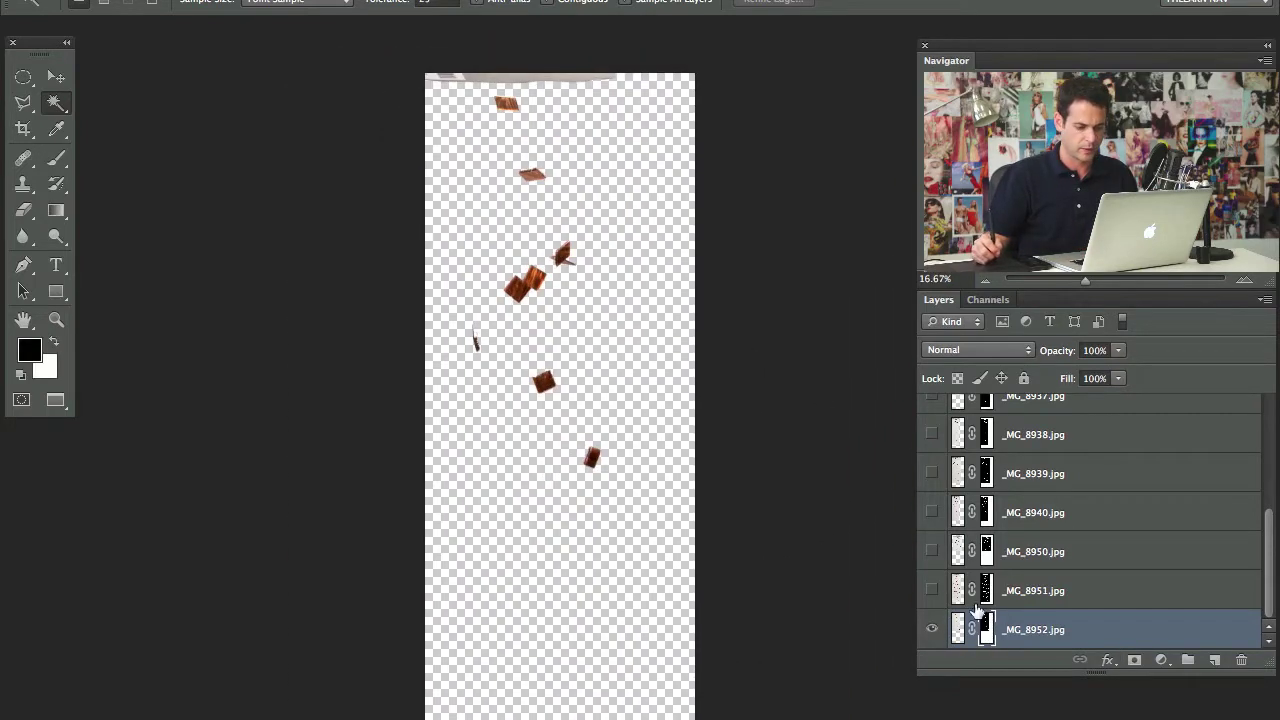
left_click_drag(932, 489, 934, 374)
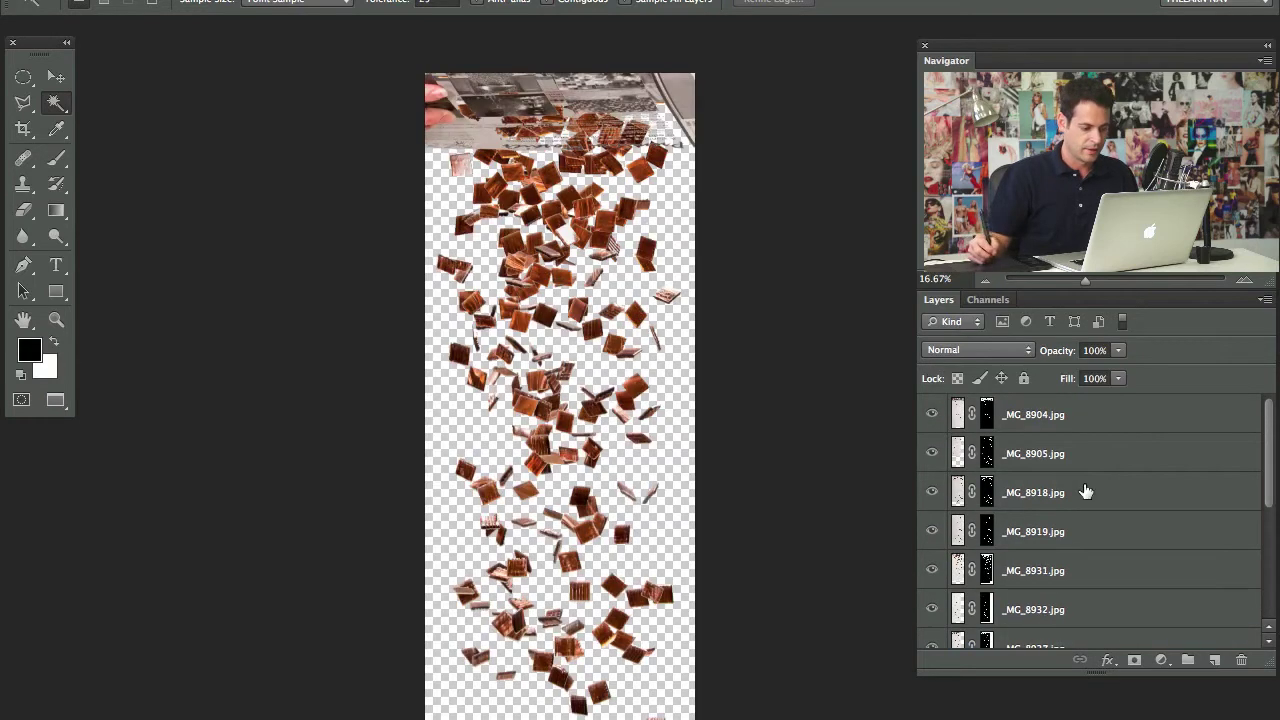
left_click_drag(535, 498, 537, 308)
left_click_drag(586, 140, 582, 260)
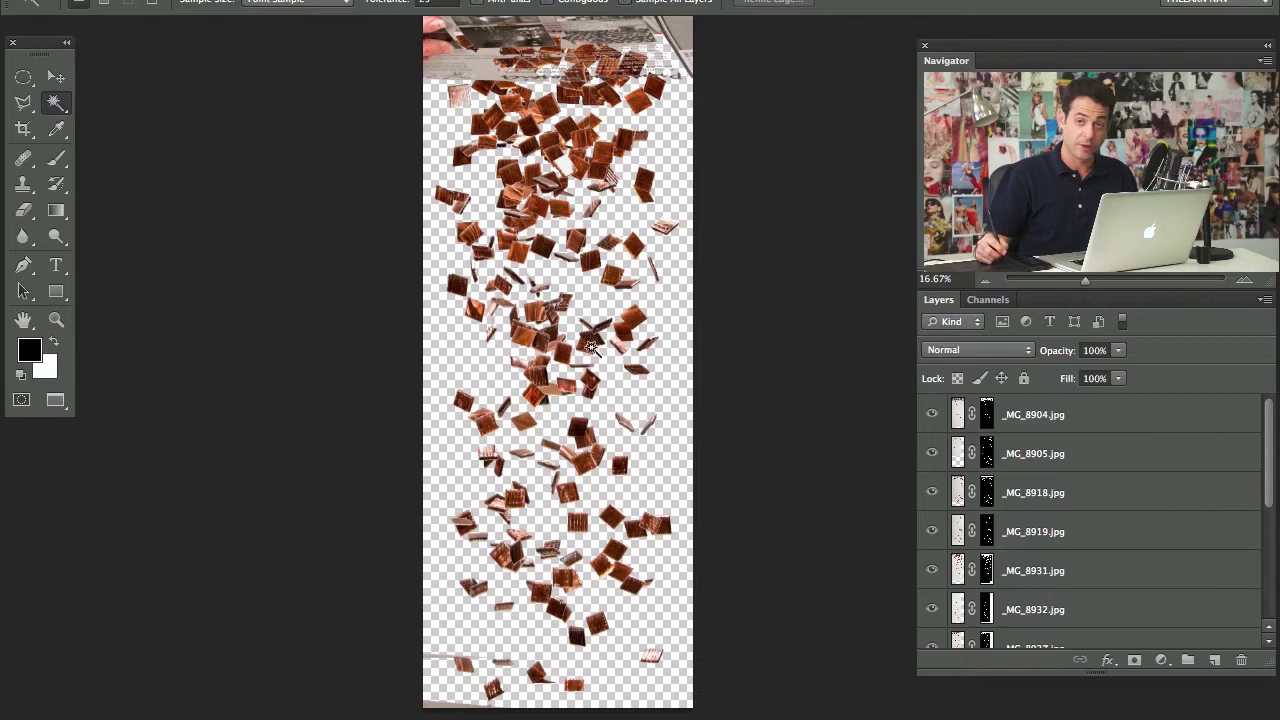
Step: Select all tile layers from _MG_8904.jpg to _MG_8952.jpg and group them
left_click(1107, 427)
scroll(1260, 437, "down", 5)
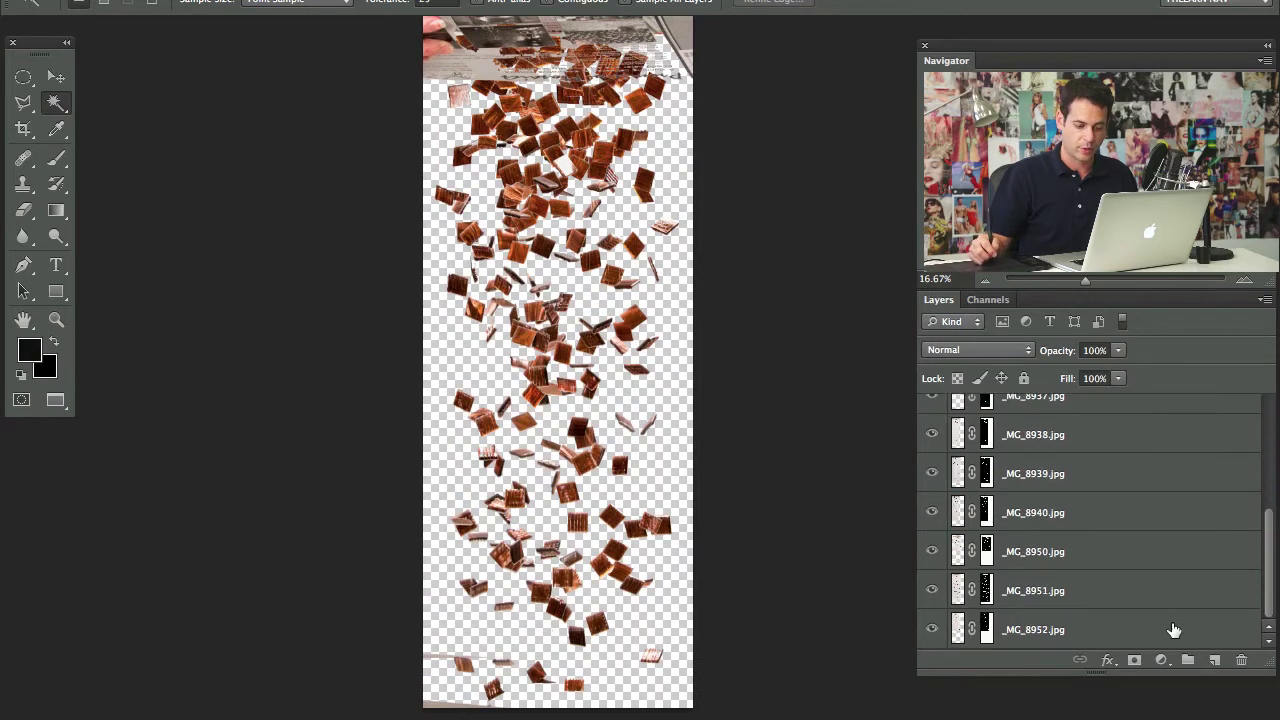
left_click(1166, 632, "shift")
key("super+g")
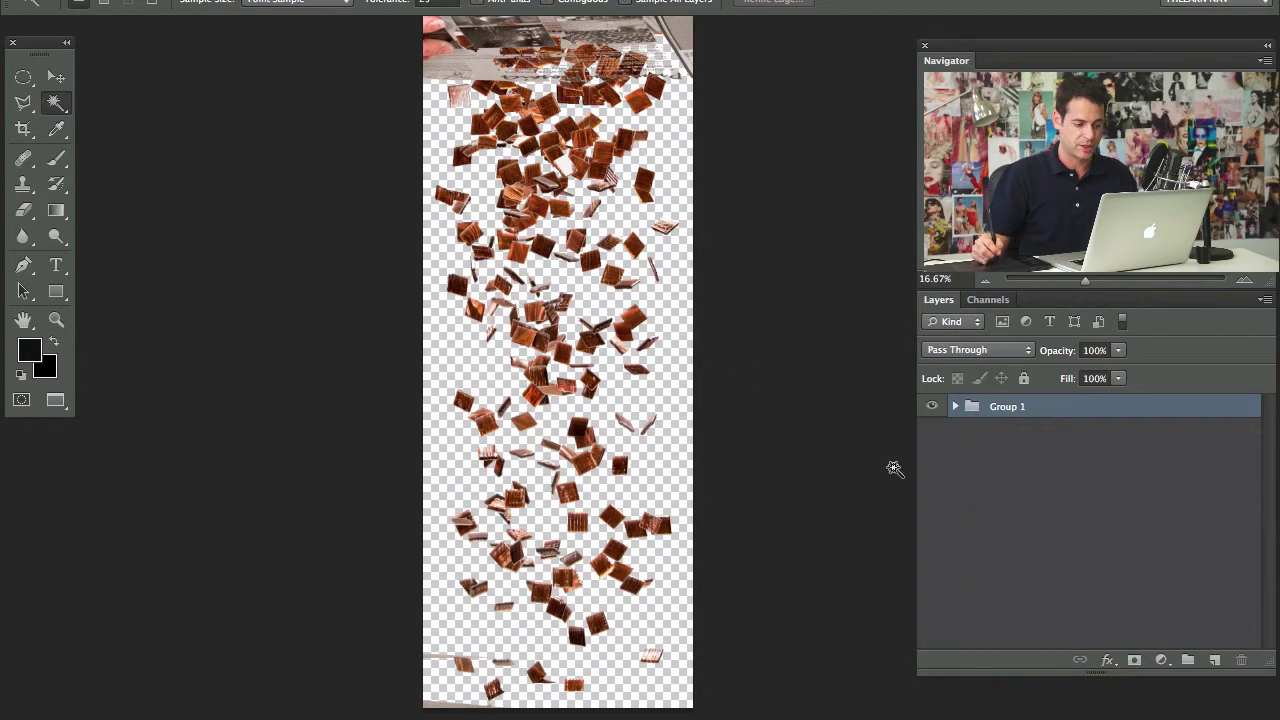
Step: Leave full screen and copy the tile group into Total Recall.psd with the Move tool, positioning it around the man's head
key("f")
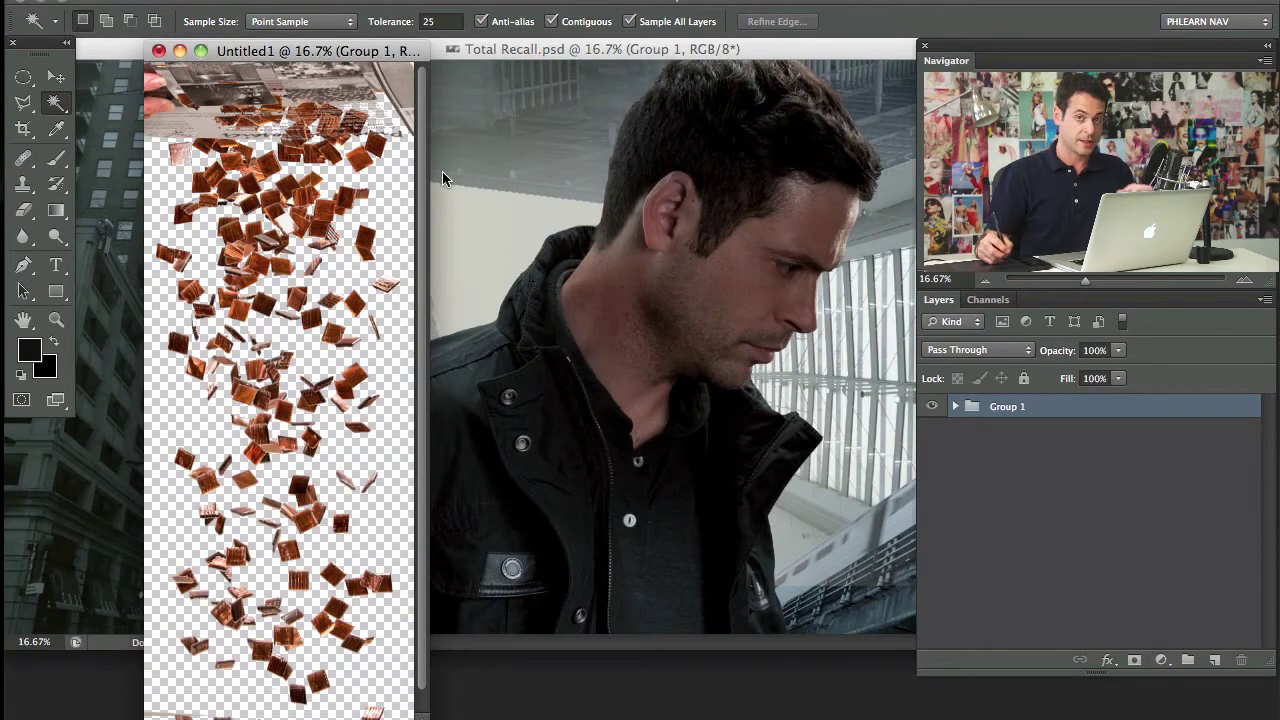
key("v")
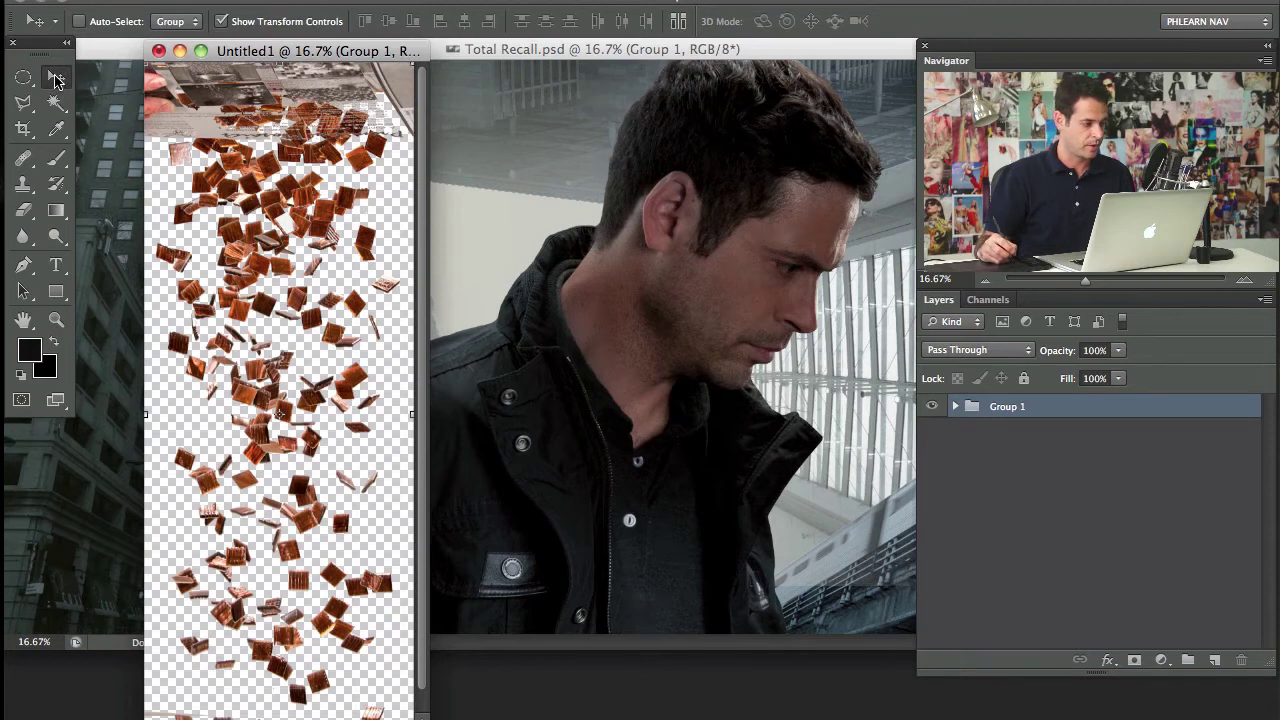
left_click_drag(315, 340, 708, 400)
left_click_drag(536, 376, 545, 400)
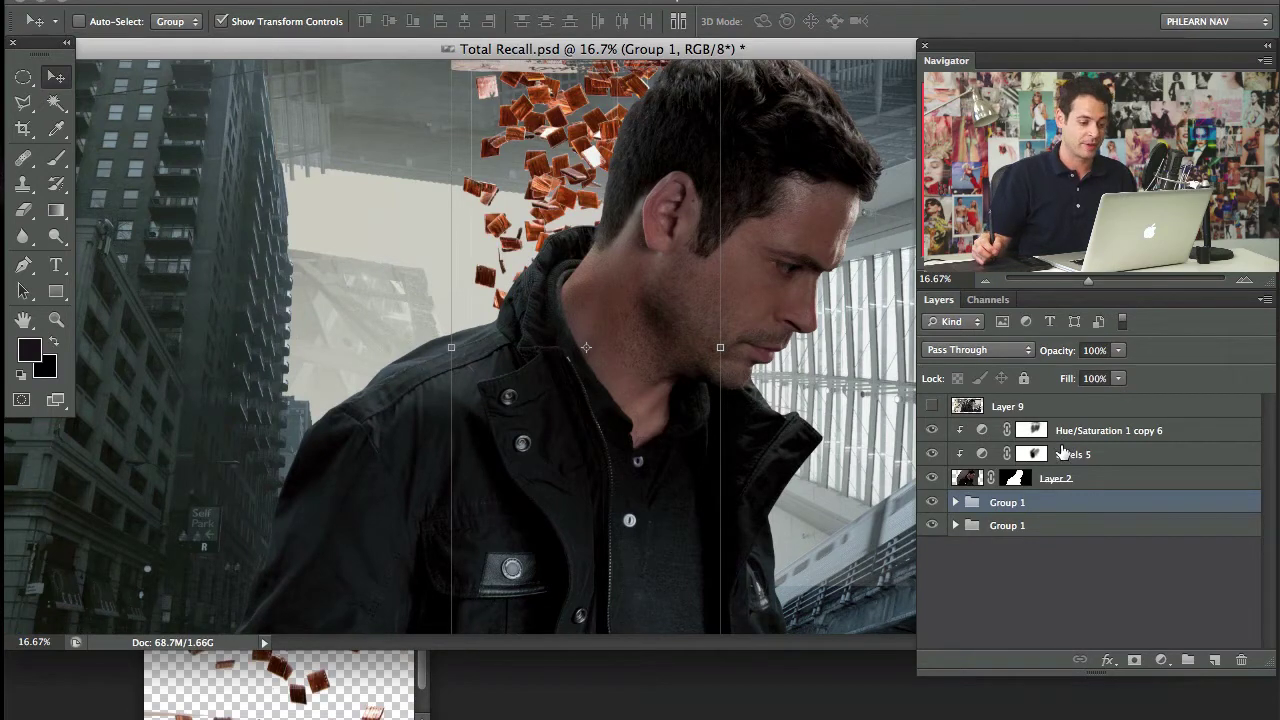
Step: Group the man's Layer 2 together with its Hue/Saturation 1 copy 6 and Levels 5 adjustments
left_click(1090, 440)
left_click(1096, 484, "shift")
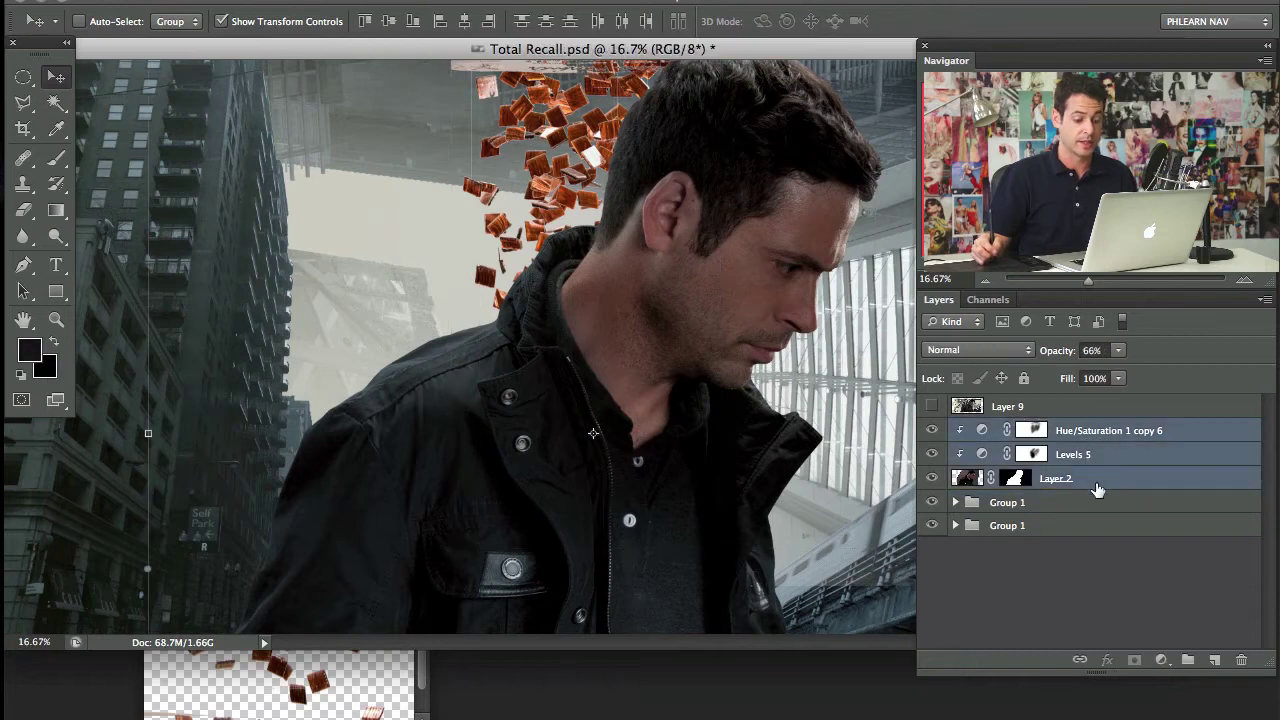
key("ctrl+g")
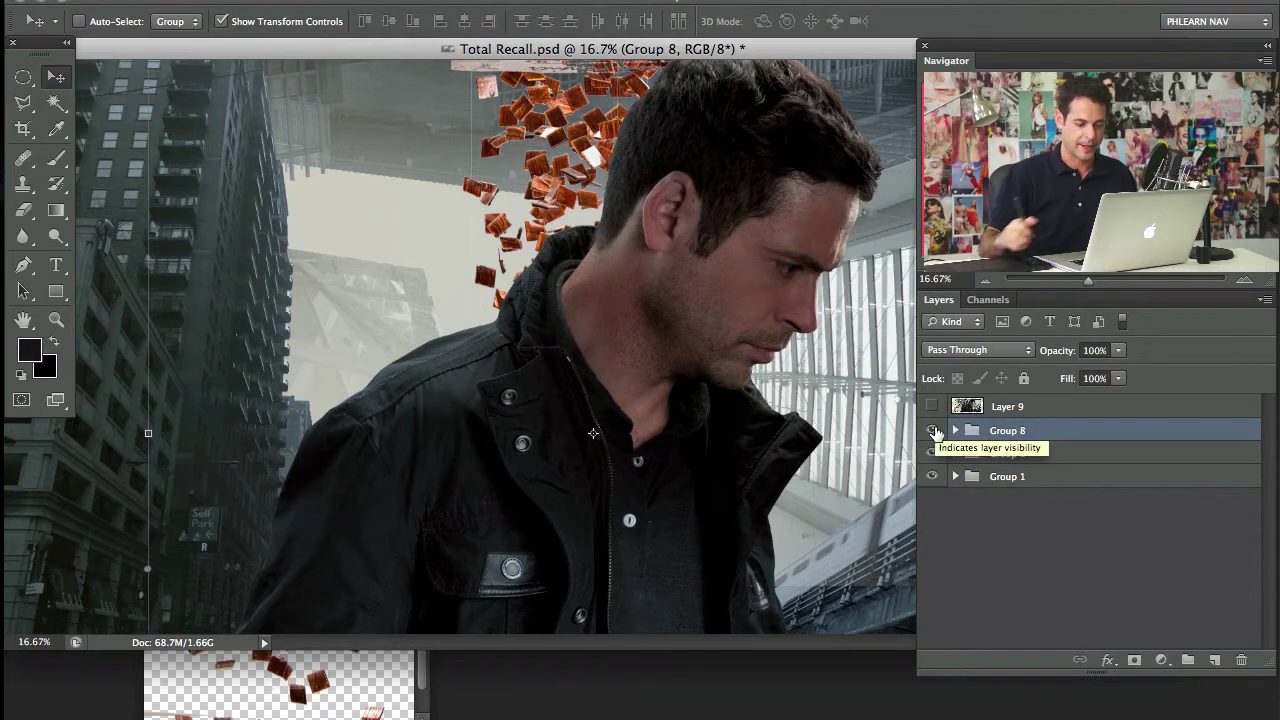
Step: Bring the tile group in front of Group 8 and move it down and left over the man's shoulder
left_click(1070, 453)
key("ctrl+]")
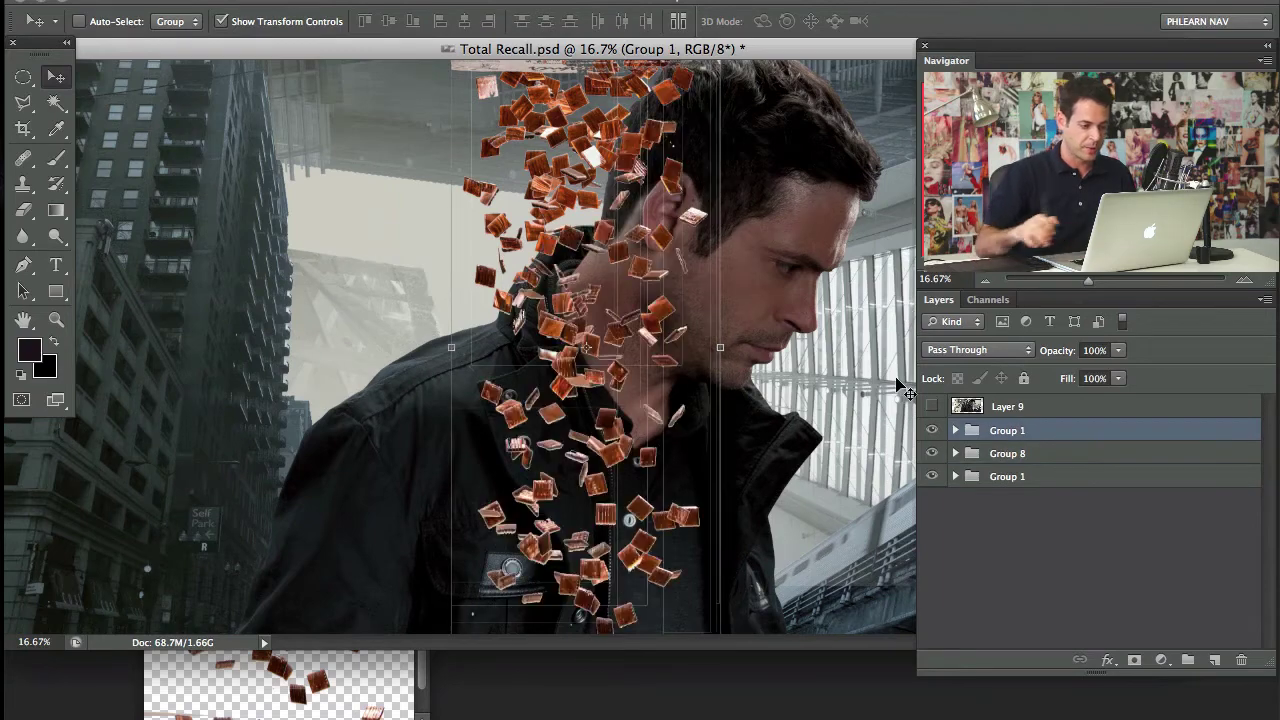
left_click_drag(608, 420, 505, 462)
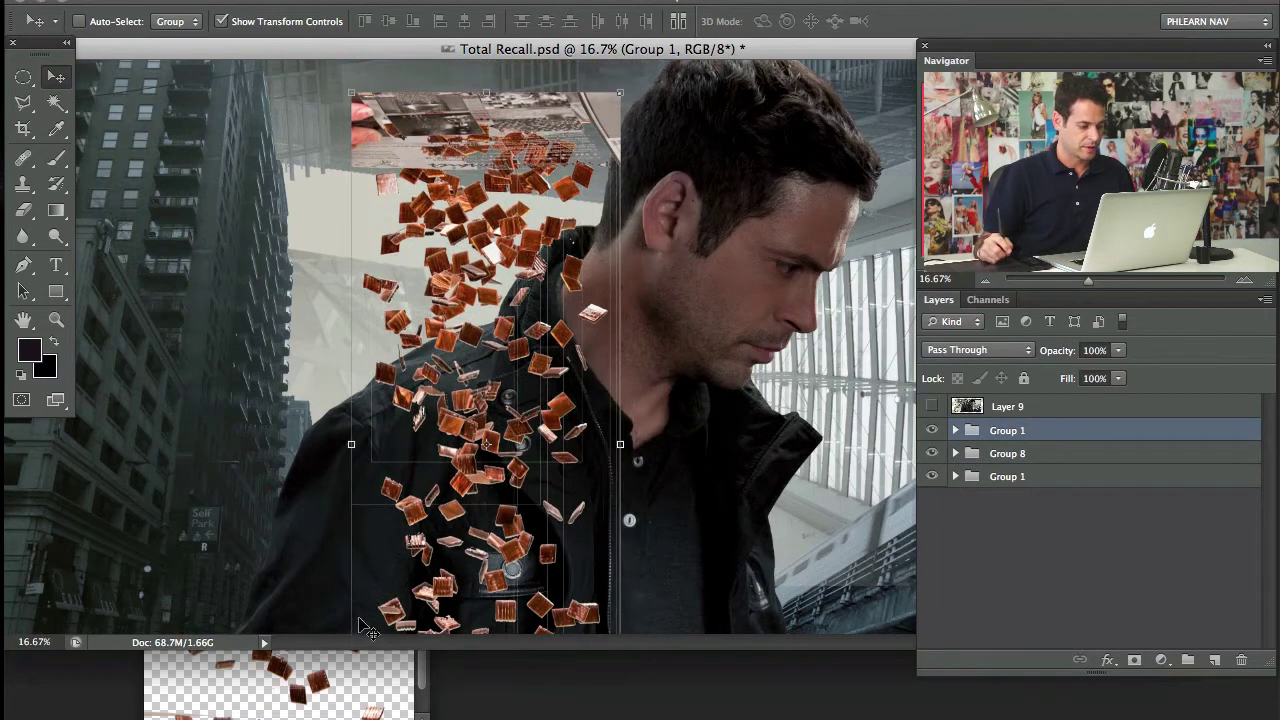
Step: Close the Untitled1 document and return to Total Recall.psd
left_click(342, 688)
left_click(158, 52)
left_click(568, 263)
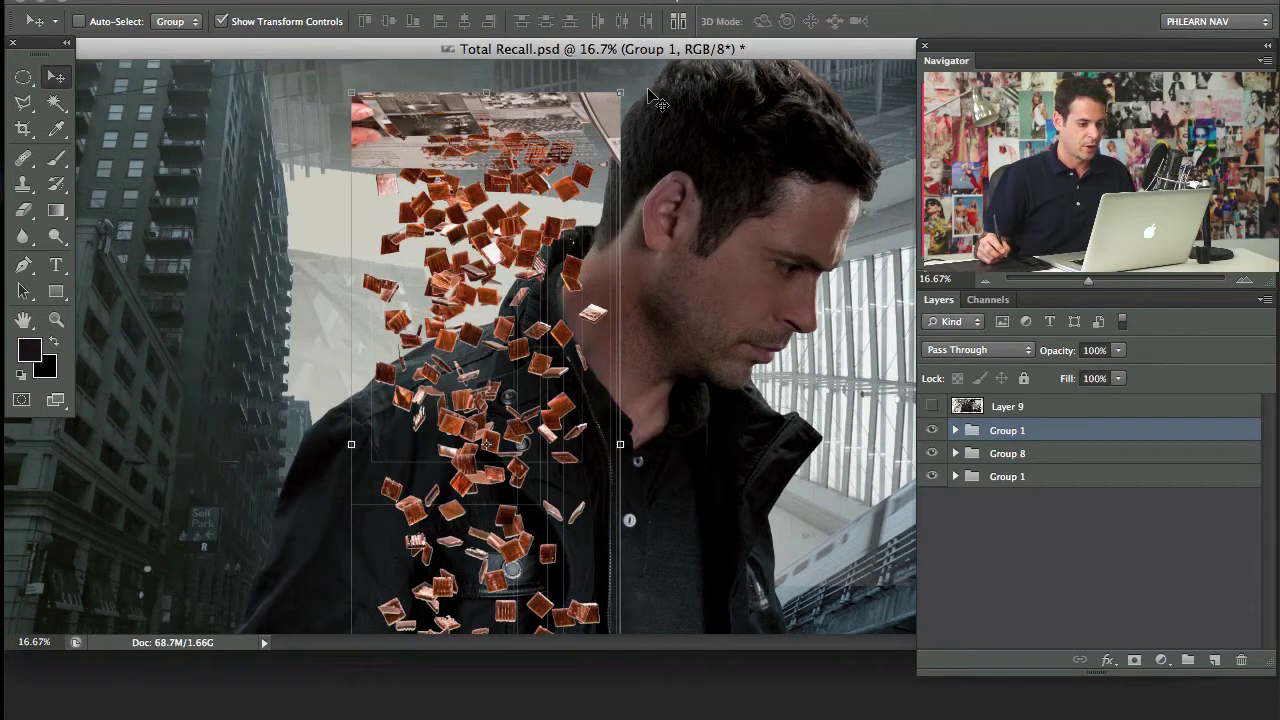
Step: Rotate the tile group 90° and scale it to 125.50% so the tiles spread horizontally across the man
left_click_drag(641, 91, 658, 541)
left_click_drag(843, 586, 918, 626)
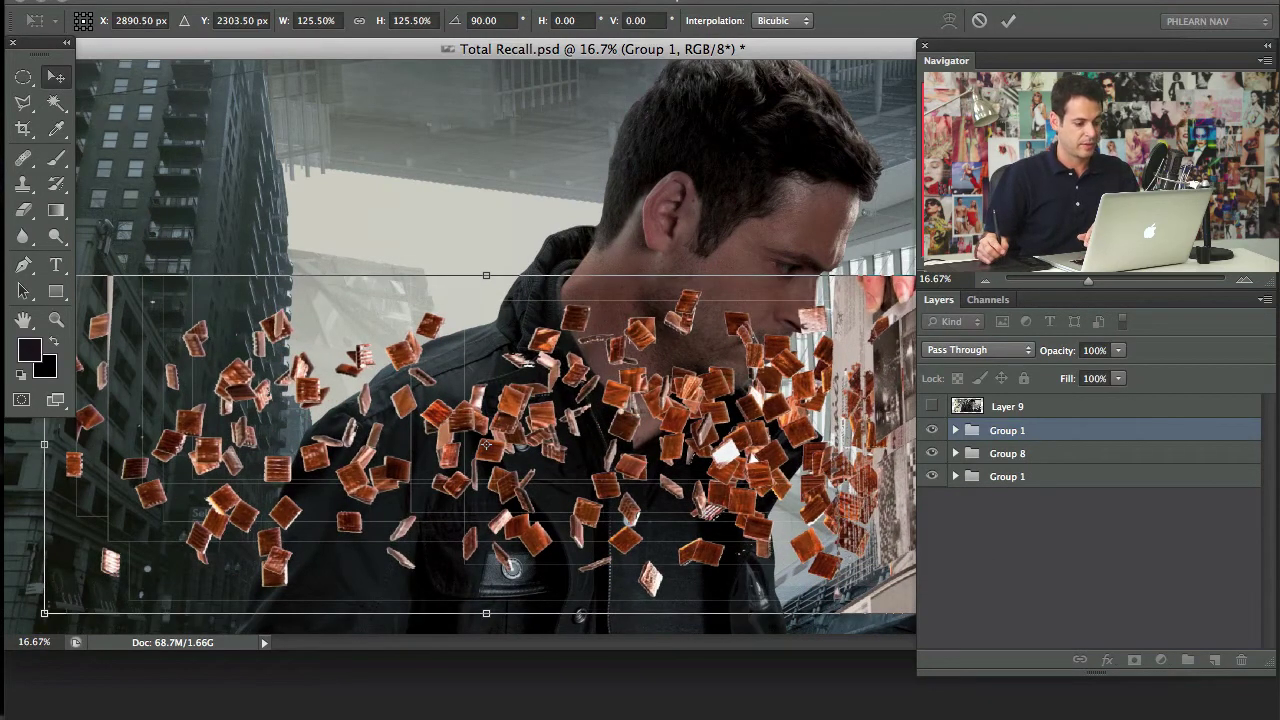
key("Return")
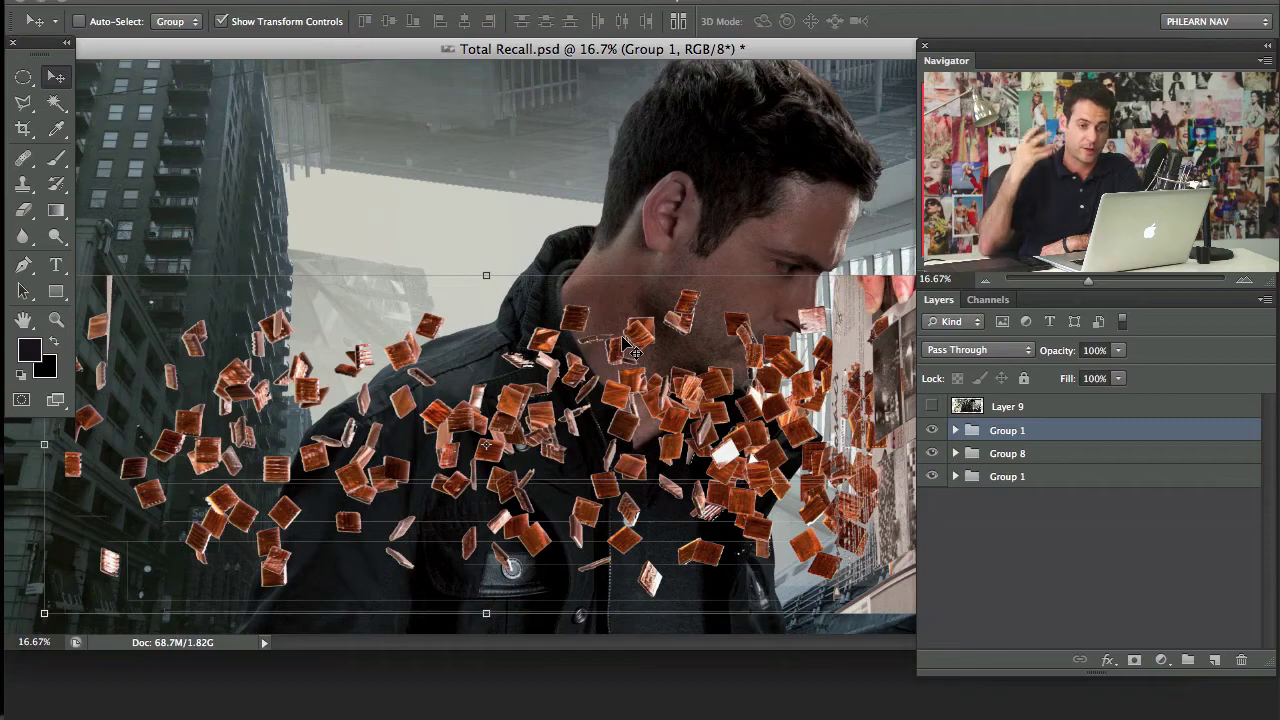
Step: Move the rotated tile group up and left so the tiles cover the back of the man's head and face
left_click_drag(596, 498, 456, 262)
left_click_drag(573, 318, 617, 310)
key("super+equal")
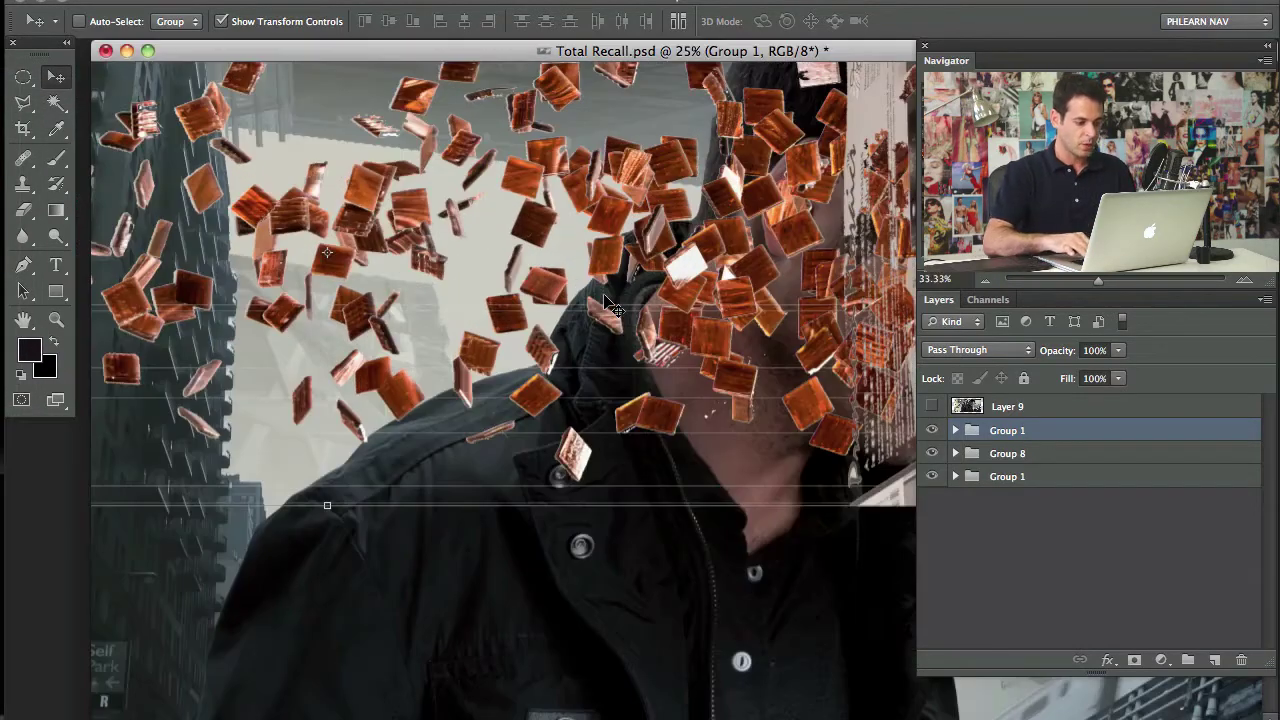
key("super+equal")
key("f")
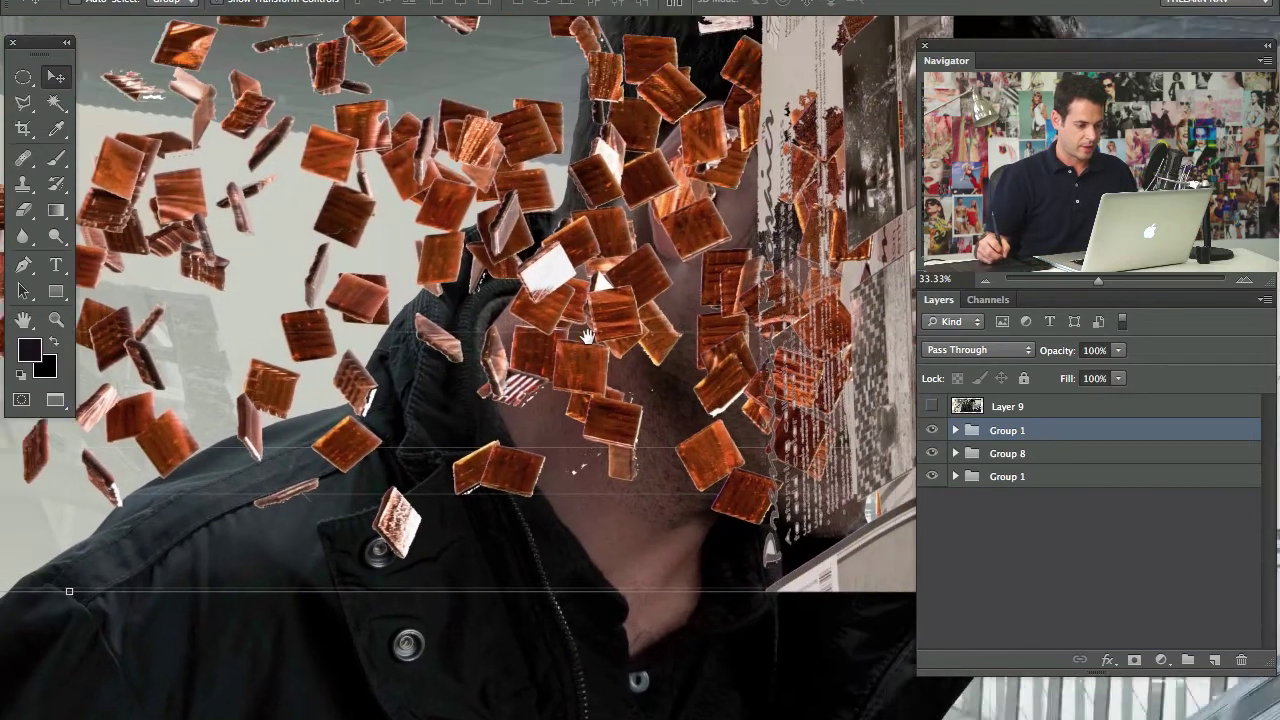
left_click_drag(588, 337, 577, 370)
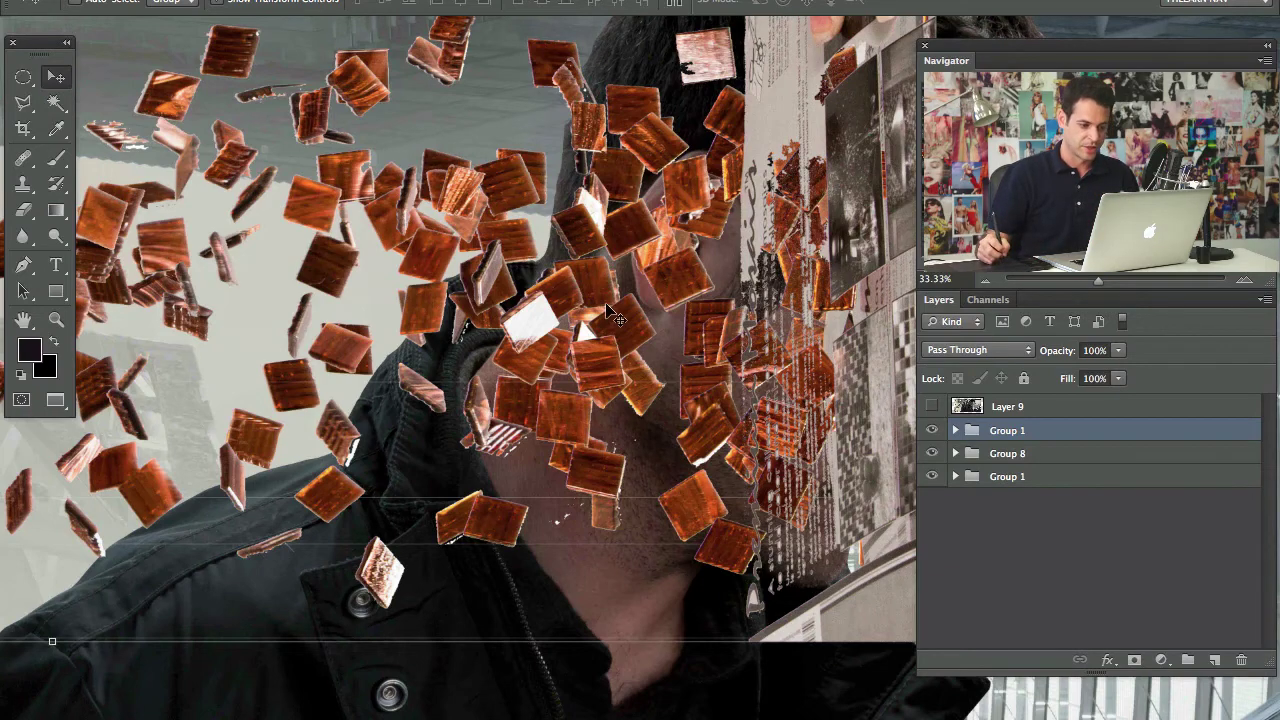
left_click_drag(590, 390, 606, 370)
scroll(690, 472, "right", 5)
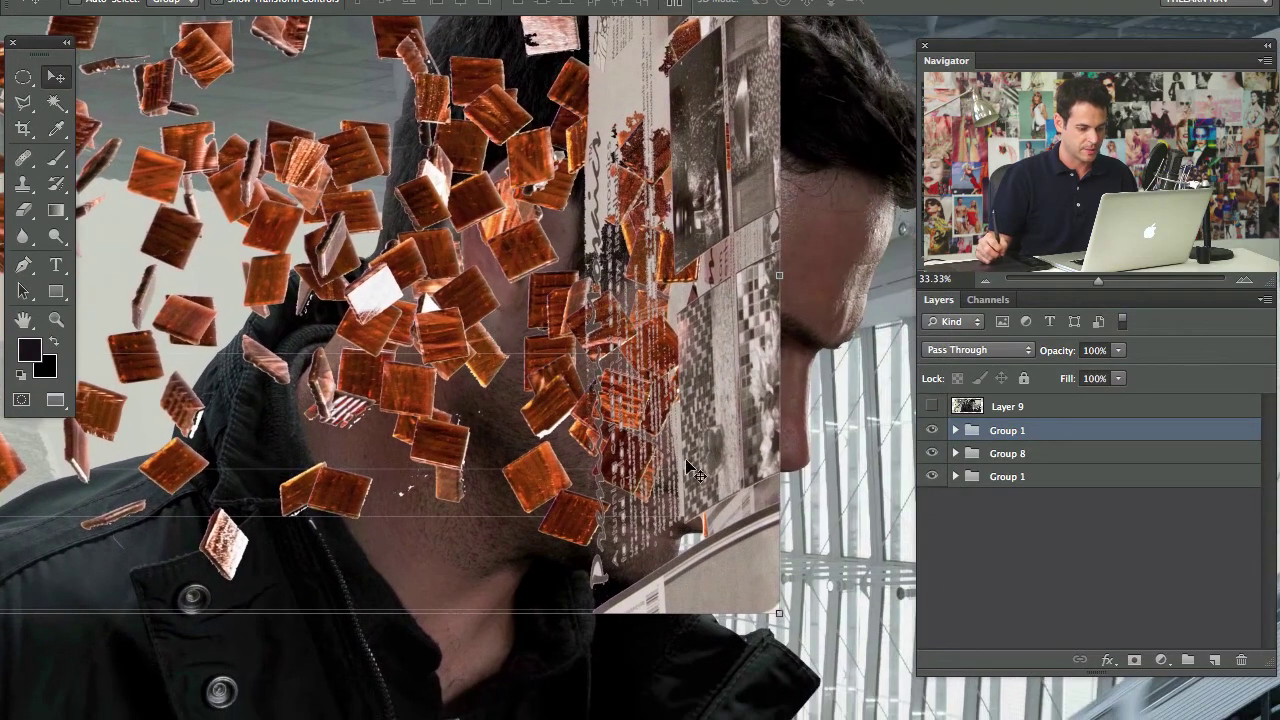
left_click_drag(360, 352, 876, 467)
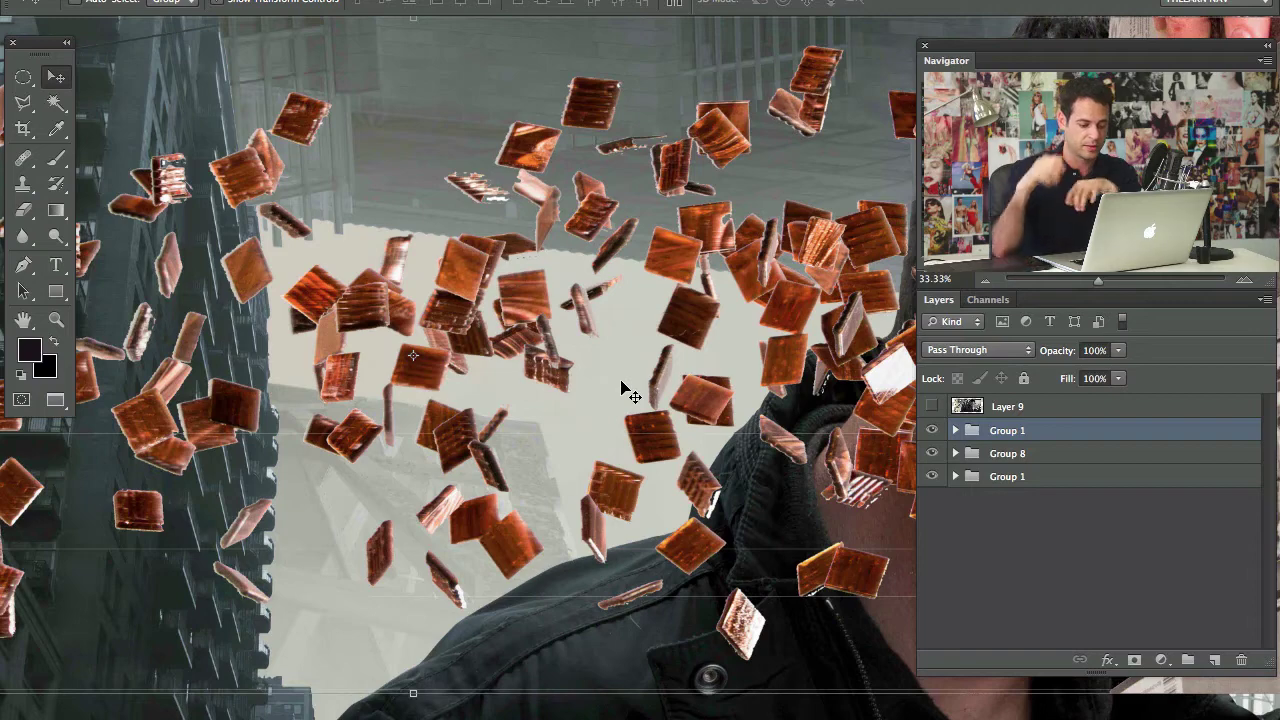
left_click_drag(654, 461, 333, 441)
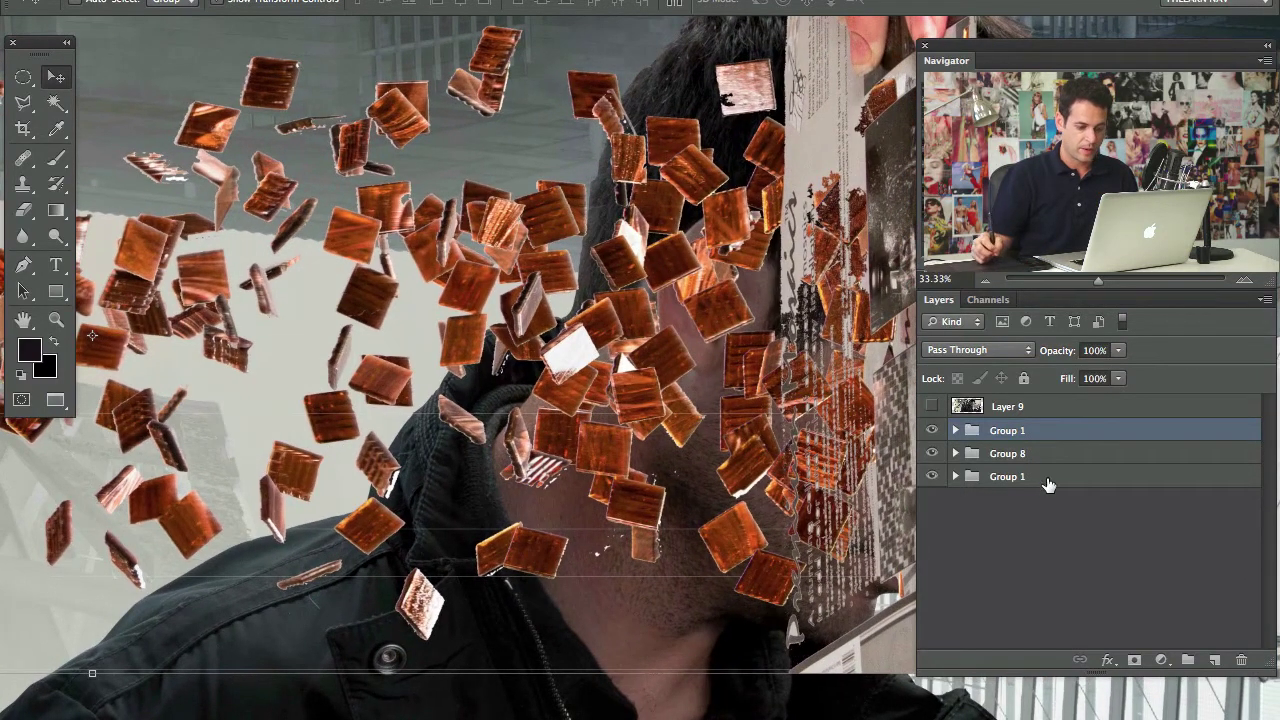
Step: Create a new layer above the tile group and make a square selection about the size of one tile
key("super+shift+alt+n")
key("m")
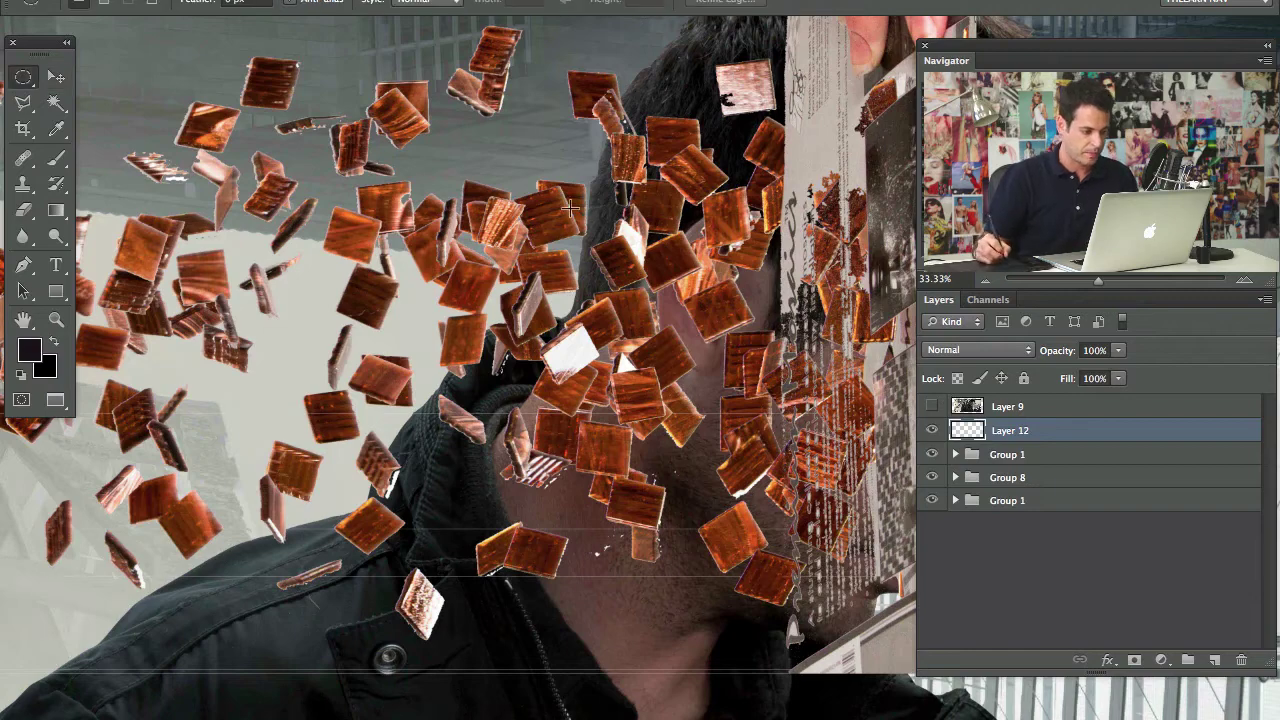
left_click_drag(513, 196, 563, 235)
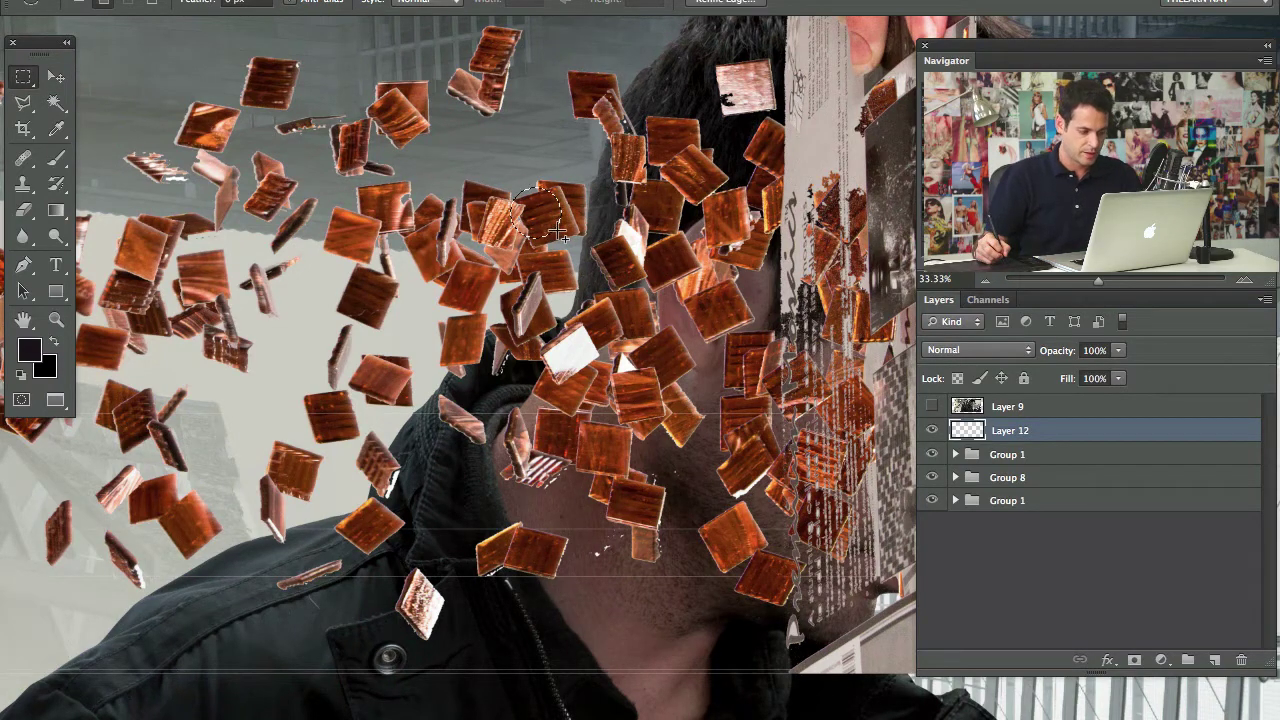
left_click_drag(520, 182, 717, 174)
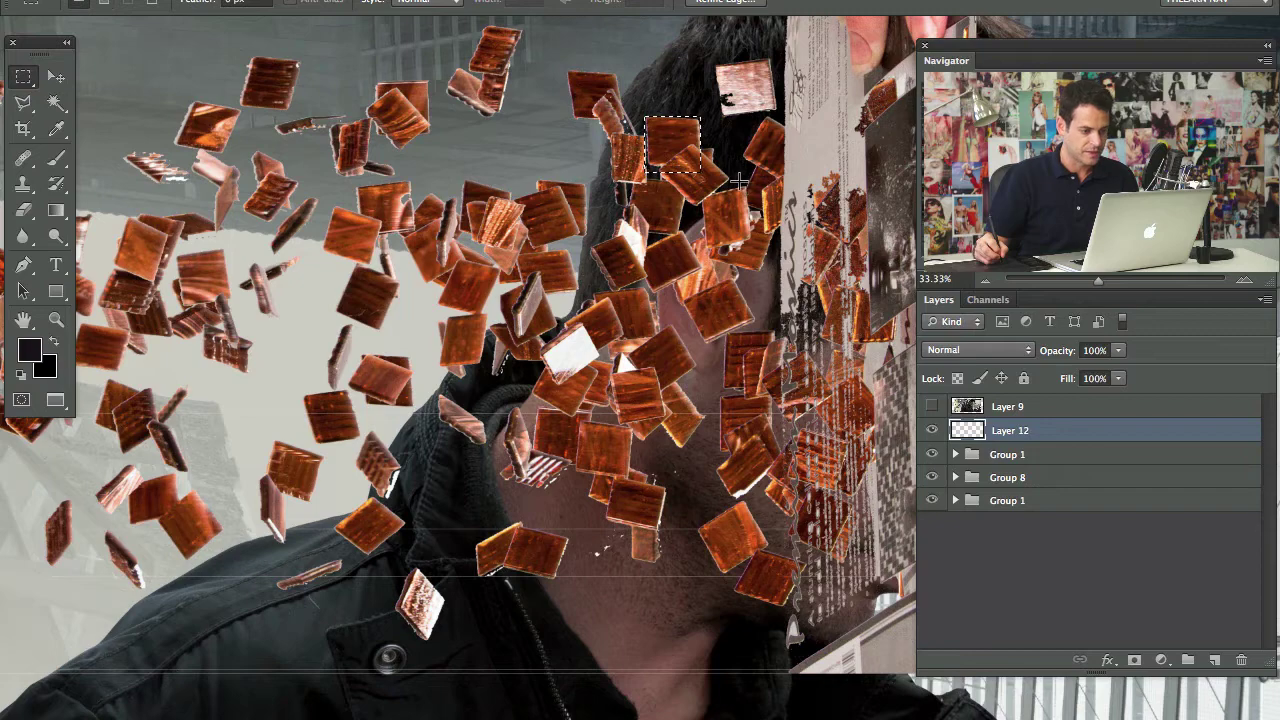
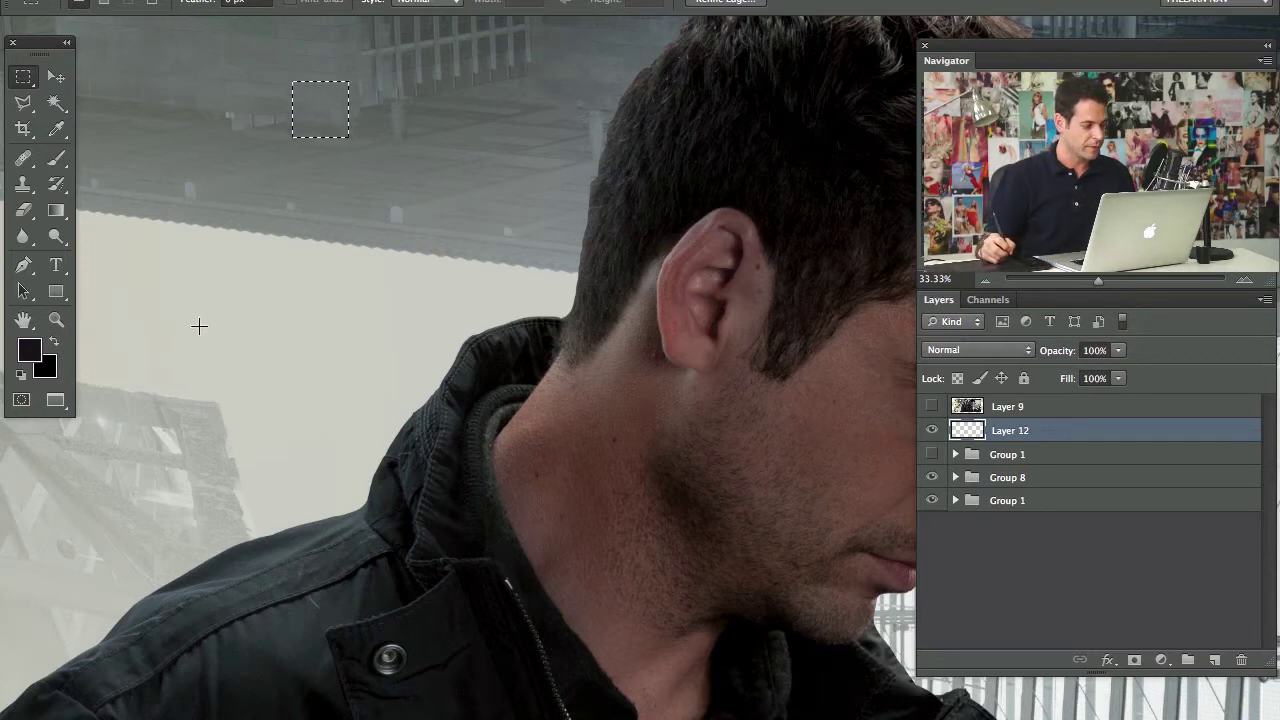
Step: Set the foreground colour to bright green, fill the square selection with it on the new layer, and deselect
left_click(29, 348)
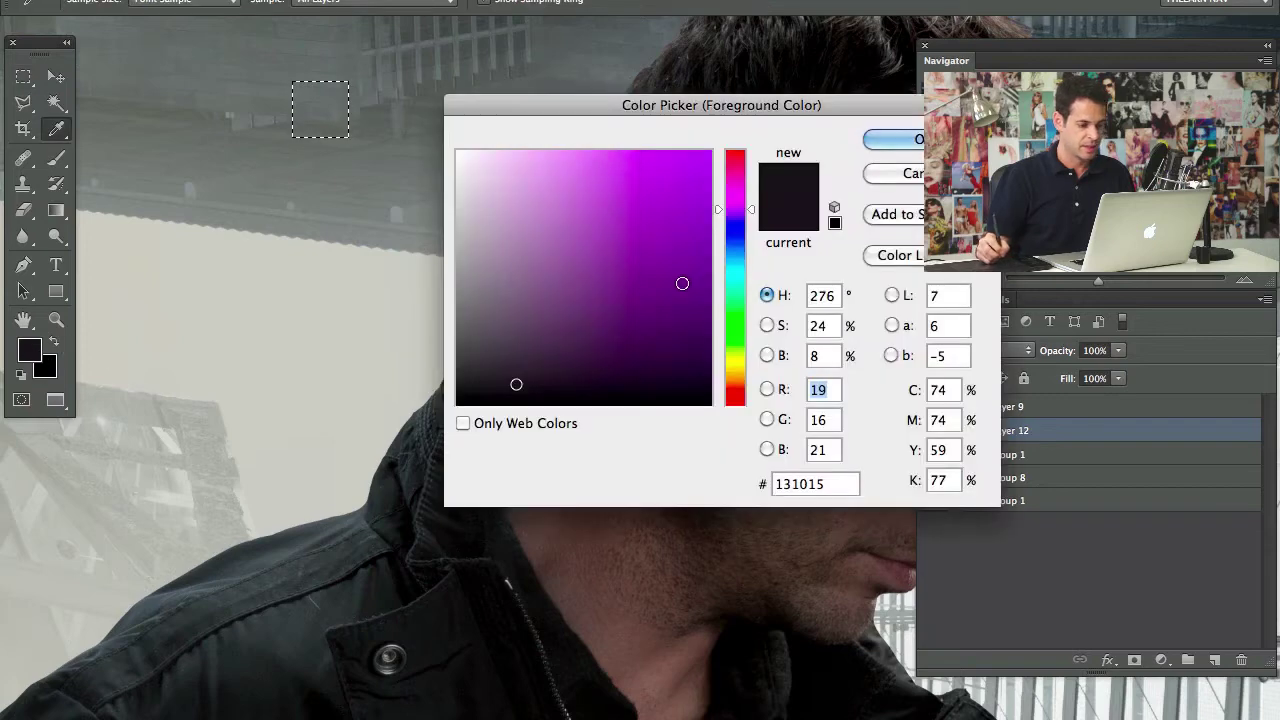
left_click(907, 143)
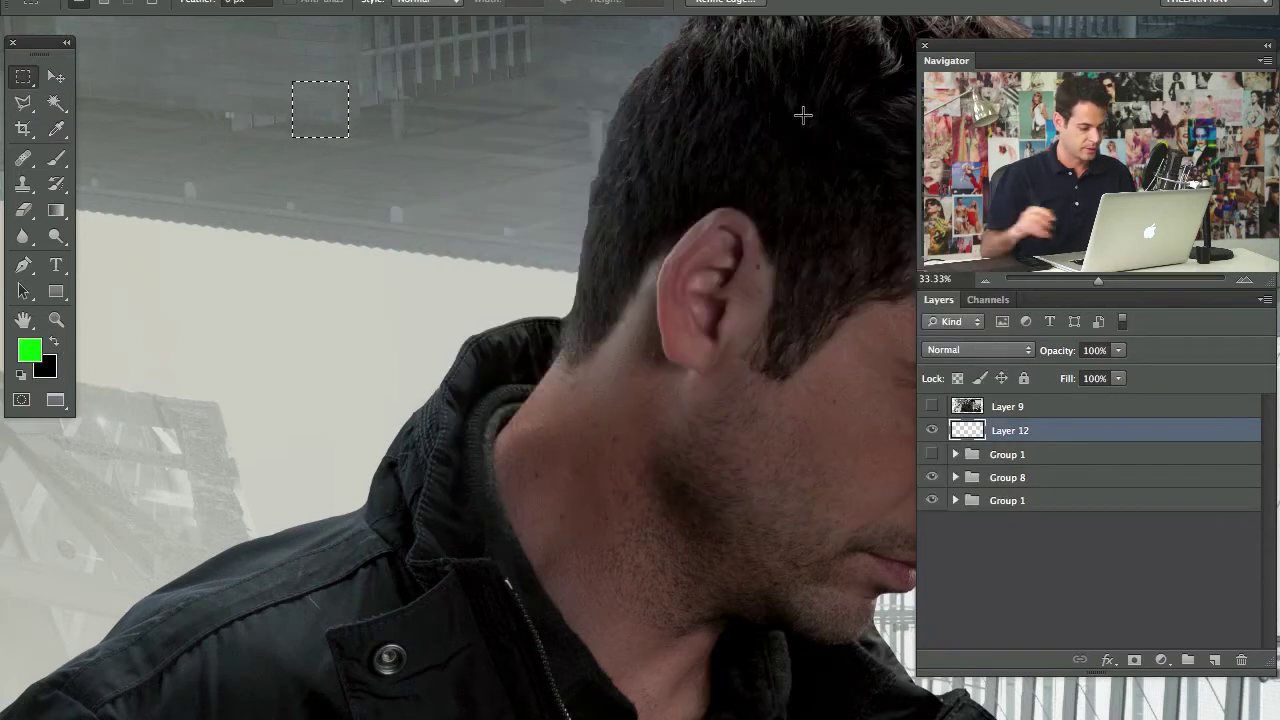
key("alt+BackSpace")
key("ctrl+d")
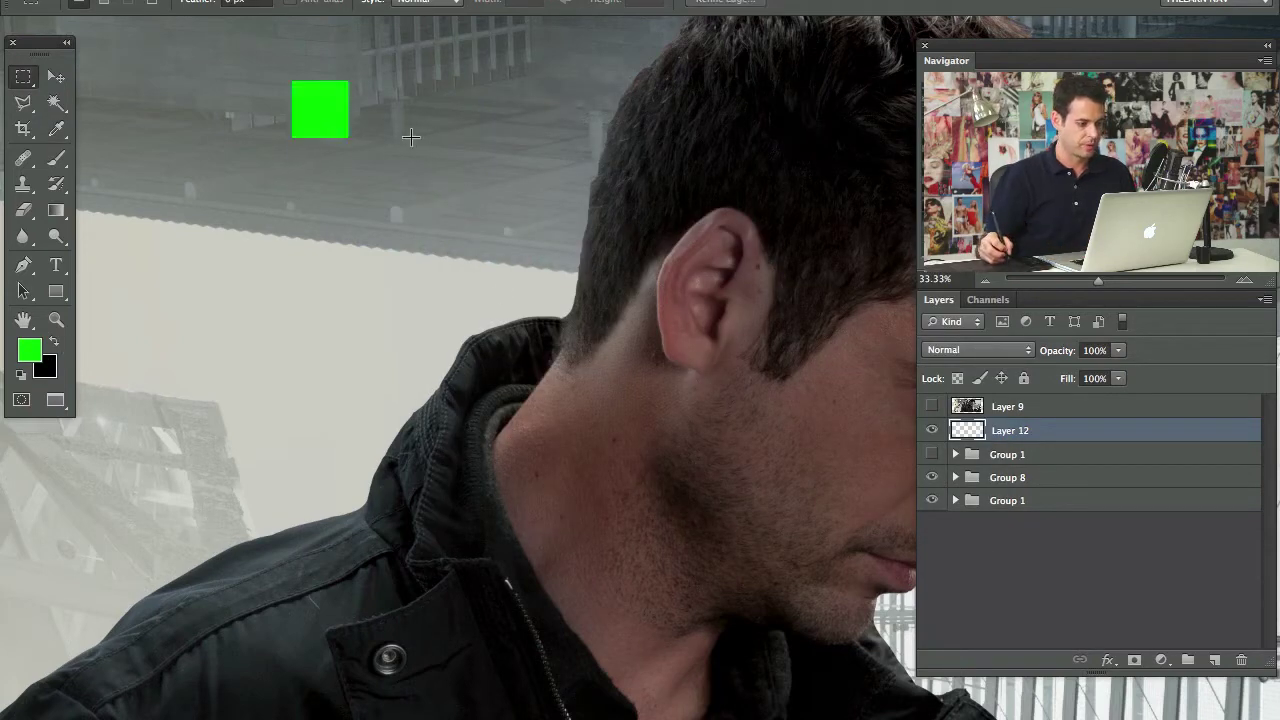
left_click_drag(412, 208, 315, 340)
key("v")
key("ctrl+t")
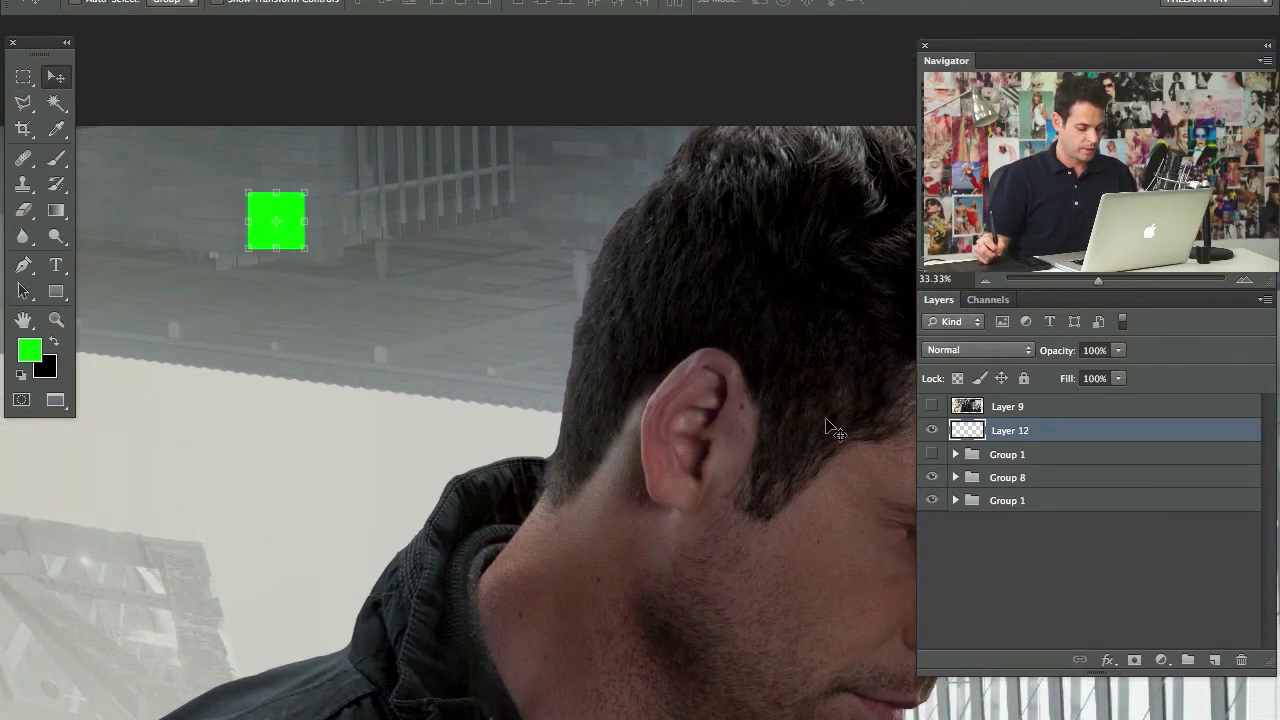
key("Delete")
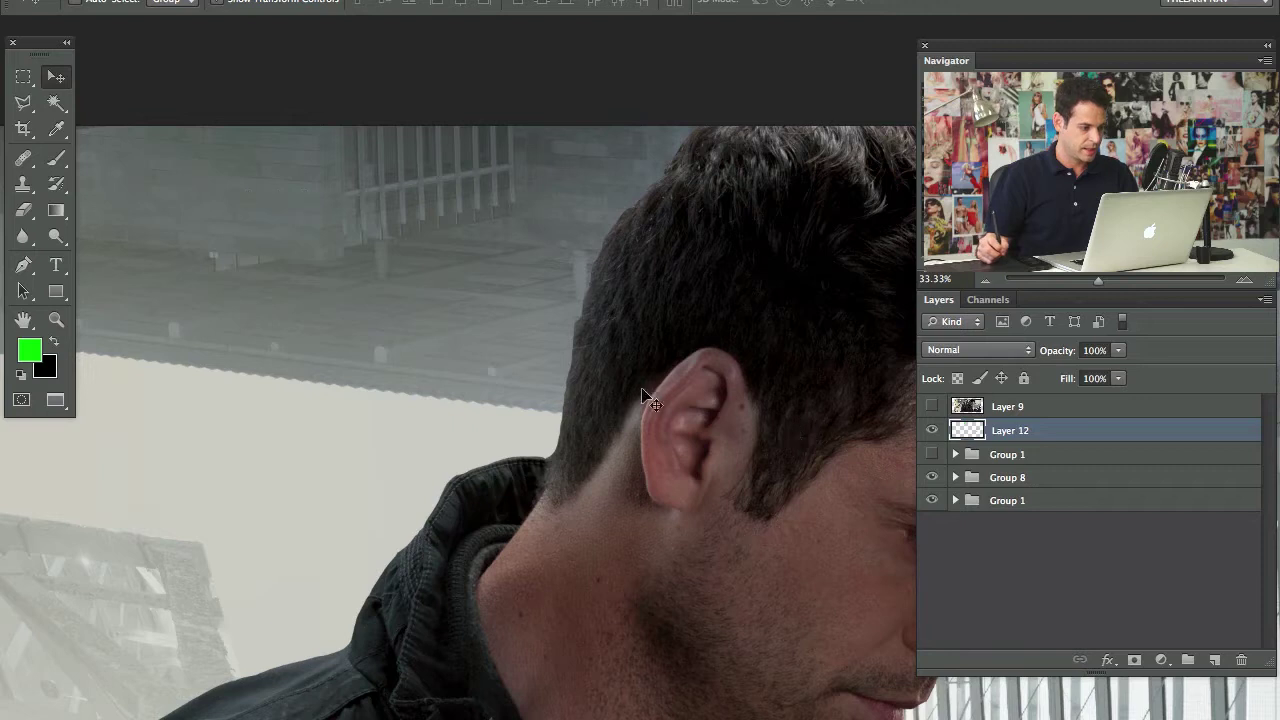
key("ctrl+z")
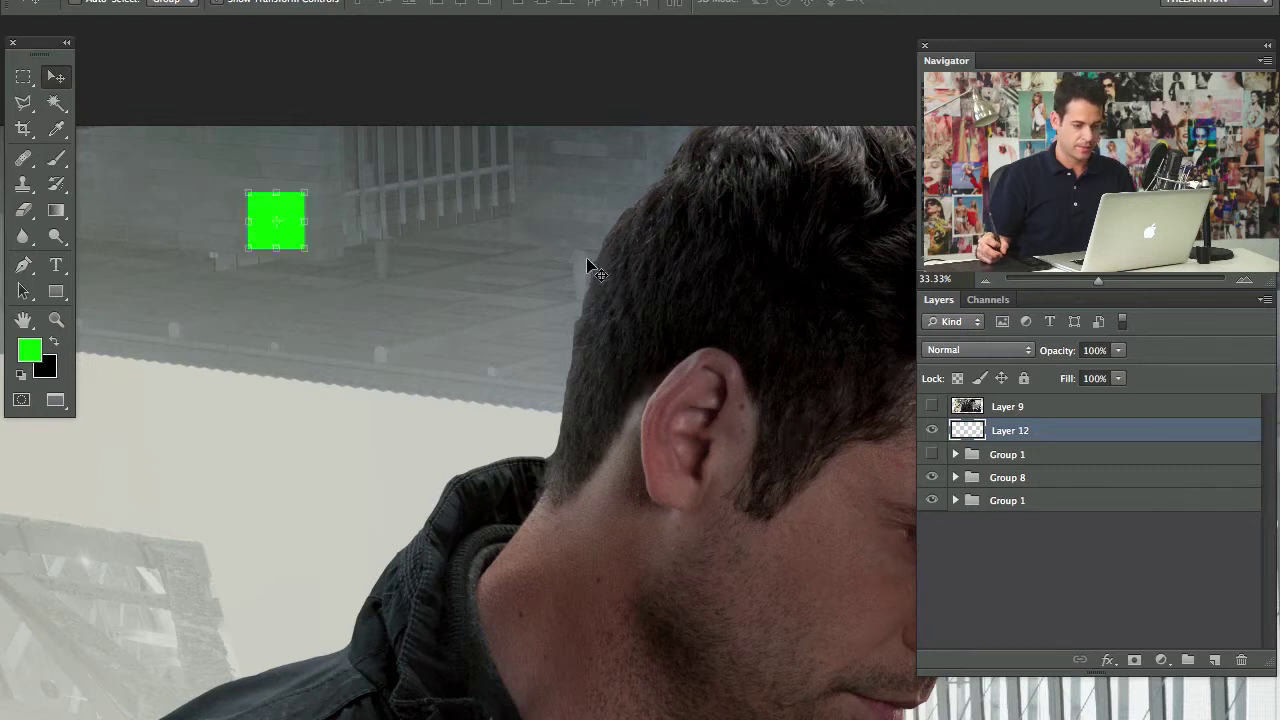
Step: Duplicate the green square with a free transform and shift the copy horizontally until it sits just right of the original
key("ctrl+t")
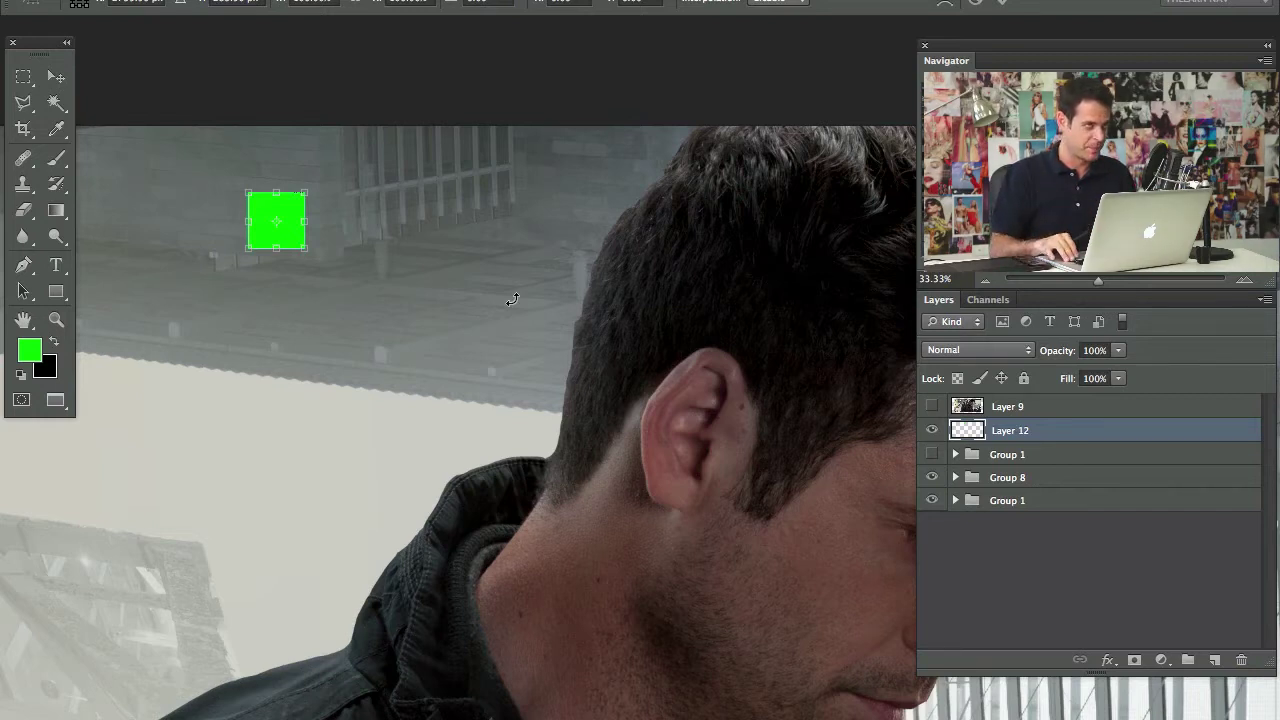
key("shift+Right")
key("shift+Right")
key("shift+Right")
key("shift+Right")
key("shift+Right")
key("shift+Right")
key("shift+Right")
key("shift+Right")
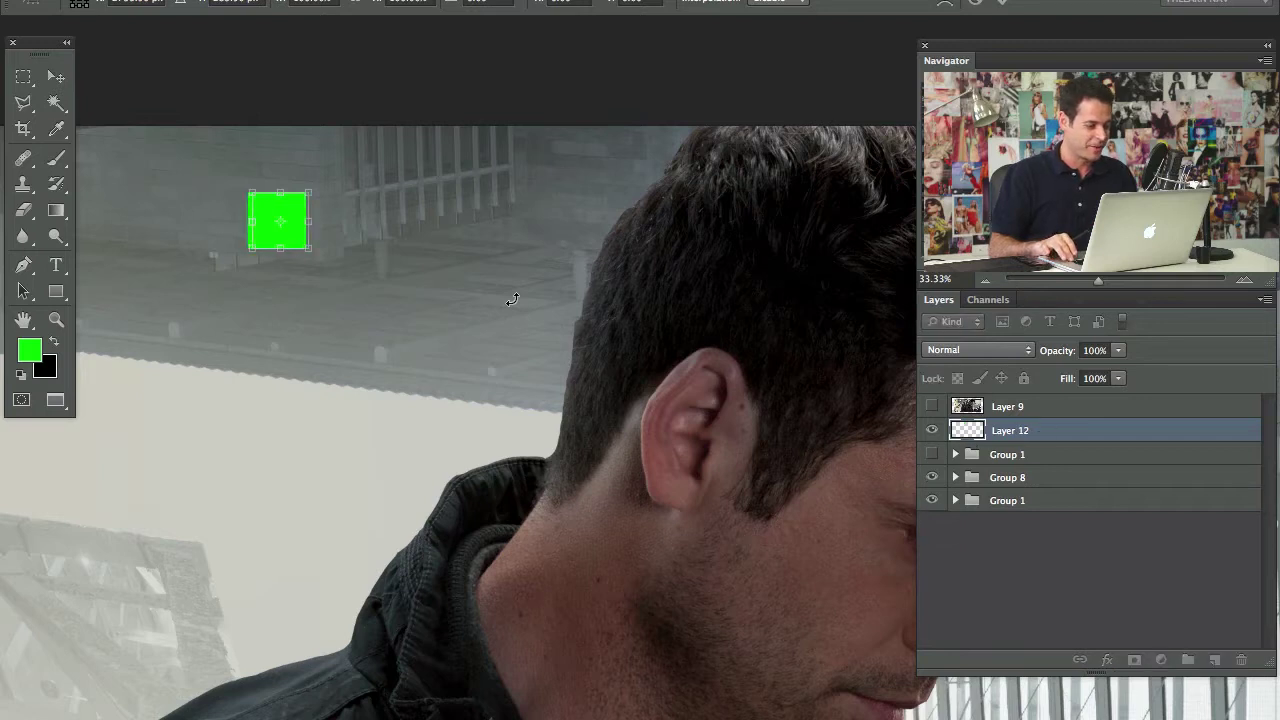
key("shift+alt+Right")
key("shift+alt+Right")
key("shift+alt+Right")
key("shift+alt+Right")
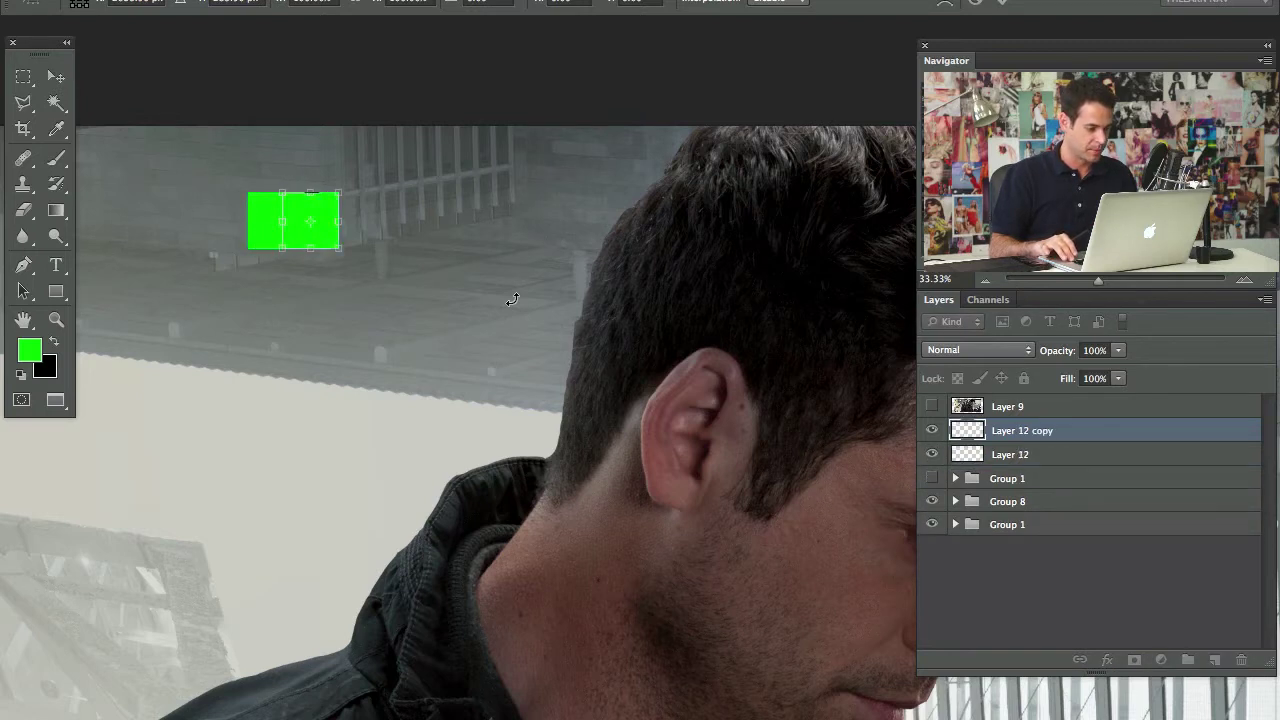
key("shift+alt+Right")
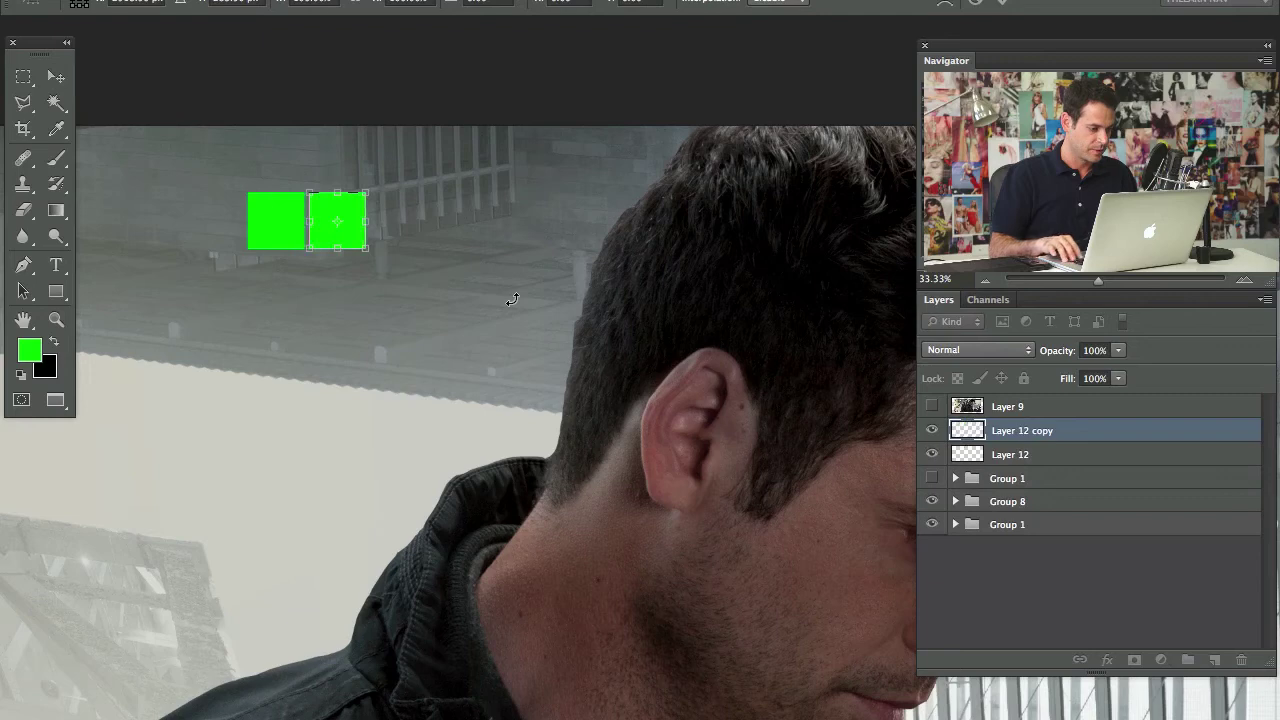
Step: Nudge the copied square left until it meets the original's right edge without a gap, and commit the transform
key("super+plus")
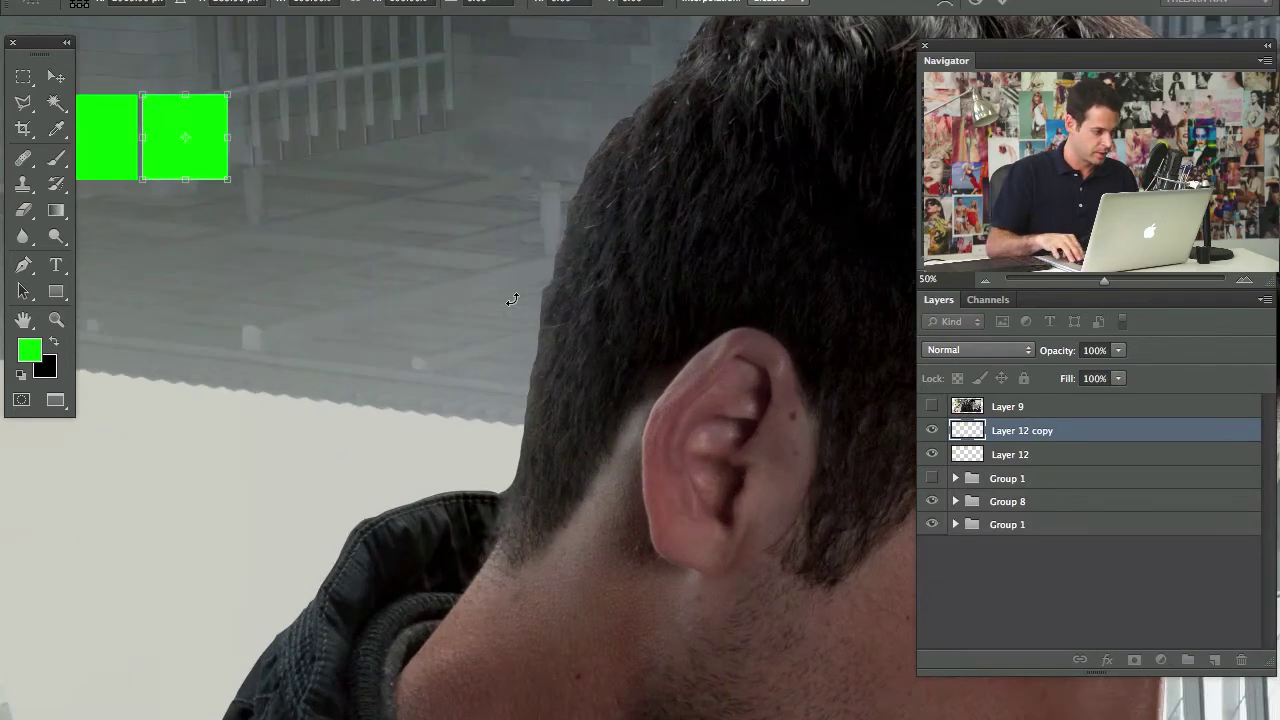
key("Left")
key("Left")
key("Left")
key("Left")
key("Left")
key("Left")
key("Left")
key("Left")
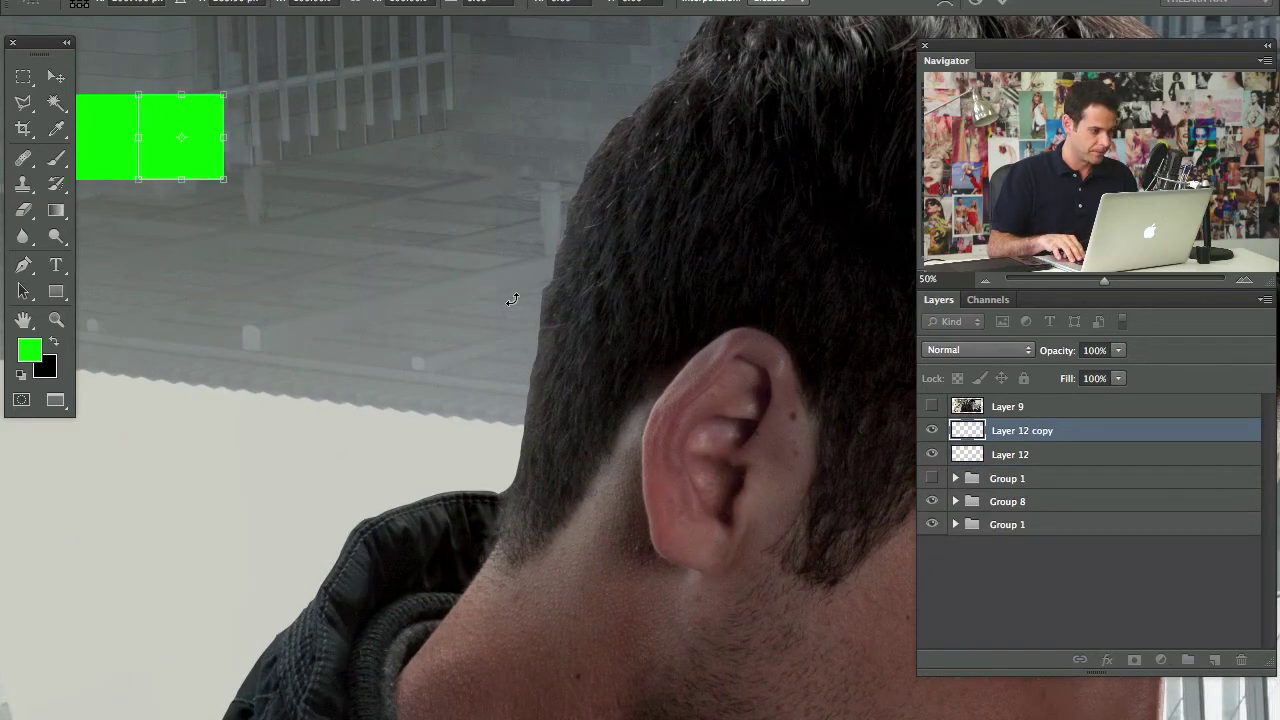
key("Right")
key("Left")
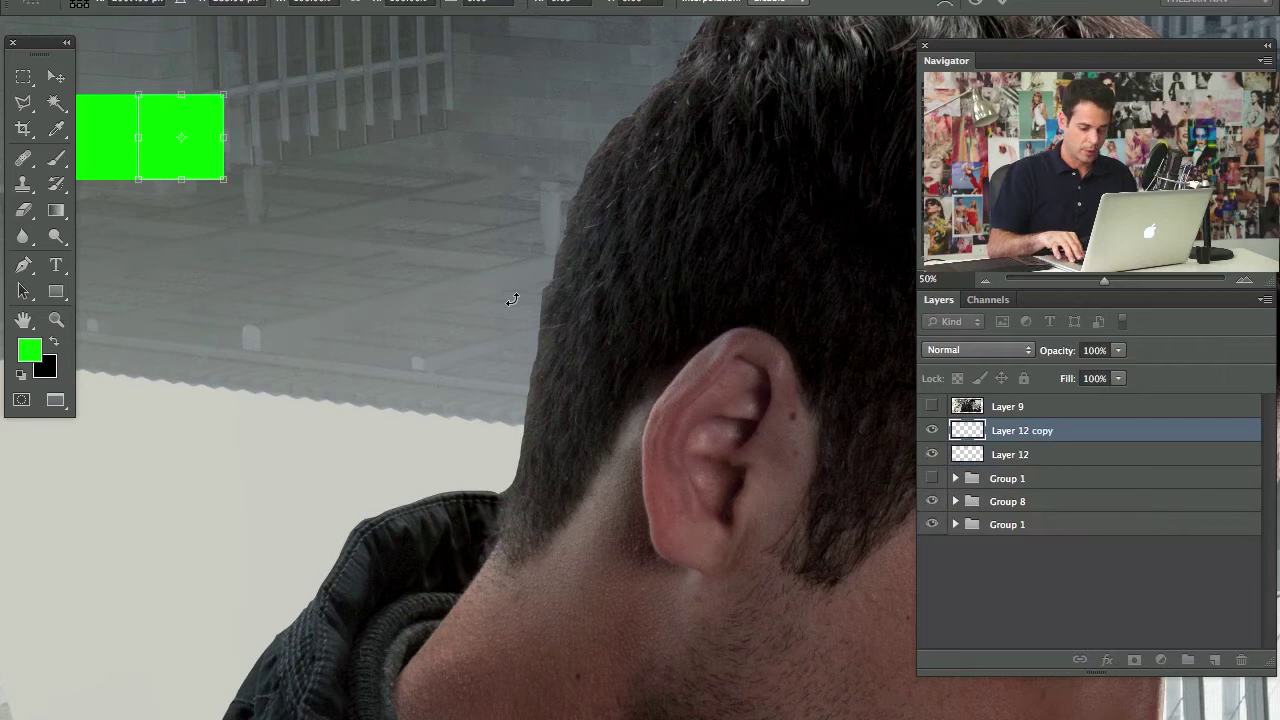
key("Return")
key("super+e")
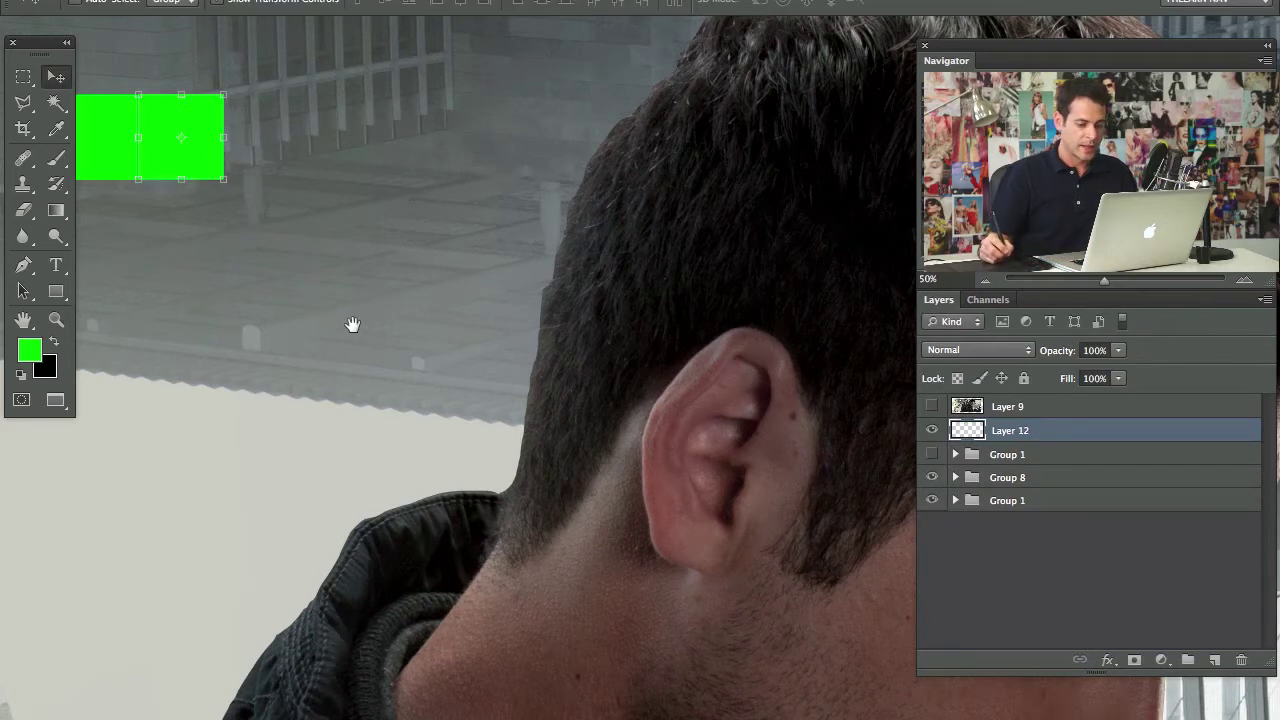
Step: Check the two adjoining green squares by toggling the visibility of Layer 12 and Layer 12 copy
left_click_drag(354, 326, 583, 499)
key("super+j")
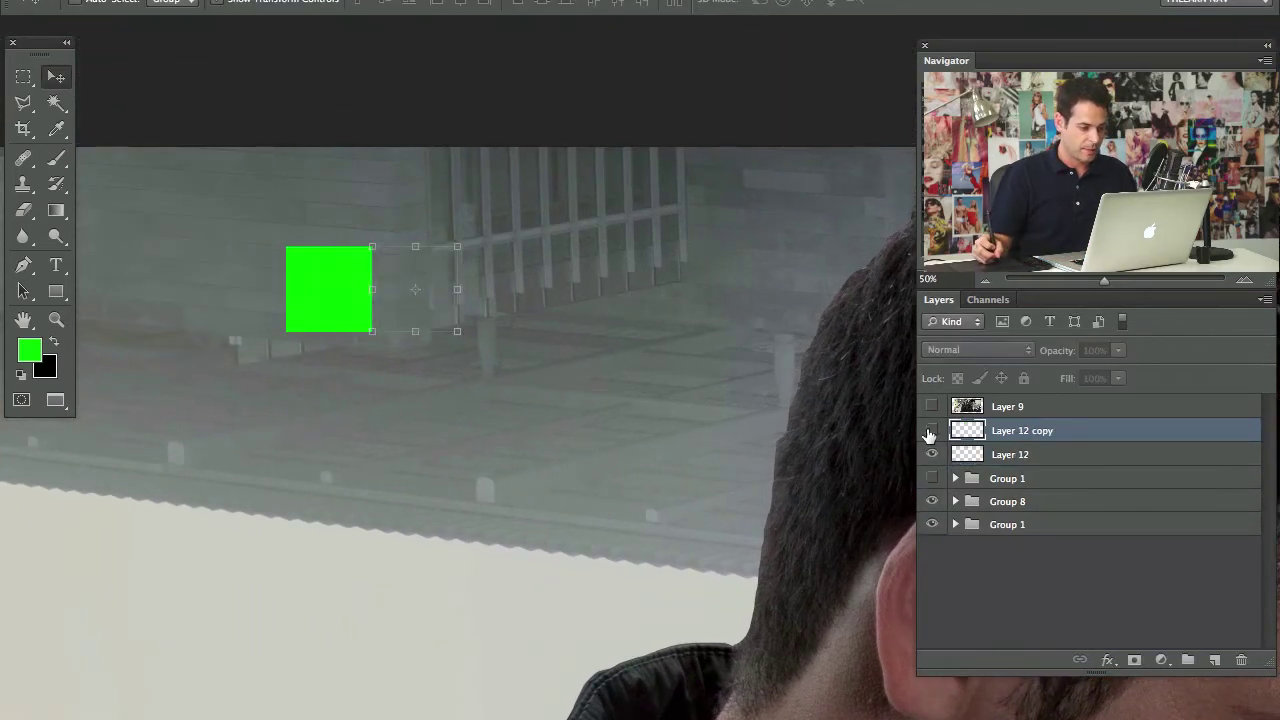
left_click(931, 455)
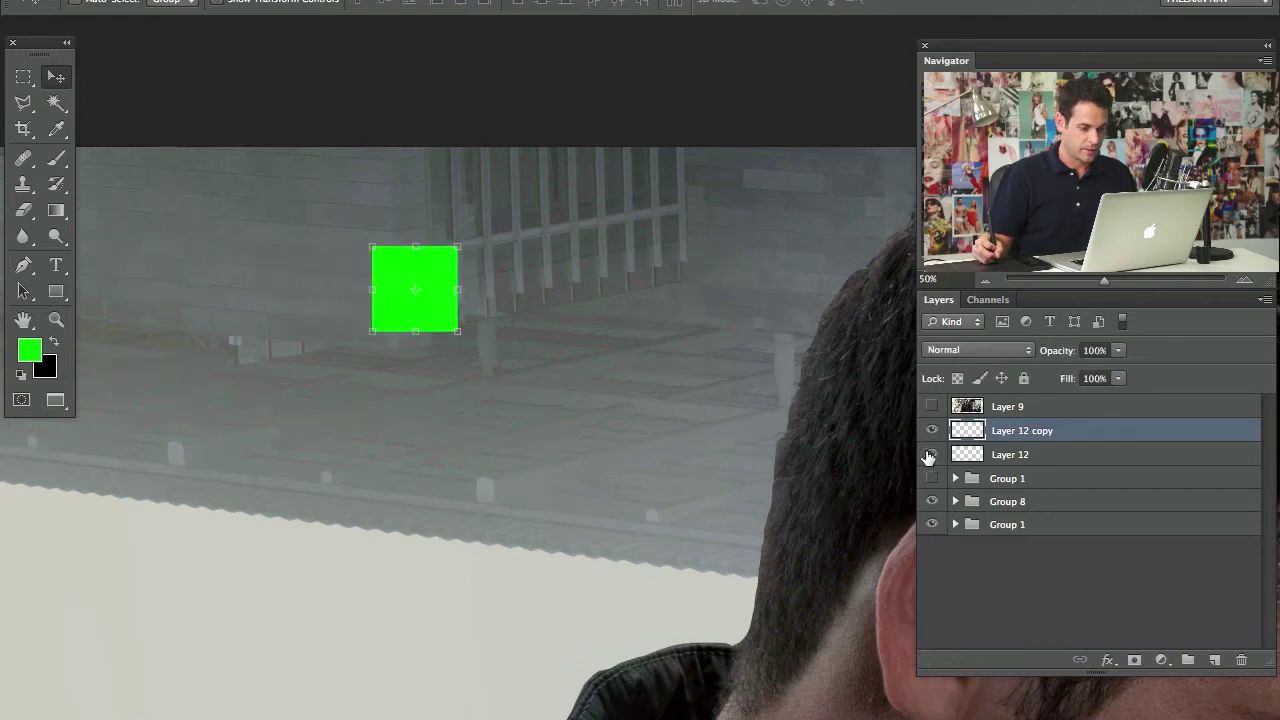
left_click(928, 454)
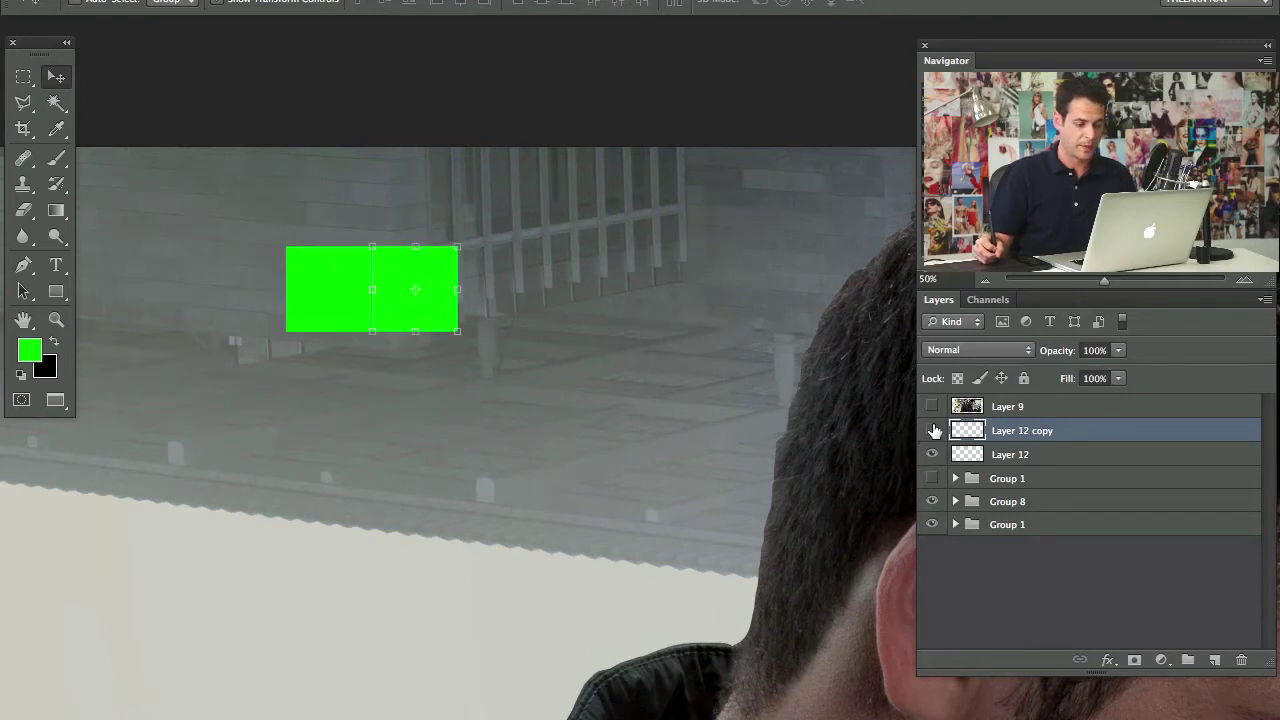
left_click(932, 430)
left_click(934, 432)
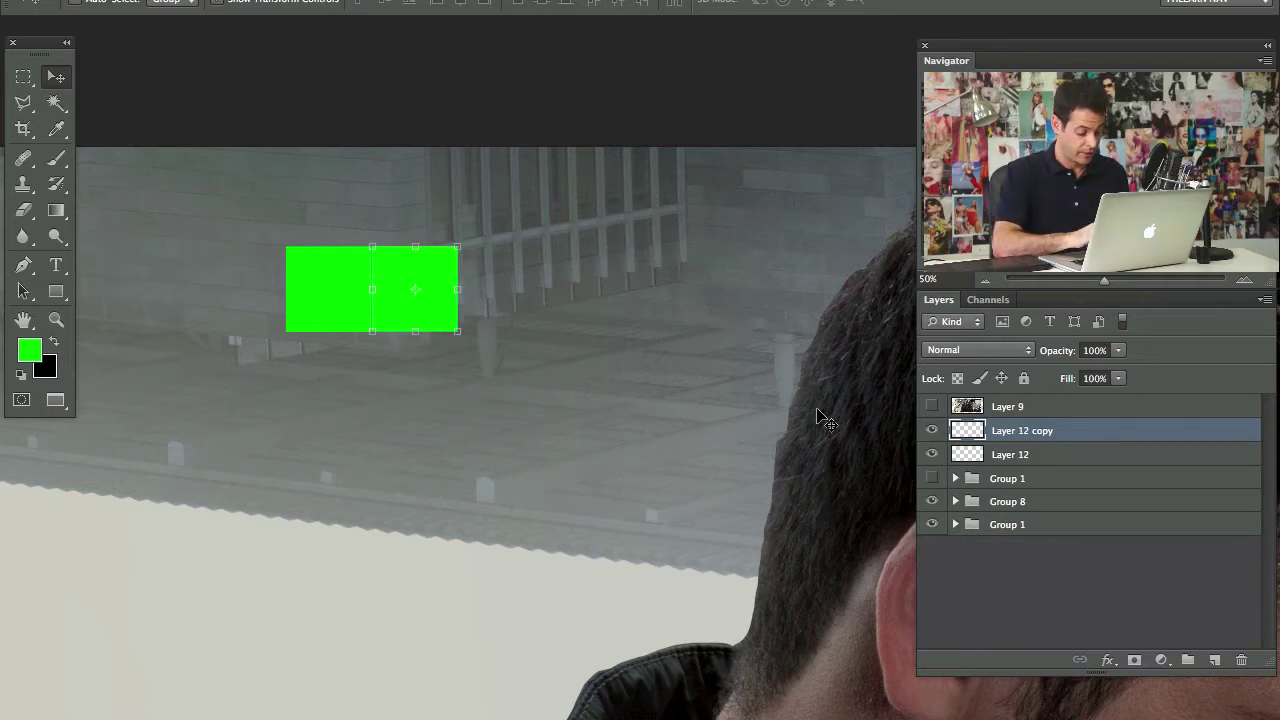
Step: Repeat the duplicating transform until a horizontal row of 15 adjoining green squares runs across the man's head
key("ctrl+alt+shift+t")
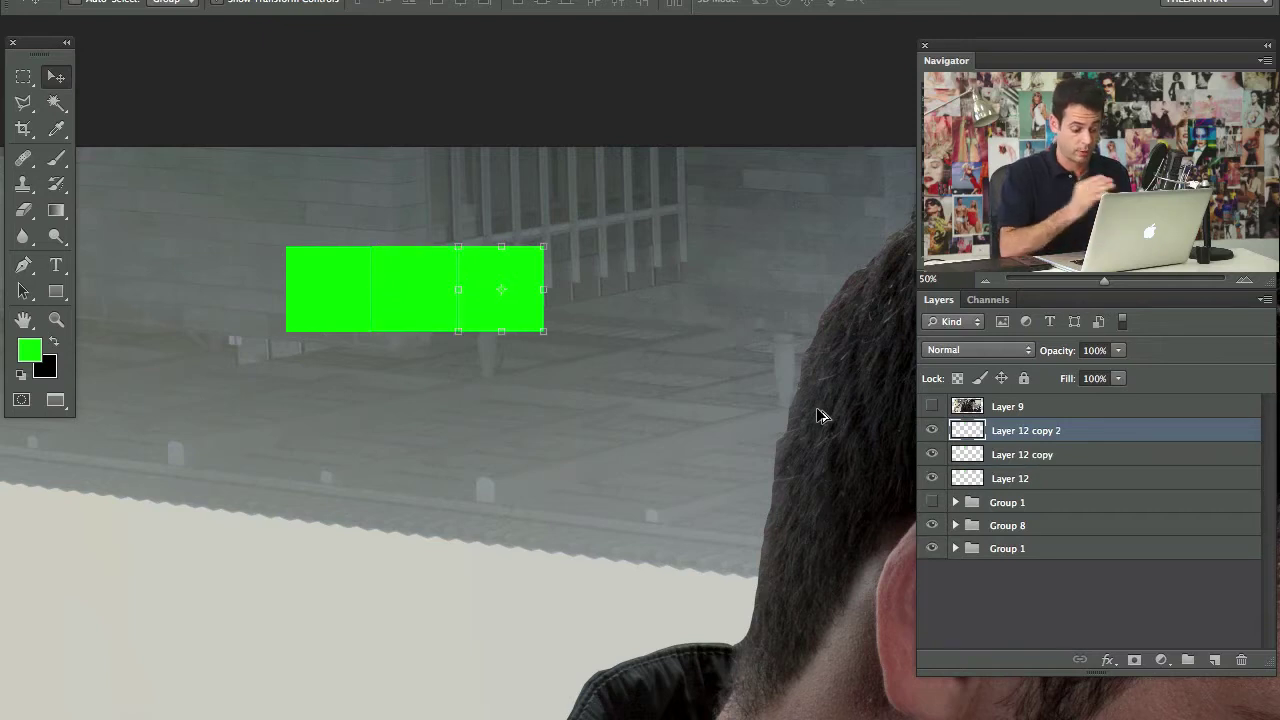
key("ctrl+alt+shift+t")
key("ctrl+alt+shift+t")
key("ctrl+alt+shift+t")
key("ctrl+alt+shift+t")
key("ctrl+alt+shift+t")
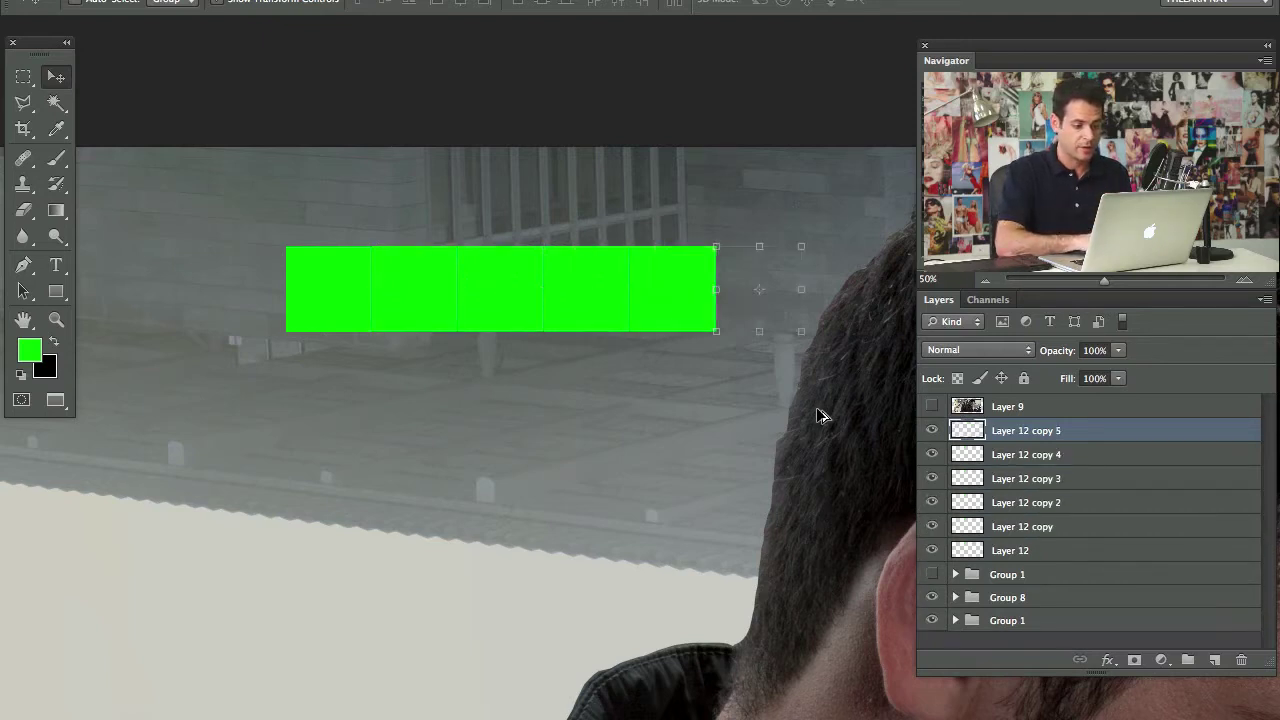
key("ctrl+alt+shift+t")
key("ctrl+alt+shift+t")
key("ctrl+alt+shift+t")
key("ctrl+alt+shift+t")
key("ctrl+alt+shift+t")
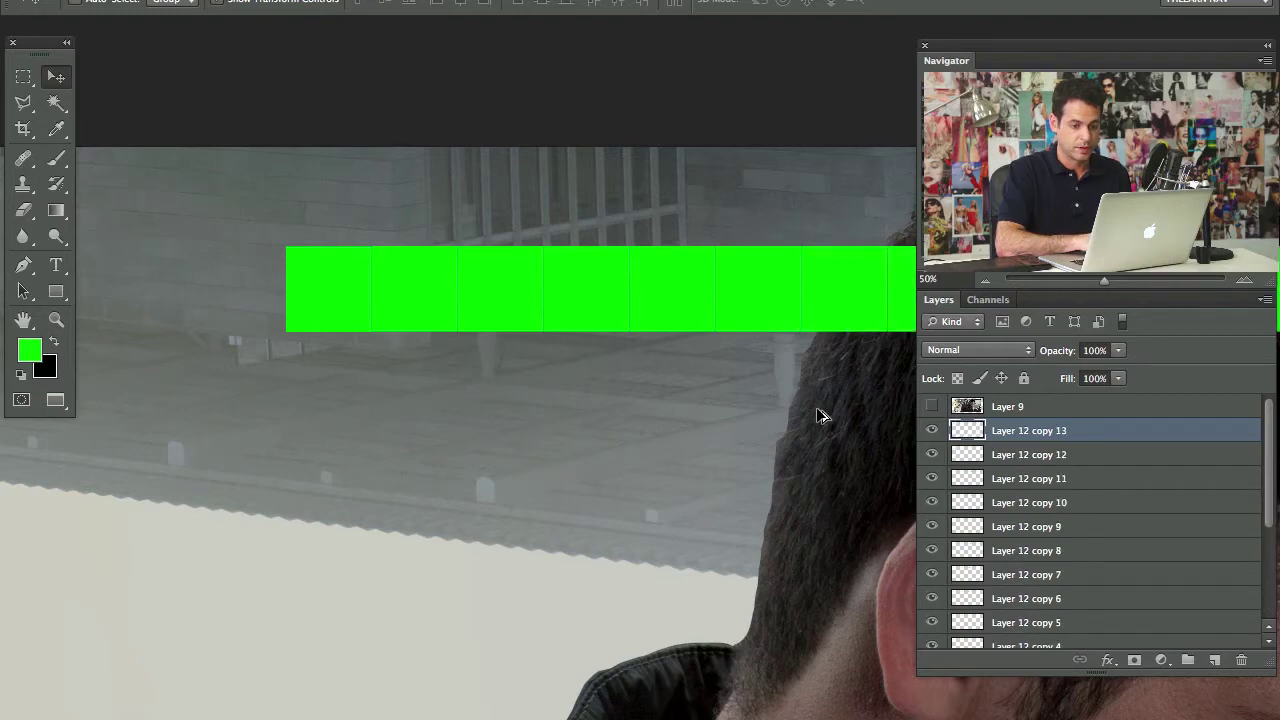
key("ctrl+alt+shift+t")
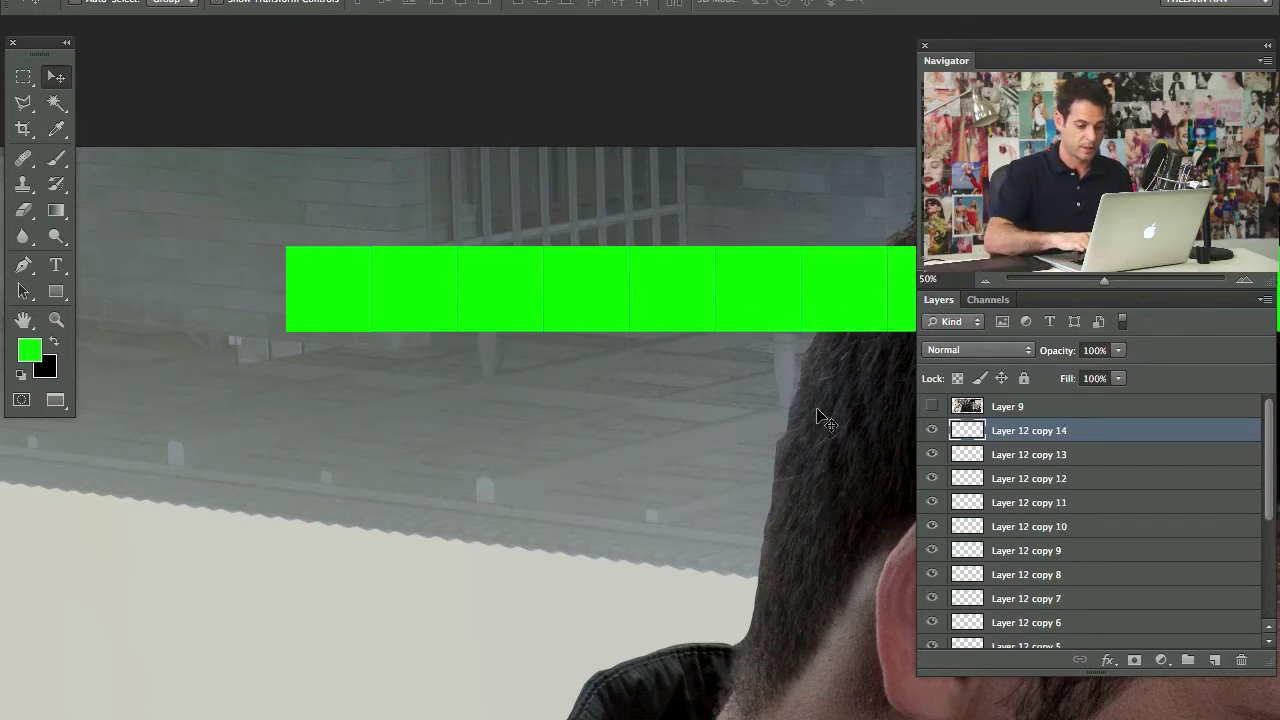
Step: Select all the green square layers and move the whole row up and left against the canvas's top edge
key("ctrl+minus")
key("ctrl+minus")
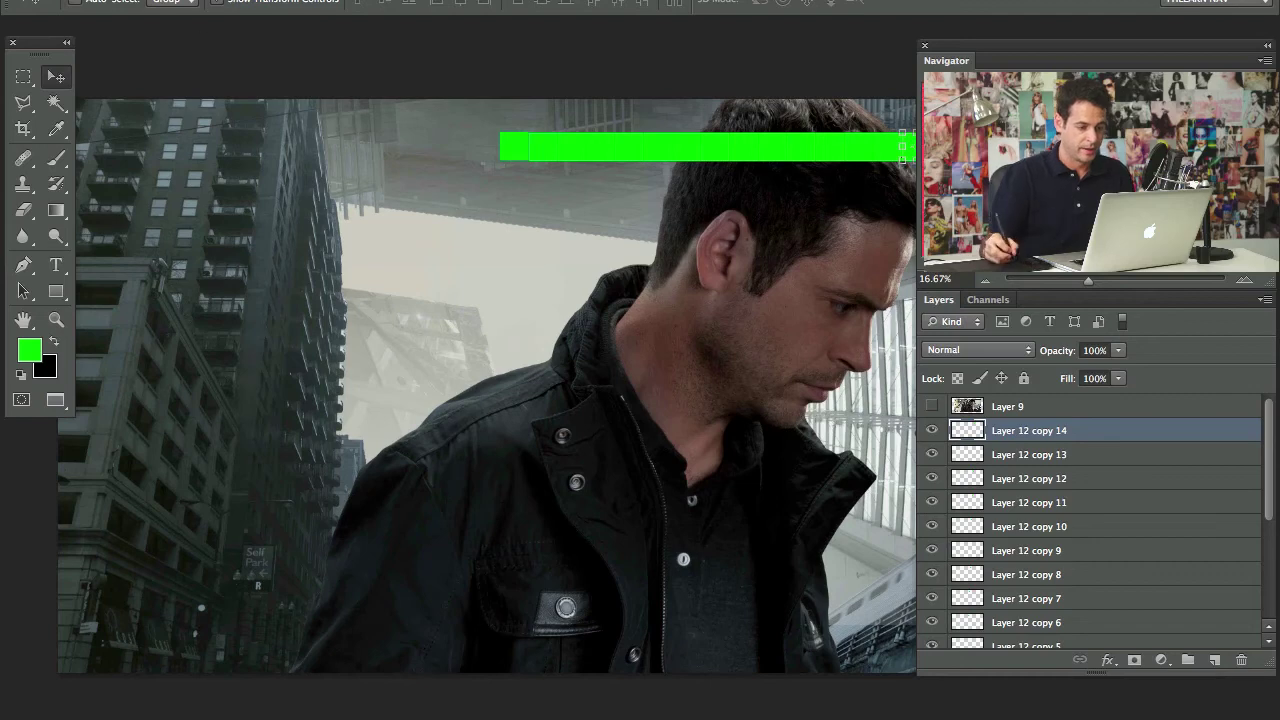
left_click_drag(575, 257, 468, 313)
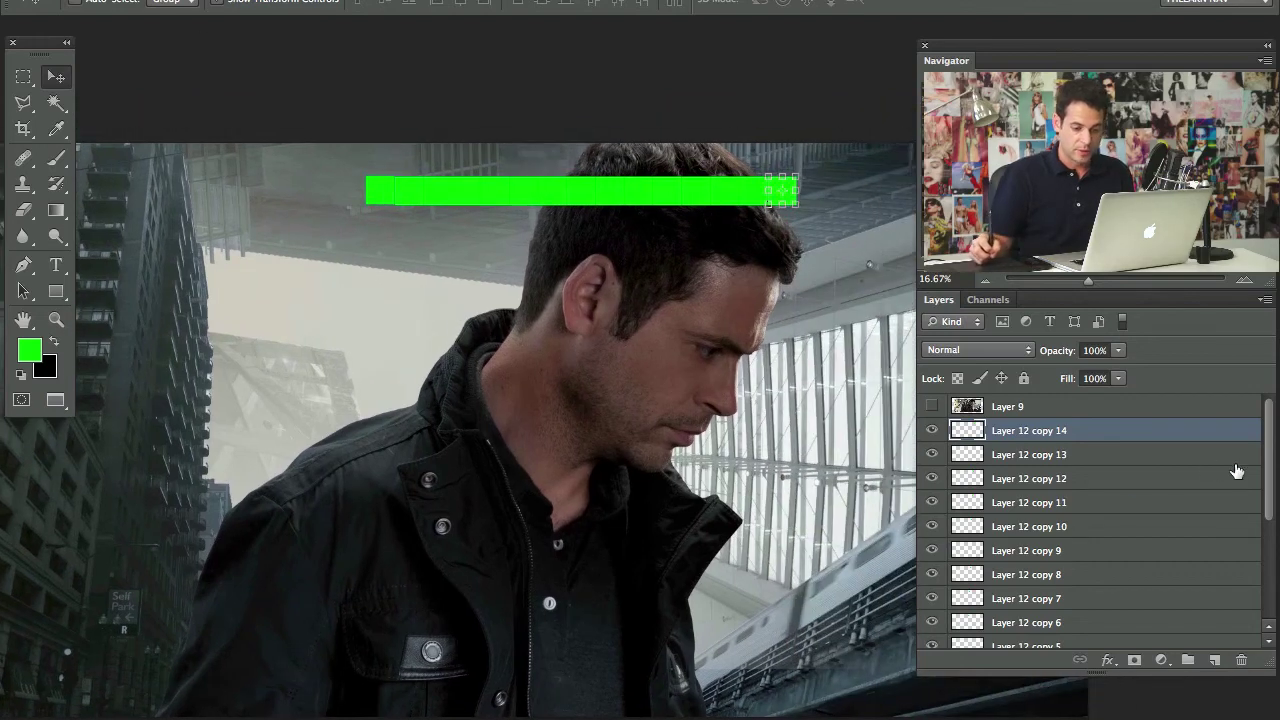
left_click_drag(1268, 468, 1268, 553)
left_click(1100, 598, "shift")
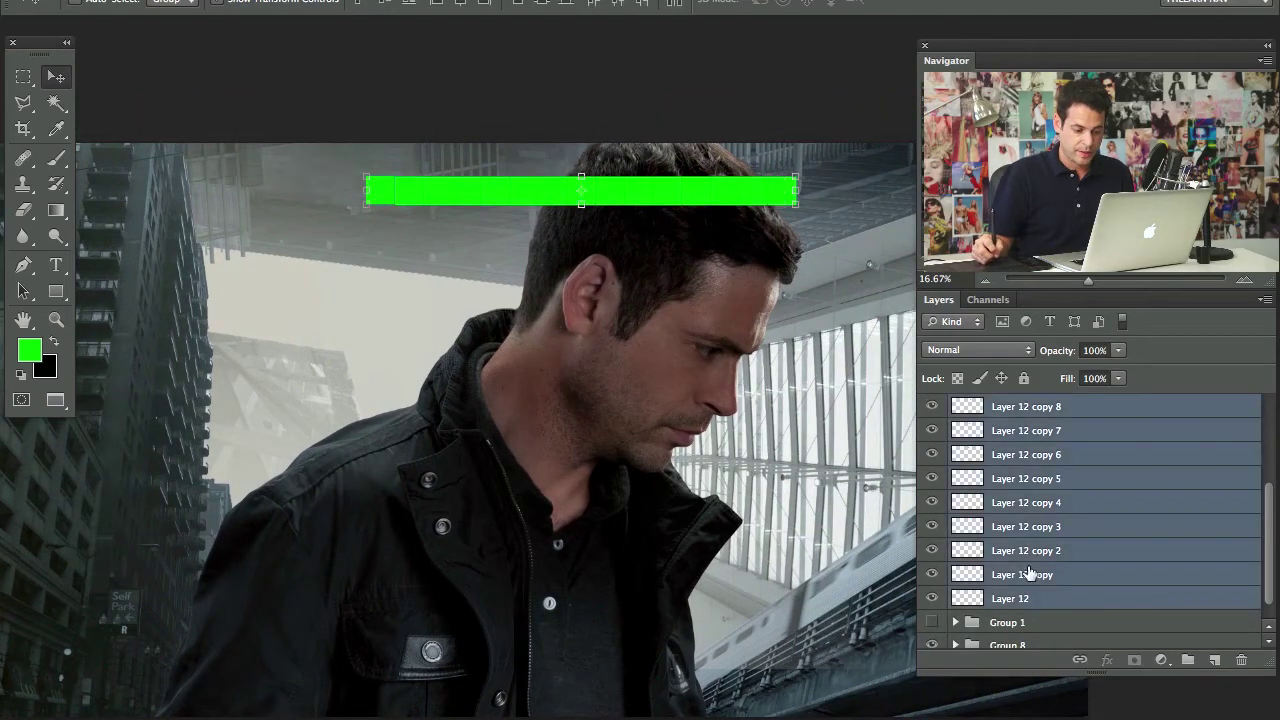
left_click_drag(749, 392, 635, 362)
key("ctrl+t")
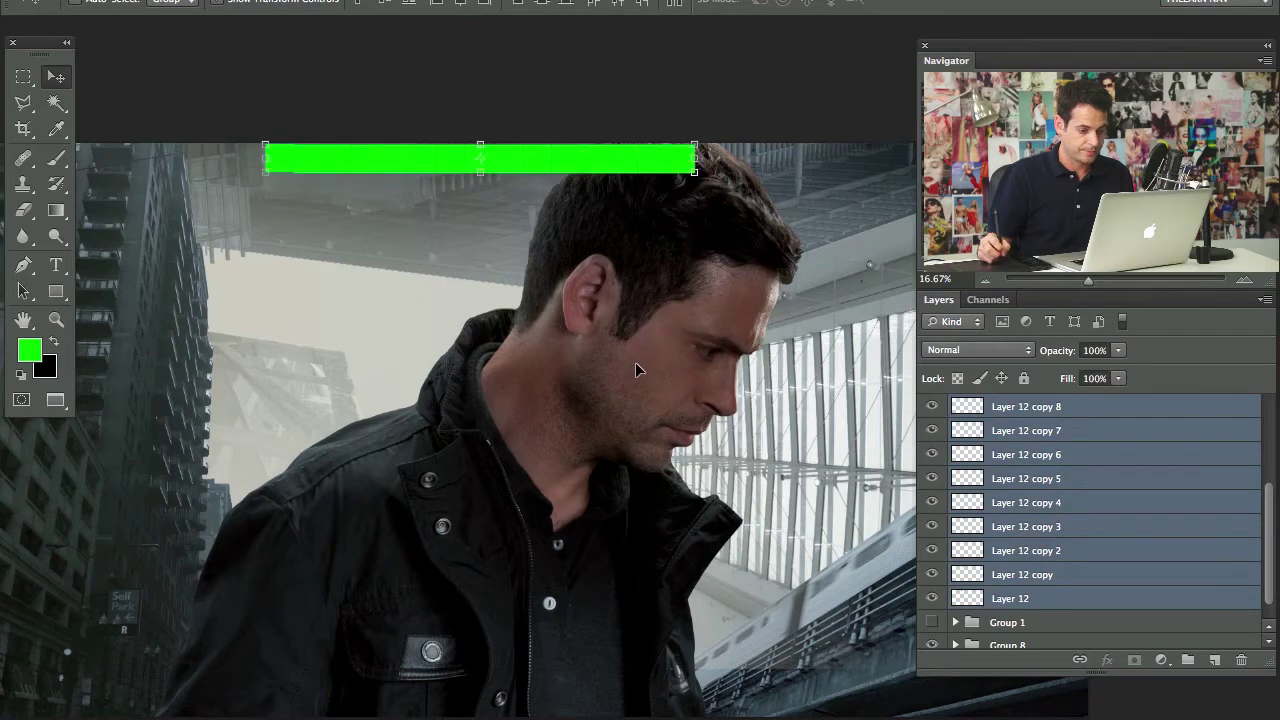
key("ctrl+plus")
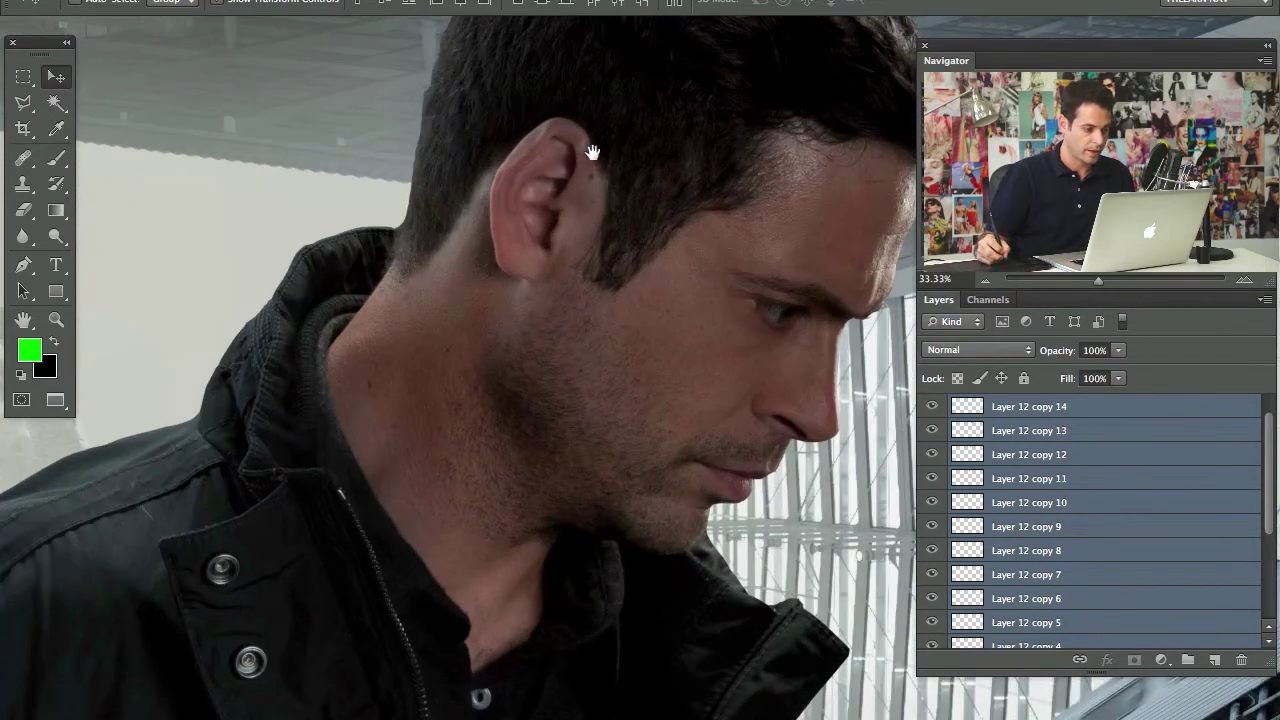
left_click_drag(592, 152, 671, 408)
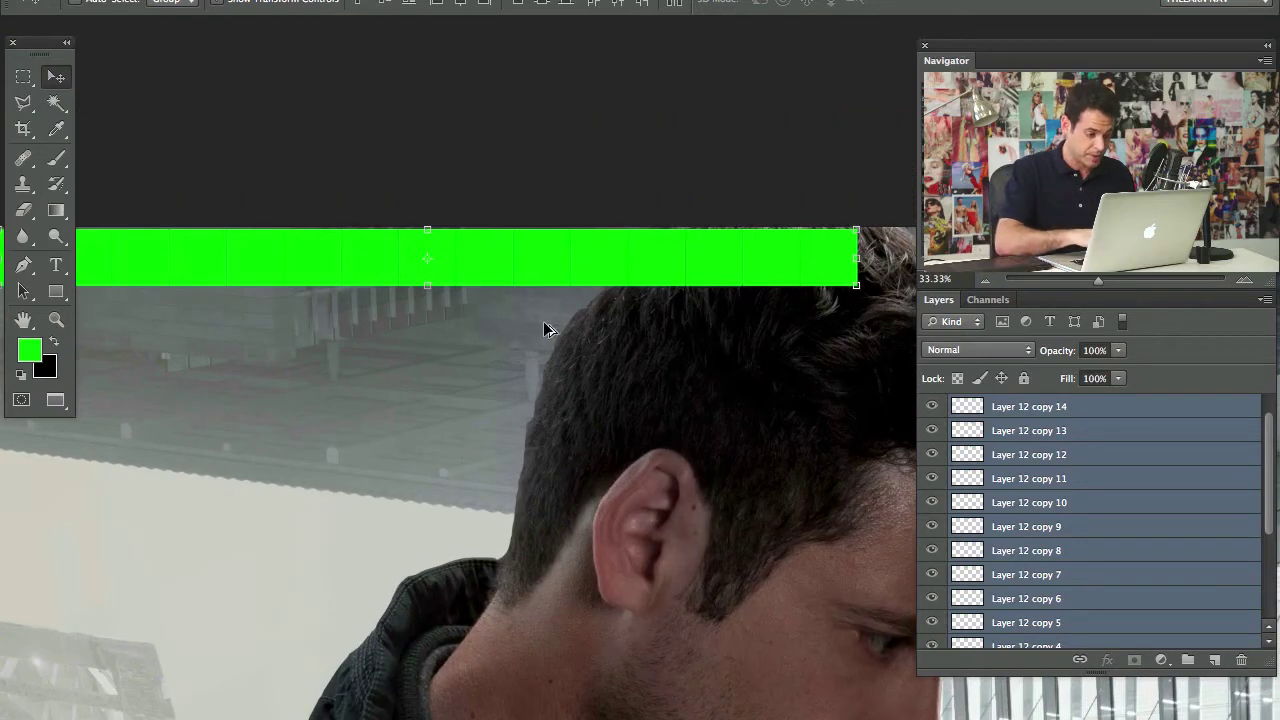
key("ctrl+t")
key("shift+Down")
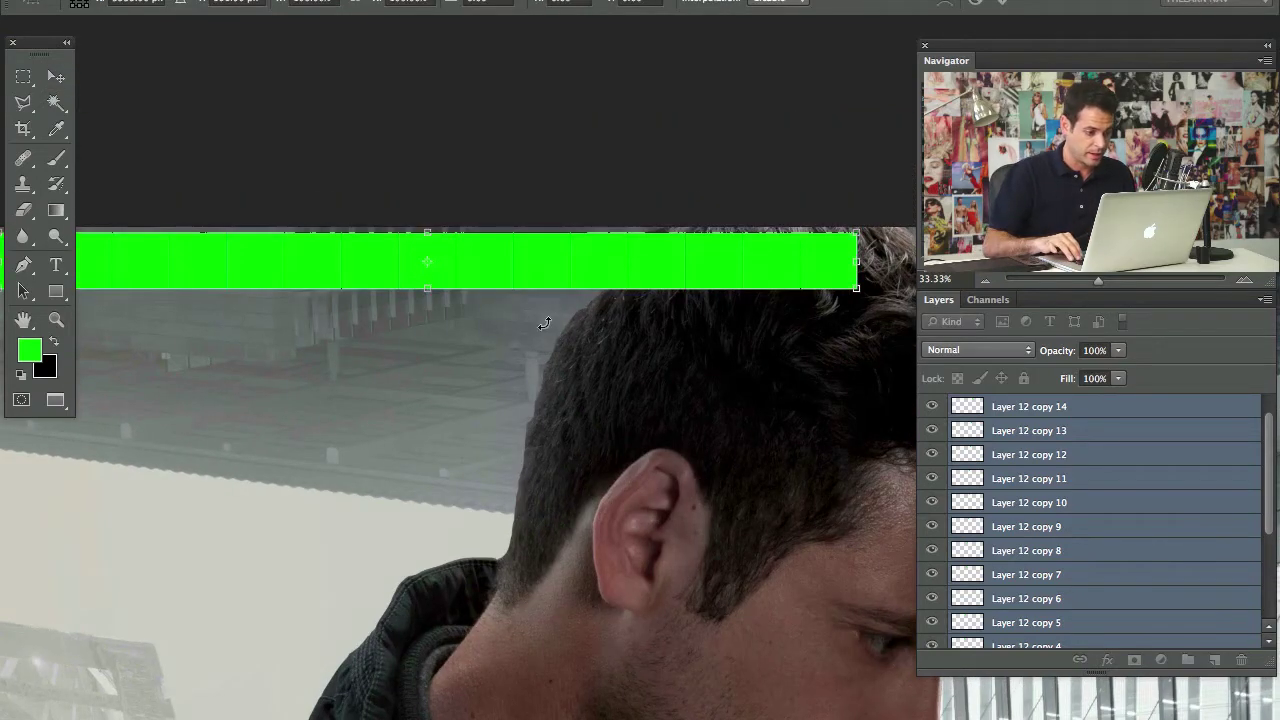
key("shift+Down")
key("shift+Down")
key("shift+Down")
key("shift+Down")
key("shift+Down")
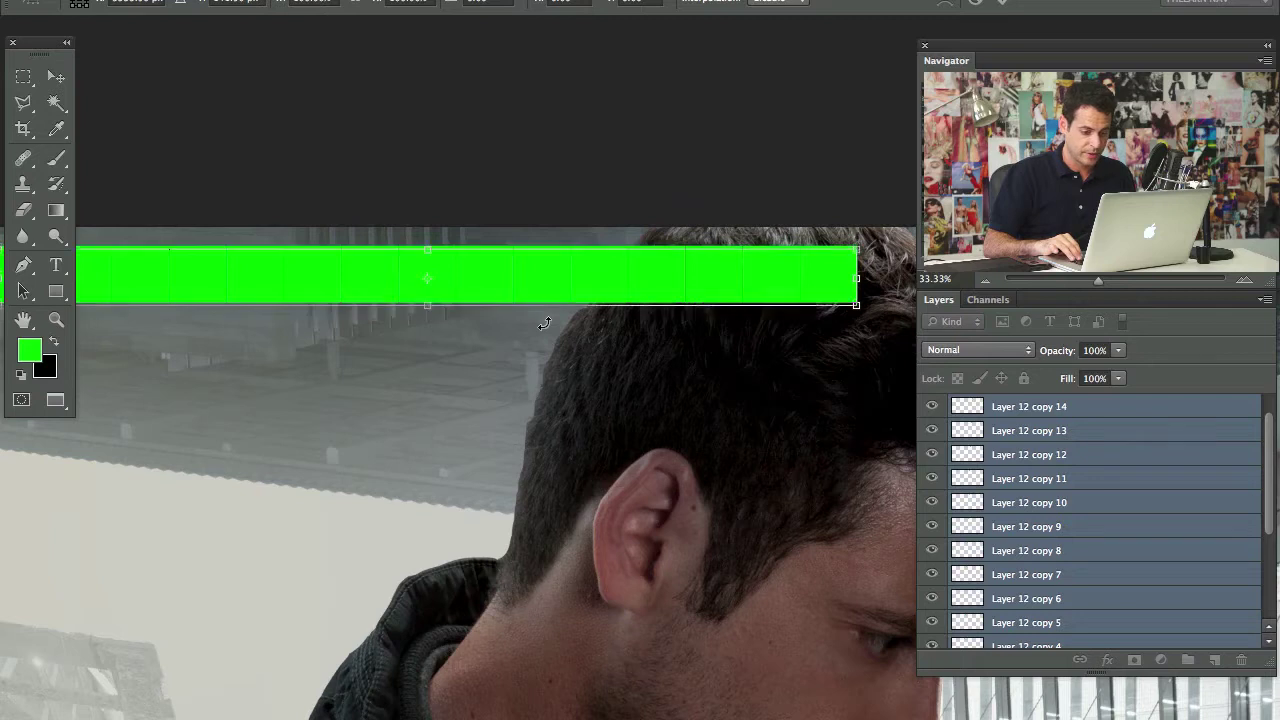
key("shift+Down")
key("Return")
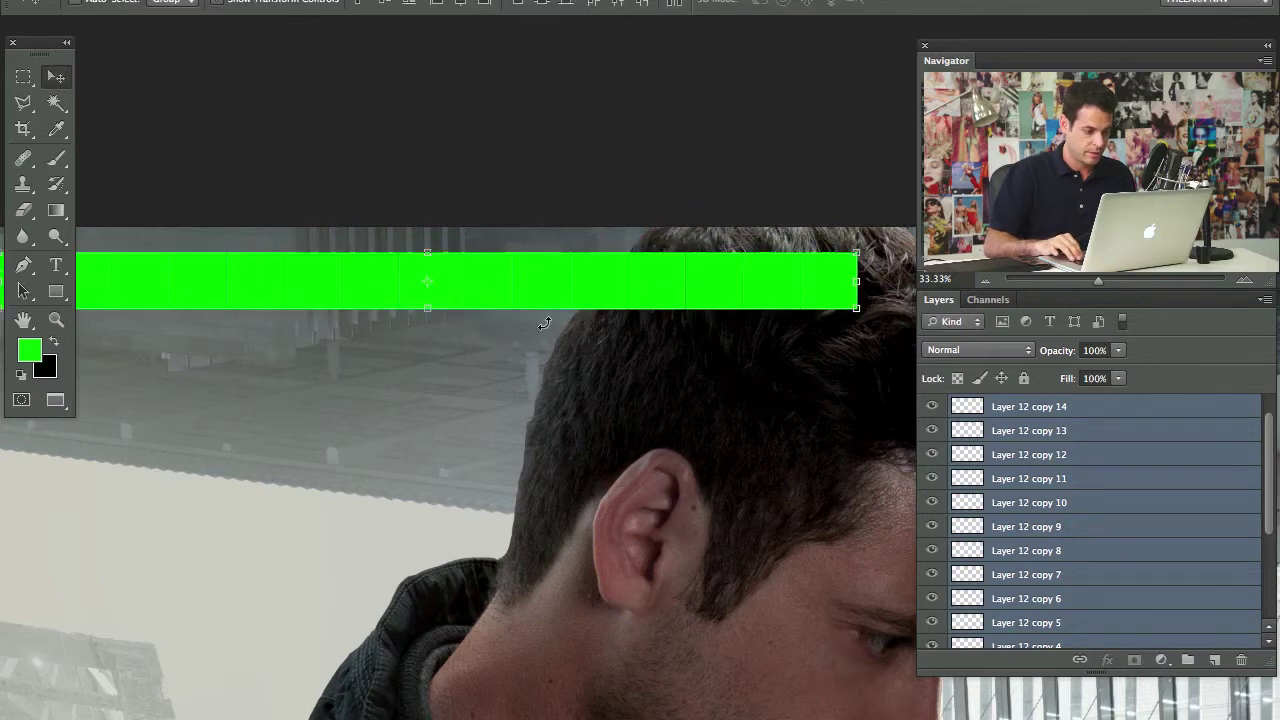
key("shift+Down")
key("shift+Down")
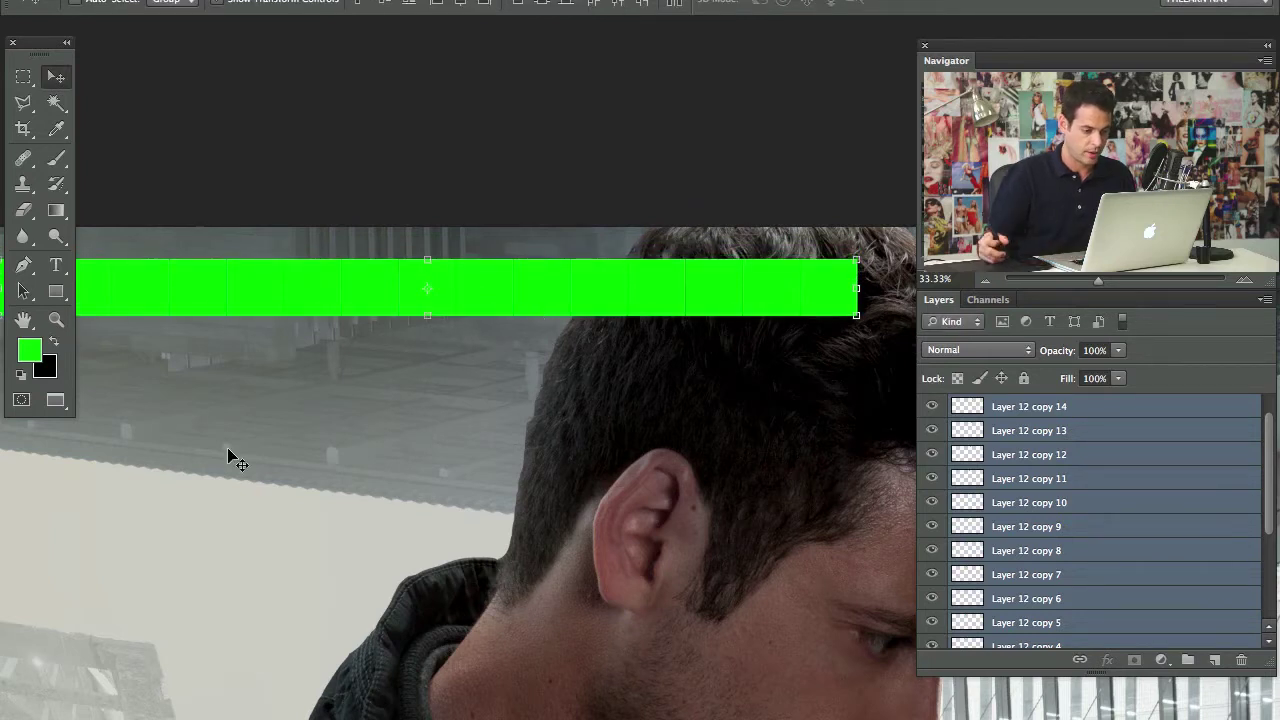
key("shift+Up")
key("shift+Up")
key("shift+Up")
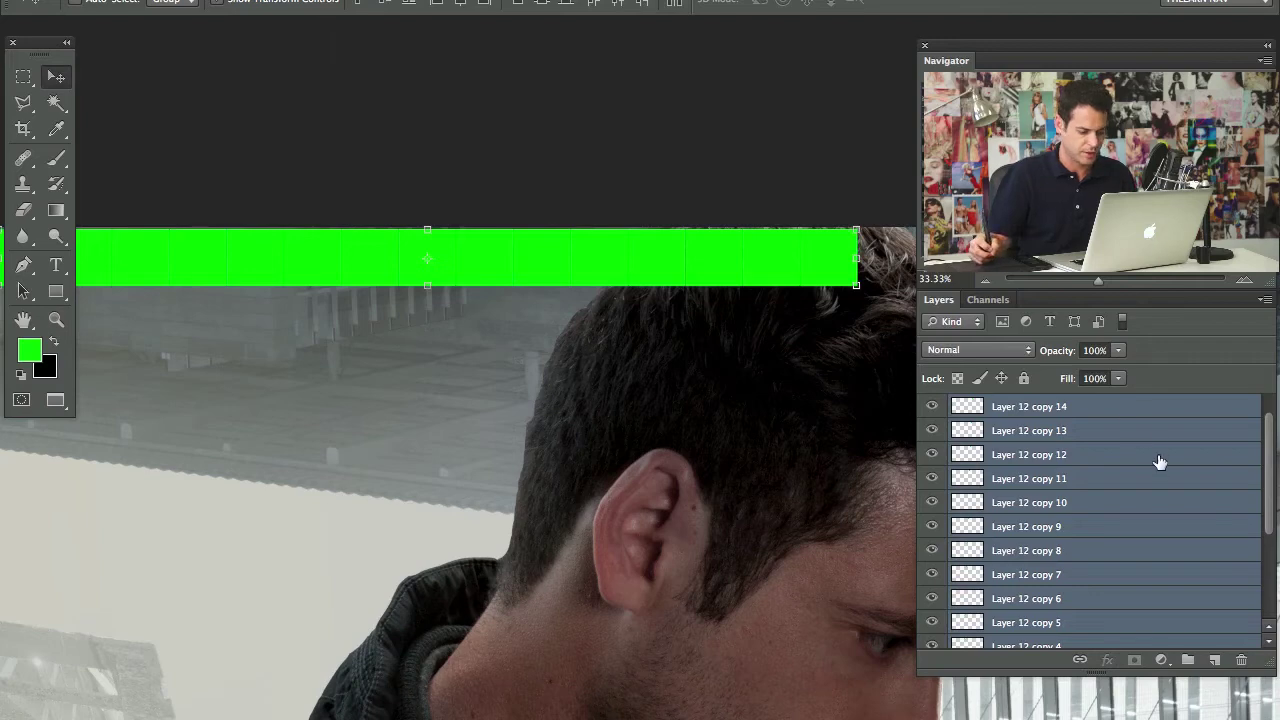
Step: Group the selected green square layers and check the group by toggling its visibility
key("ctrl+g")
left_click(931, 431)
left_click(934, 434)
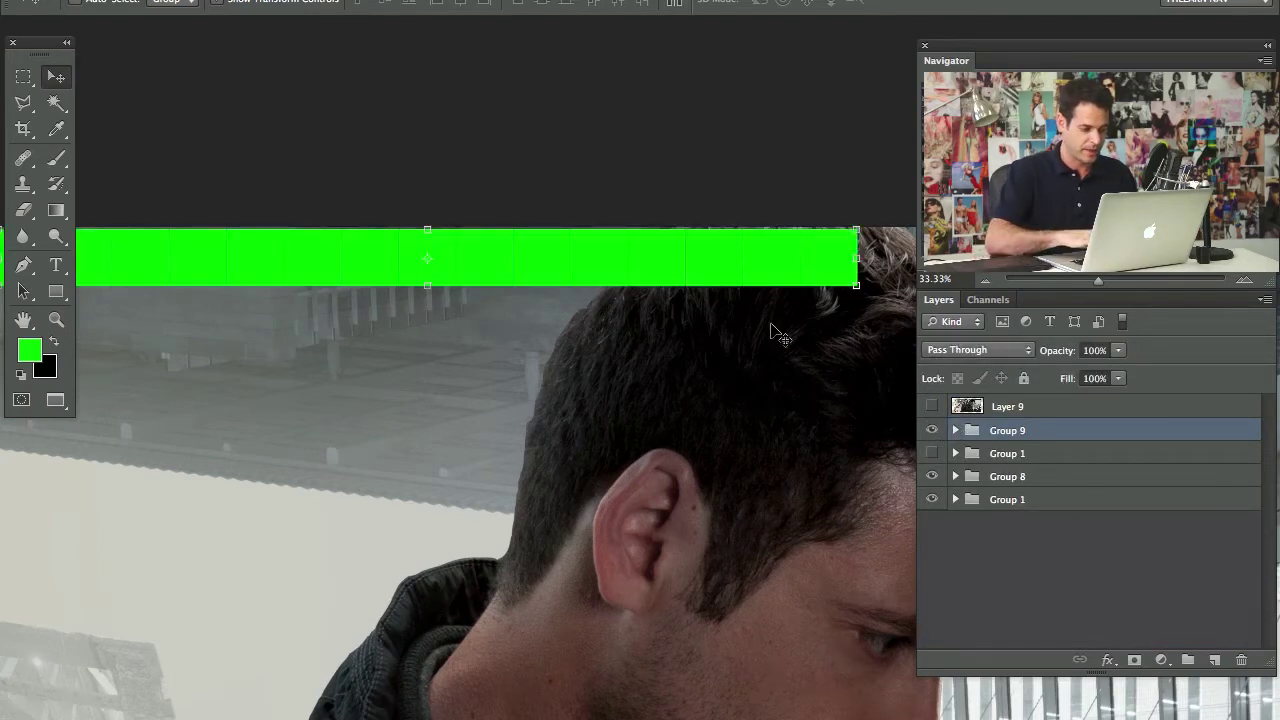
Step: Duplicate the grouped row of green squares three times, placing each copy directly beneath the previous row
key("ctrl+j")
left_click_drag(641, 404, 650, 457)
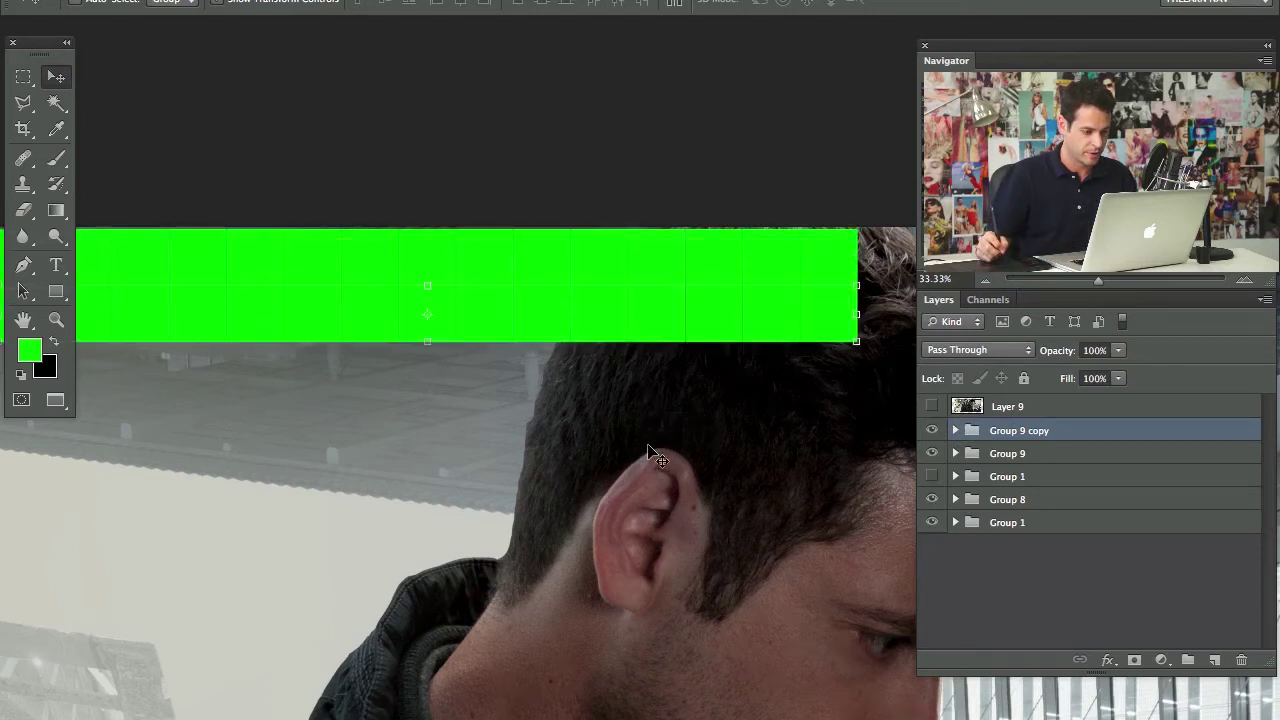
key("ctrl+j")
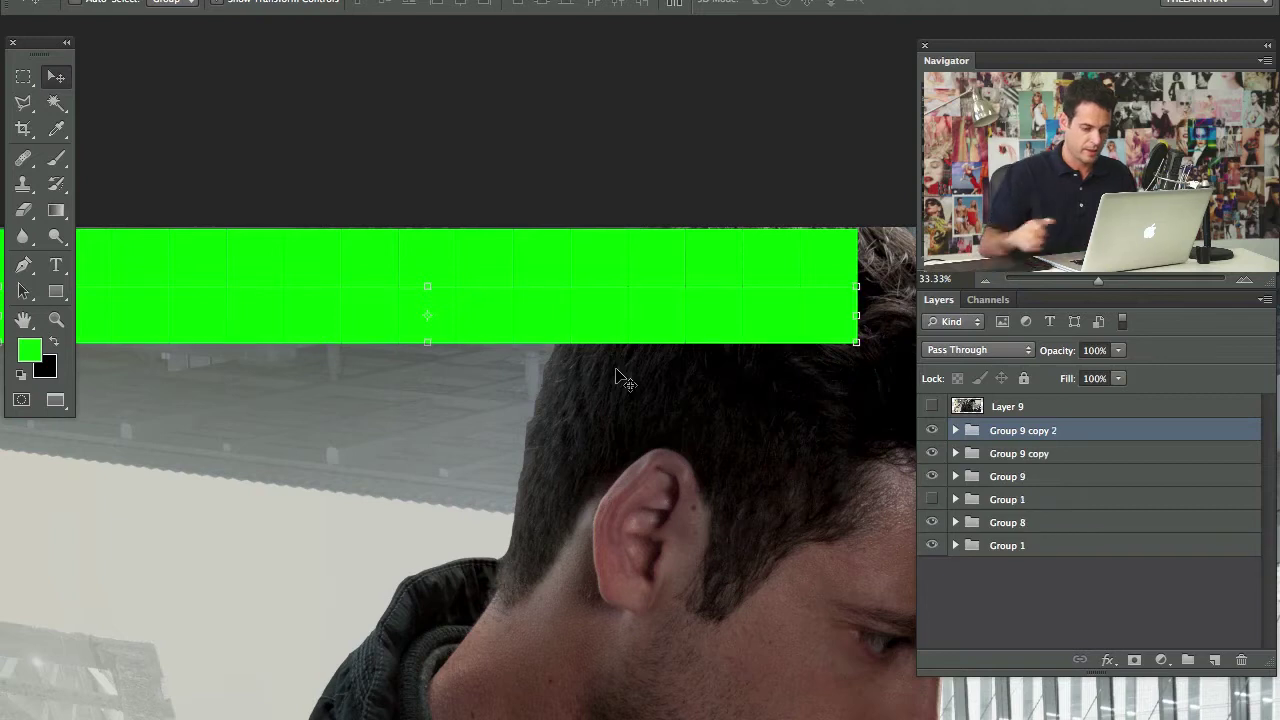
left_click_drag(540, 455, 548, 459)
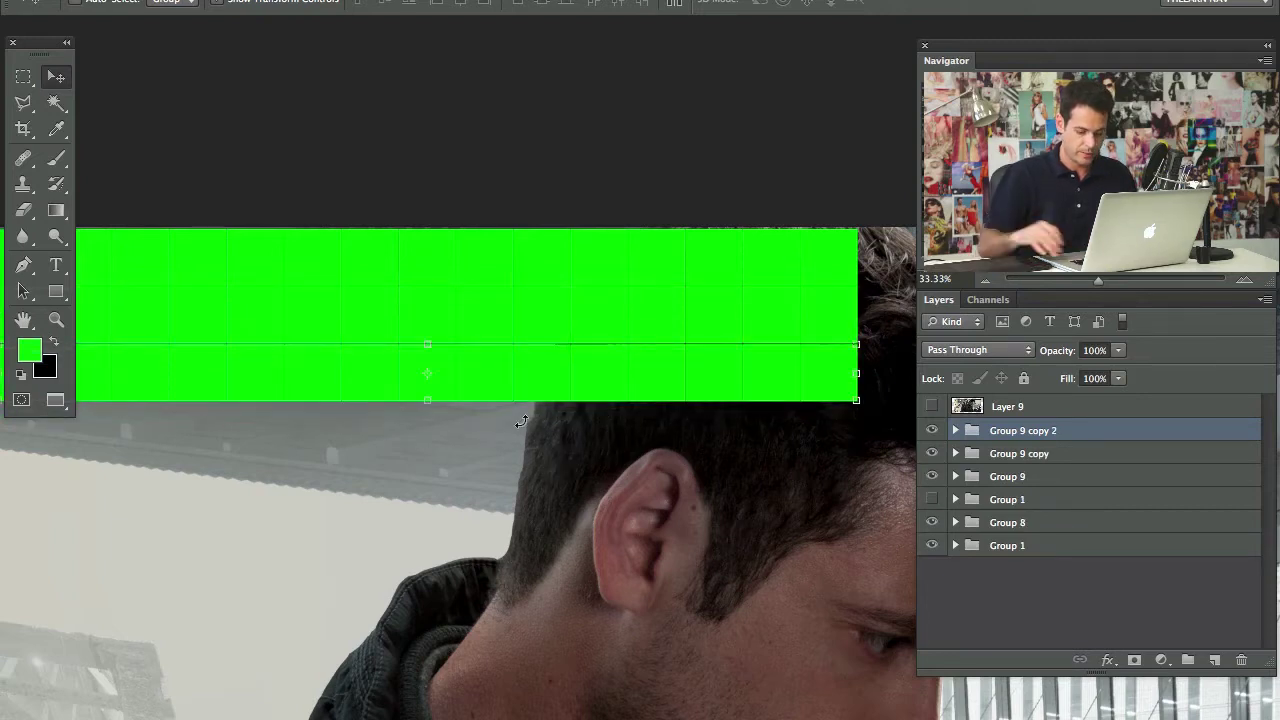
key("ctrl+j")
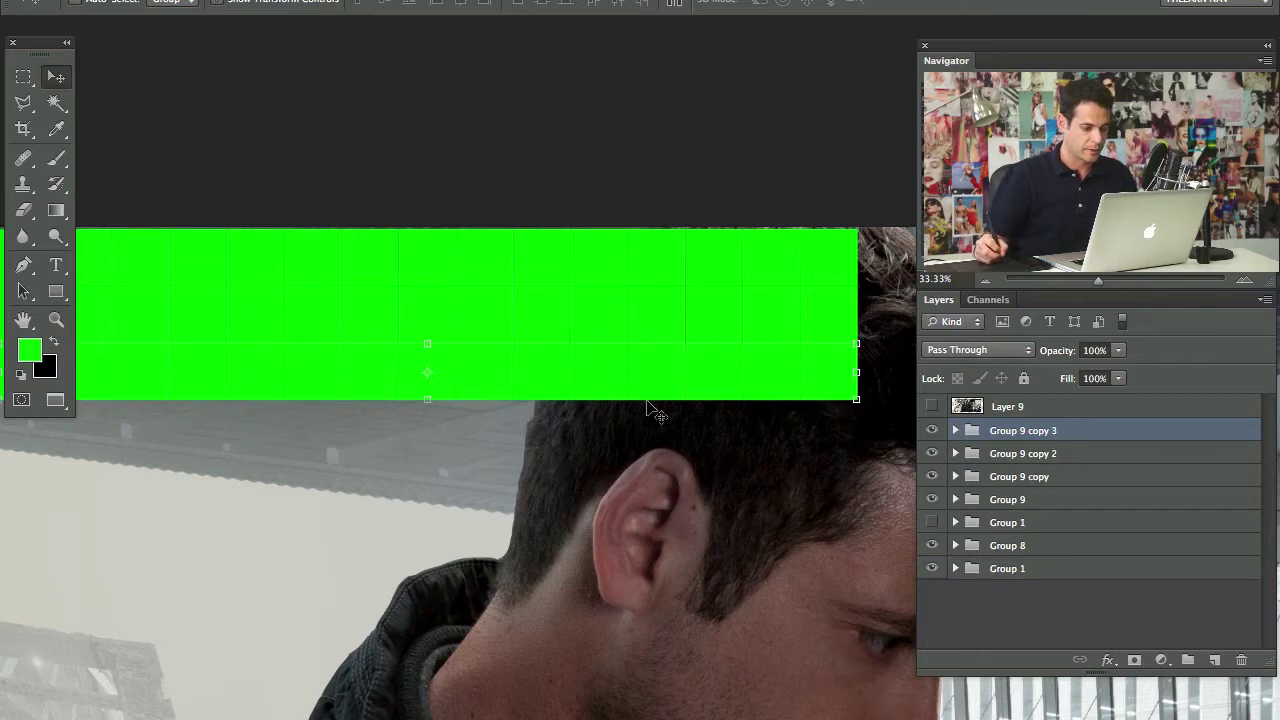
left_click_drag(521, 422, 562, 521)
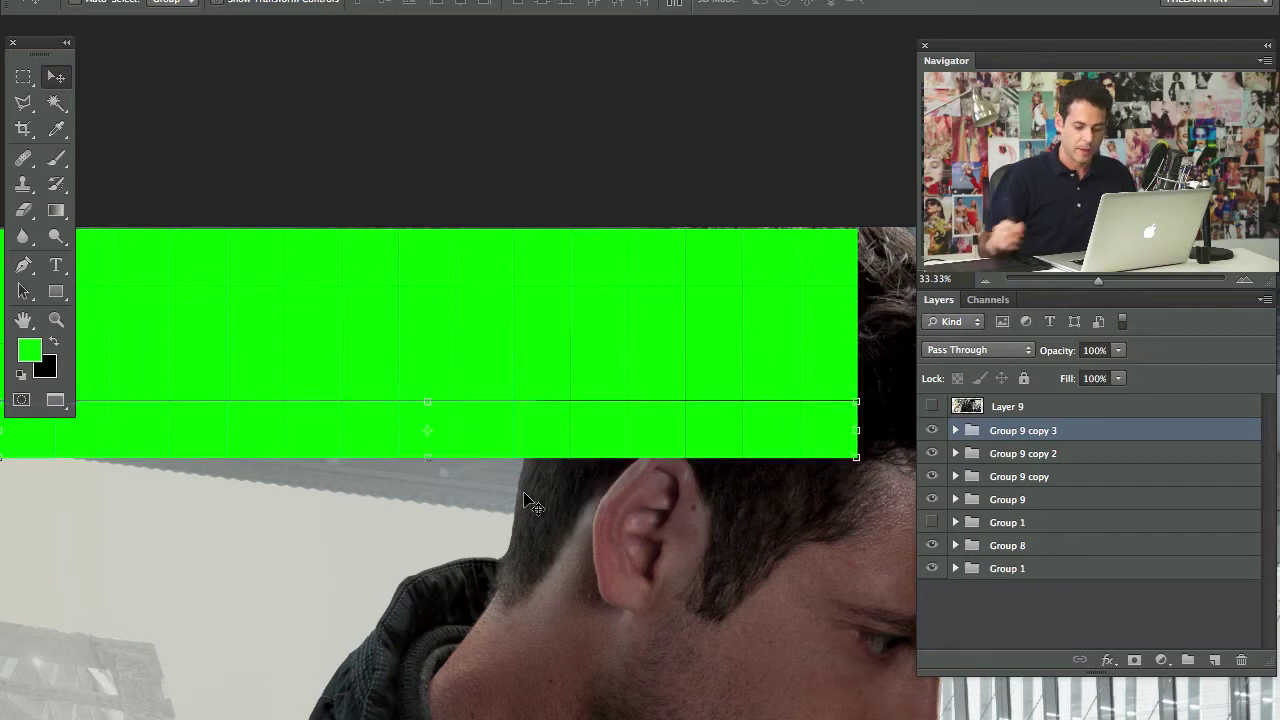
Step: Add two more duplicated rows of green squares to the grid, each aligned against the lowest row's bottom edge
key("ctrl+j")
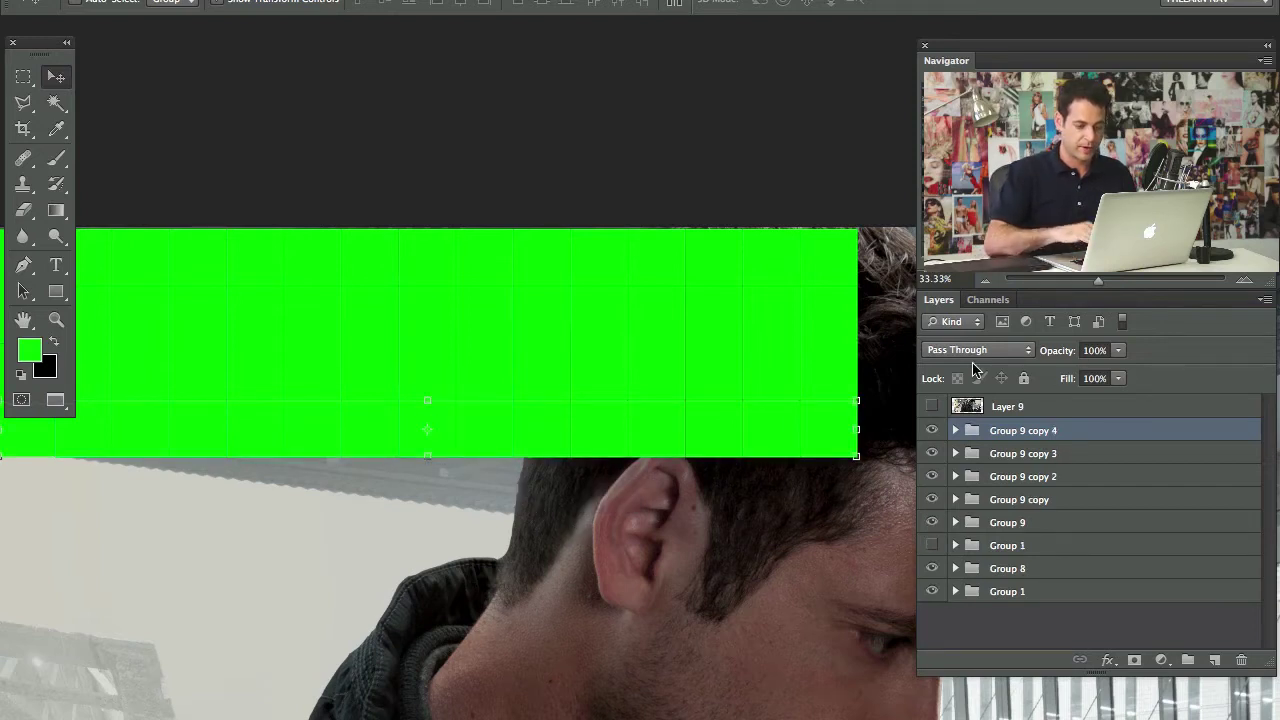
left_click_drag(563, 323, 553, 379)
key("Down")
key("Down")
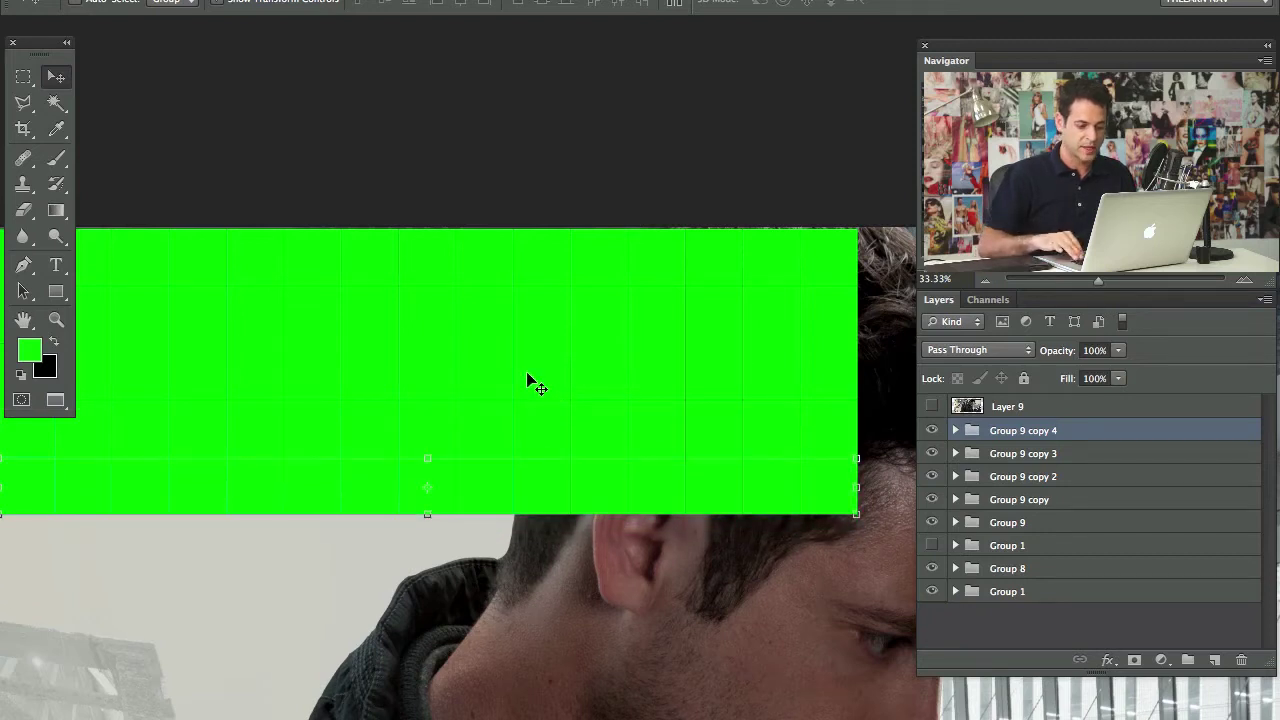
key("super+j")
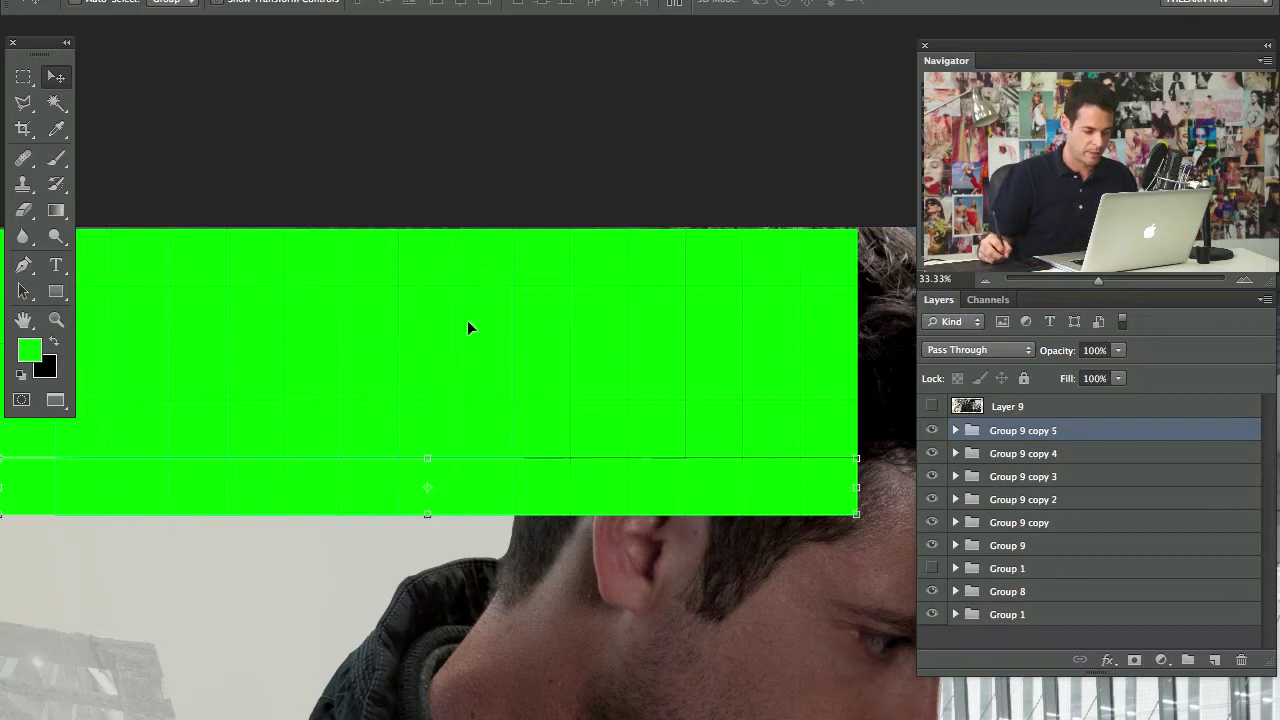
left_click_drag(467, 320, 466, 366)
Step: Extend the grid with three further copies of the row group, stacked one below another over the man's face
key("alt+Down")
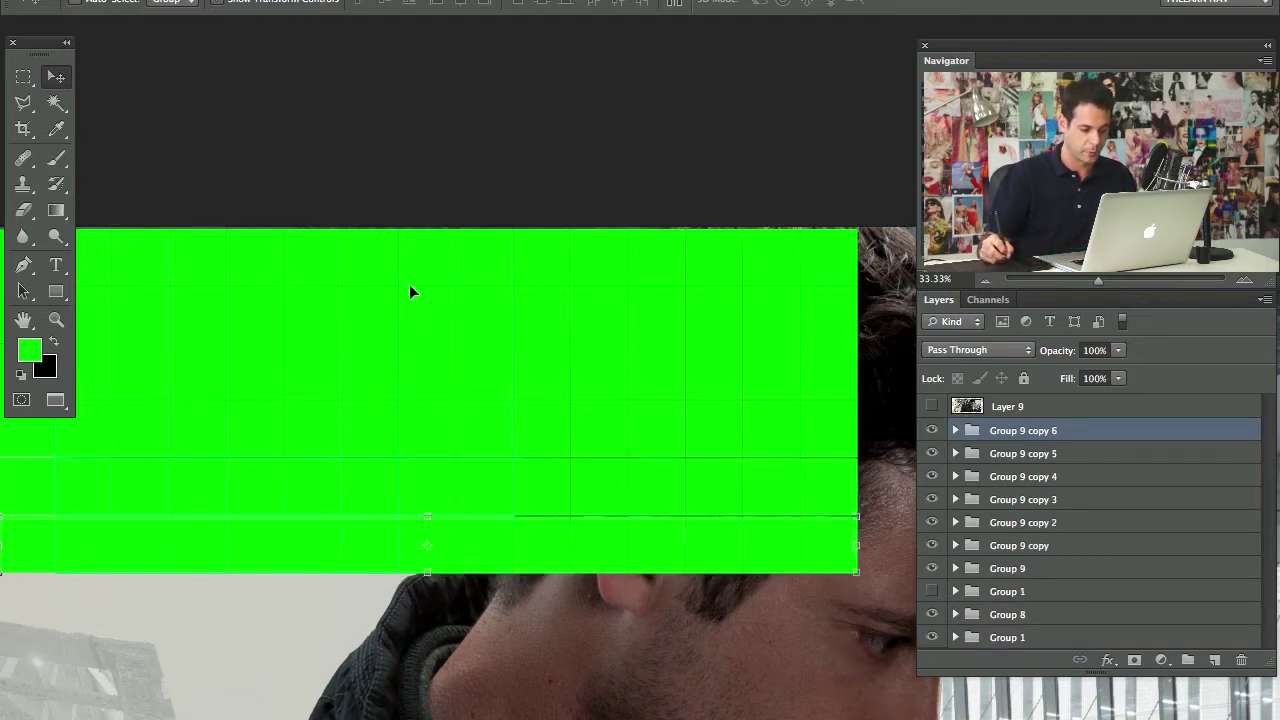
left_click_drag(410, 288, 411, 309)
key("super+j")
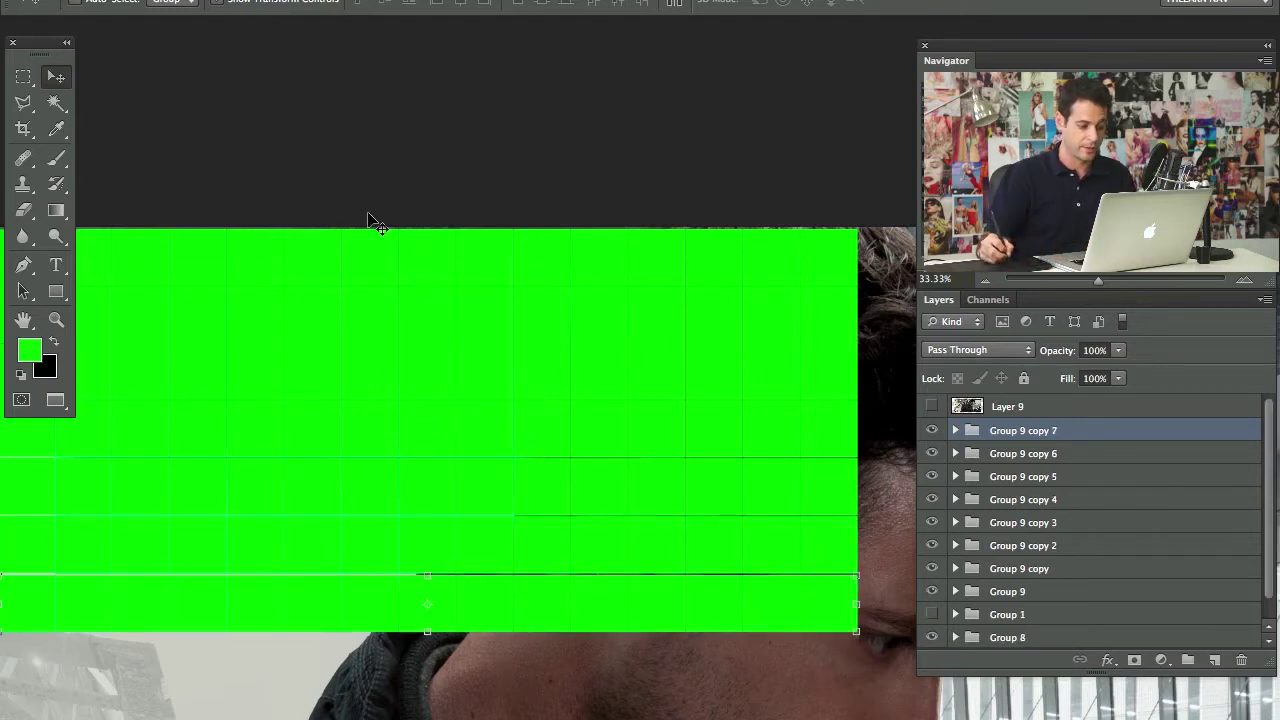
left_click_drag(548, 370, 550, 430)
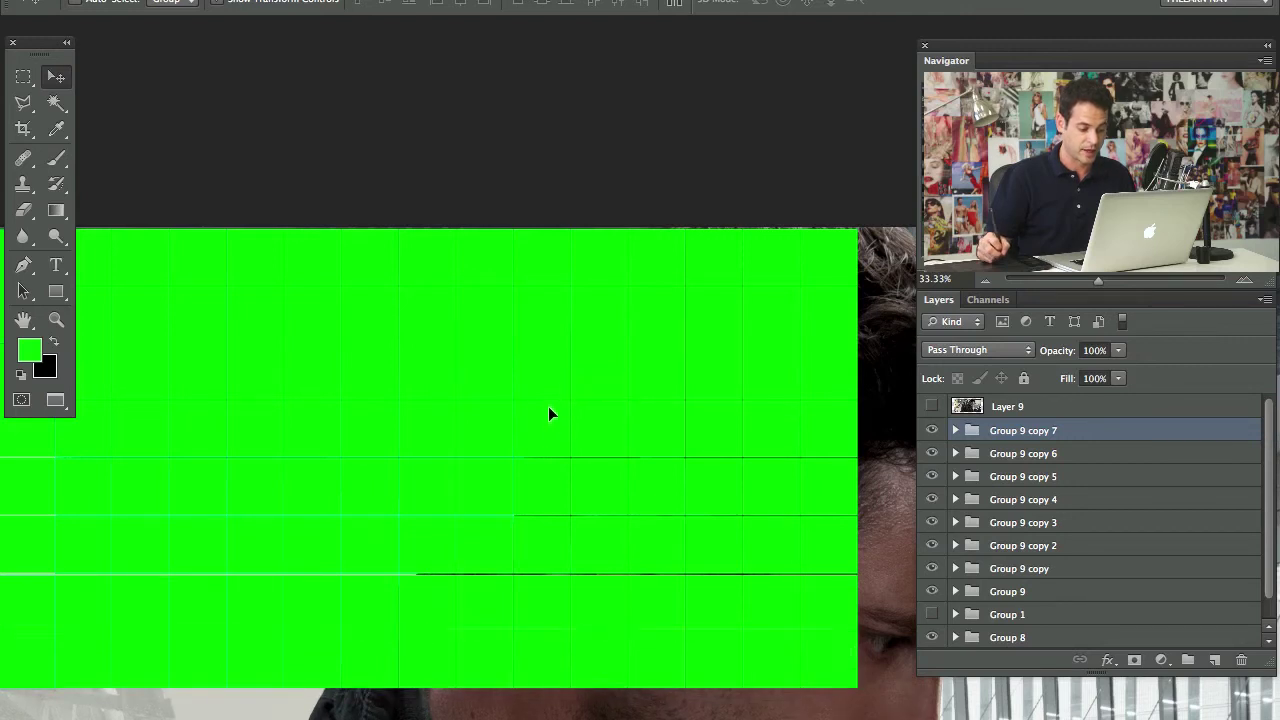
key("ctrl+j")
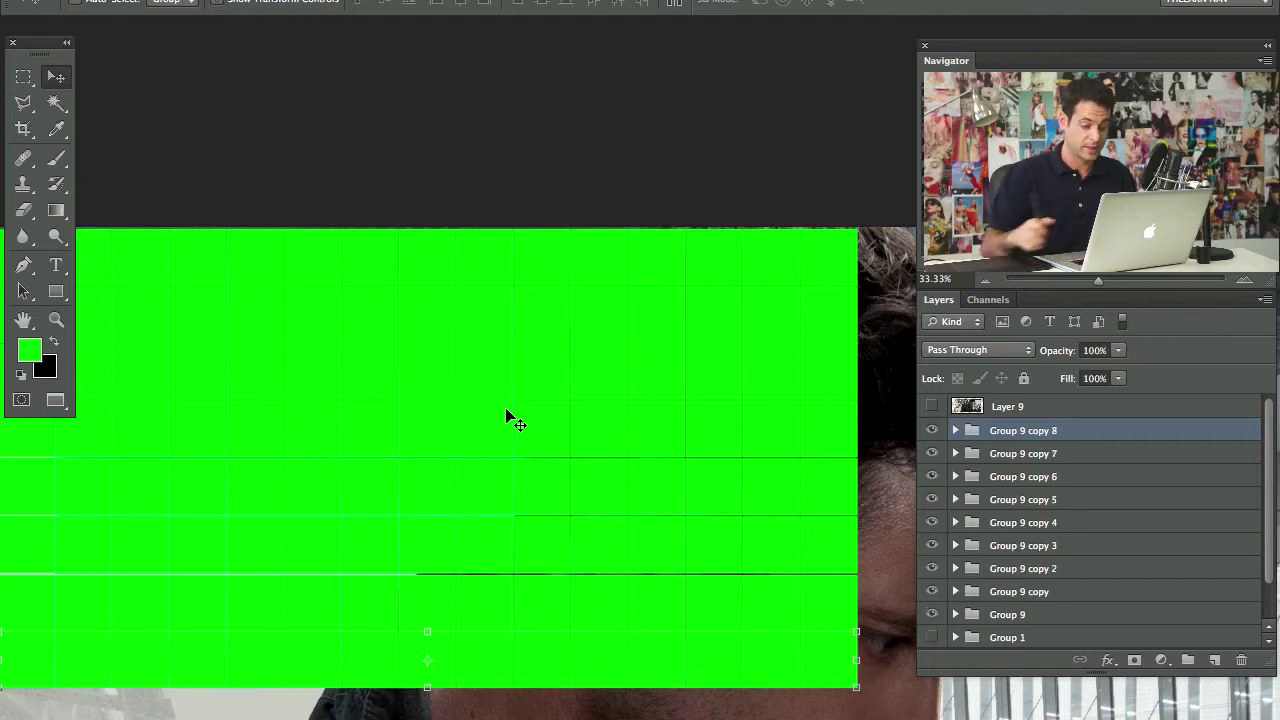
left_click_drag(565, 453, 565, 478)
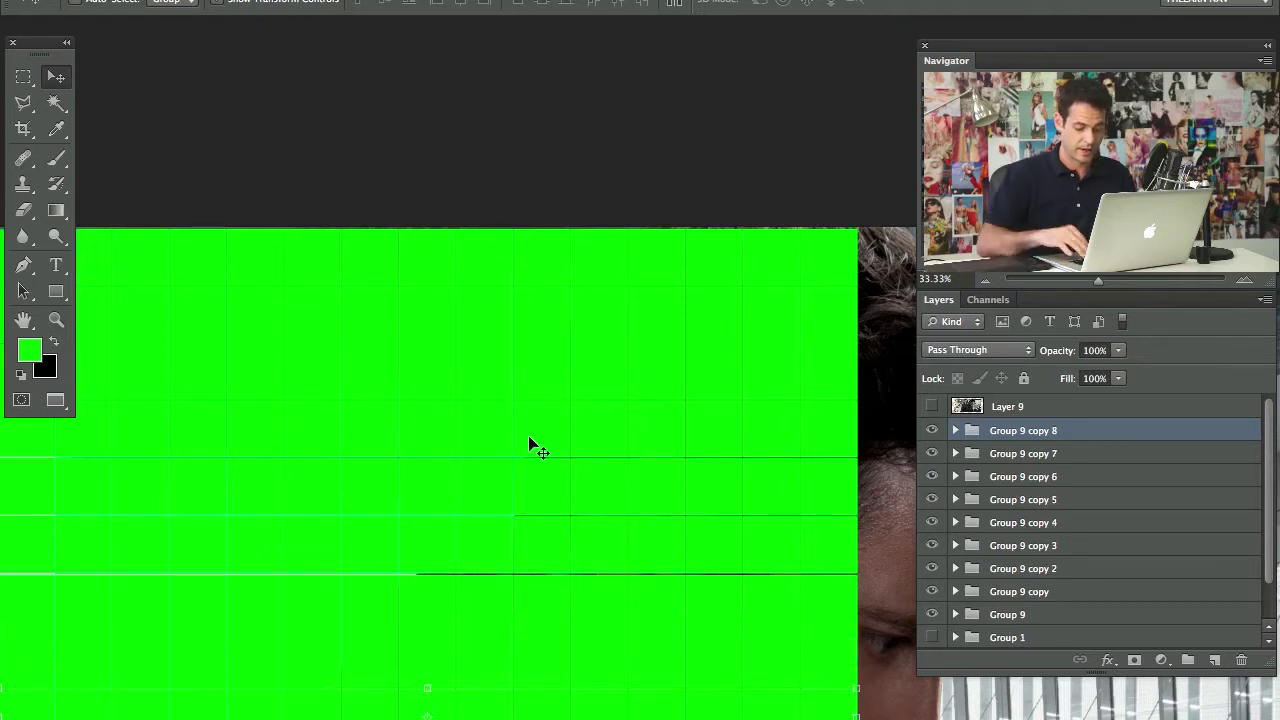
Step: Duplicate the lowest row group once more and nudge the copy down until it adjoins the row above without a gap
key("ctrl+minus")
scroll(480, 391, "down", 2)
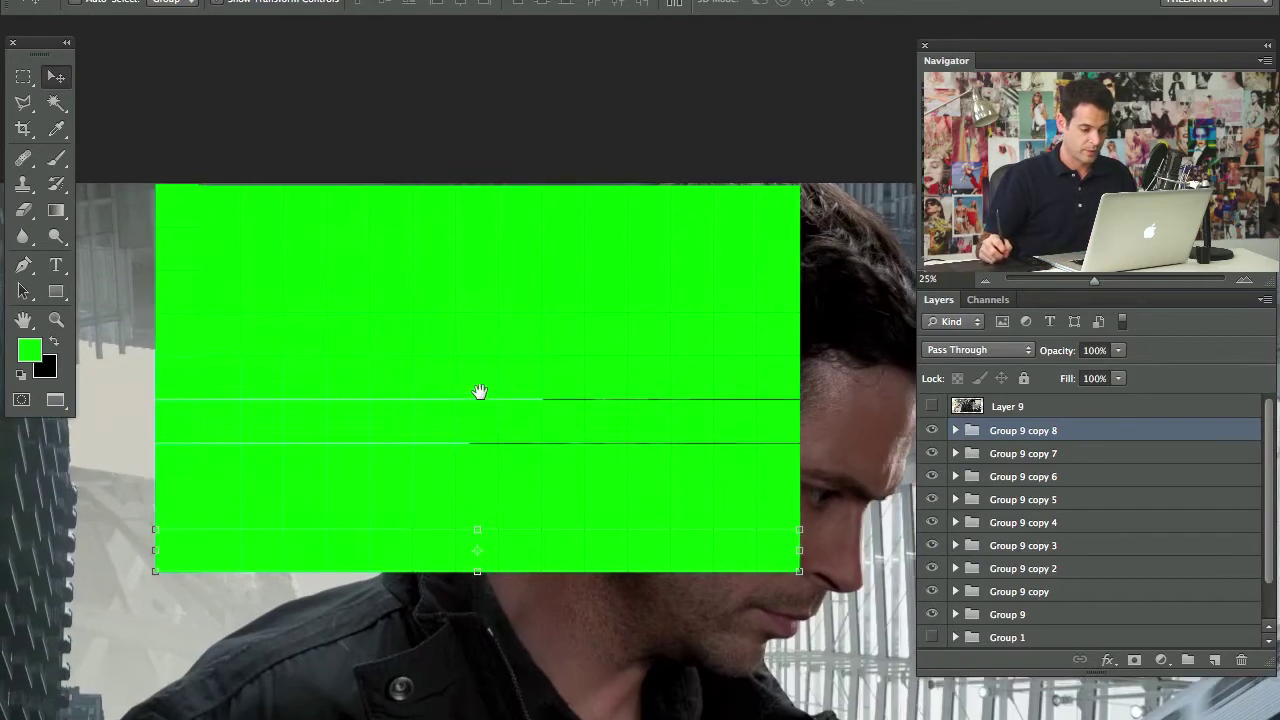
key("ctrl+j")
key("shift+Down")
key("shift+Down")
key("shift+Down")
key("shift+Down")
key("shift+Down")
key("shift+Down")
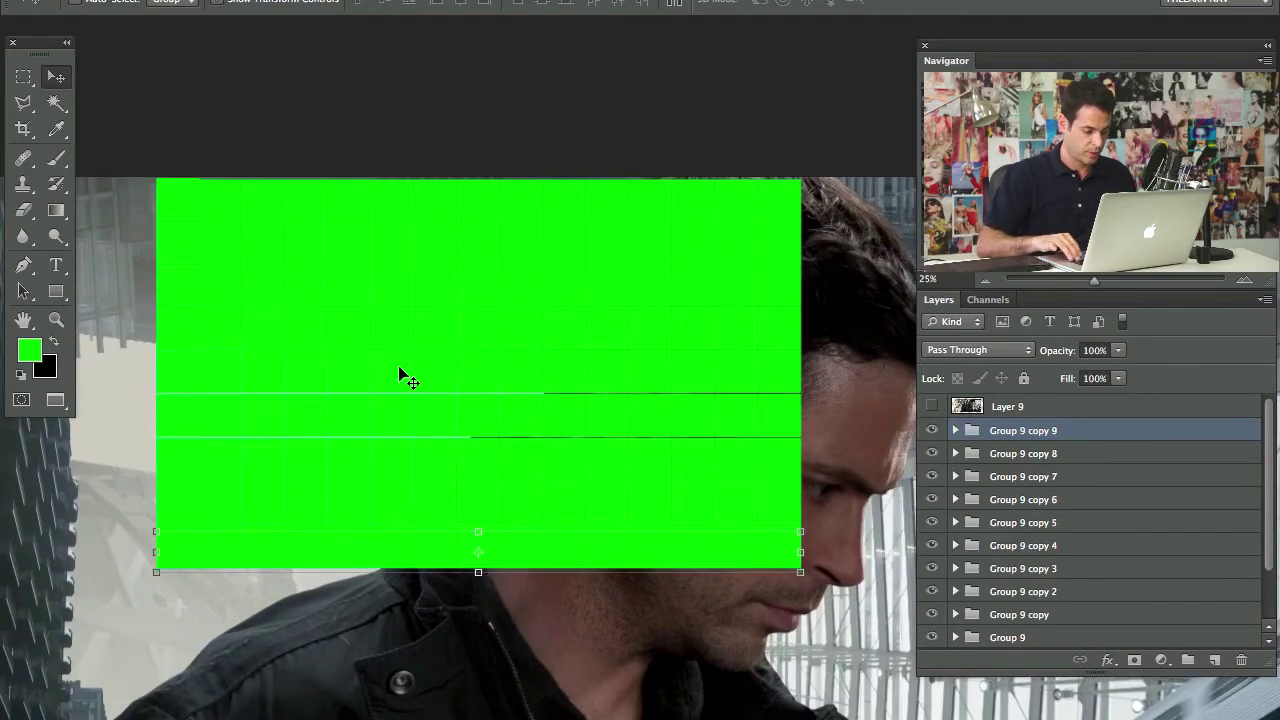
key("shift+Down")
key("shift+Down")
key("shift+Down")
key("shift+Down")
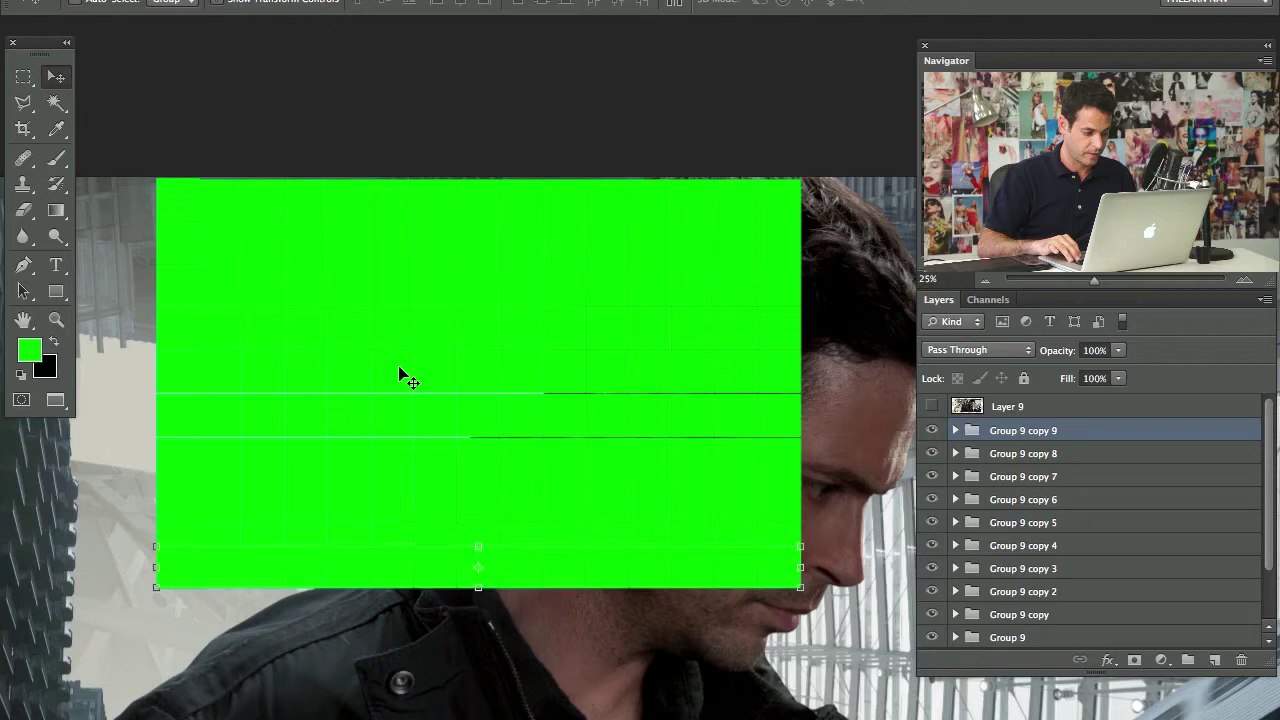
key("shift+Down")
key("shift+Down")
key("shift+Down")
key("shift+Down")
key("shift+Down")
key("shift+Down")
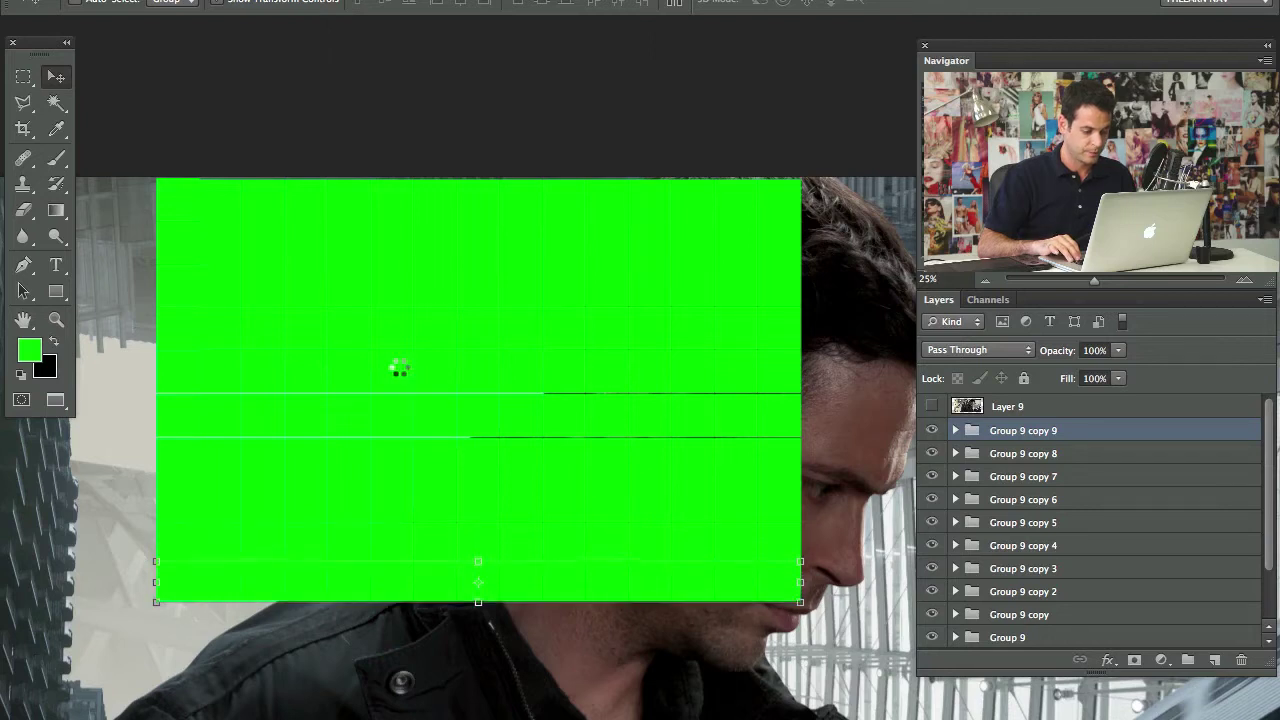
key("shift+Down")
key("shift+Down")
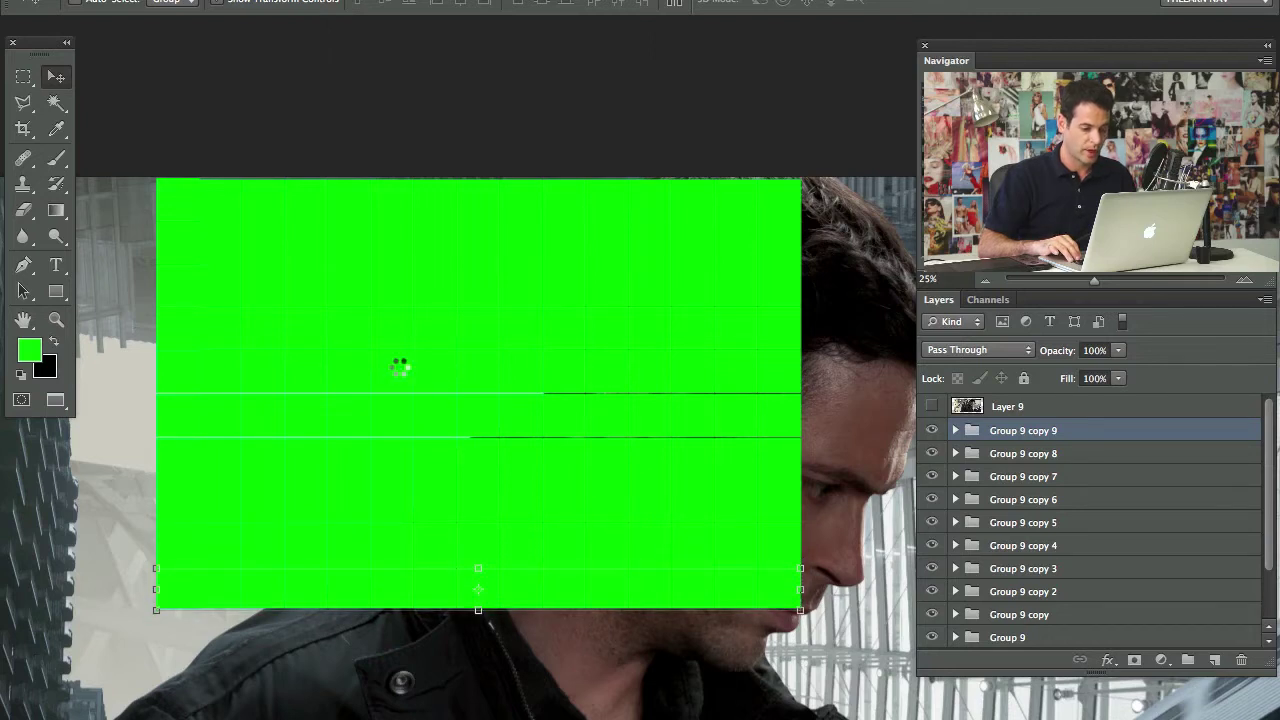
key("Up")
key("Up")
key("Up")
key("Up")
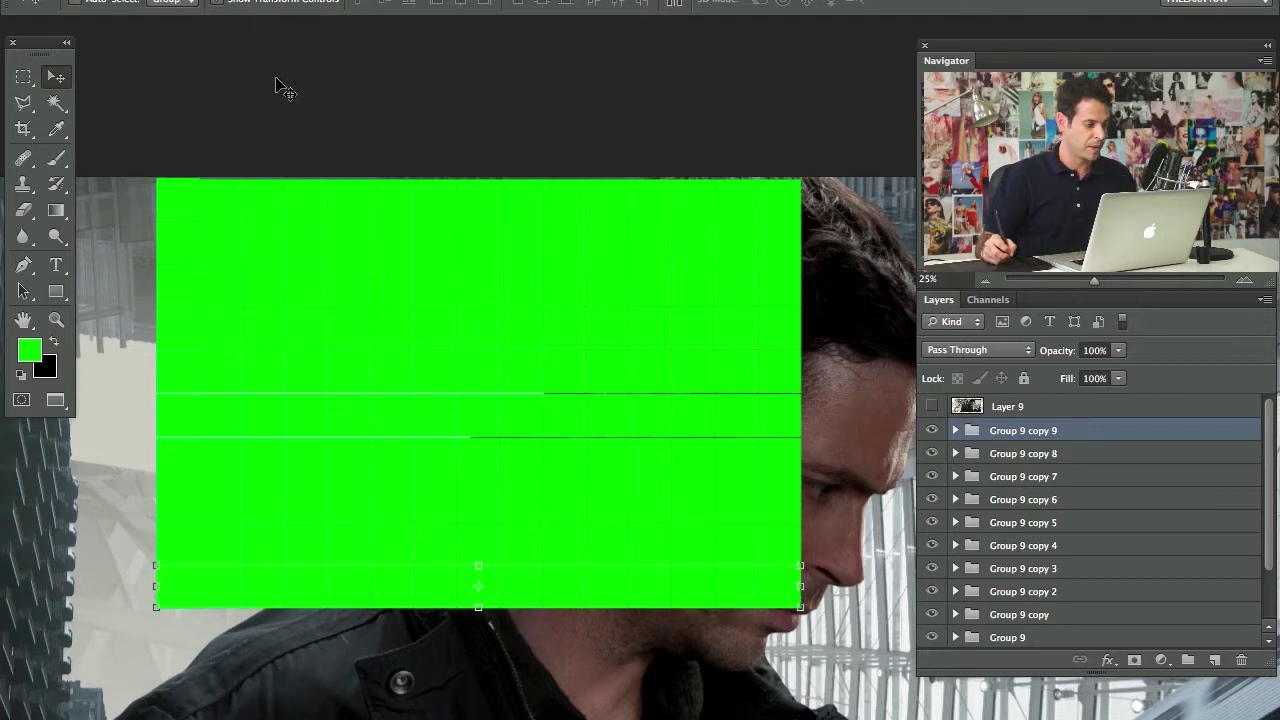
Step: Switch the Move tool's auto-select from Group to Layer and delete the grid's top-left green square
left_click(165, 7)
left_click(183, 25)
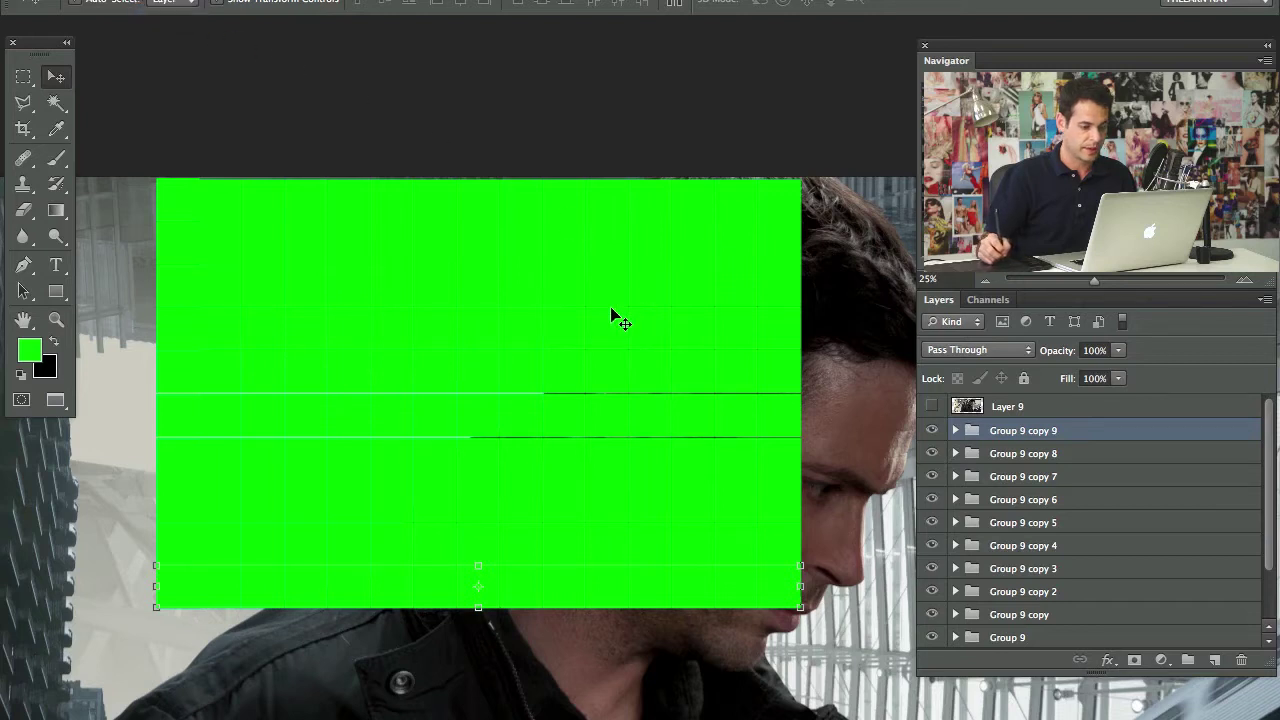
left_click_drag(609, 326, 466, 276)
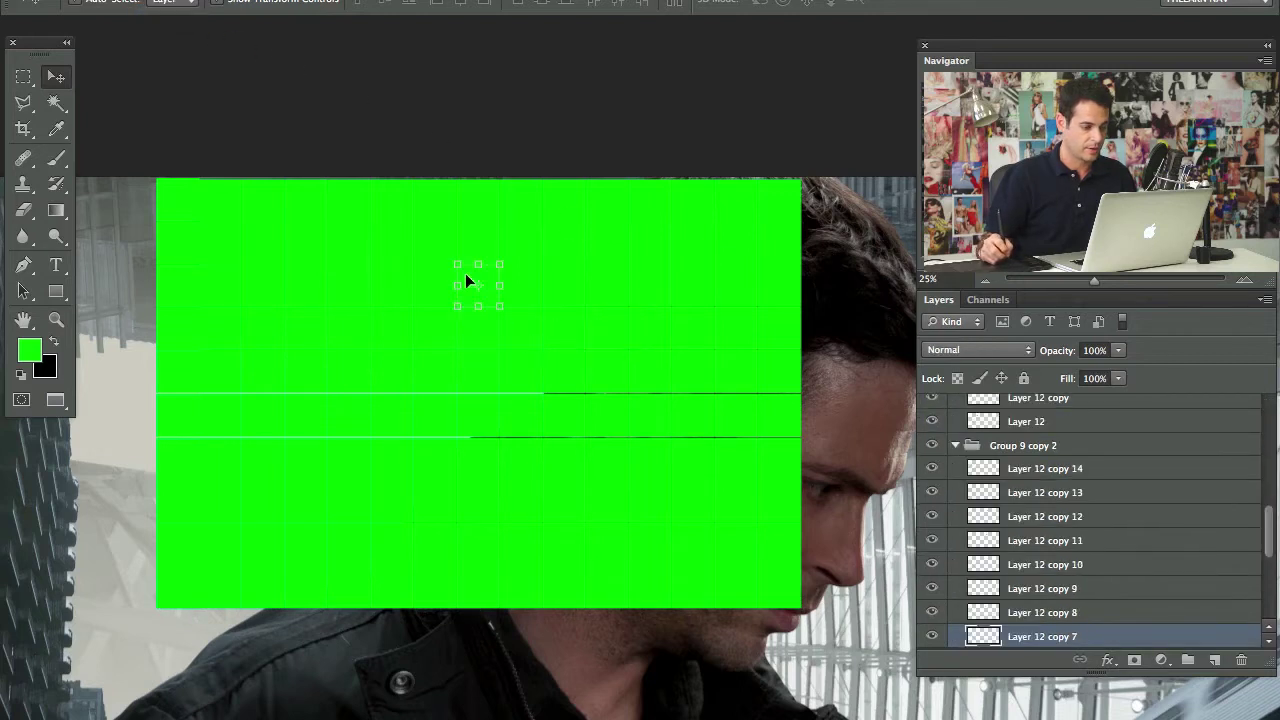
left_click(197, 213)
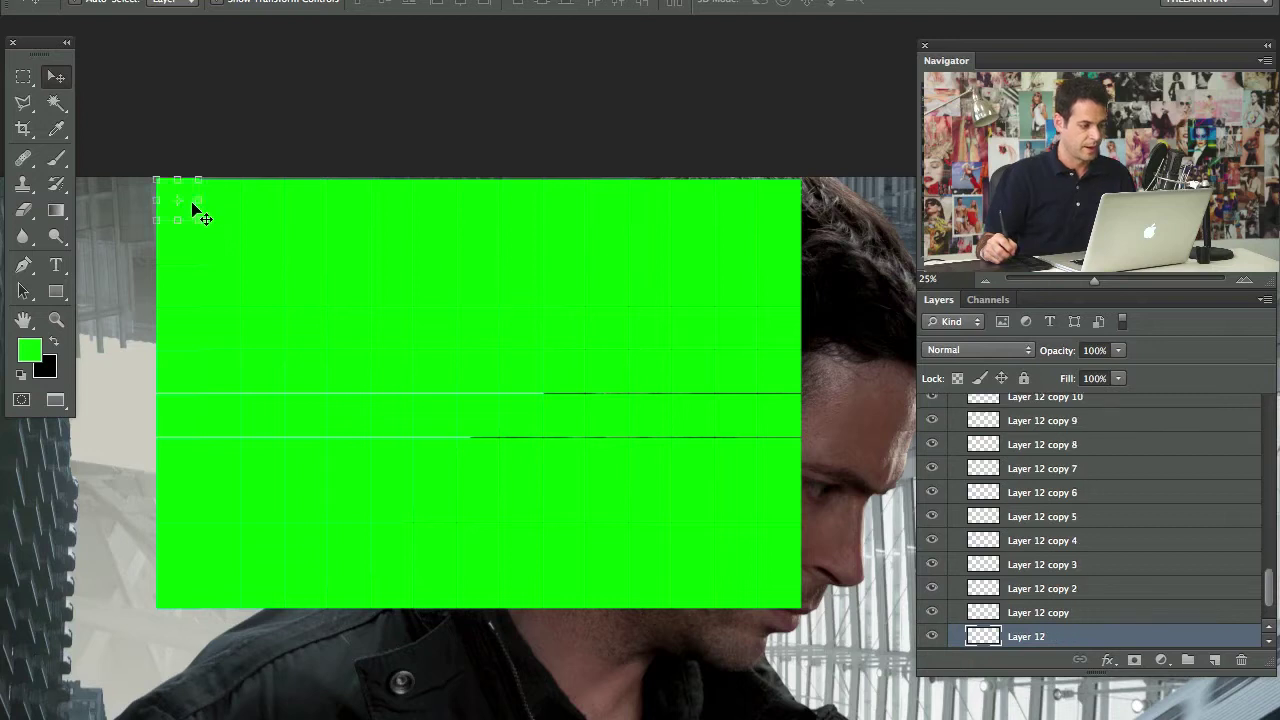
key("BackSpace")
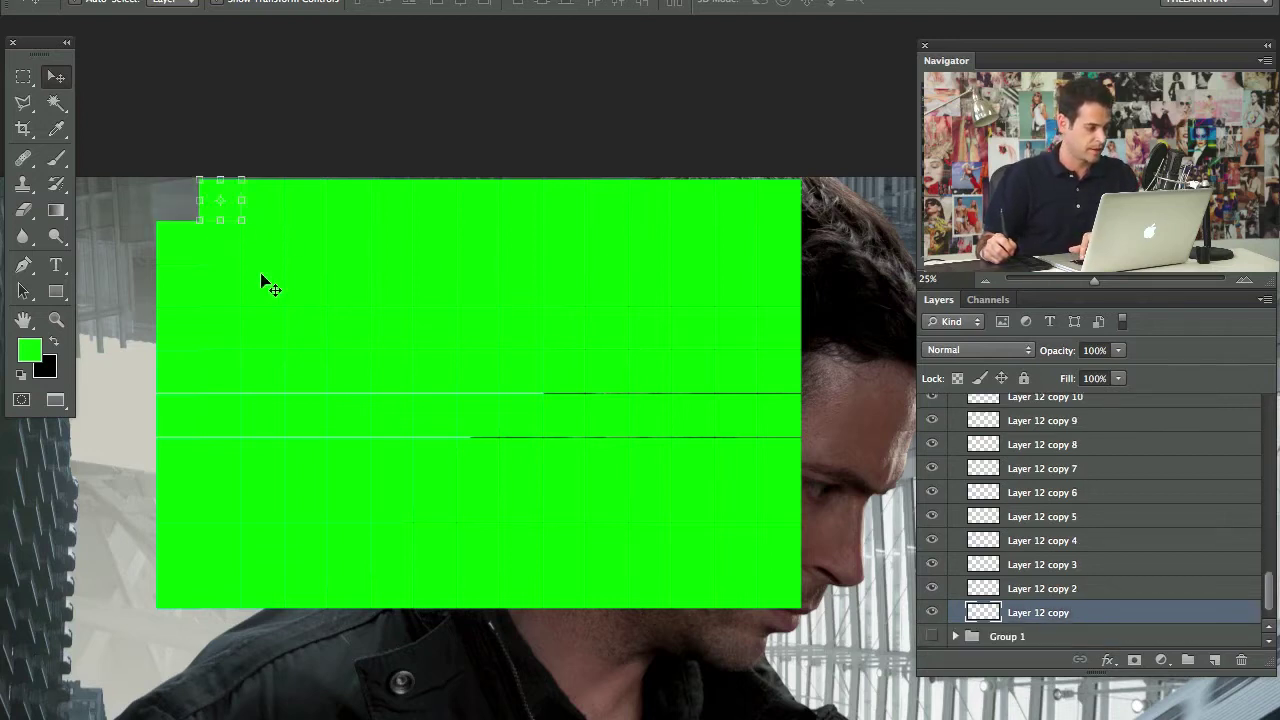
Step: Delete five green squares over the man's cheek and jaw near the grid's bottom-right corner, sparing the outermost column
left_click_drag(752, 486, 697, 563)
key("BackSpace")
left_click(697, 601)
key("BackSpace")
left_click(735, 587)
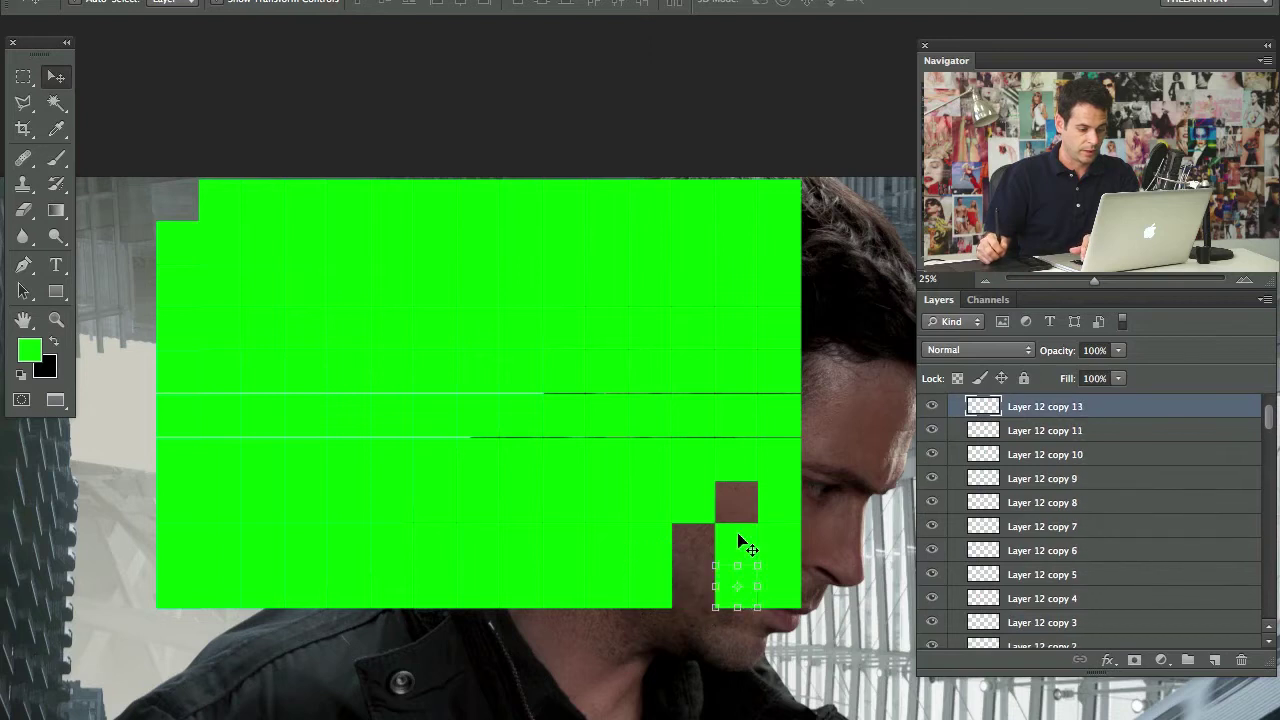
key("BackSpace")
left_click(740, 538)
key("BackSpace")
Step: Delete the four lowest green squares in the grid's rightmost column to leave a stepped corner beside the face
key("ctrl+t")
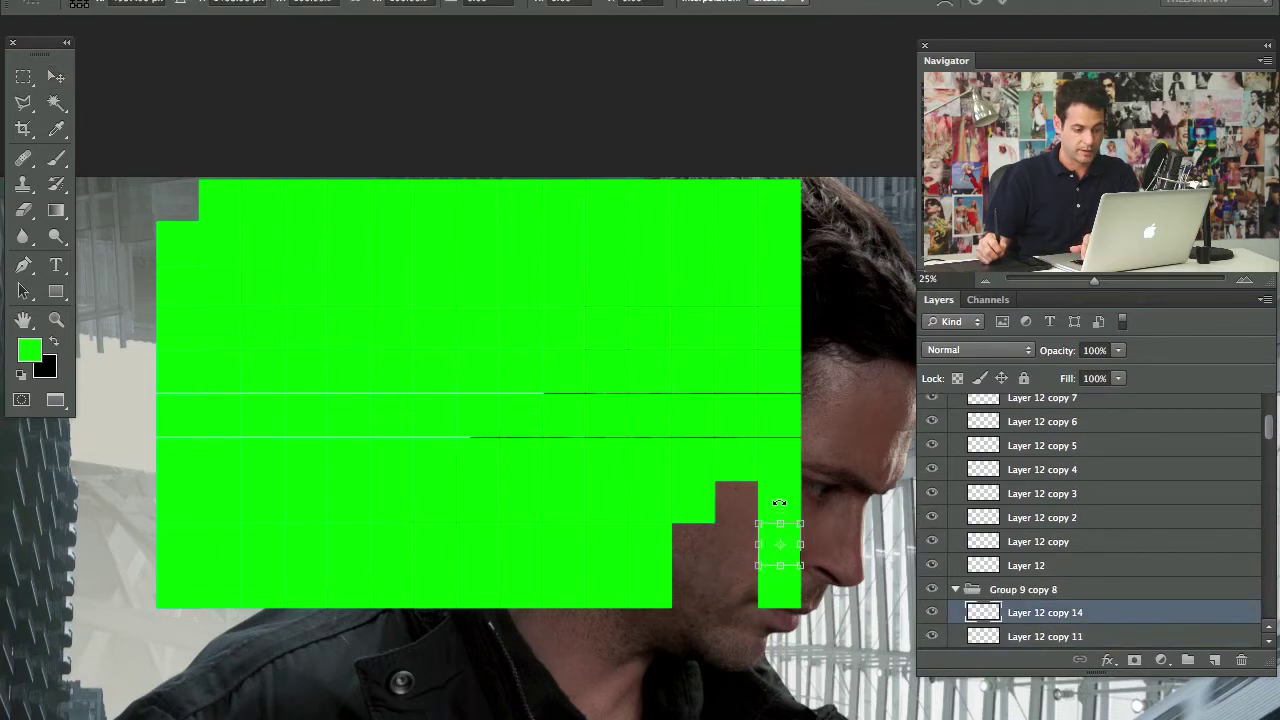
key("Escape")
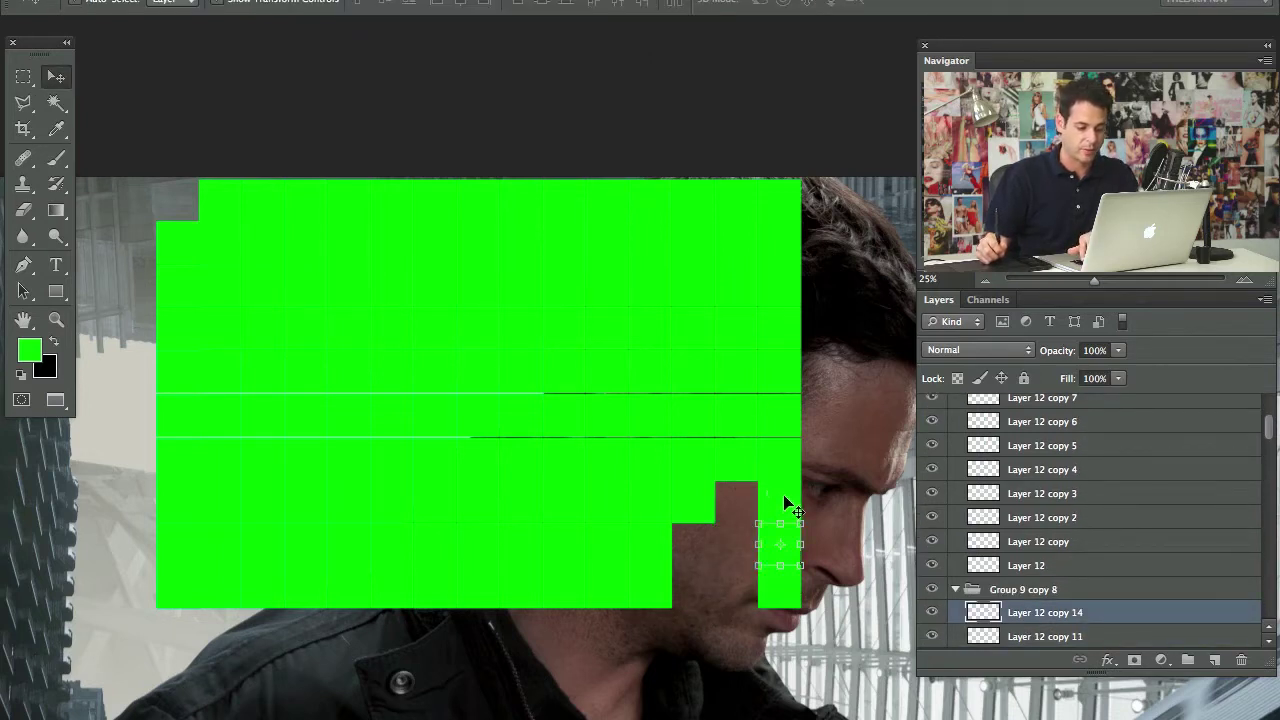
left_click(784, 499)
key("BackSpace")
left_click(783, 548)
key("BackSpace")
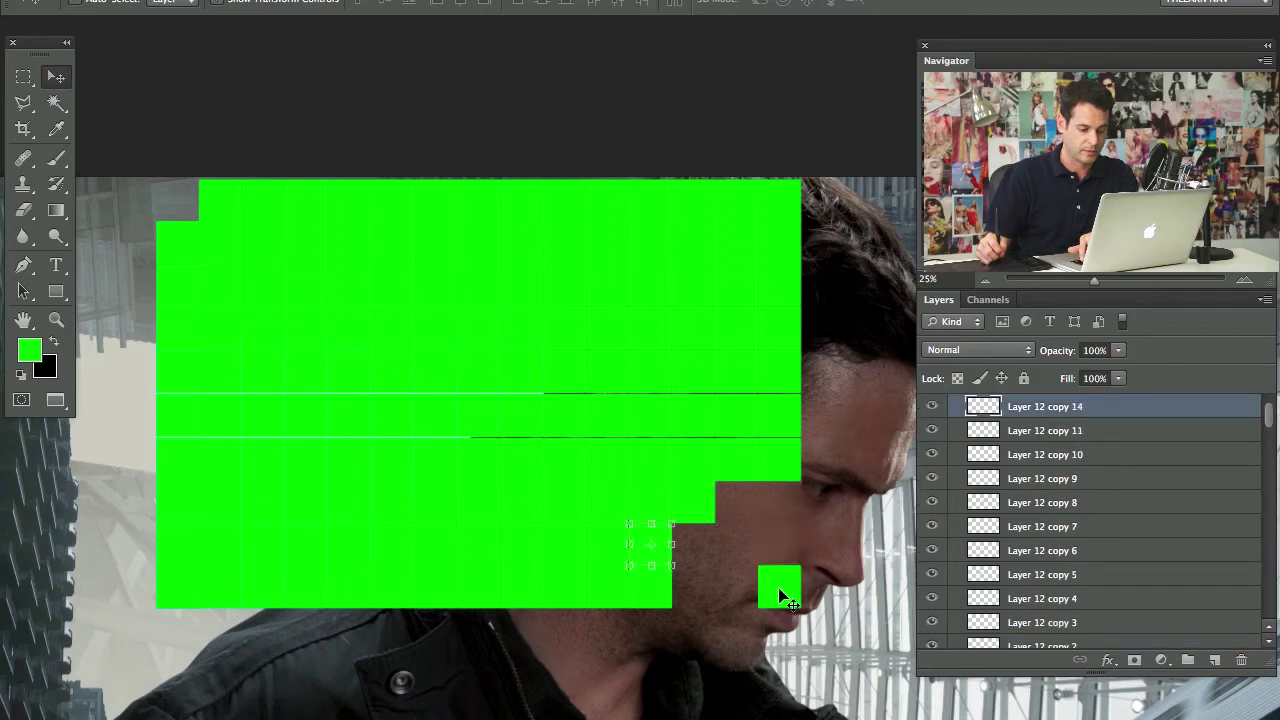
left_click(778, 588)
key("BackSpace")
left_click(775, 467)
key("BackSpace")
Step: Delete a single green square inside the grid, in its fifth row and sixth column
left_click(378, 376)
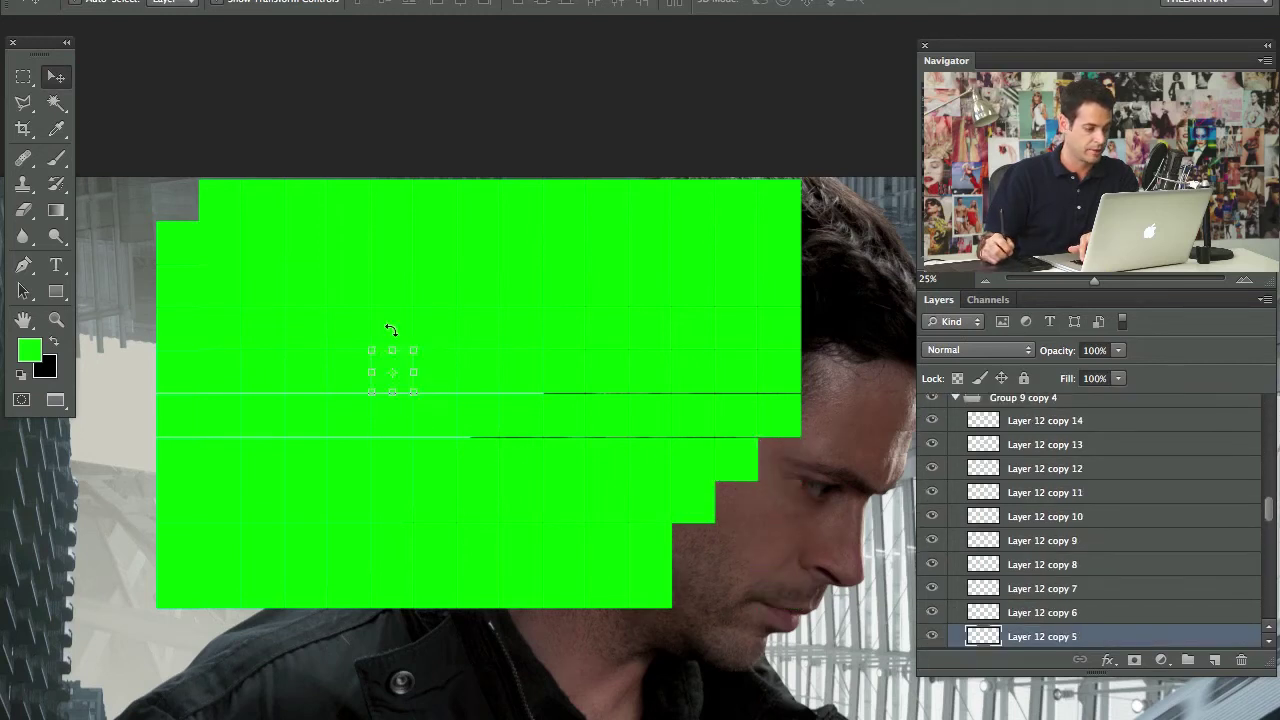
key("BackSpace")
left_click(390, 325)
key("Return")
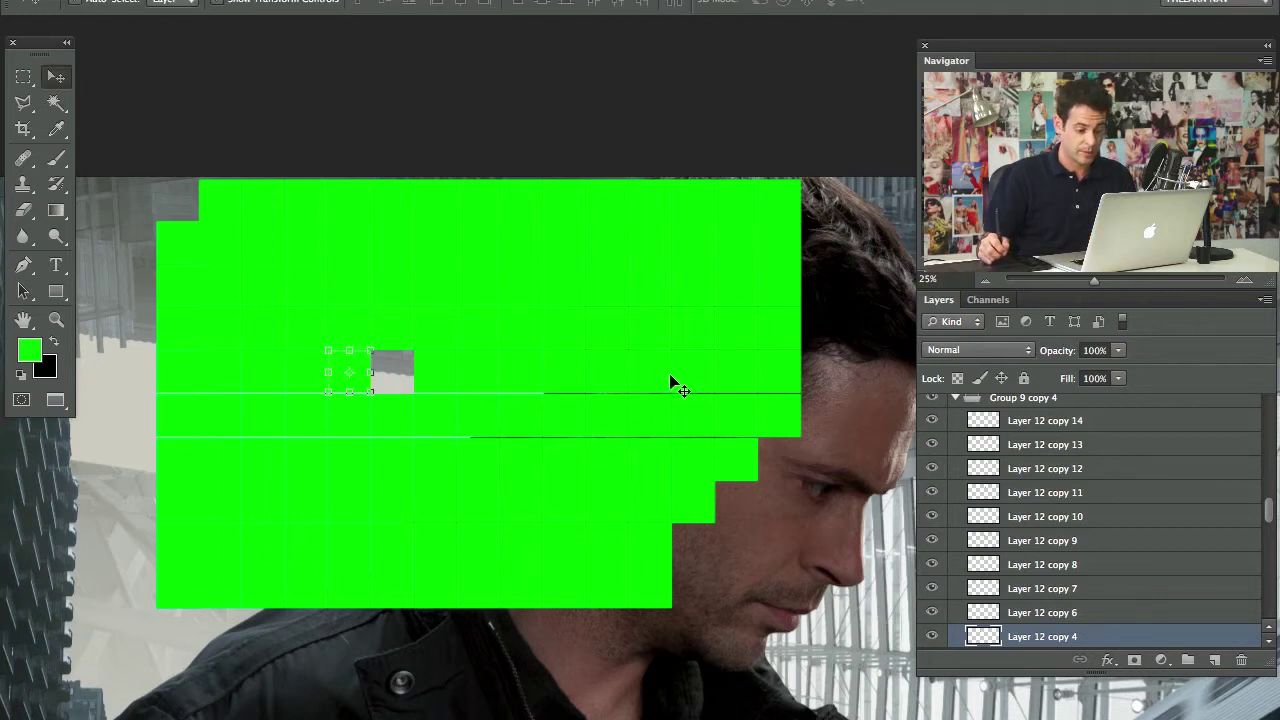
Step: Delete two green squares in the grid's bottom row: the rightmost one and the one two columns before it
left_click(660, 600)
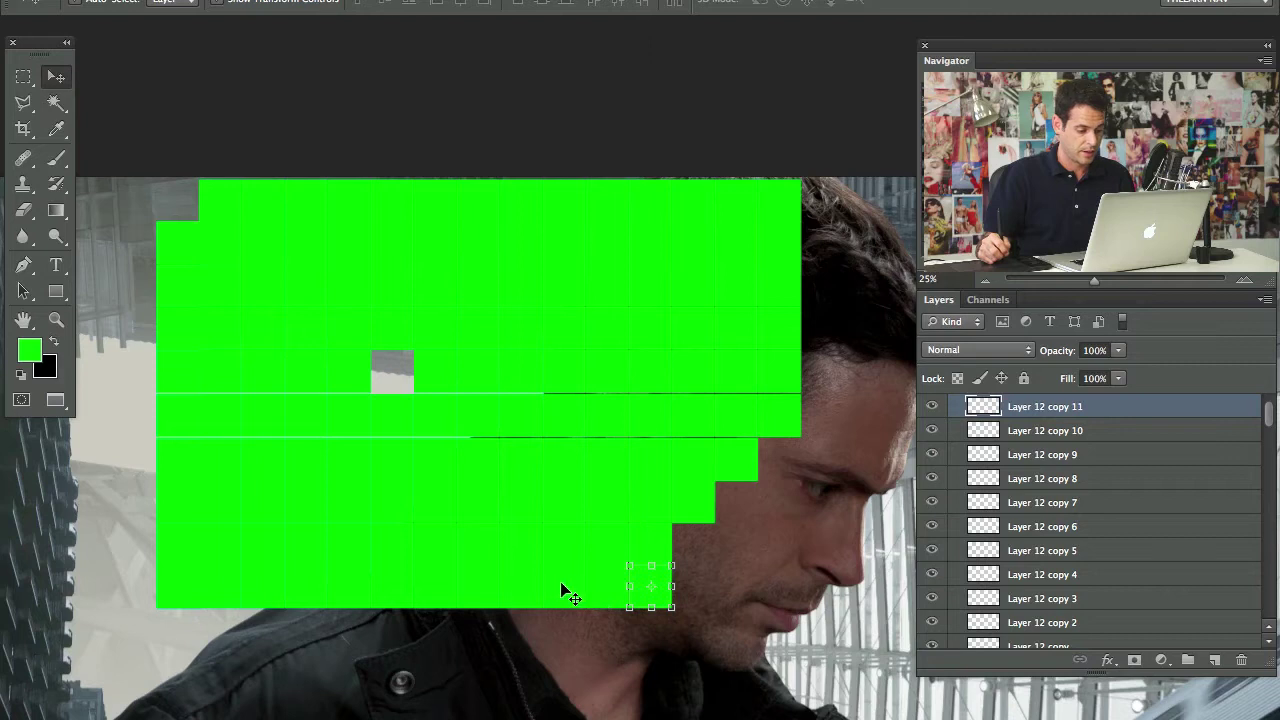
left_click(568, 591, "shift")
key("BackSpace")
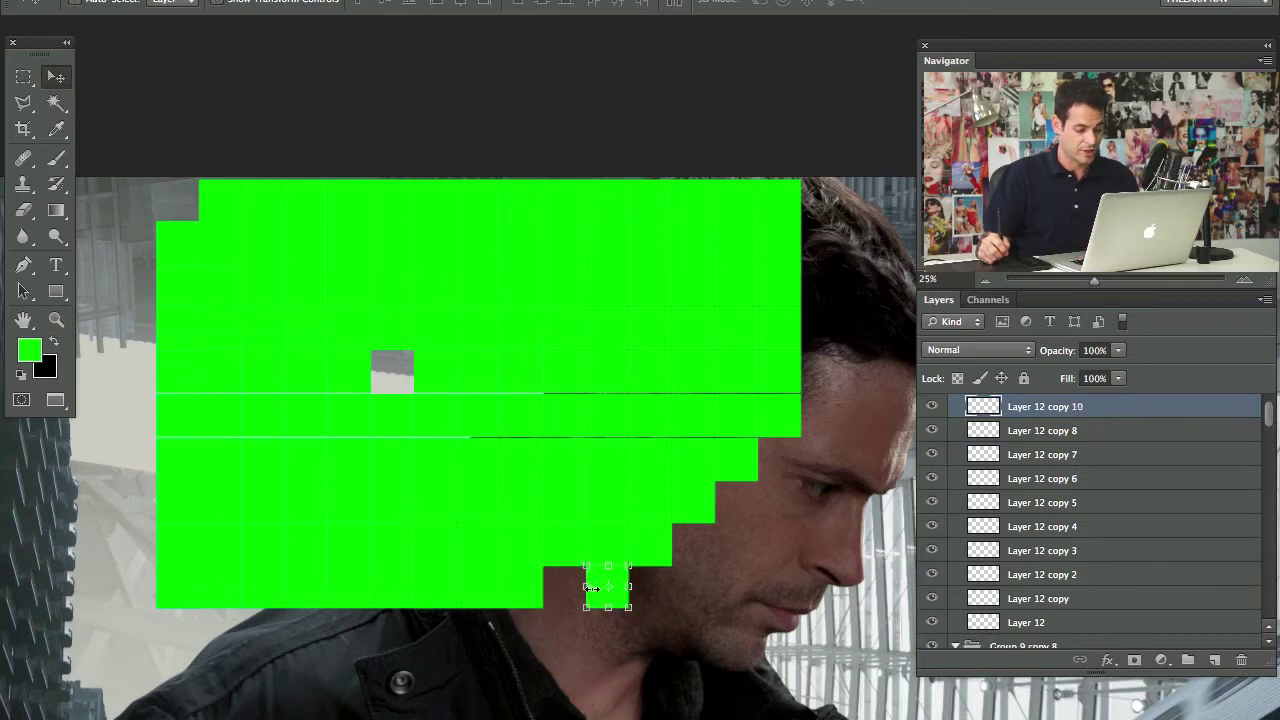
Step: Delete the isolated green square in the bottom row and the last square of rows six to nine along the stepped edge
key("super+t")
key("Return")
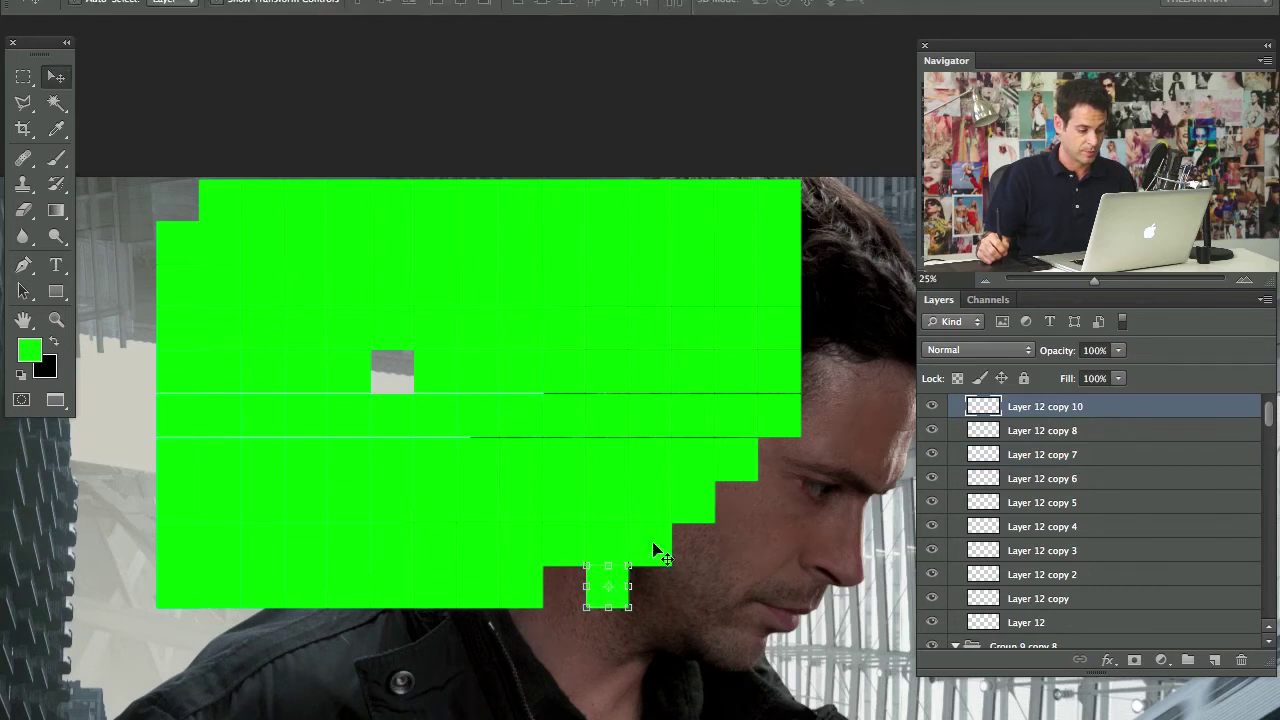
left_click(653, 551, "shift+super")
key("ctrl+t")
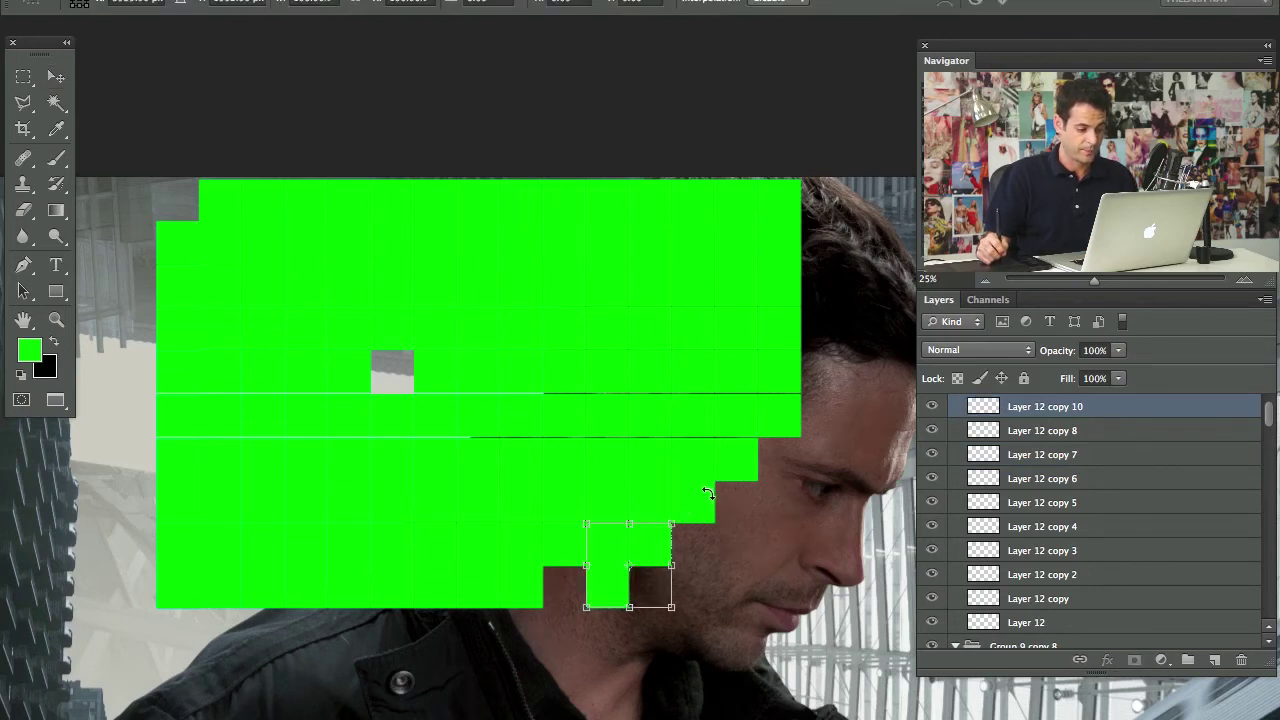
key("Return")
left_click(706, 501, "shift+super")
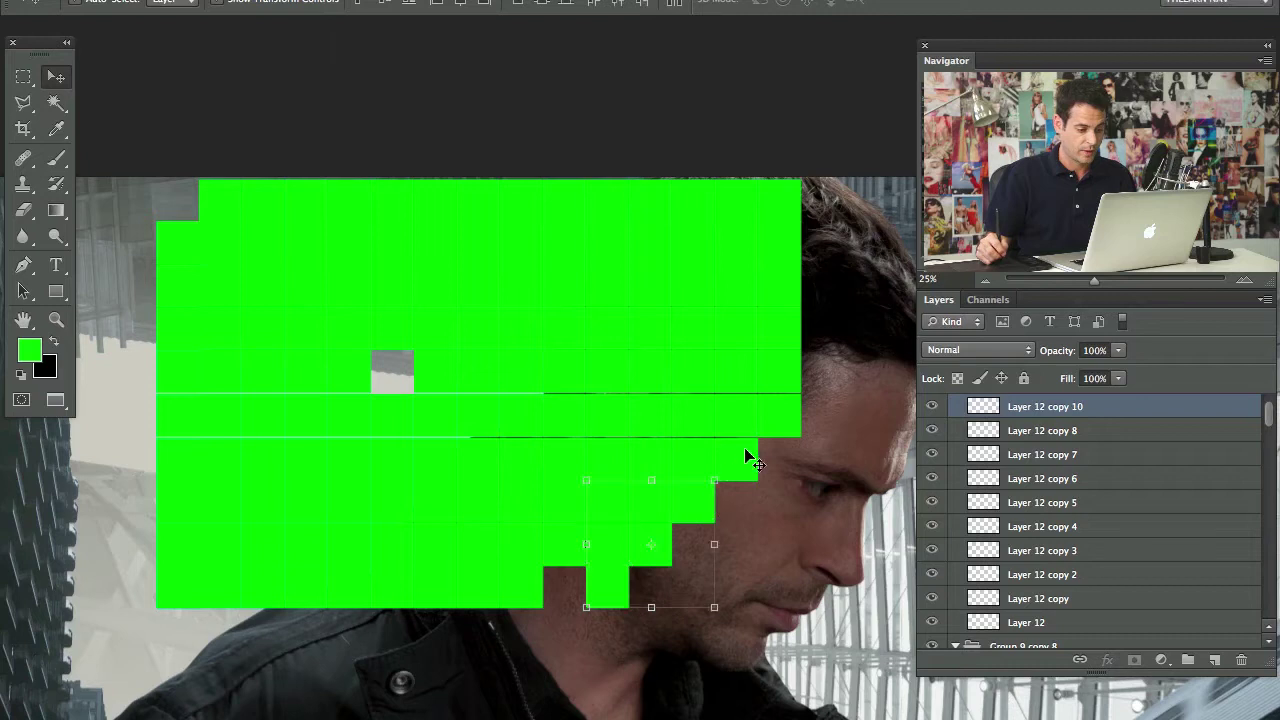
left_click(749, 455, "shift+super")
left_click(793, 408, "shift")
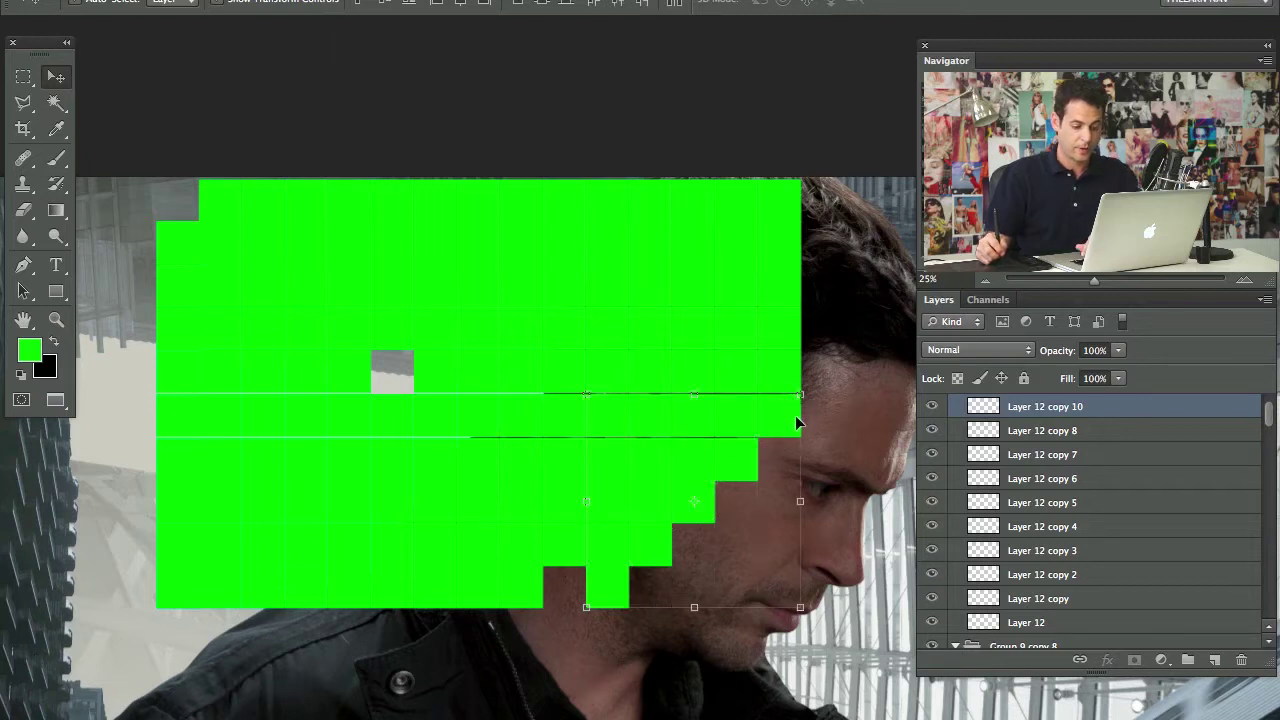
key("BackSpace")
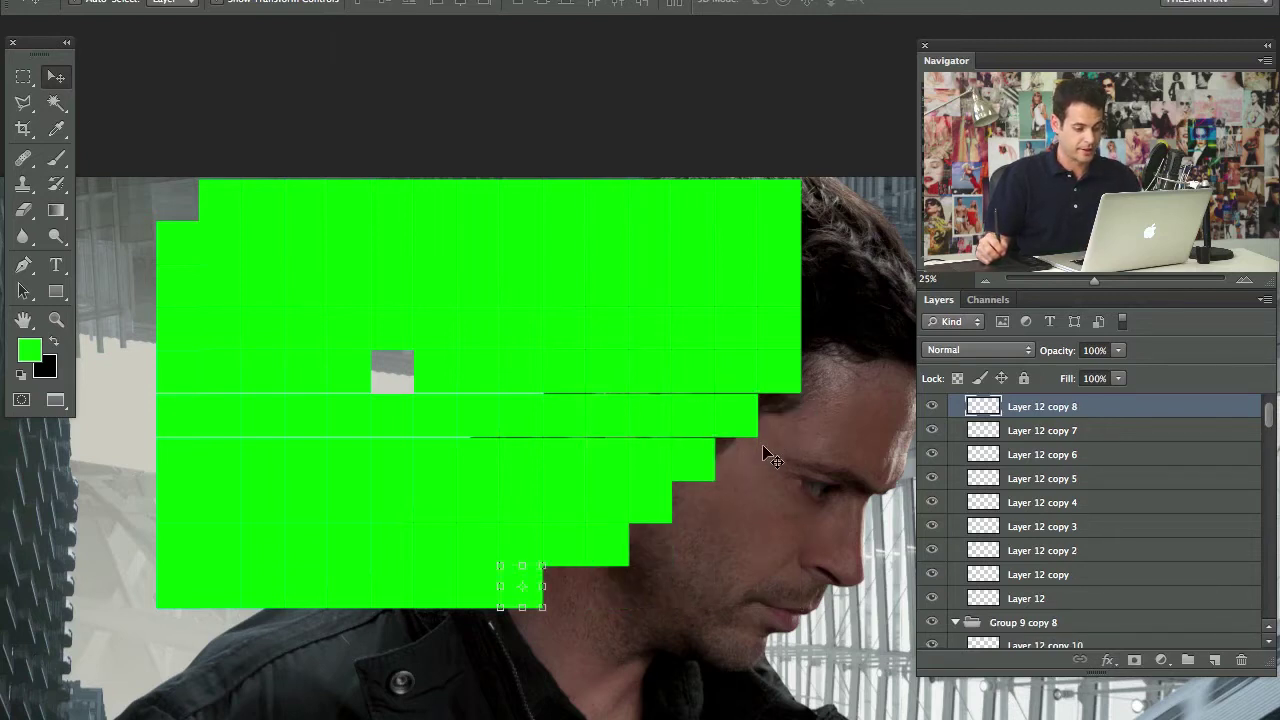
Step: Delete six scattered green squares along the stepped edge, from the bottom row's last square up to the third row's last square
left_click(575, 535, "shift")
left_click(652, 458, "shift")
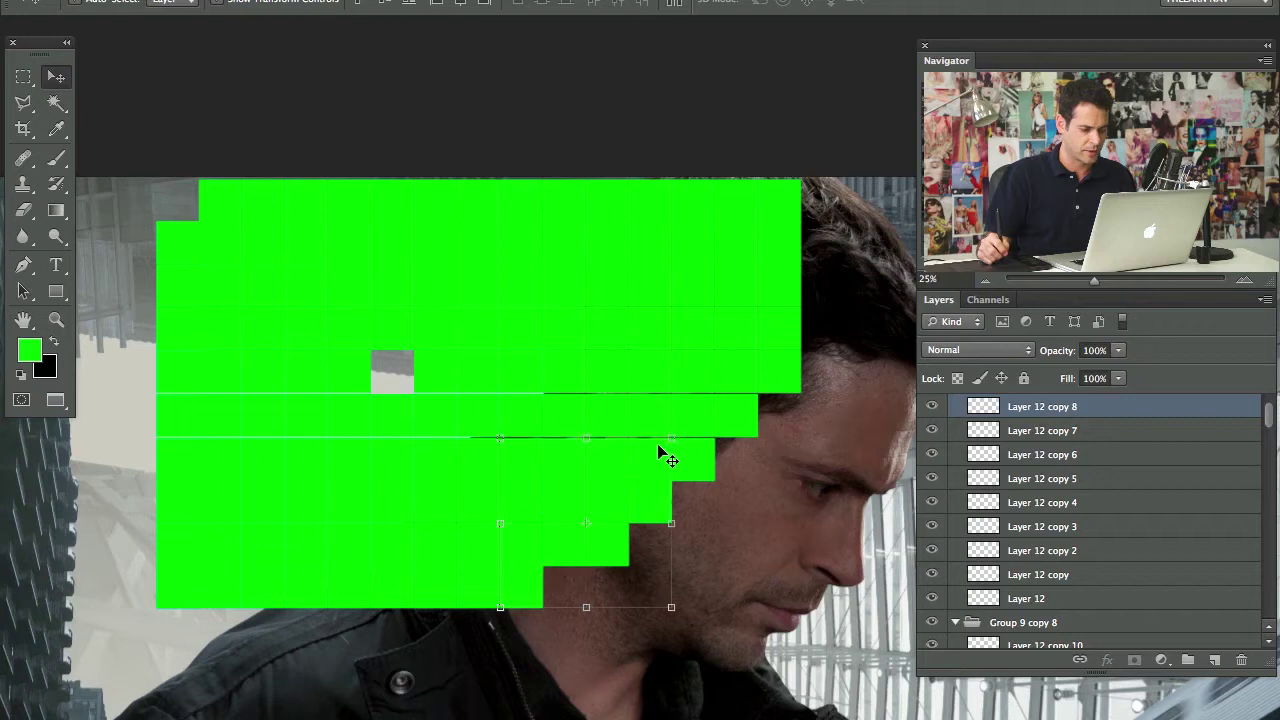
left_click(712, 416, "shift")
left_click(744, 372, "shift")
left_click(788, 310, "shift")
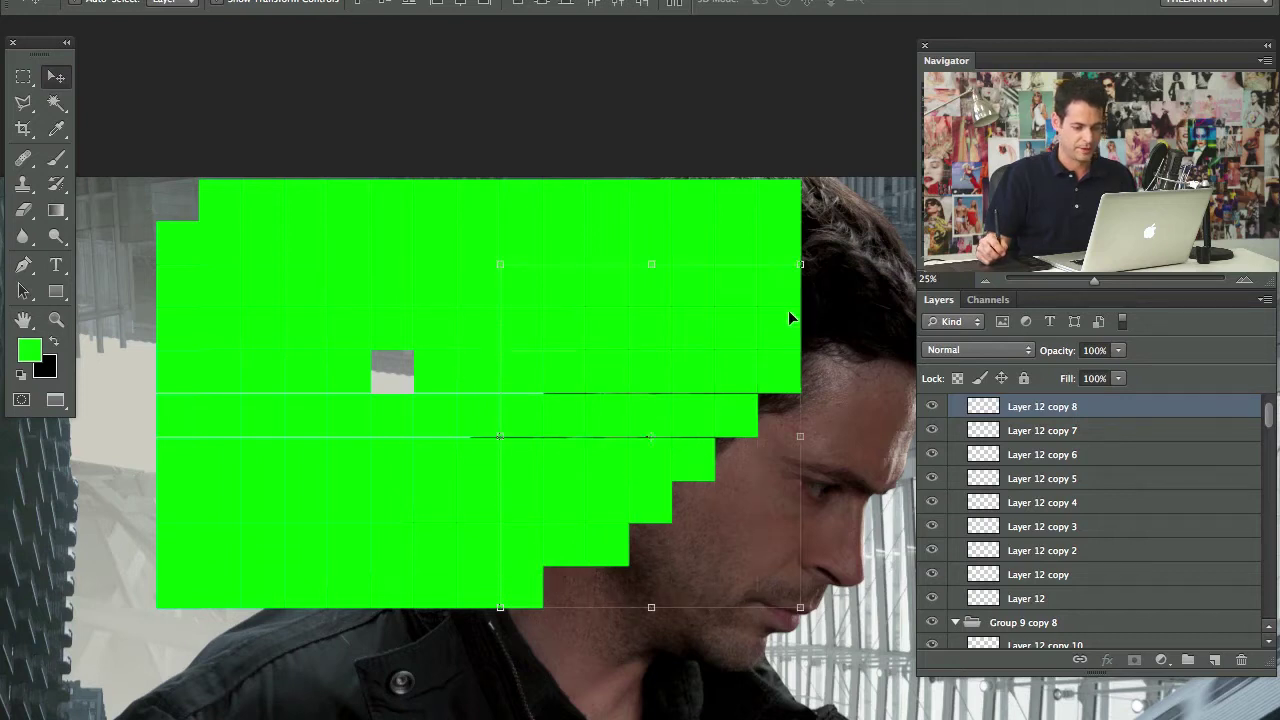
key("BackSpace")
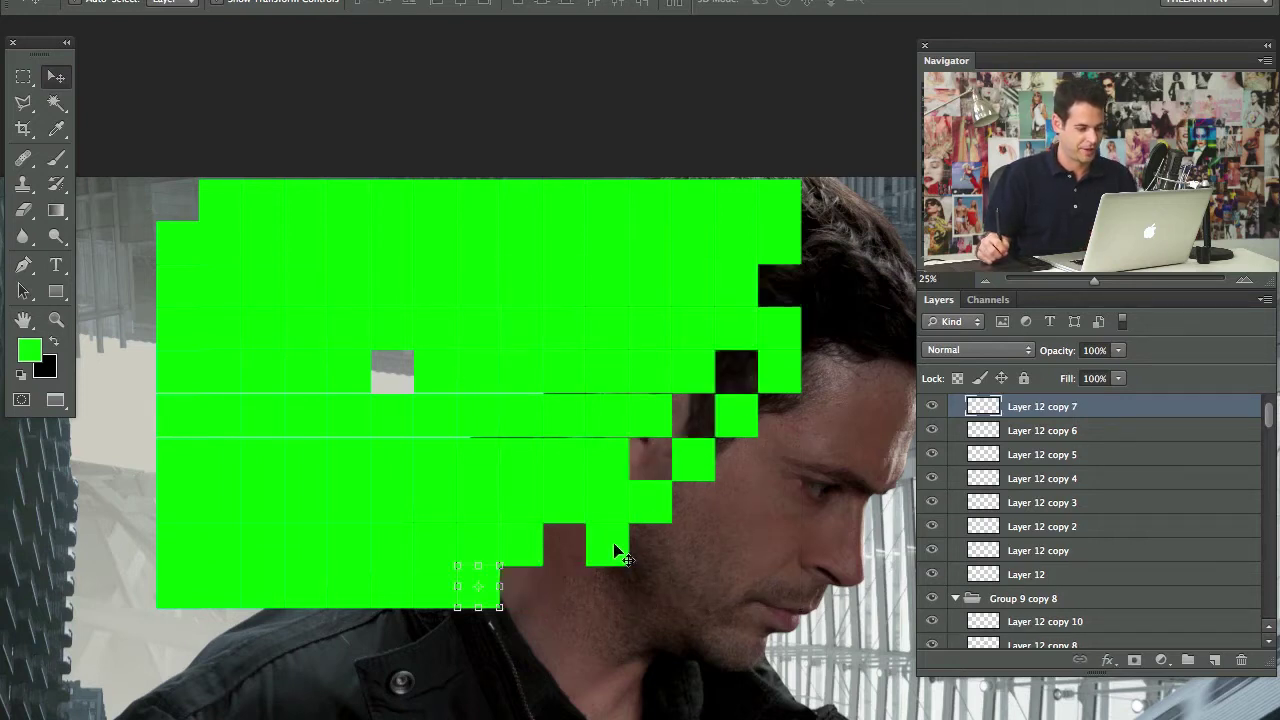
Step: Delete the rightmost green square in each of rows five to nine, including the isolated ones over the face
left_click(620, 548)
left_click(662, 492, "shift")
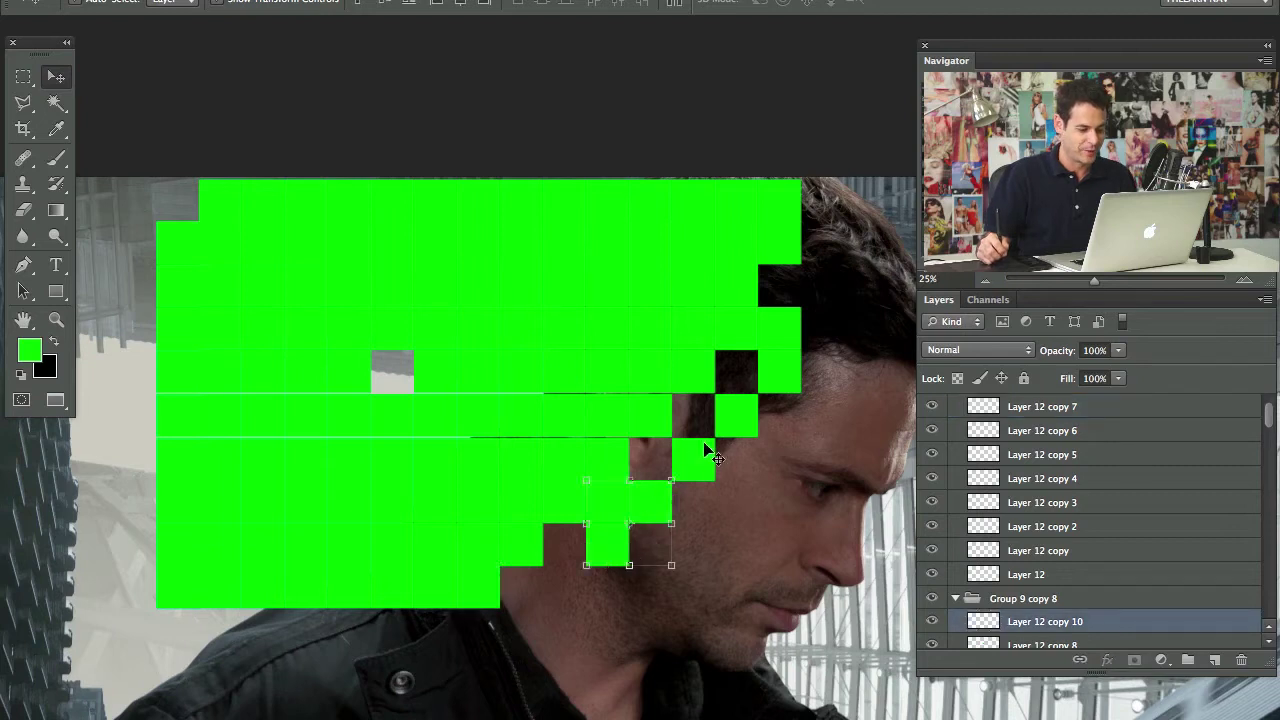
left_click(708, 449, "shift")
left_click(737, 420, "shift")
left_click(790, 366, "shift")
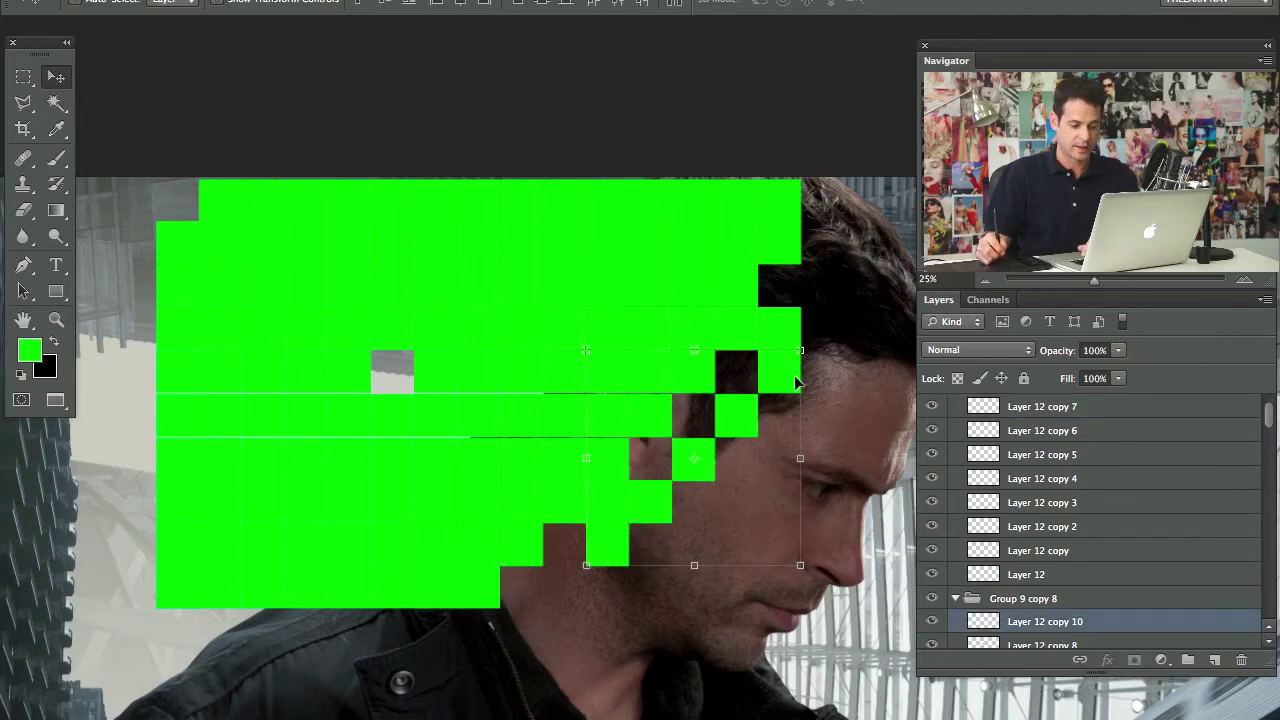
key("BackSpace")
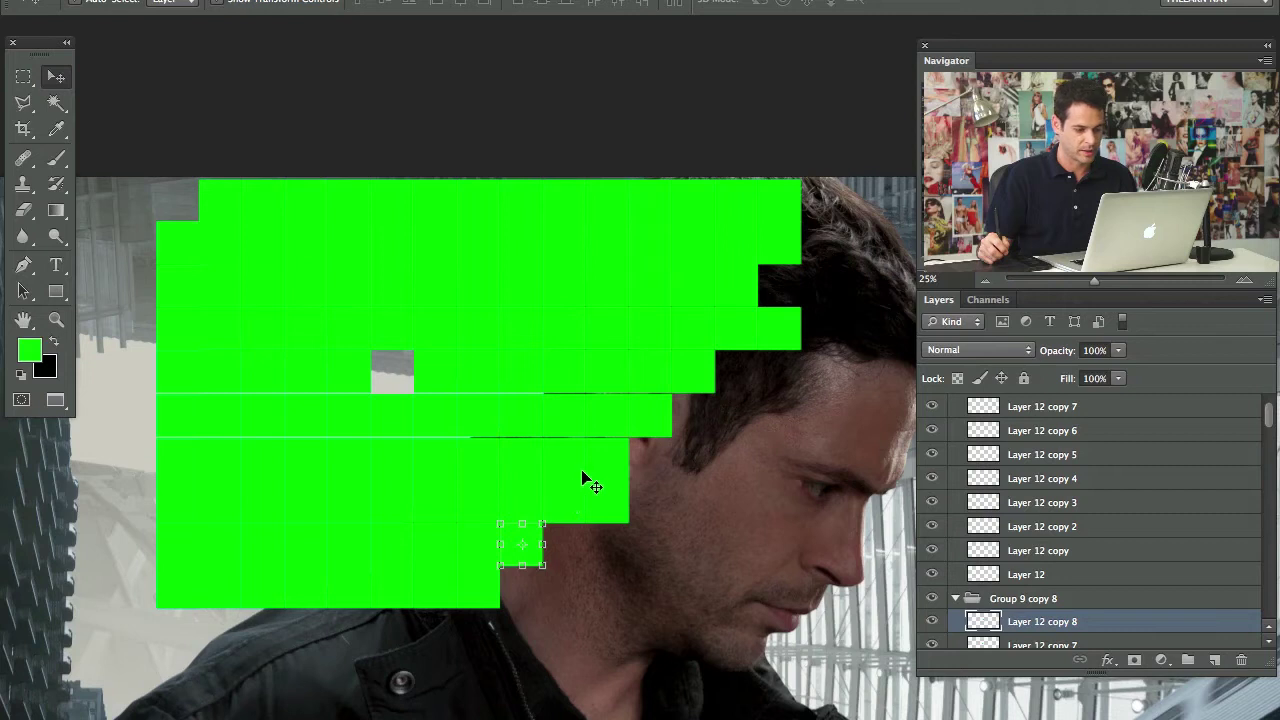
Step: Delete the last two green squares of the sixth row and the last one of the fifth row near the ear
left_click(656, 425)
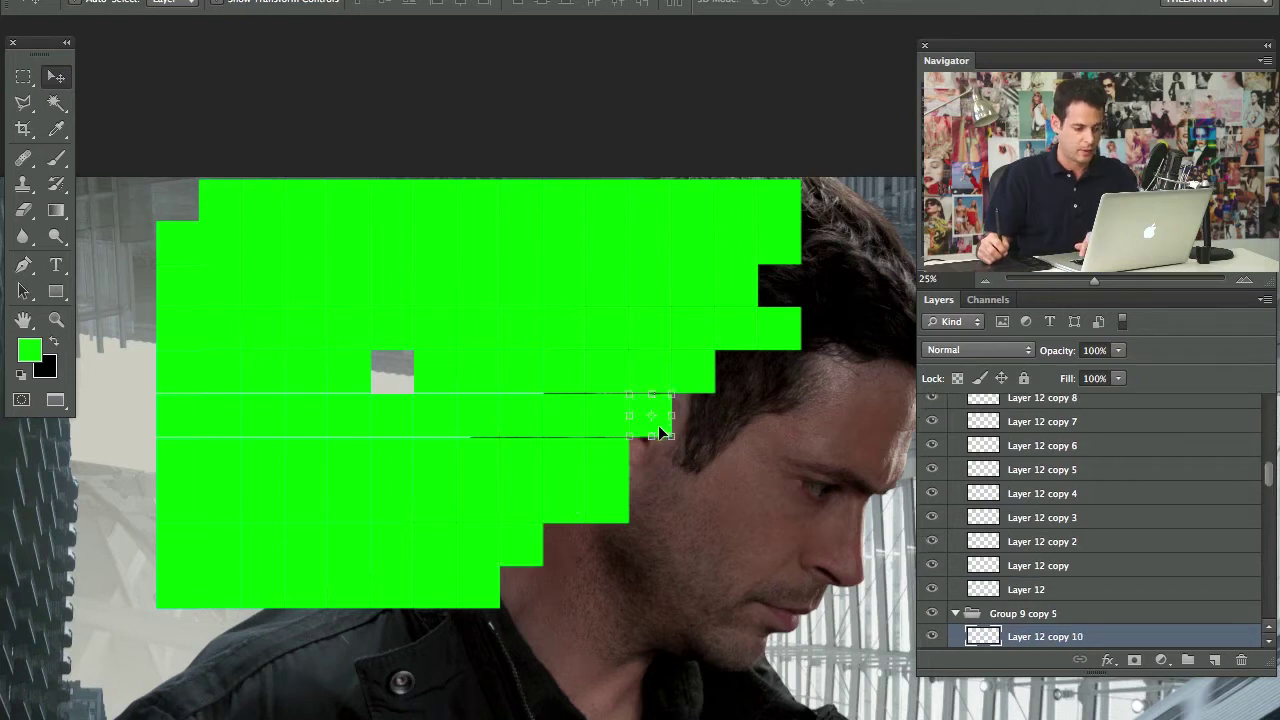
left_click(700, 372)
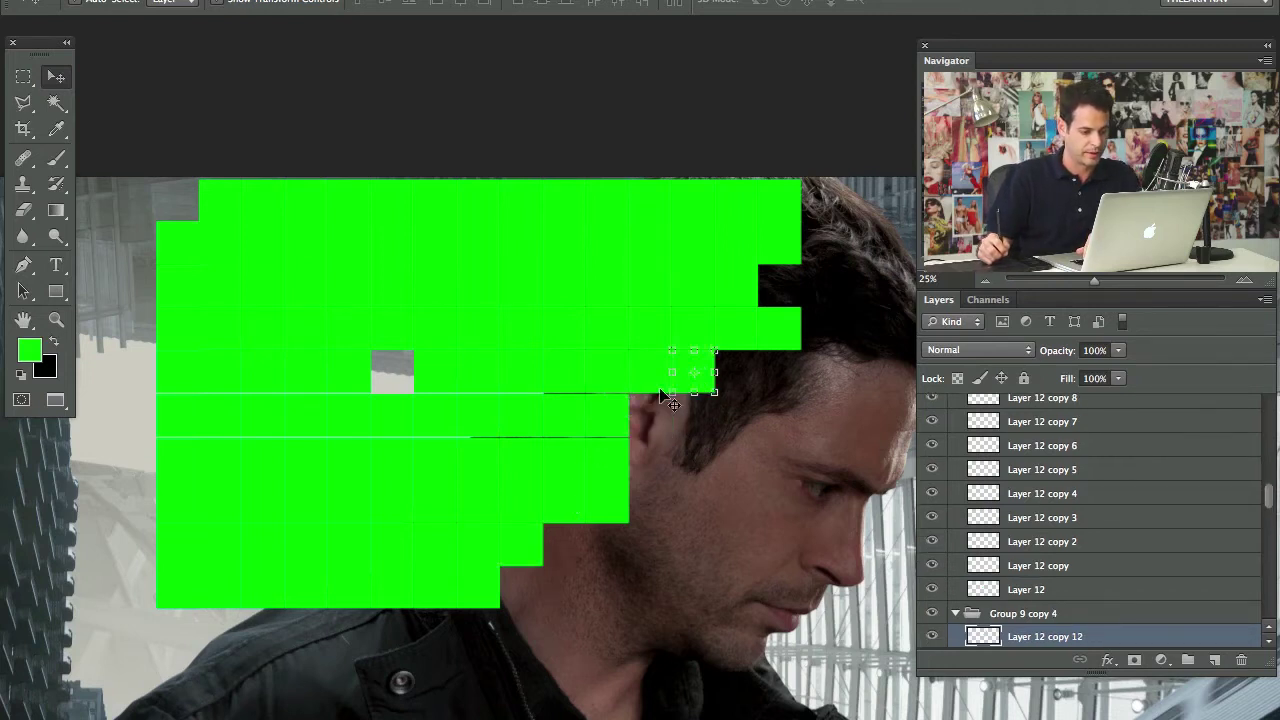
key("BackSpace")
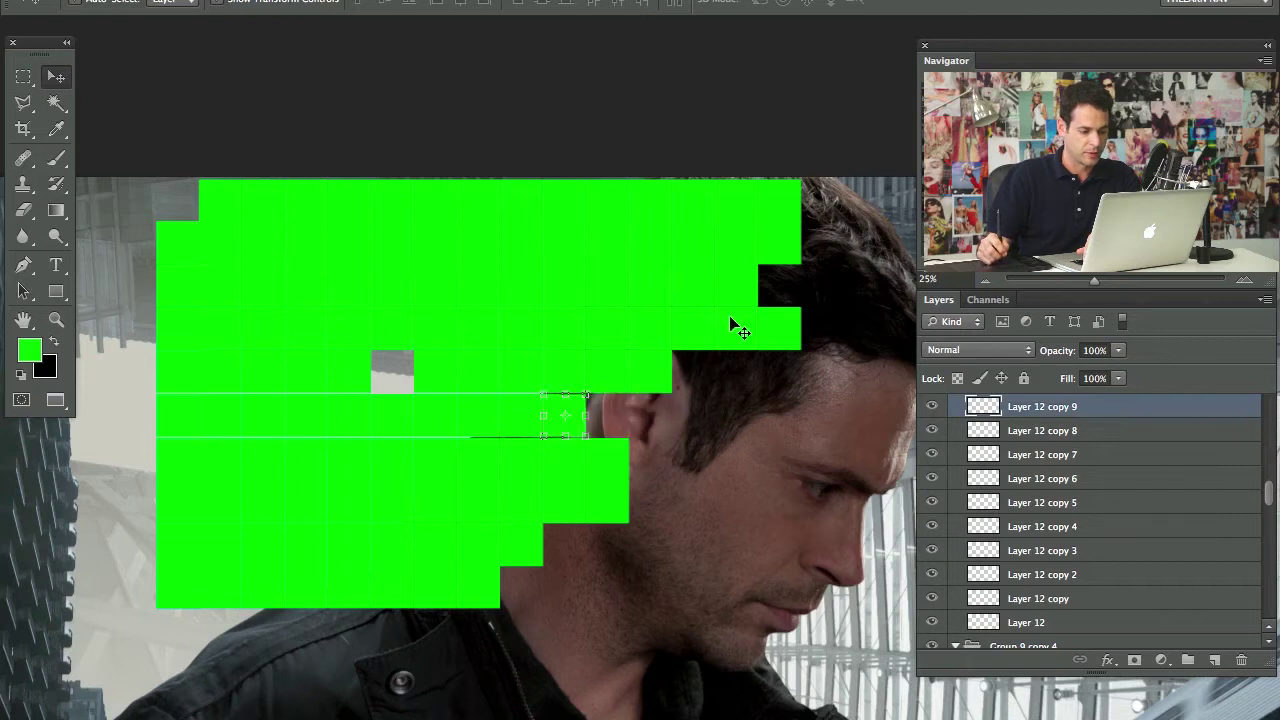
Step: Delete the two rightmost green squares in the grid's fourth row, over the hair
left_click(733, 320)
key("BackSpace")
left_click(787, 331)
key("BackSpace")
left_click(742, 284)
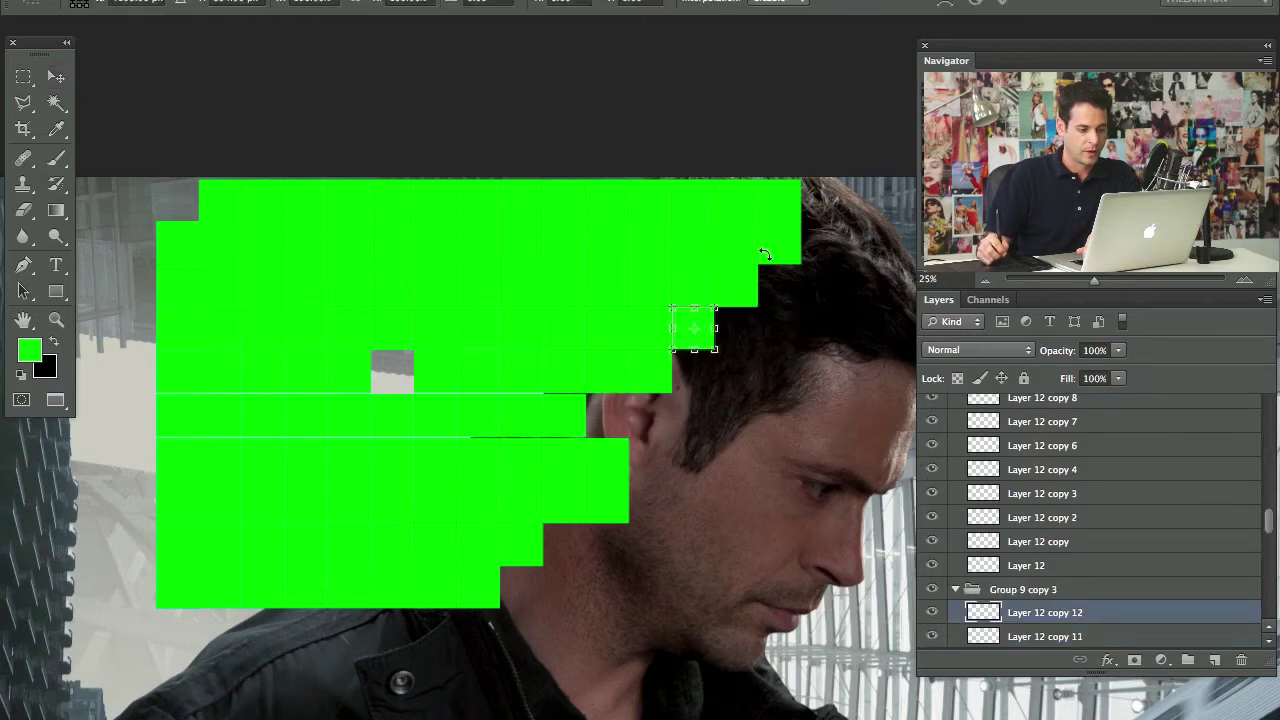
key("Return")
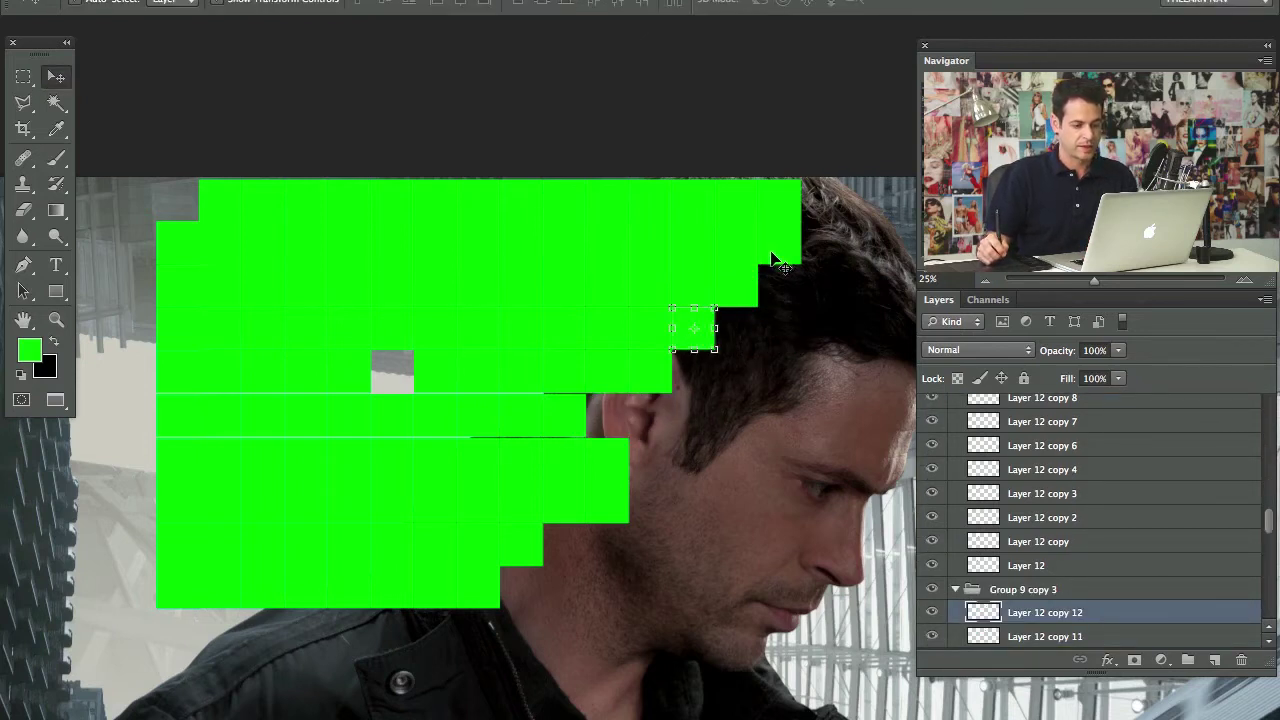
Step: Delete the three rightmost green squares in the grid's second row
left_click(778, 262)
left_click_drag(731, 262, 731, 251)
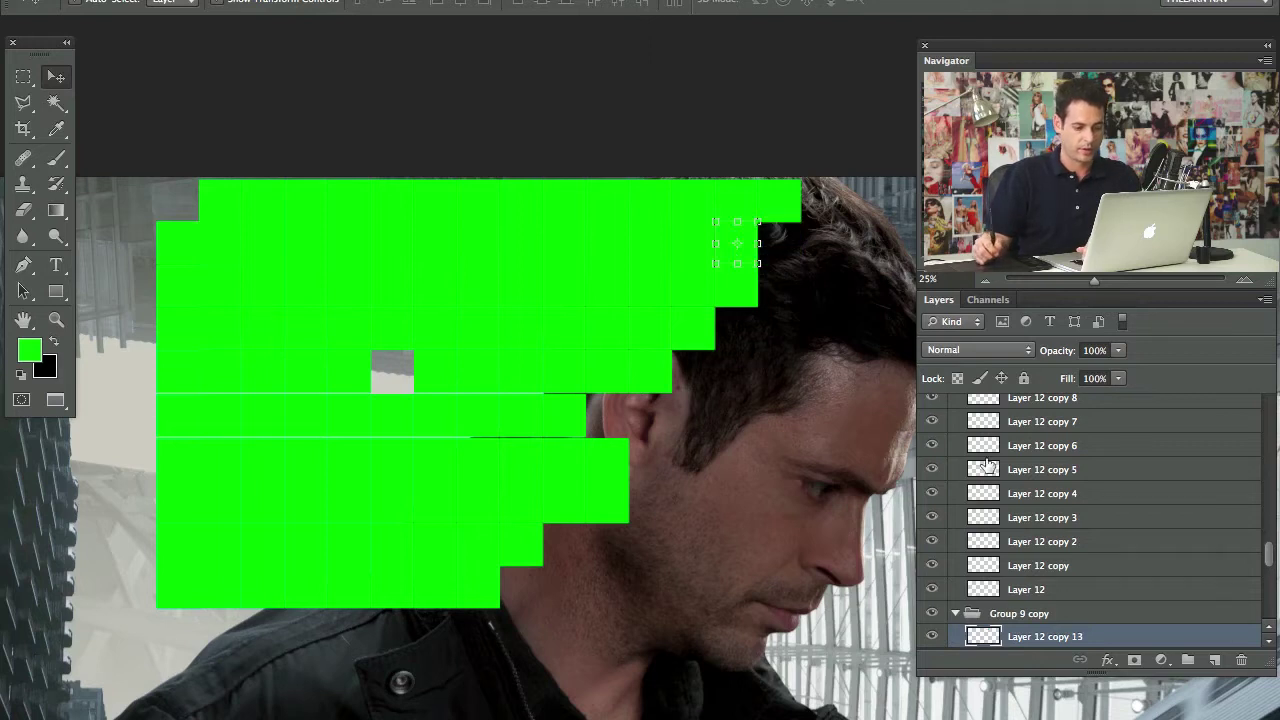
left_click(932, 613)
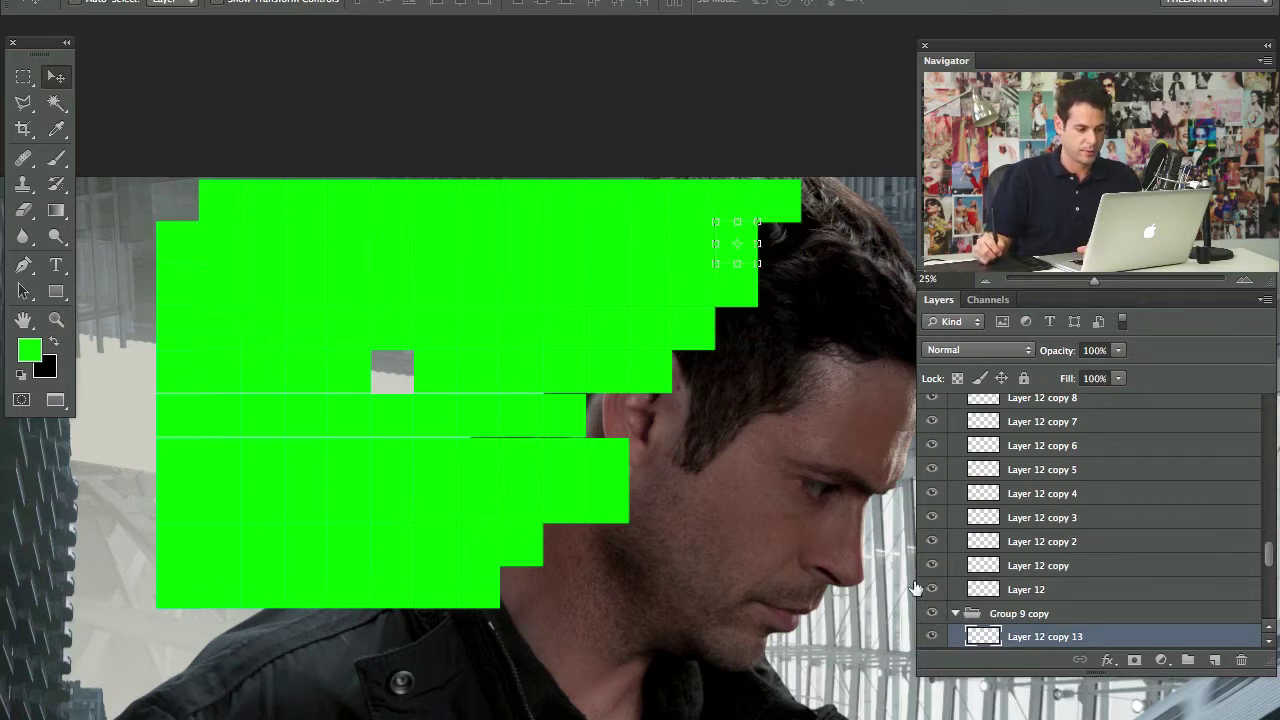
left_click(932, 613)
left_click_drag(755, 245, 710, 244)
key("Delete")
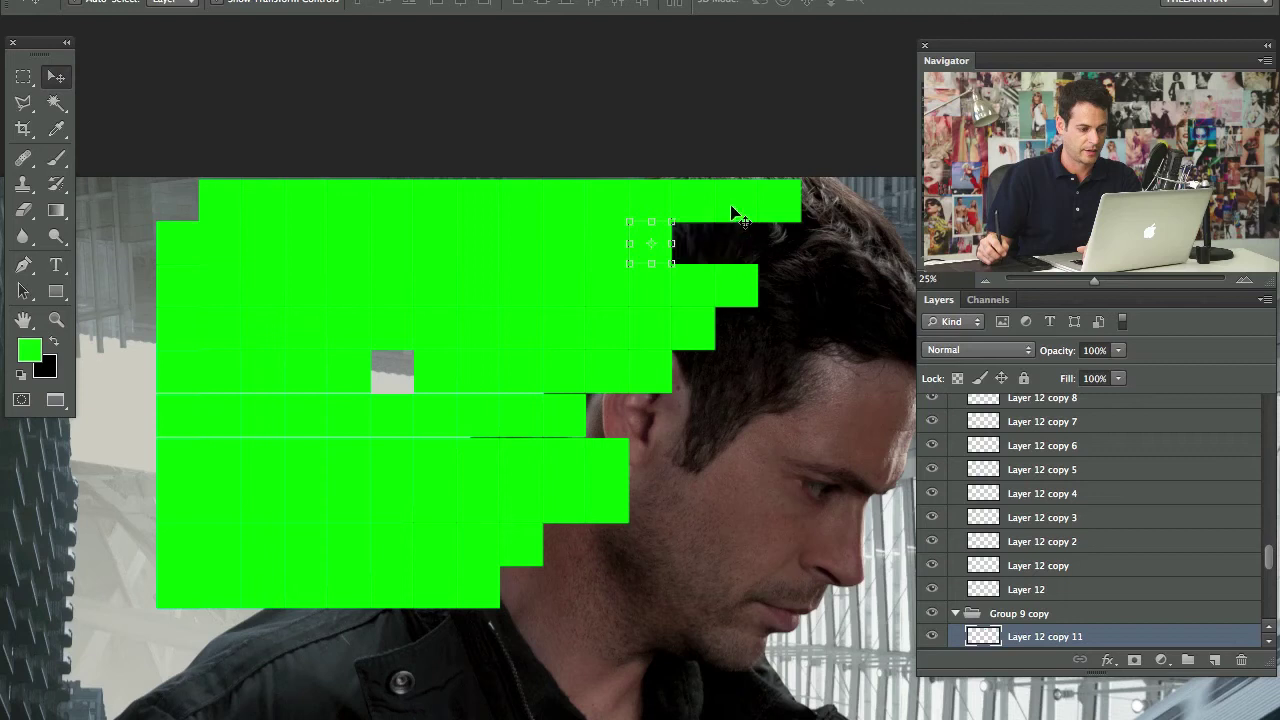
Step: Delete the four rightmost green squares in the grid's top row to uncover the crown of the head
left_click(735, 210)
key("Delete")
key("Delete")
left_click(779, 204)
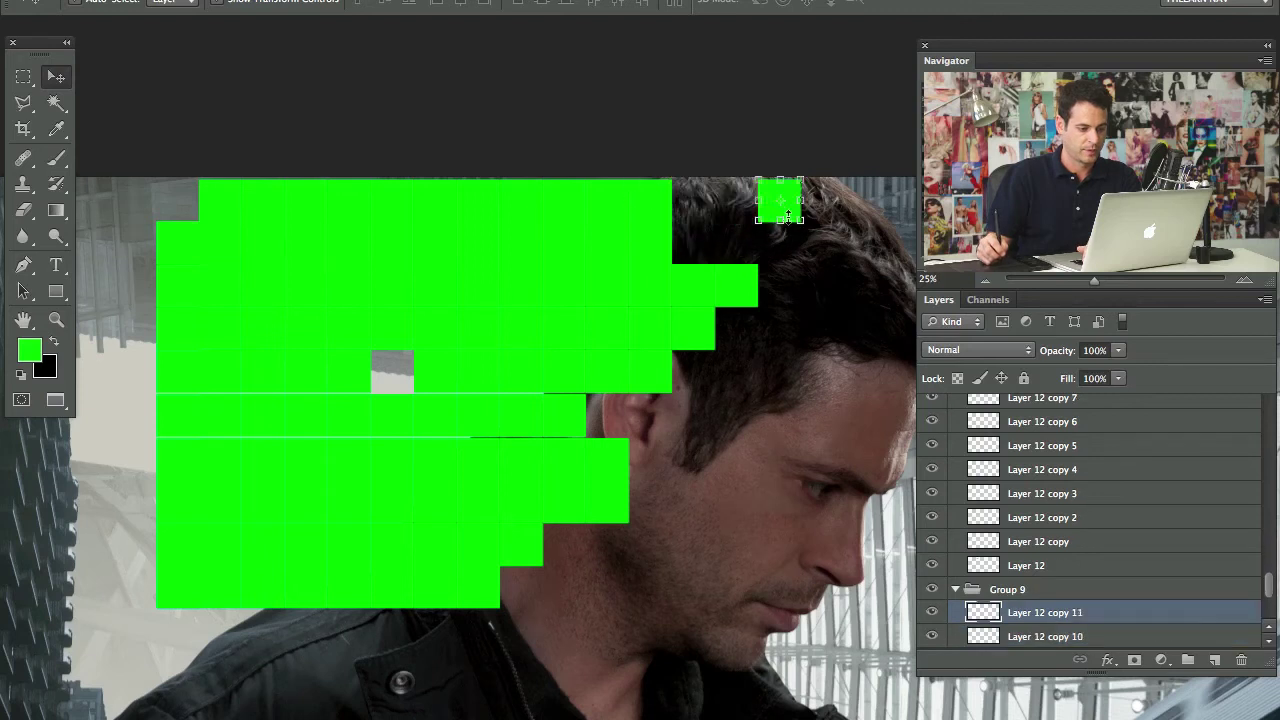
key("Delete")
key("Delete")
Step: Delete the three rightmost green squares in the grid's third row
left_click(740, 298)
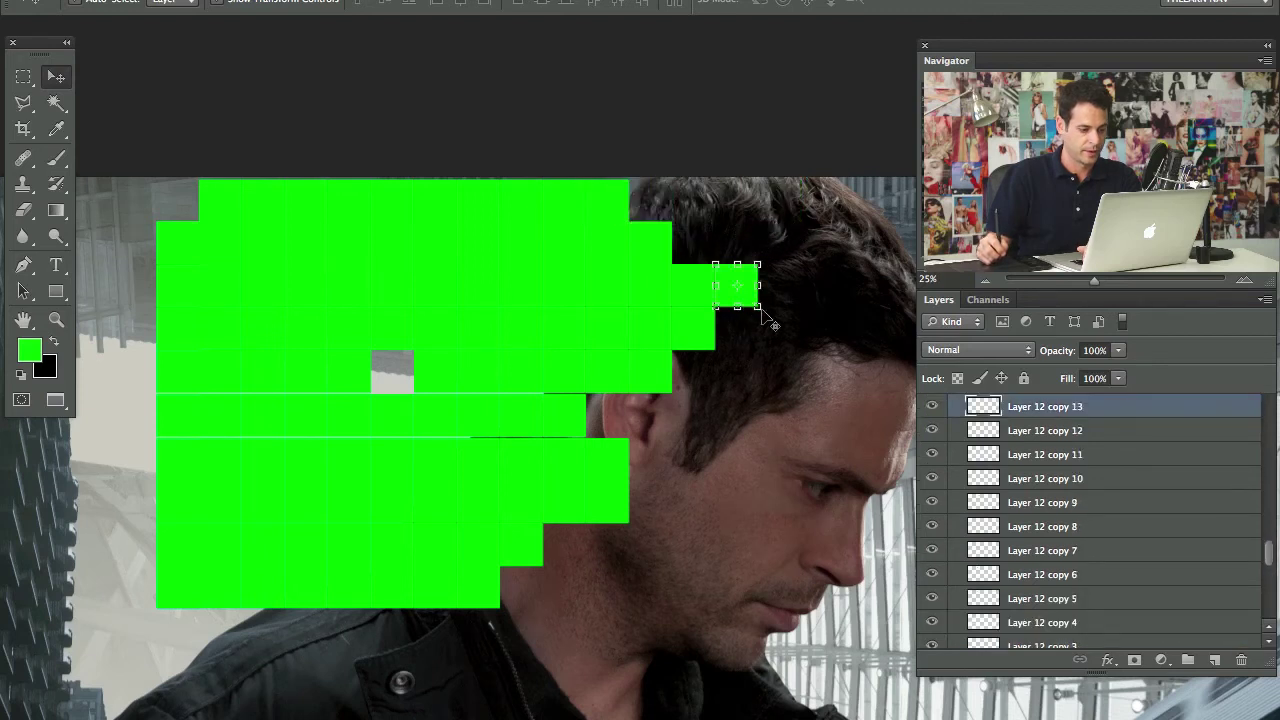
key("Delete")
key("ctrl+alt+z")
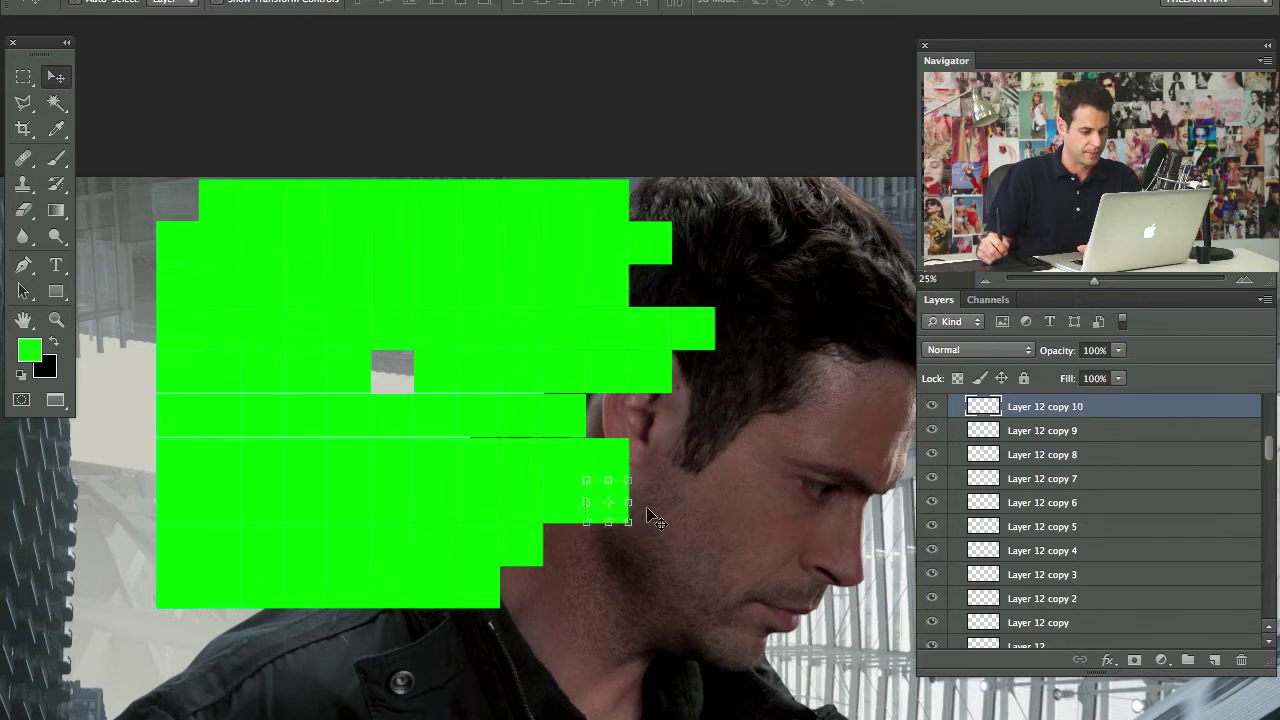
Step: Delete the rightmost green square of the eighth row and the fifth square of the bottom row above the shoulder
key("ctrl+alt+z")
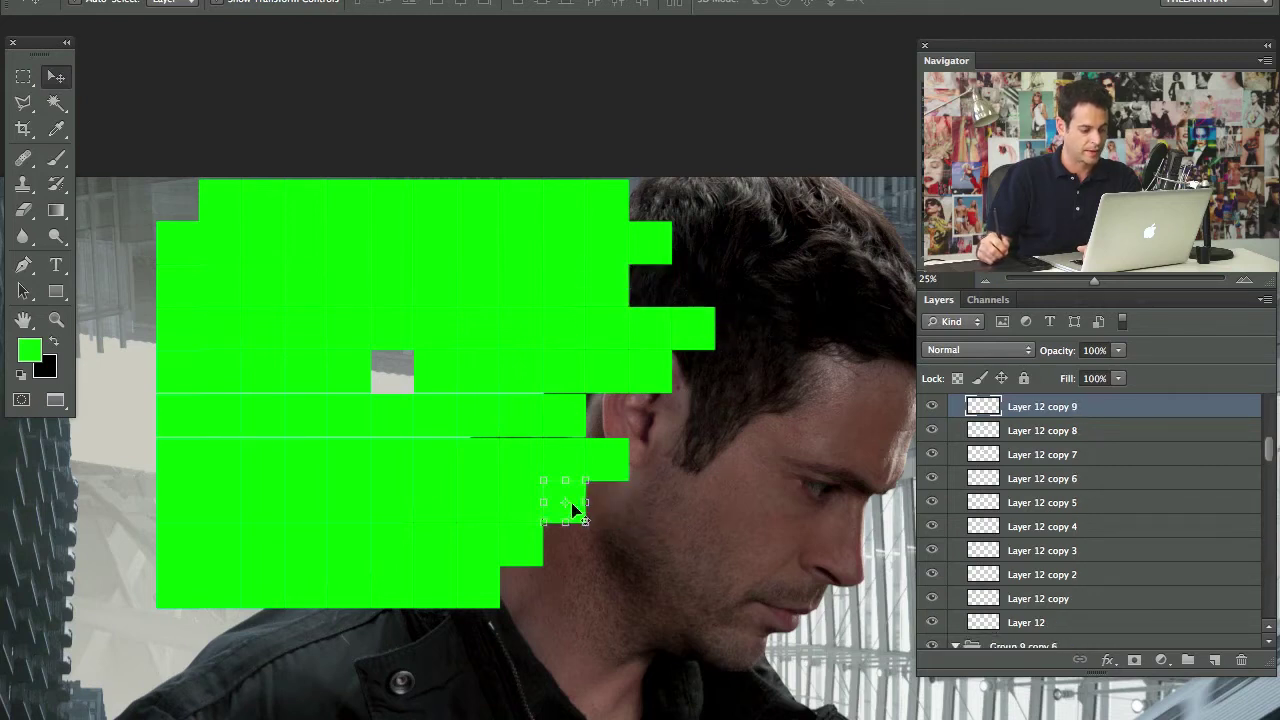
left_click(363, 603)
key("ctrl+alt+z")
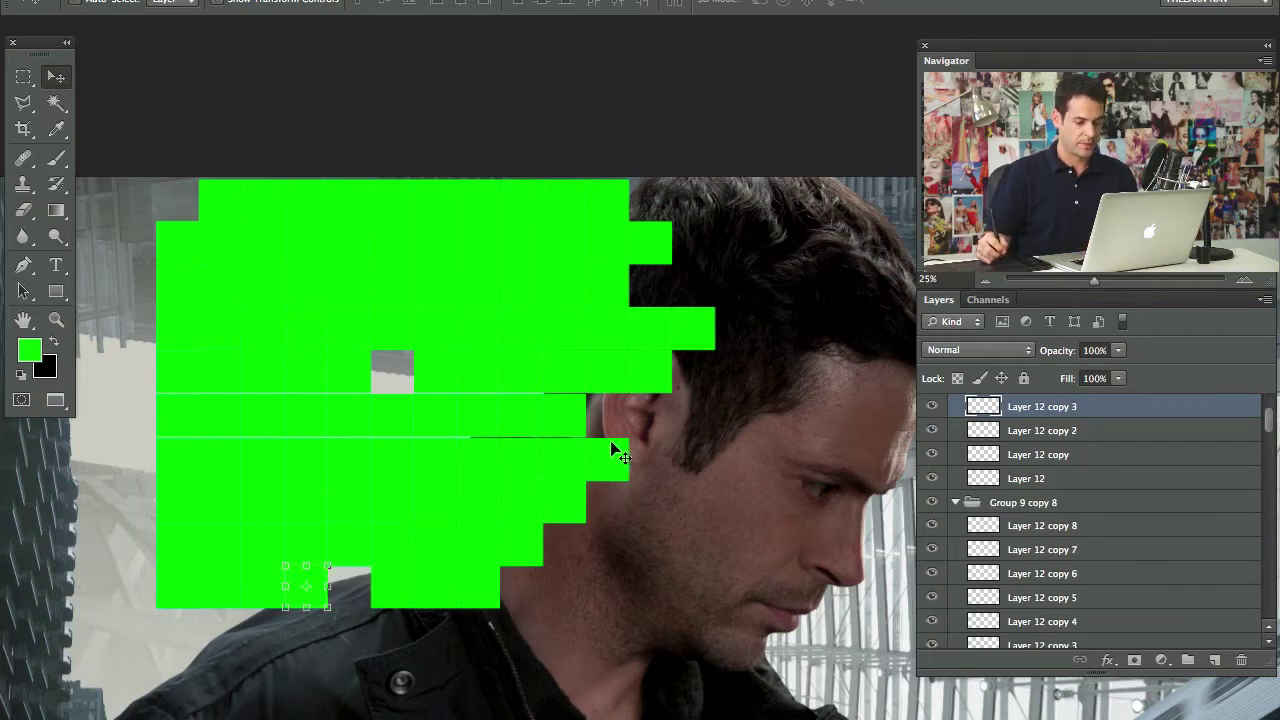
Step: Collapse all the grid row groups, from Group 9 copy 9 down to Group 9
scroll(1266, 420, "up", 5)
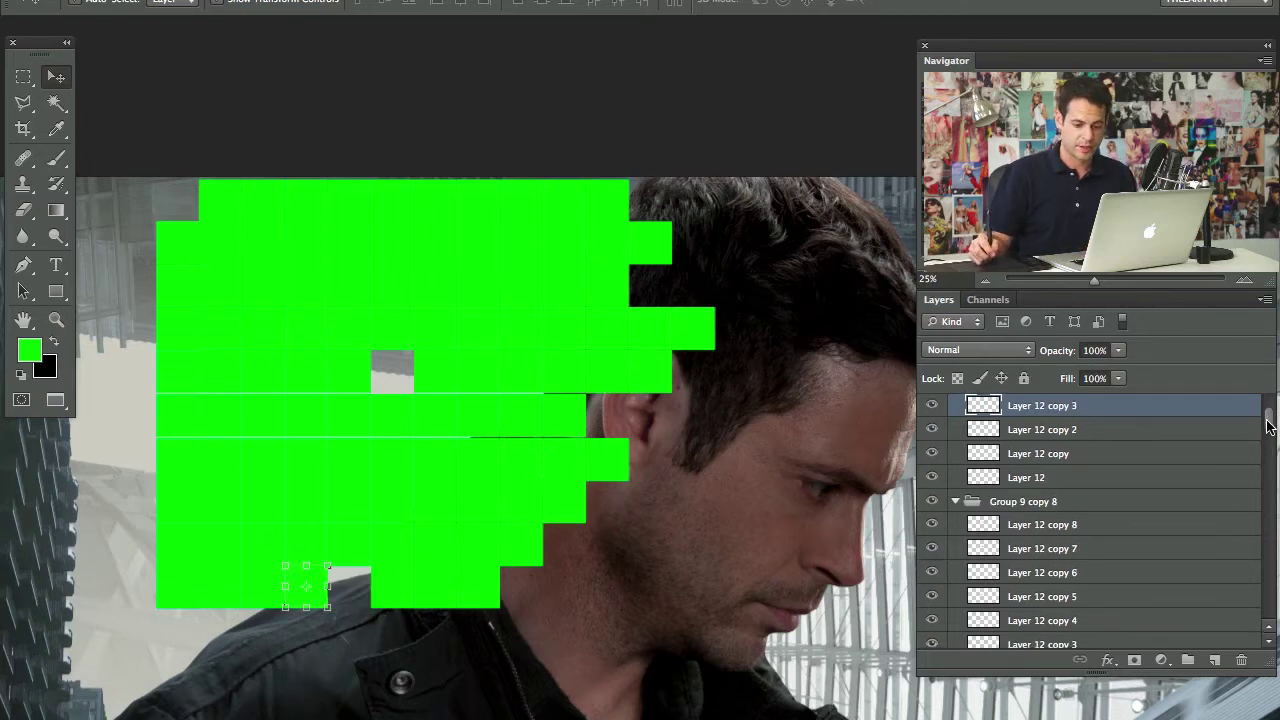
left_click(956, 431)
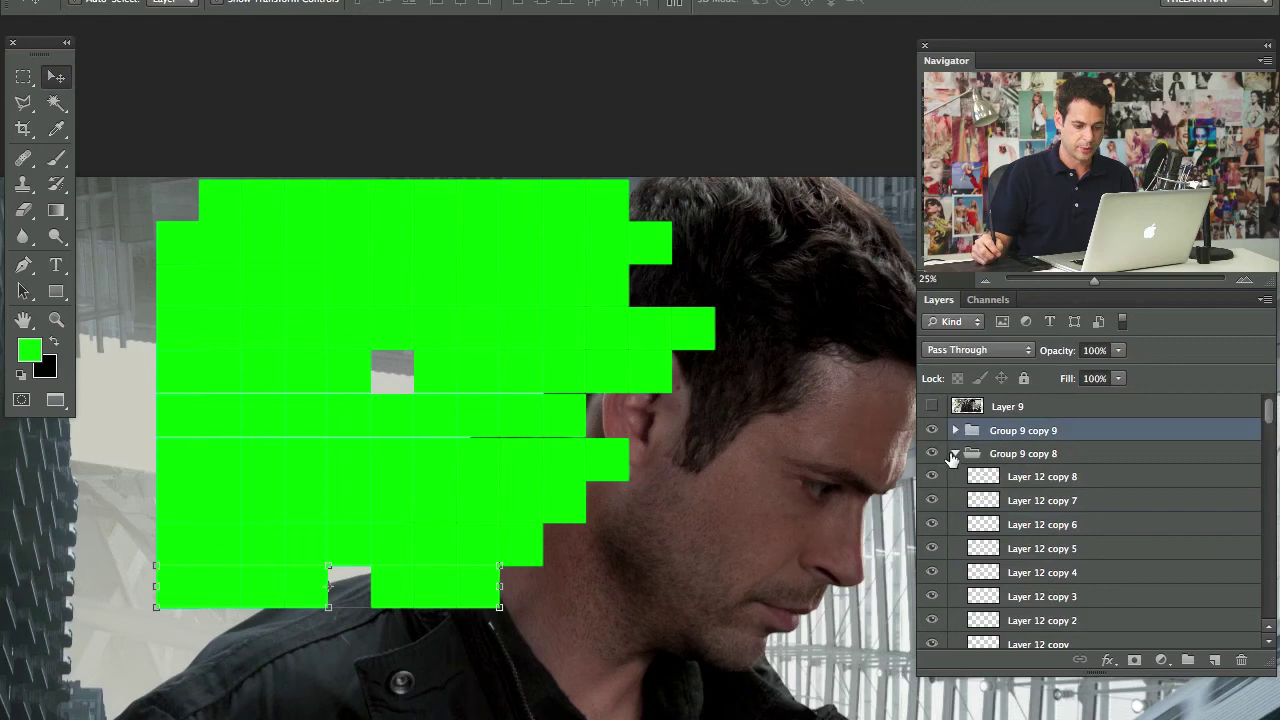
left_click(955, 453)
left_click(955, 476)
left_click(955, 499)
left_click(955, 522)
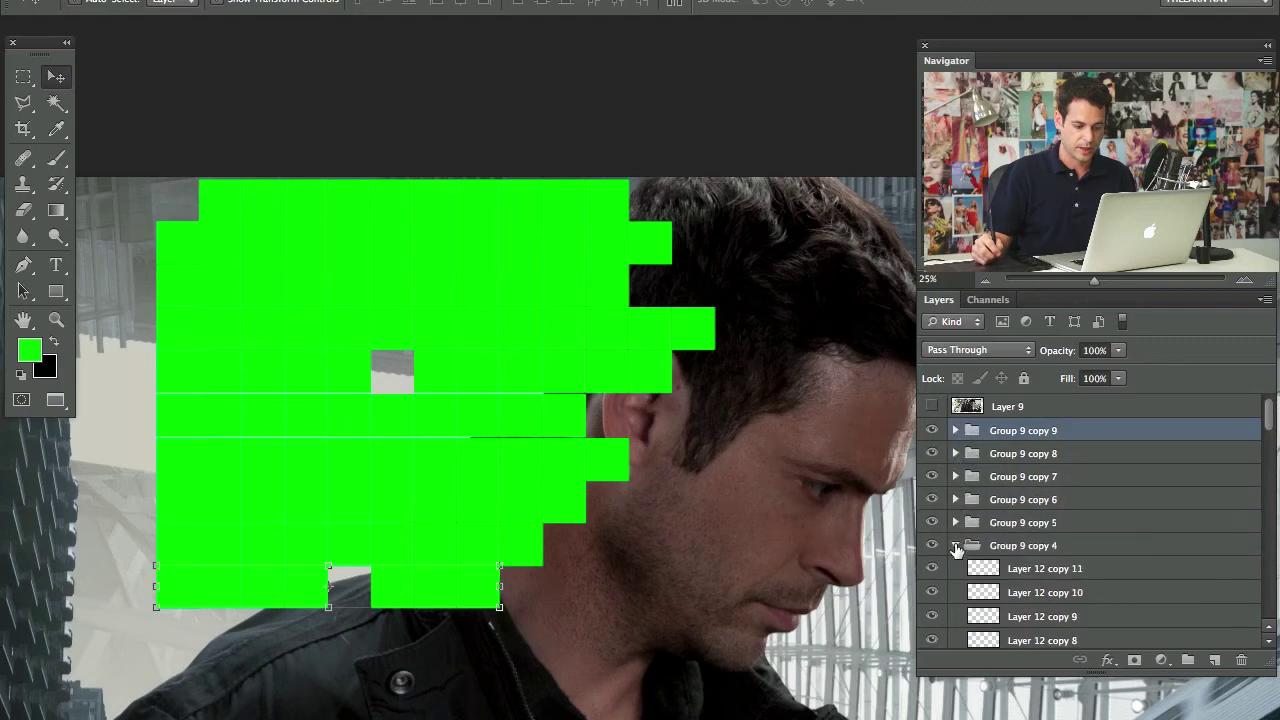
left_click(955, 545)
left_click(955, 568)
left_click(956, 591)
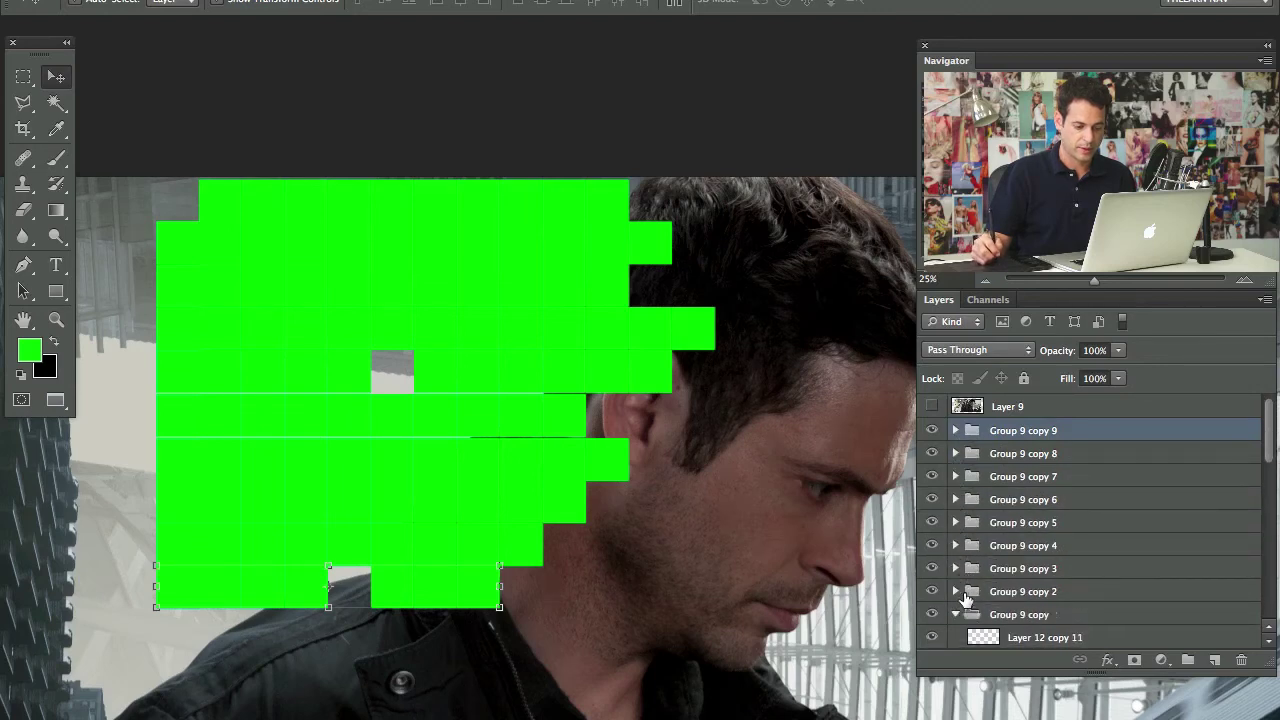
left_click(955, 614)
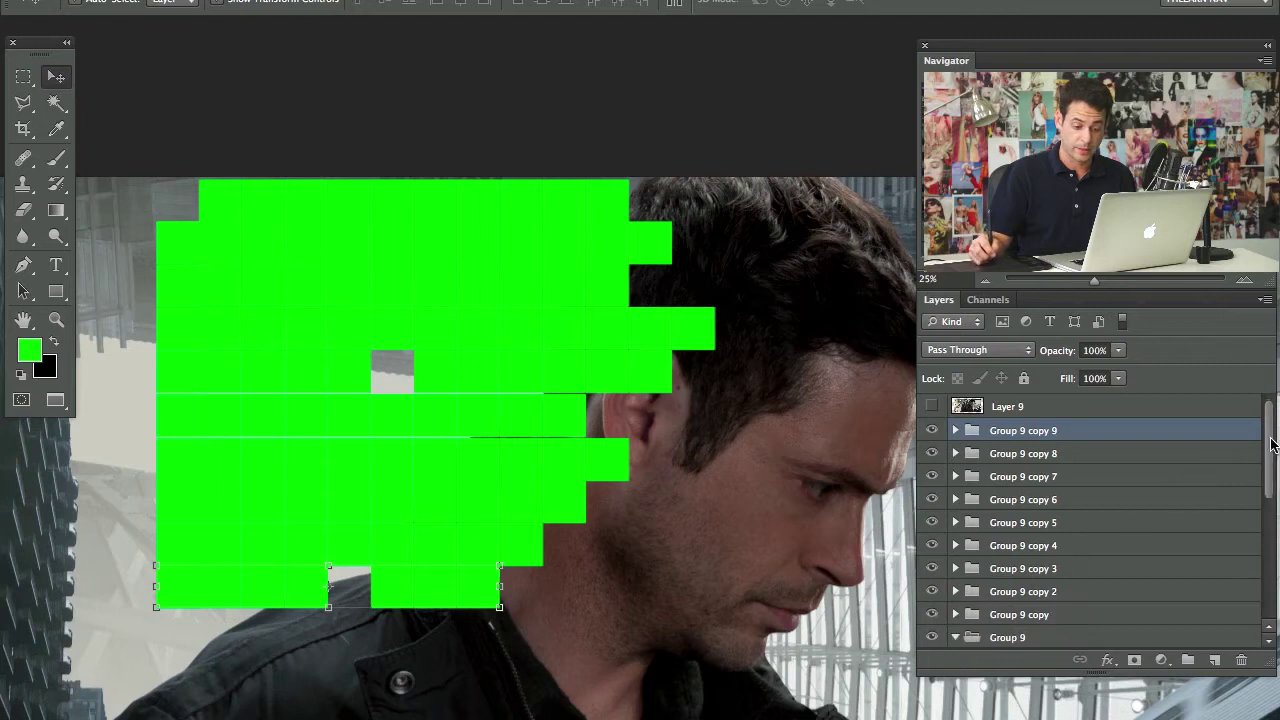
left_click_drag(1271, 445, 1271, 465)
left_click(956, 590)
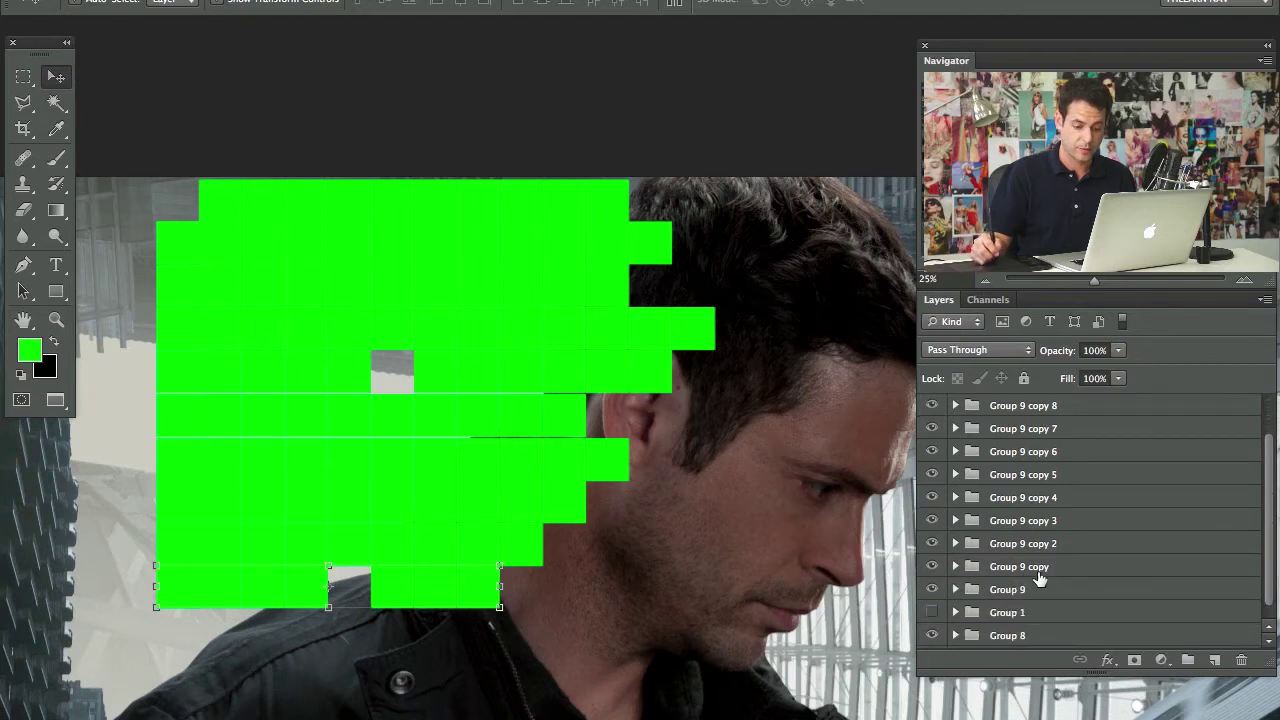
Step: Check which row Group 9 holds by toggling its visibility, and select all groups from Group 9 through Group 9 copy 9
left_click(932, 590)
left_click(932, 590)
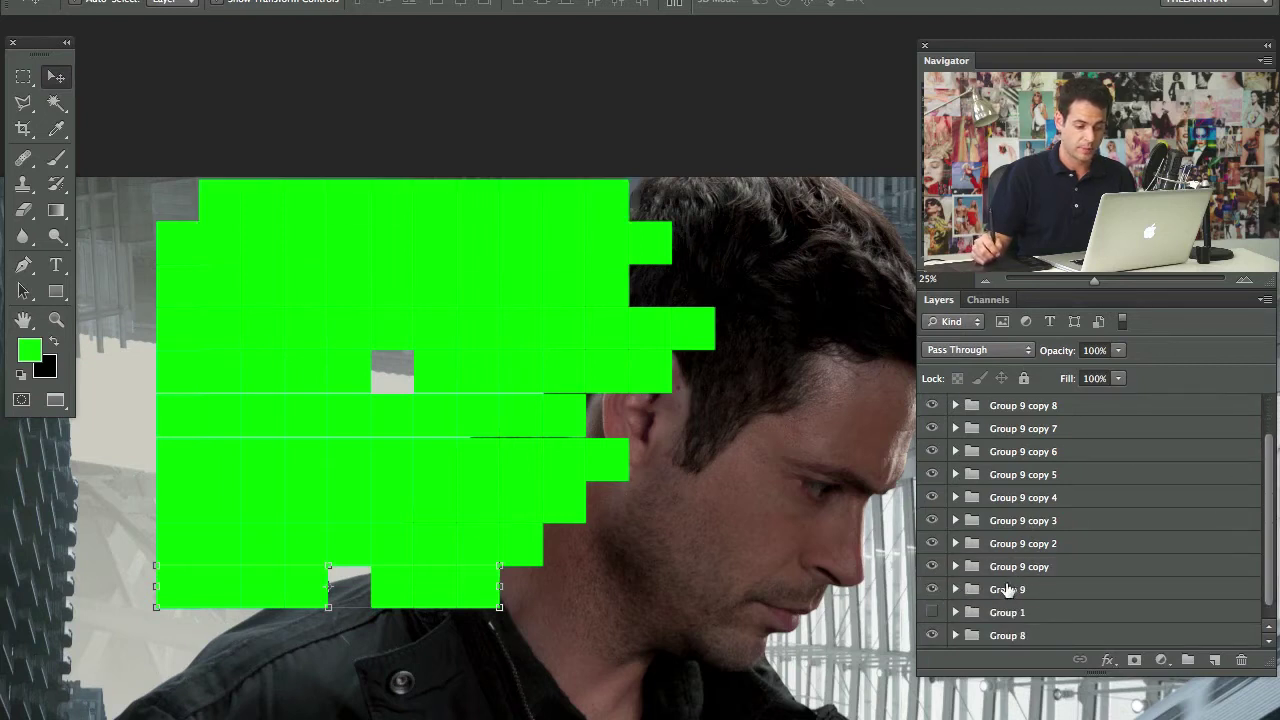
left_click(1025, 590)
left_click_drag(1271, 538, 1275, 495)
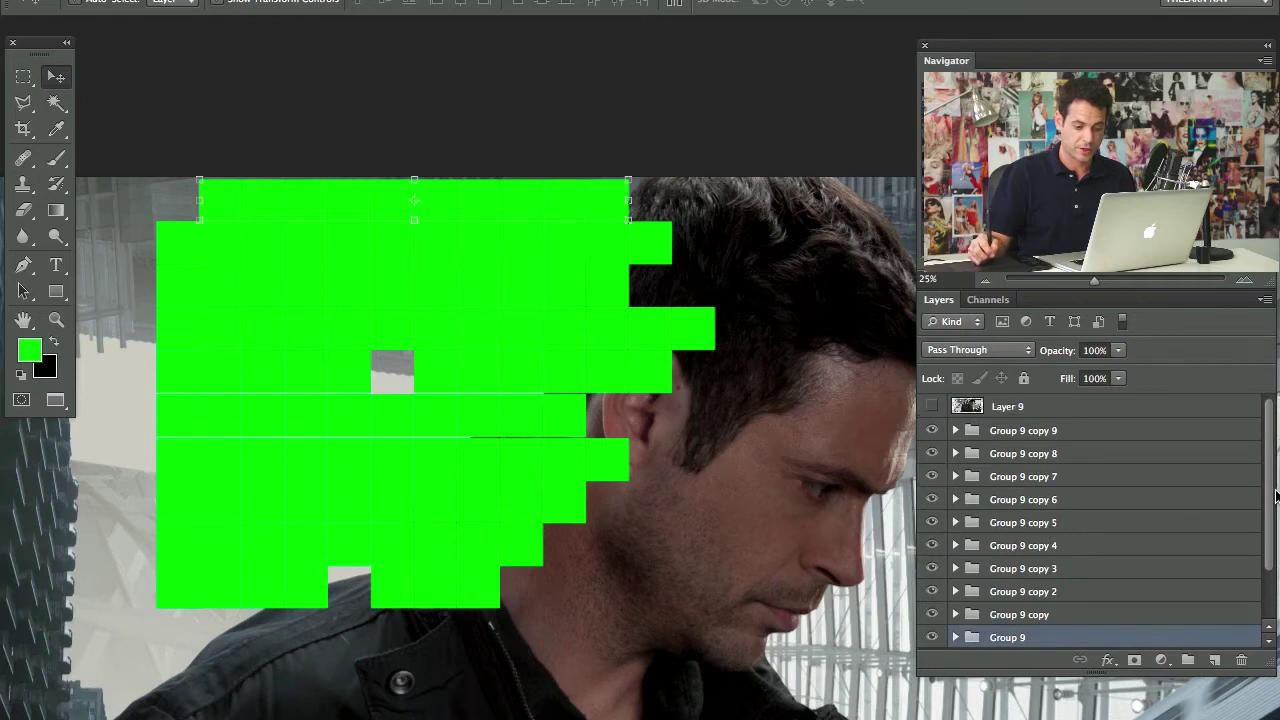
left_click(1040, 433, "shift")
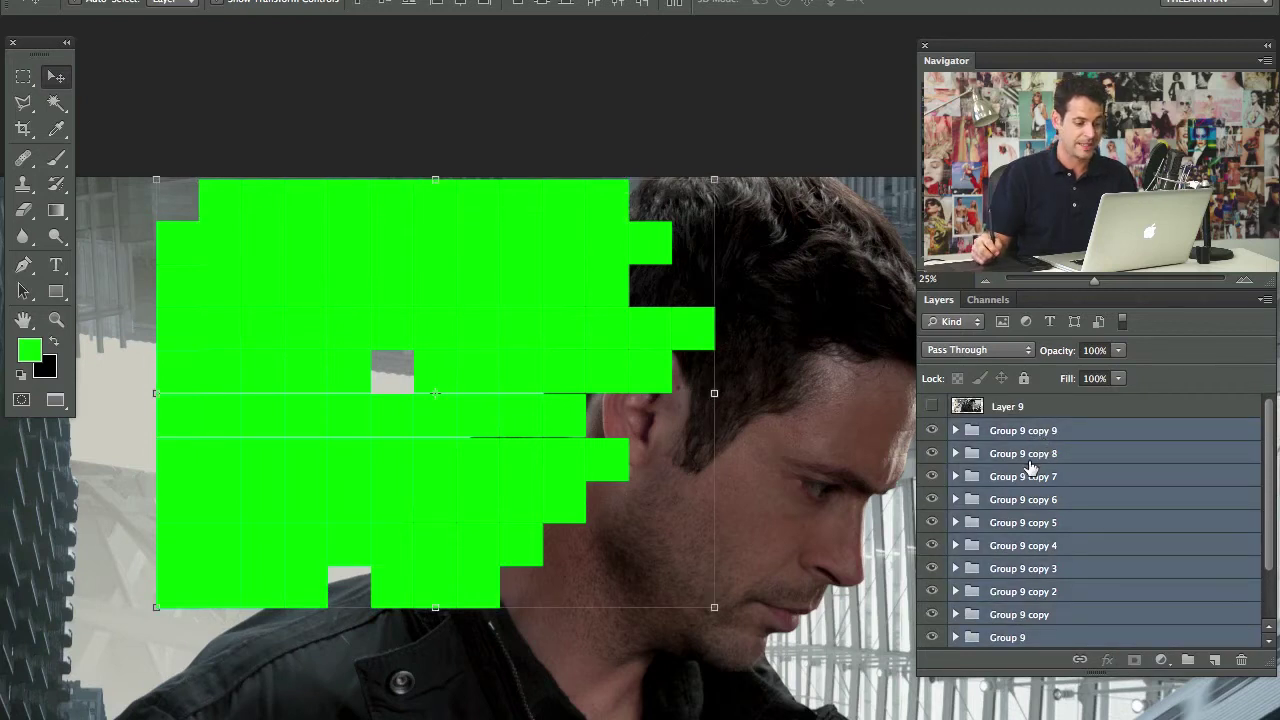
Step: Merge the selected row groups into a single layer and undo the trial move of the merged grid
key("ctrl+e")
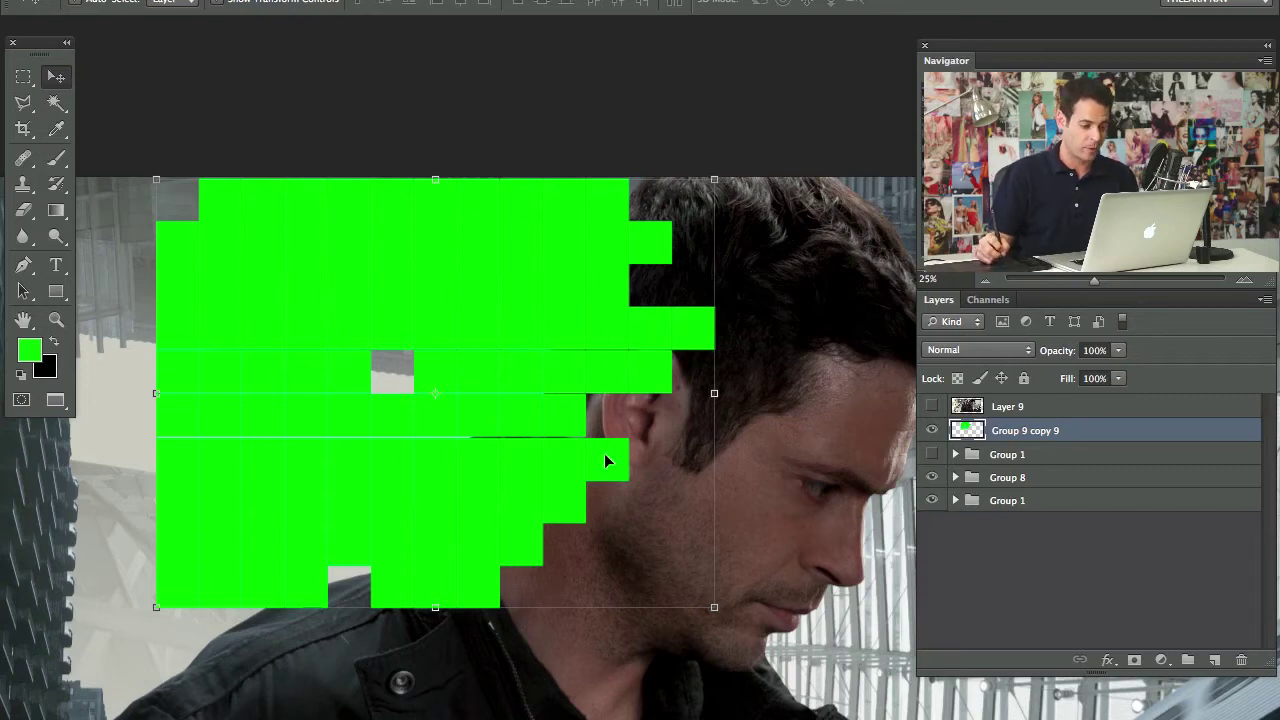
left_click_drag(605, 458, 671, 506)
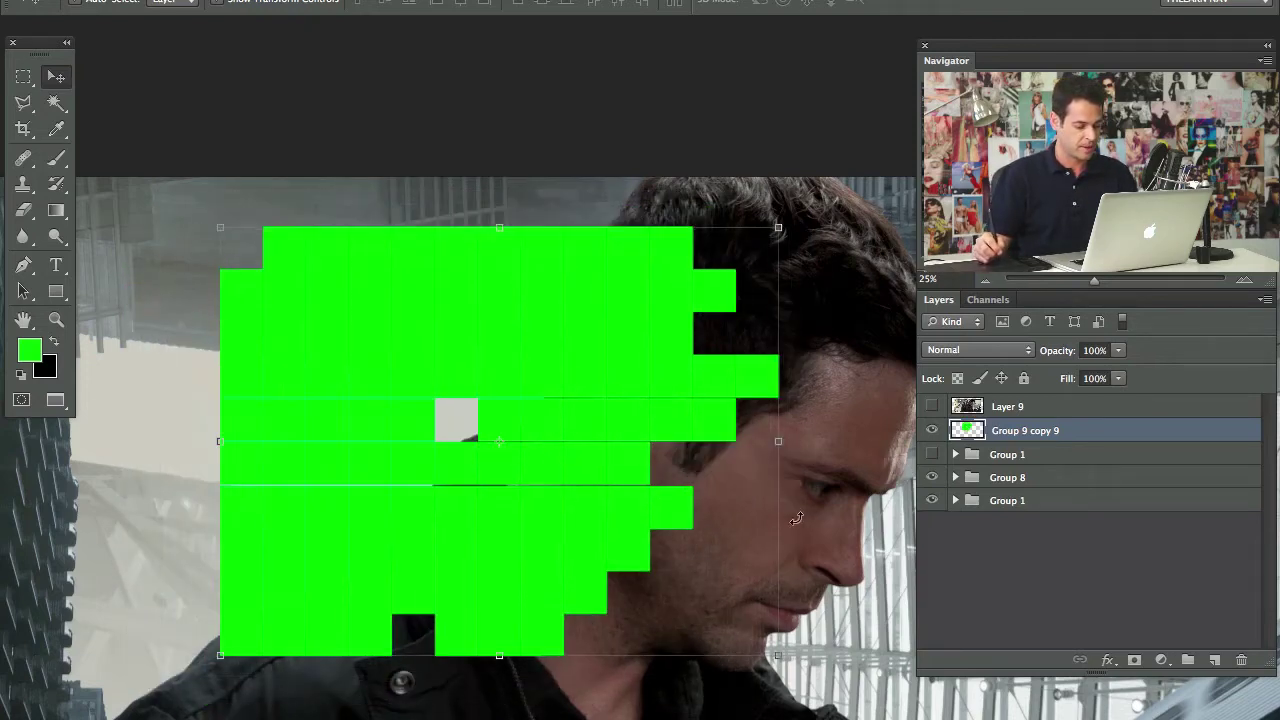
key("super+z")
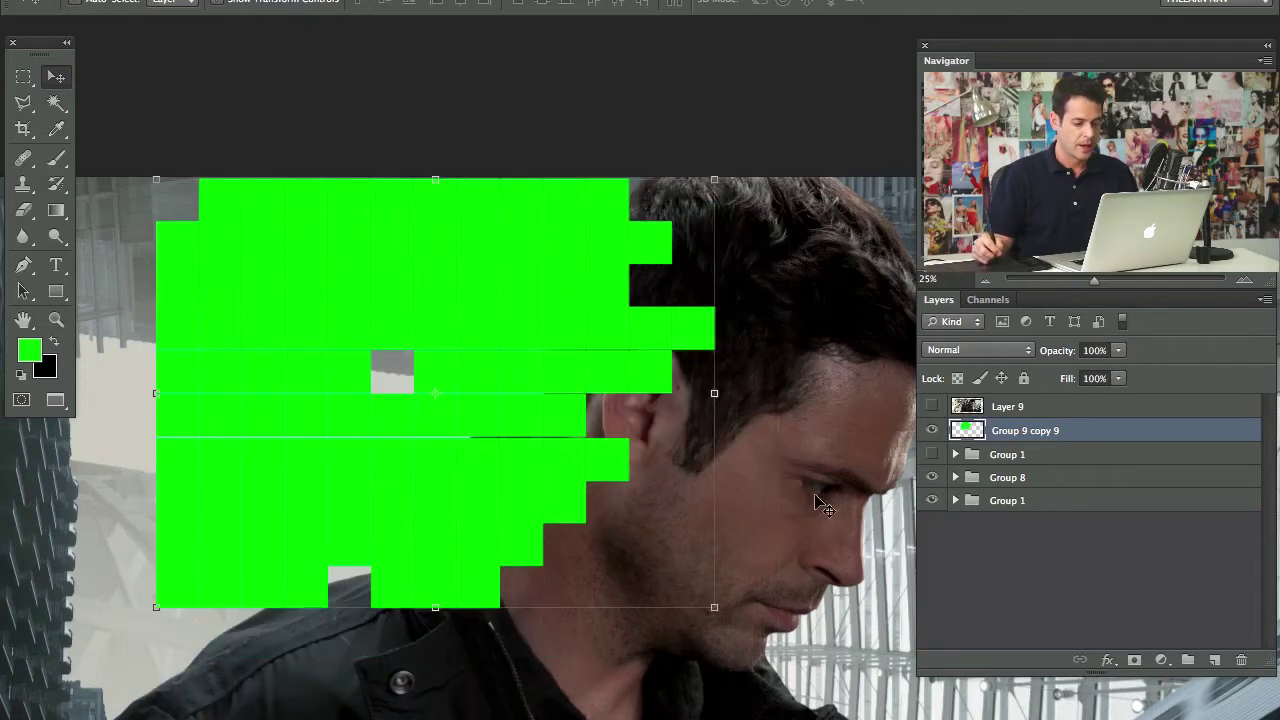
Step: Load the outline of Group 9 copy 9 as a selection, hide that layer, and expand and select Group 8
left_click(968, 432, "ctrl")
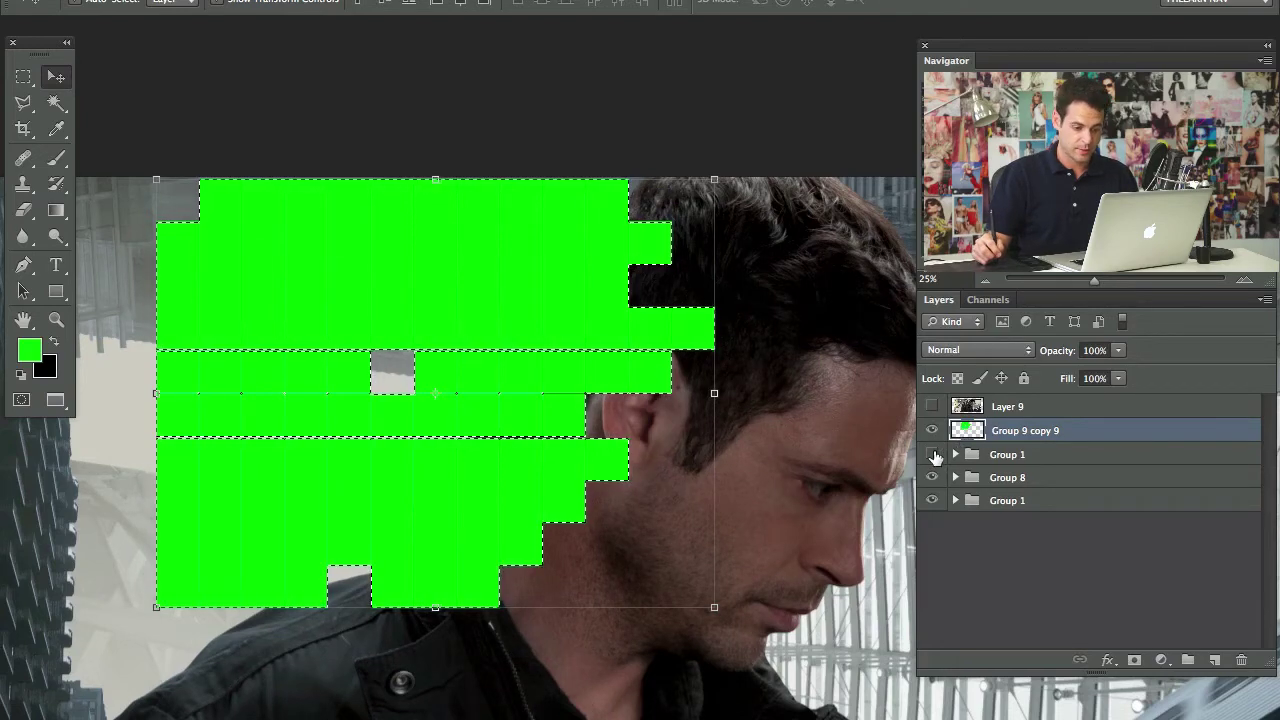
left_click(931, 430)
left_click(955, 477)
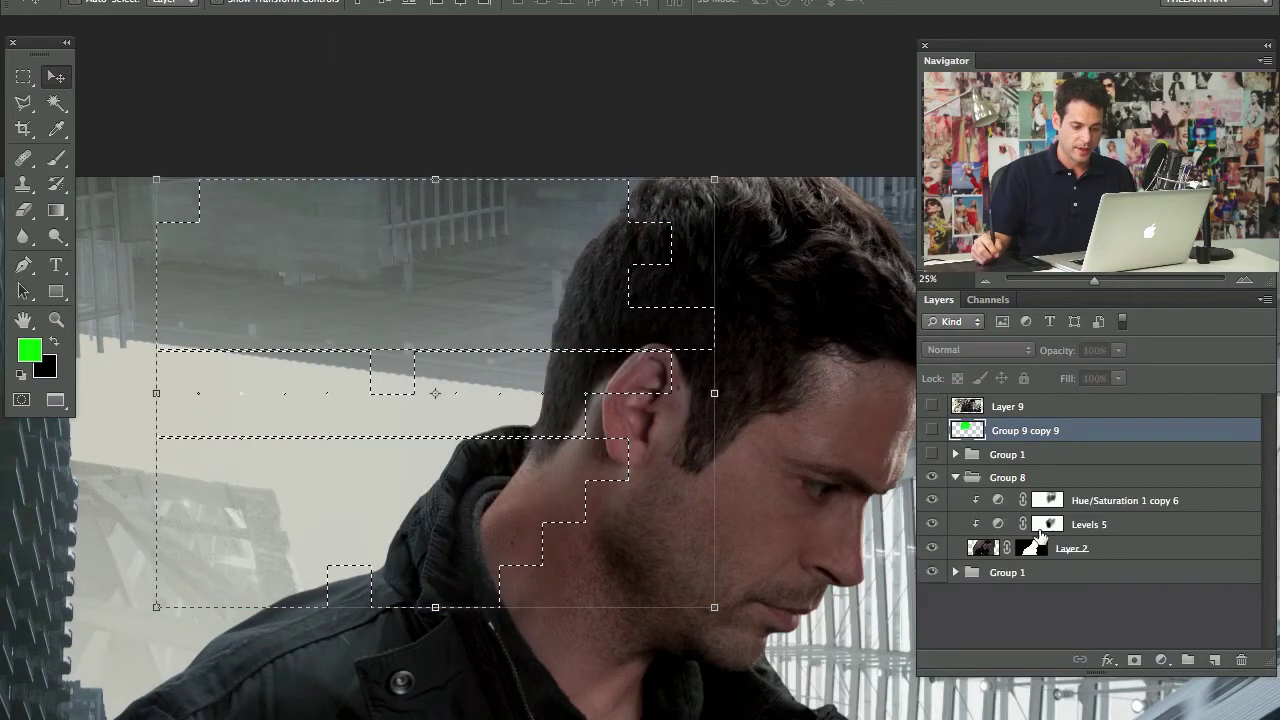
left_click(1026, 479)
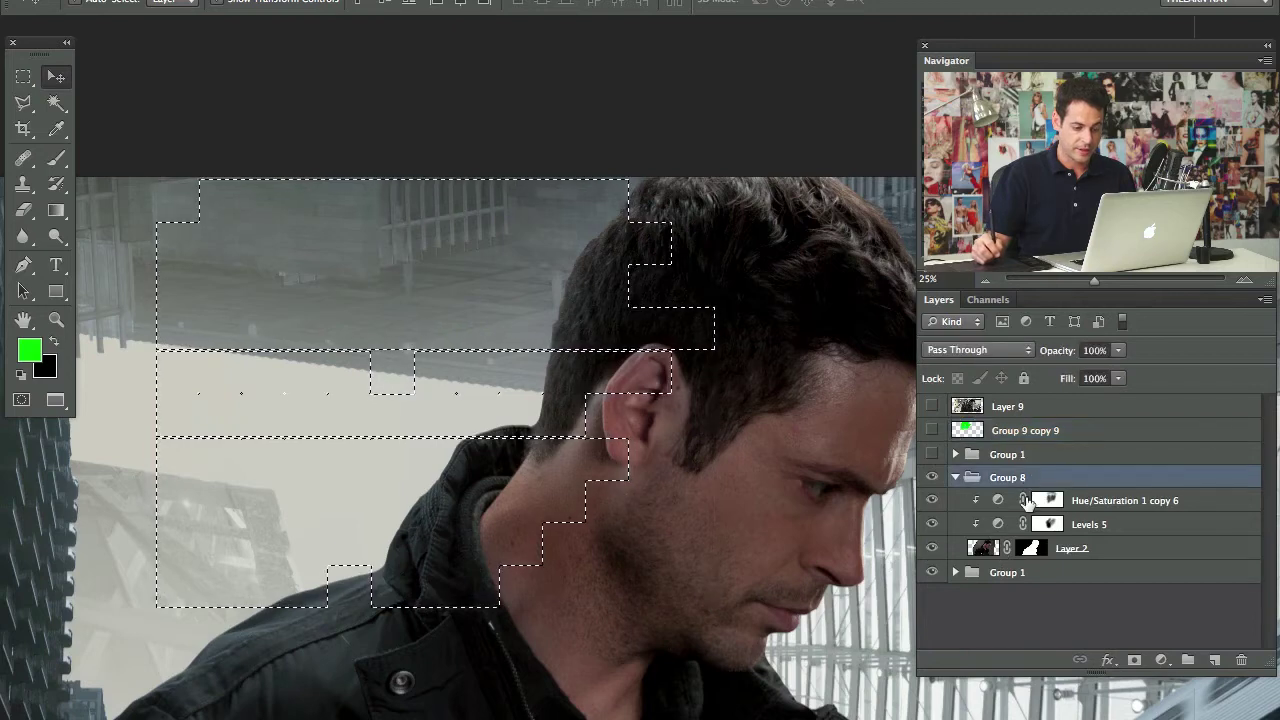
Step: Add a layer mask to Group 8 from the grid selection and invert it to cut the squares out of the head
left_click(940, 551)
left_click(940, 551)
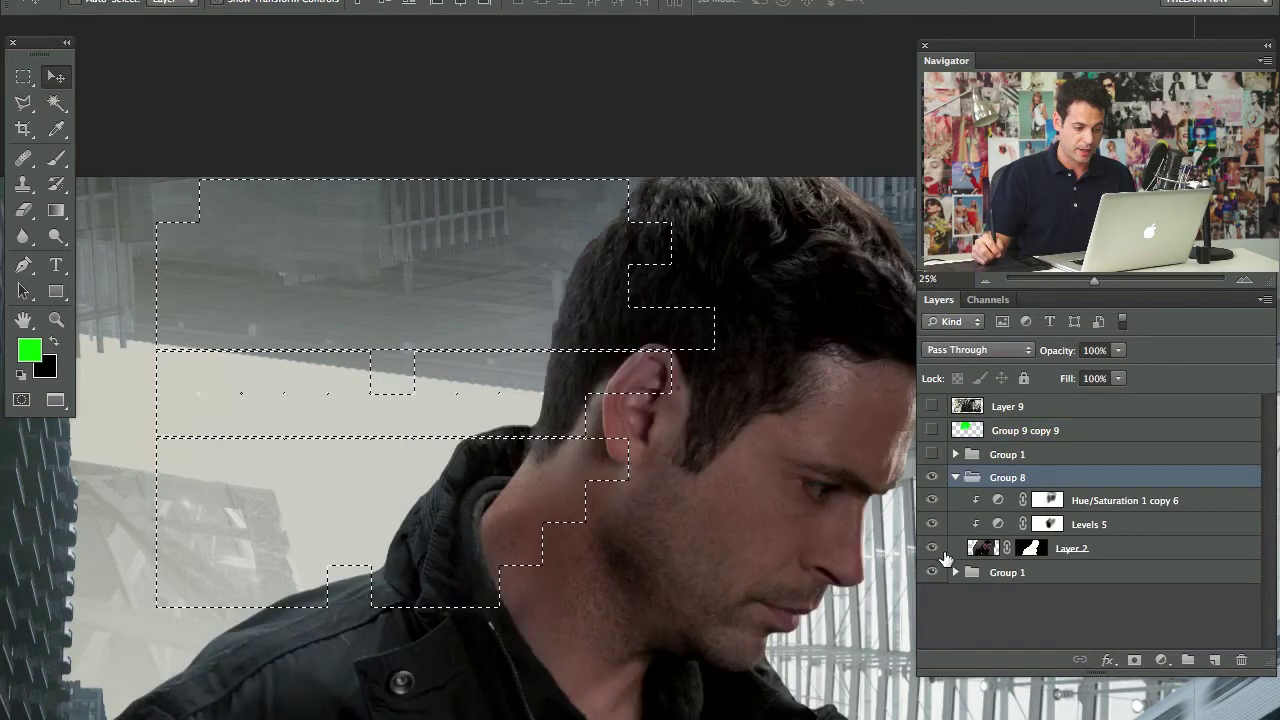
left_click(1135, 661)
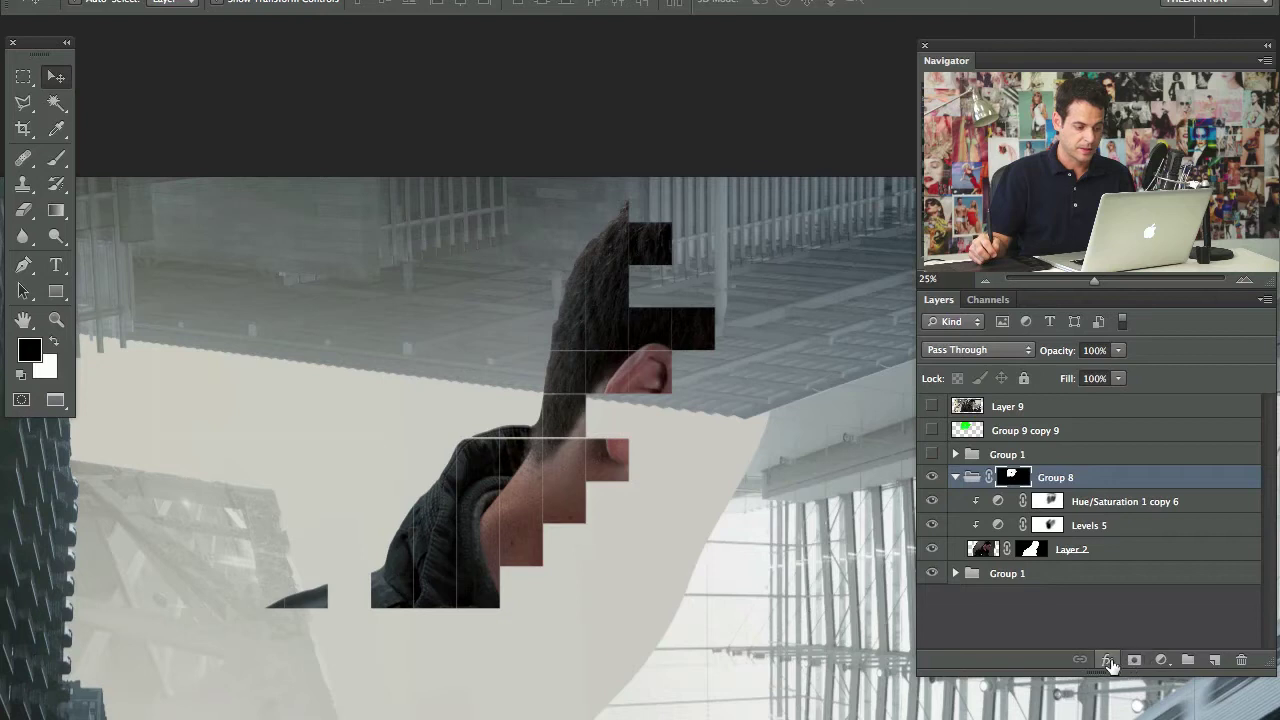
key("ctrl+i")
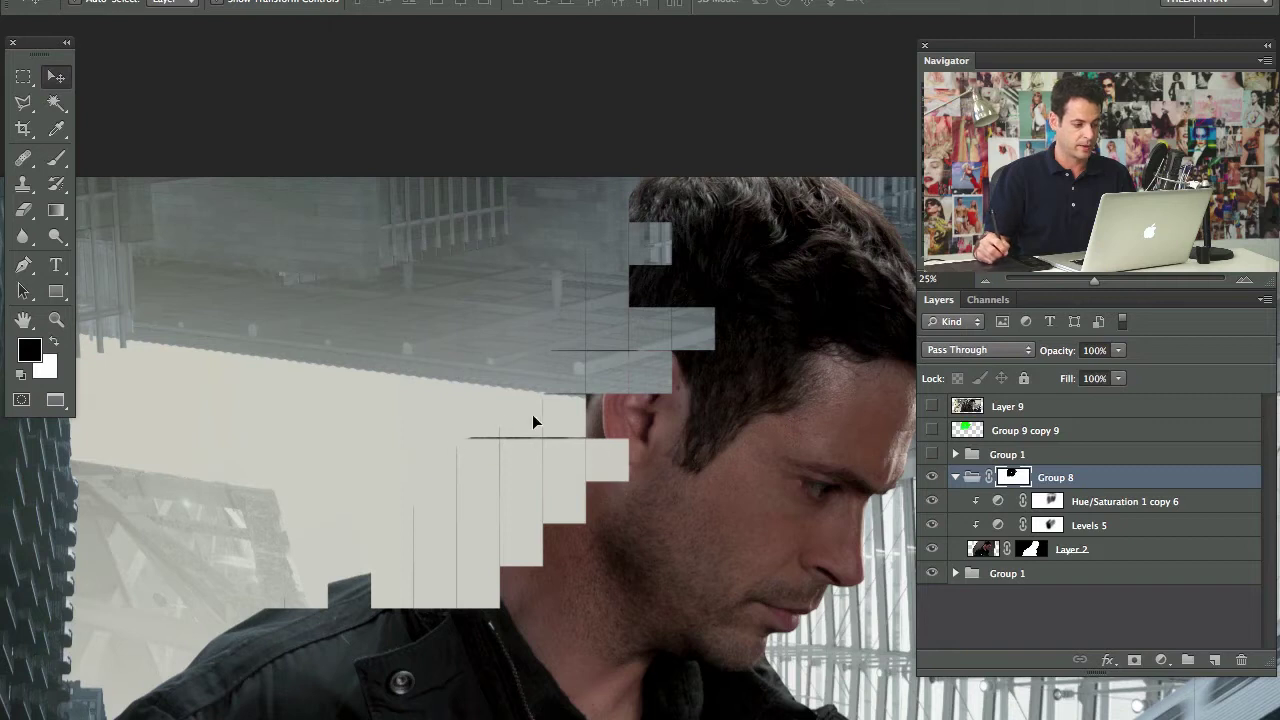
left_click(928, 434)
left_click(928, 434)
left_click(928, 434)
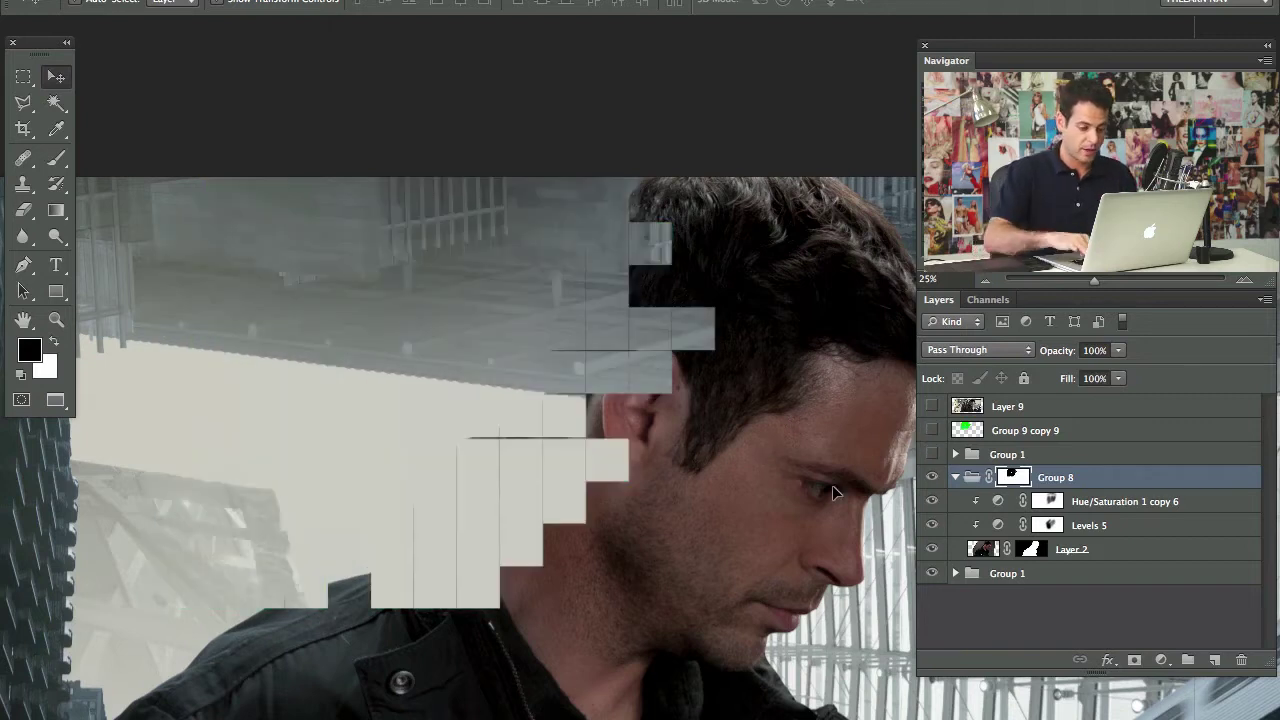
Step: Paint black on the Group 8 mask over the thin leftover grid lines beside the head and neck
key("super+plus")
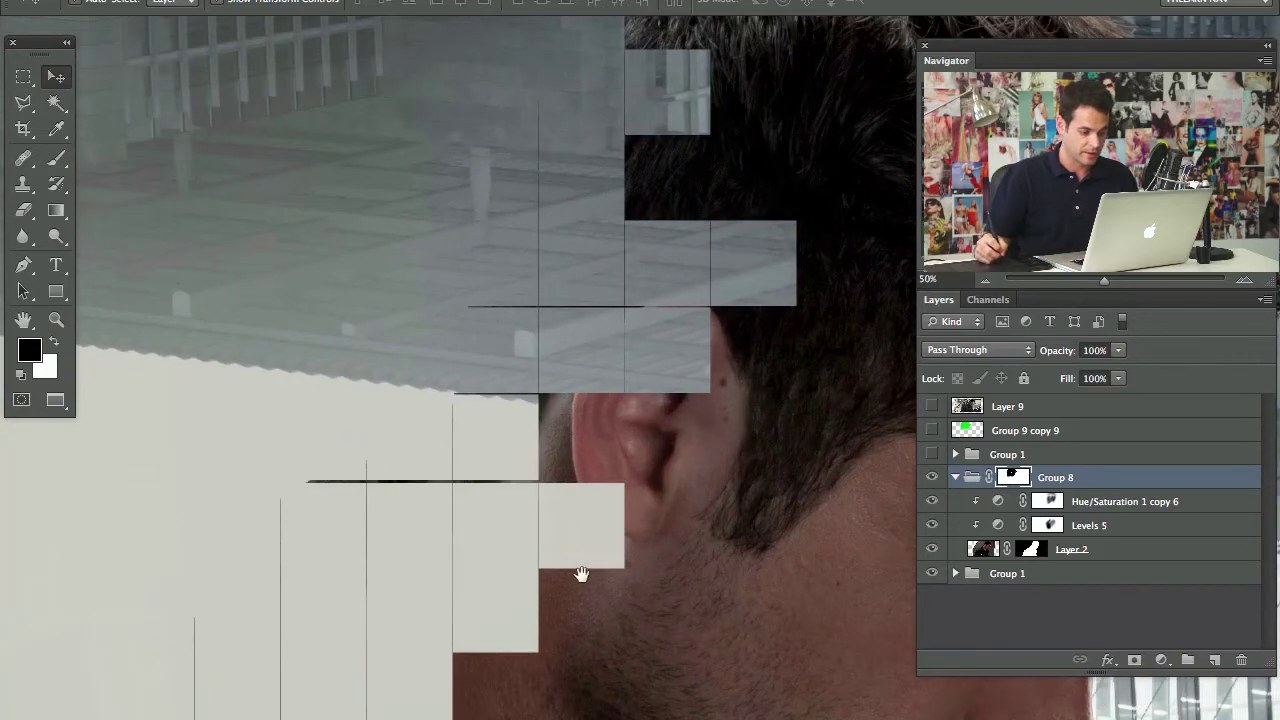
scroll(581, 574, "down", 3)
key("b")
left_click_drag(371, 343, 363, 492)
mouse_move(395, 374)
left_mouse_down()
mouse_move(321, 379)
mouse_move(475, 380)
left_mouse_up()
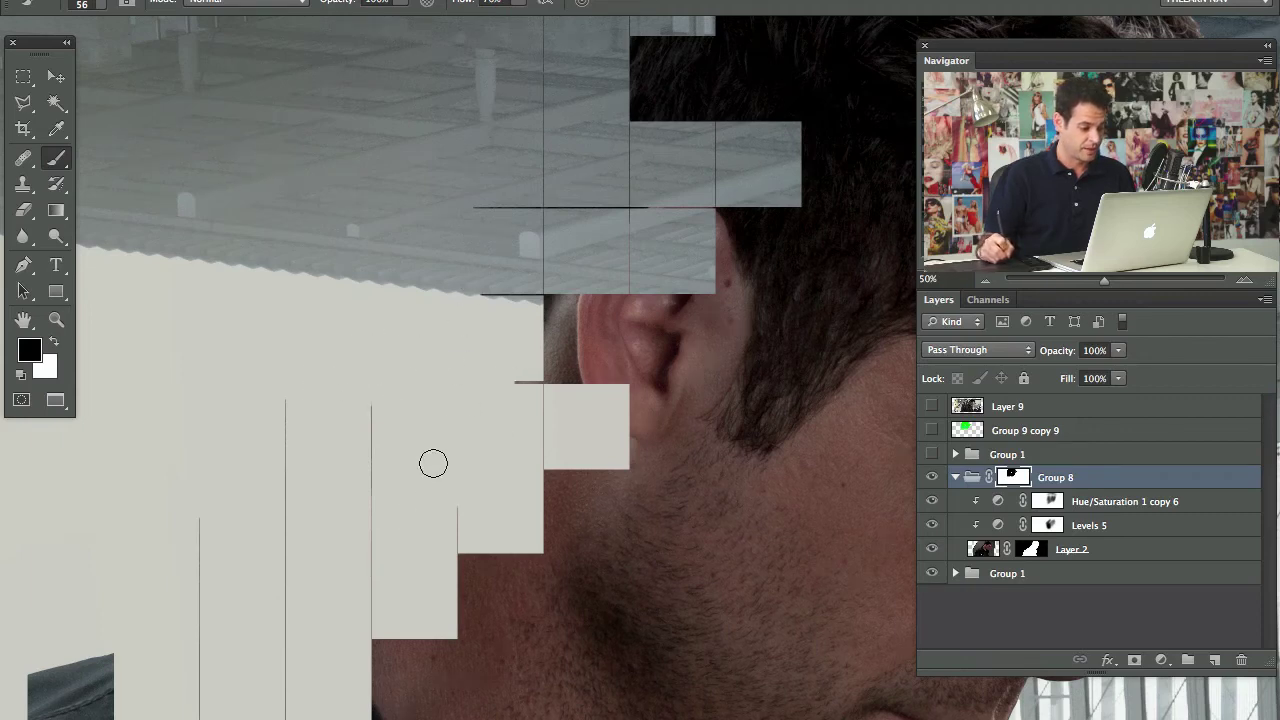
left_click_drag(285, 645, 292, 473)
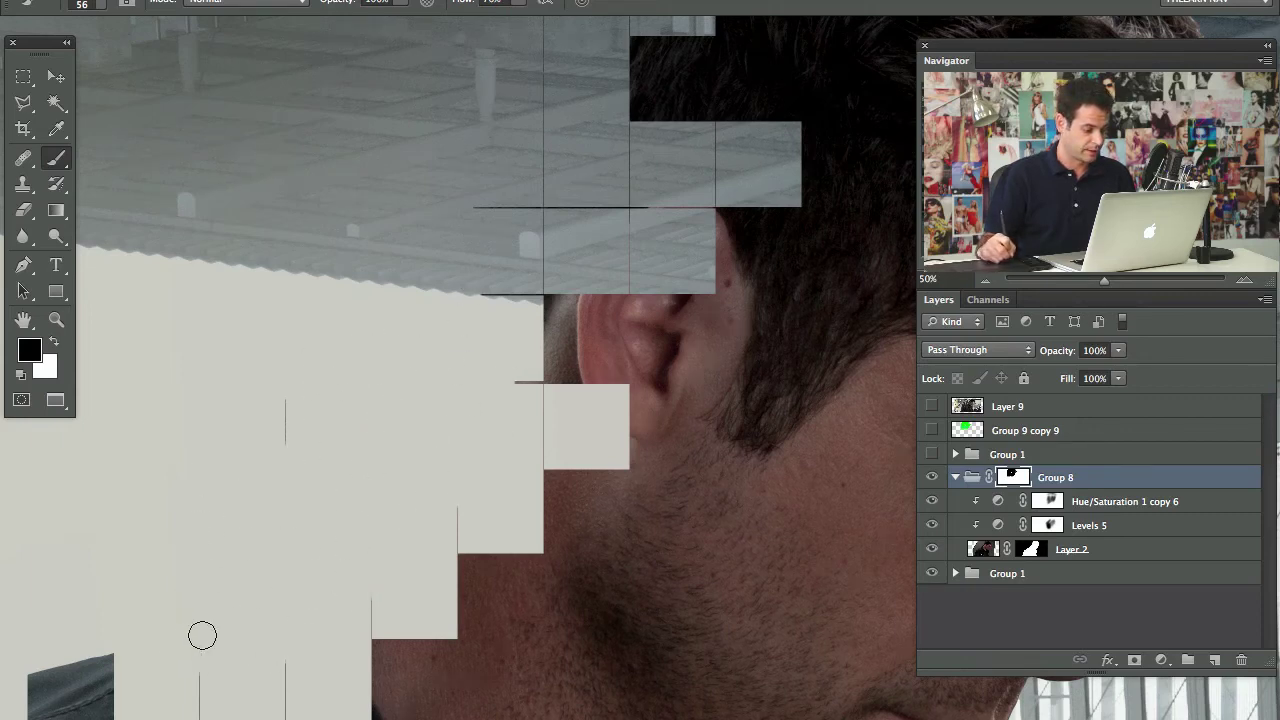
mouse_move(481, 216)
left_mouse_down()
mouse_move(581, 208)
mouse_move(662, 155)
left_mouse_up()
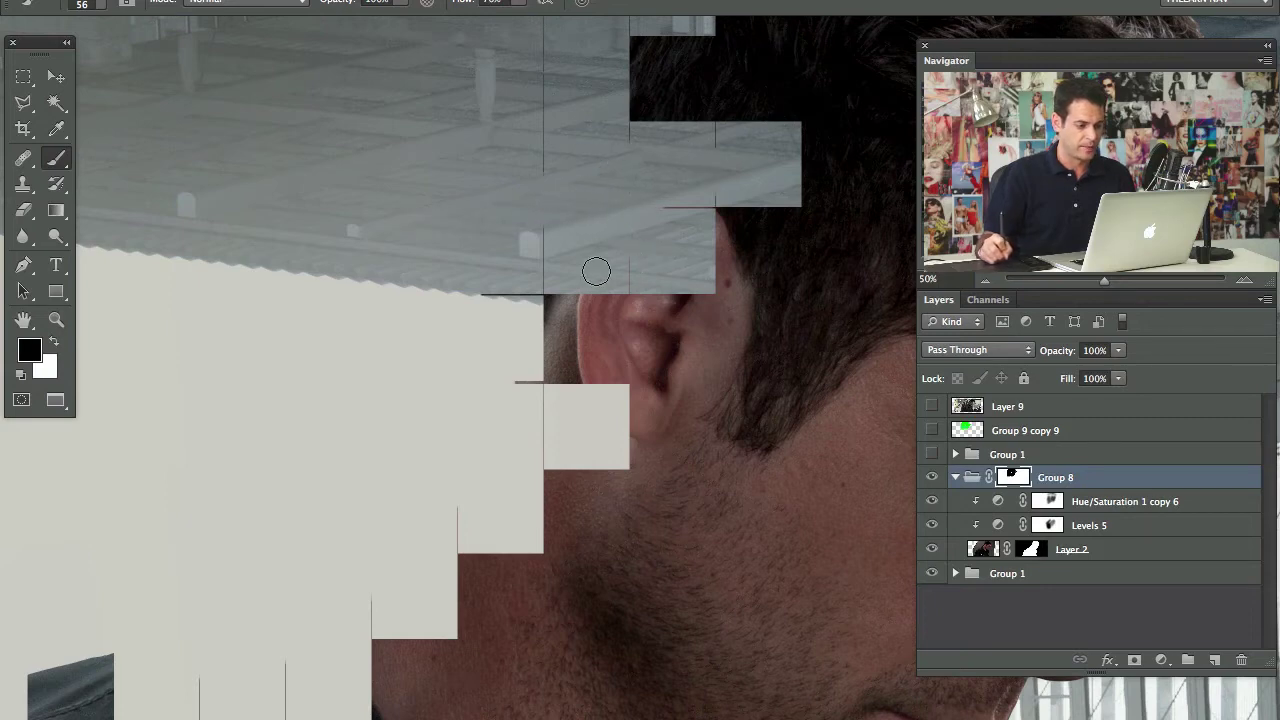
scroll(543, 226, "up", 5)
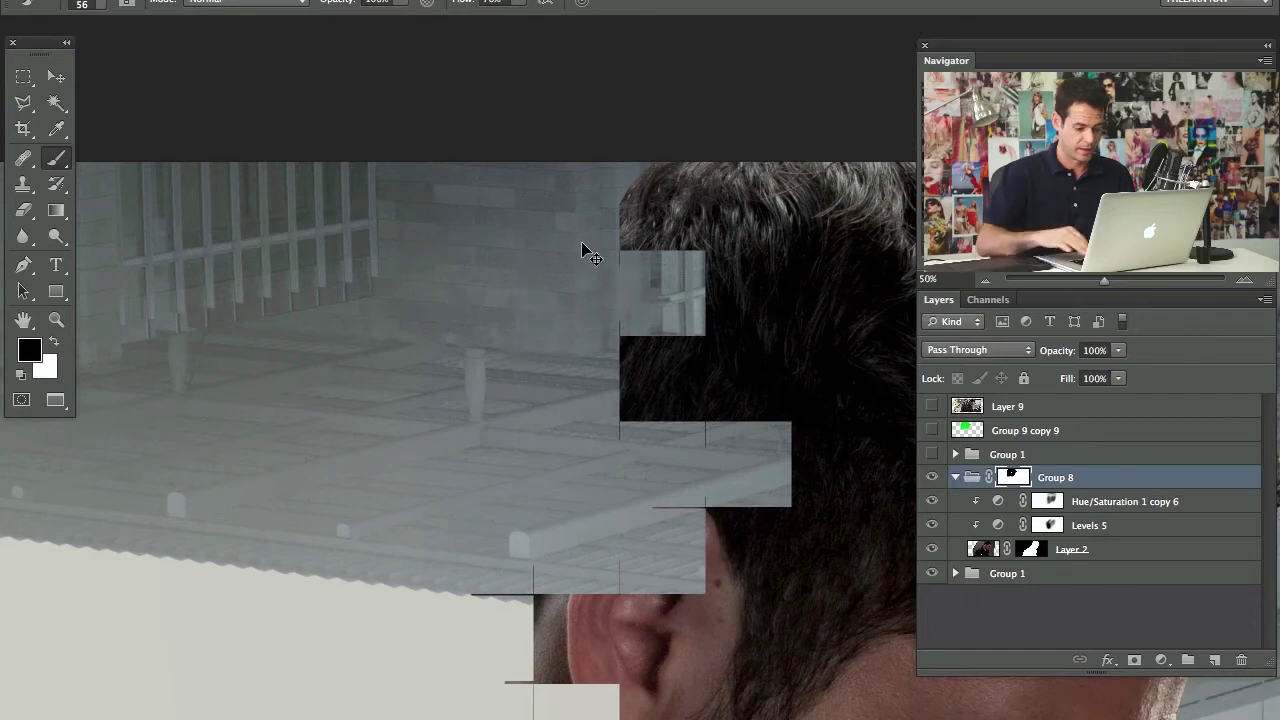
Step: Show the green grid layer again and create a new empty layer directly above Group 8
key("ctrl+minus")
key("ctrl+minus")
key("ctrl+minus")
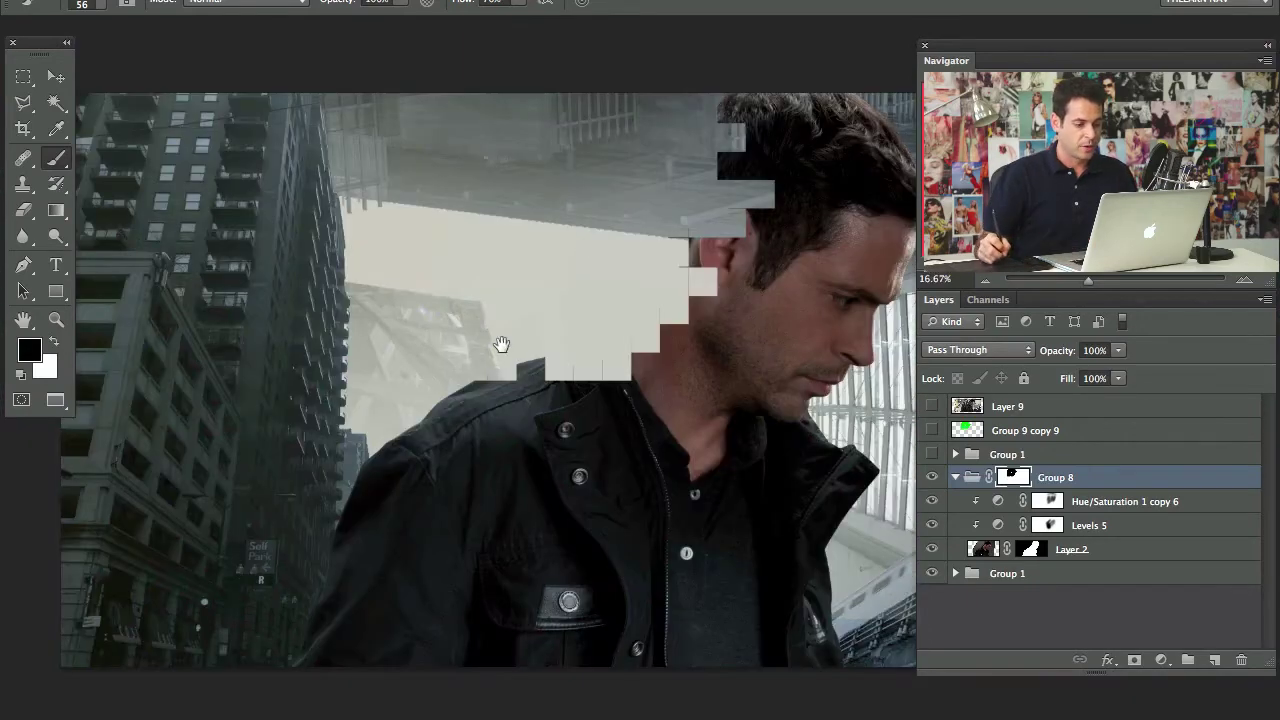
left_click_drag(590, 380, 555, 432)
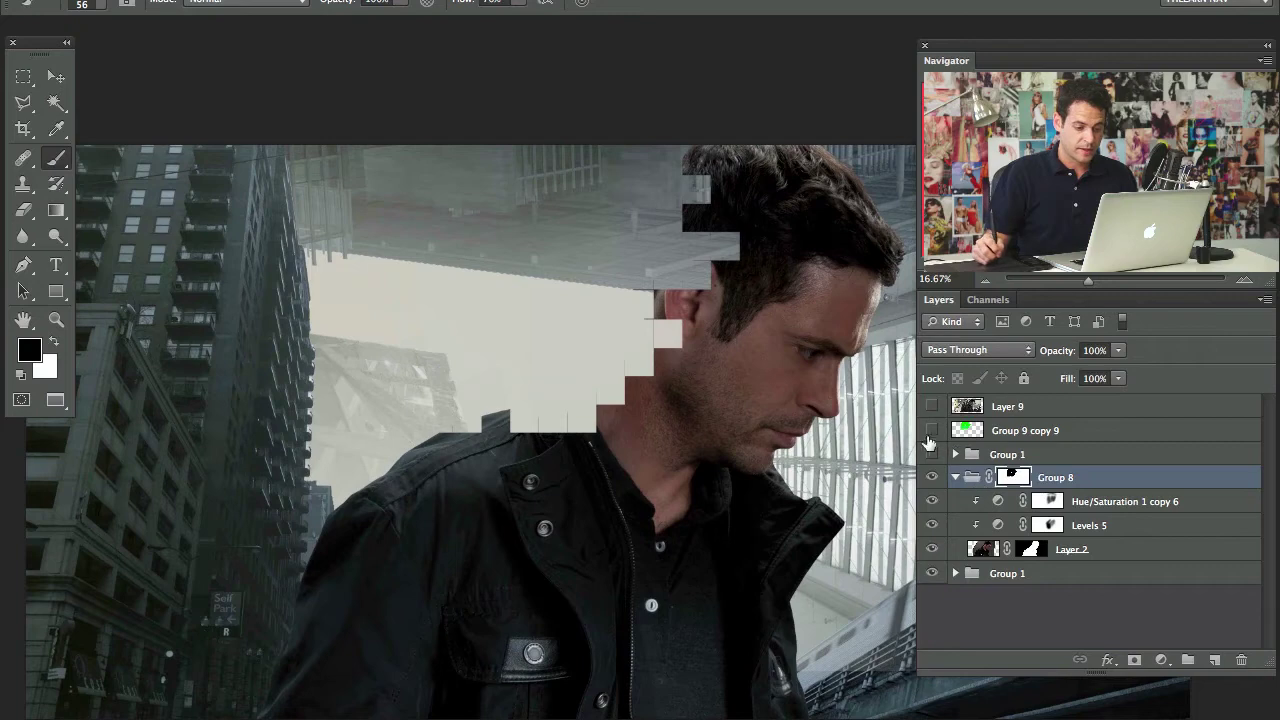
left_click(932, 432)
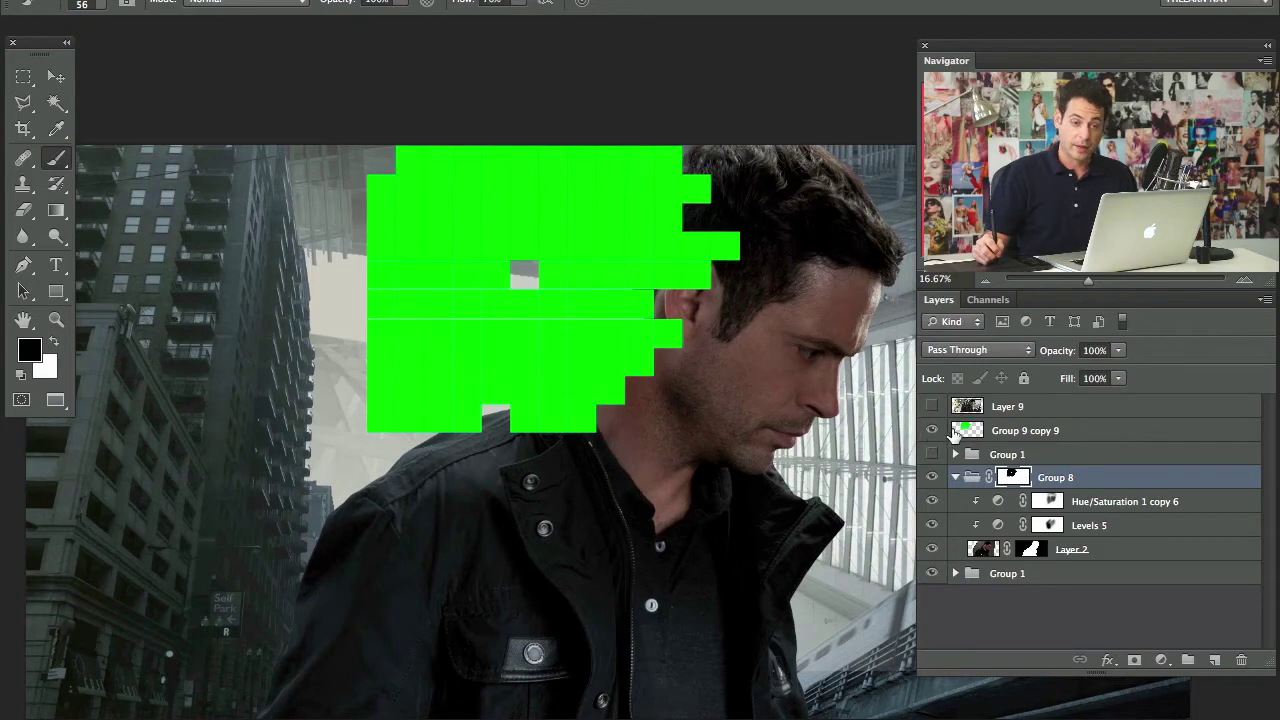
key("alt+shift+super+n")
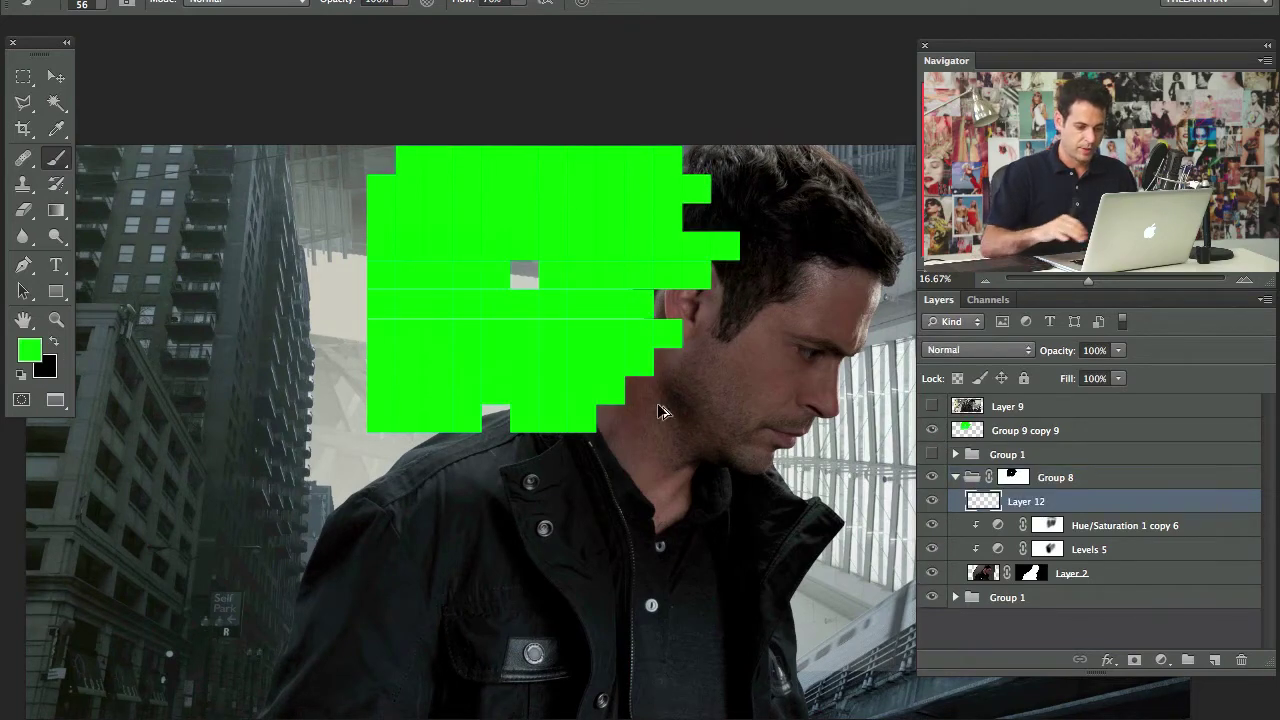
key("super+bracketright")
Step: Marquee-select one grid square beside the neck, hide the green grid, and move the selection onto the jacket's chest
key("m")
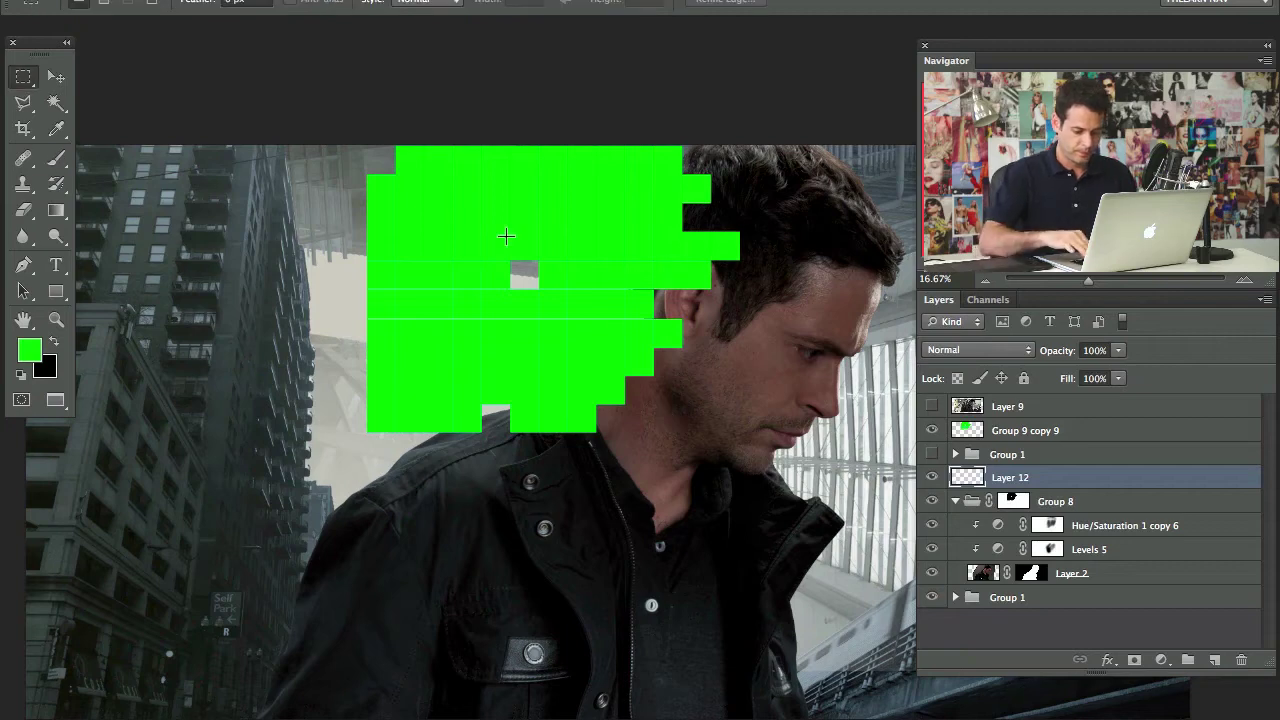
key("ctrl+plus")
key("ctrl+plus")
key("ctrl+plus")
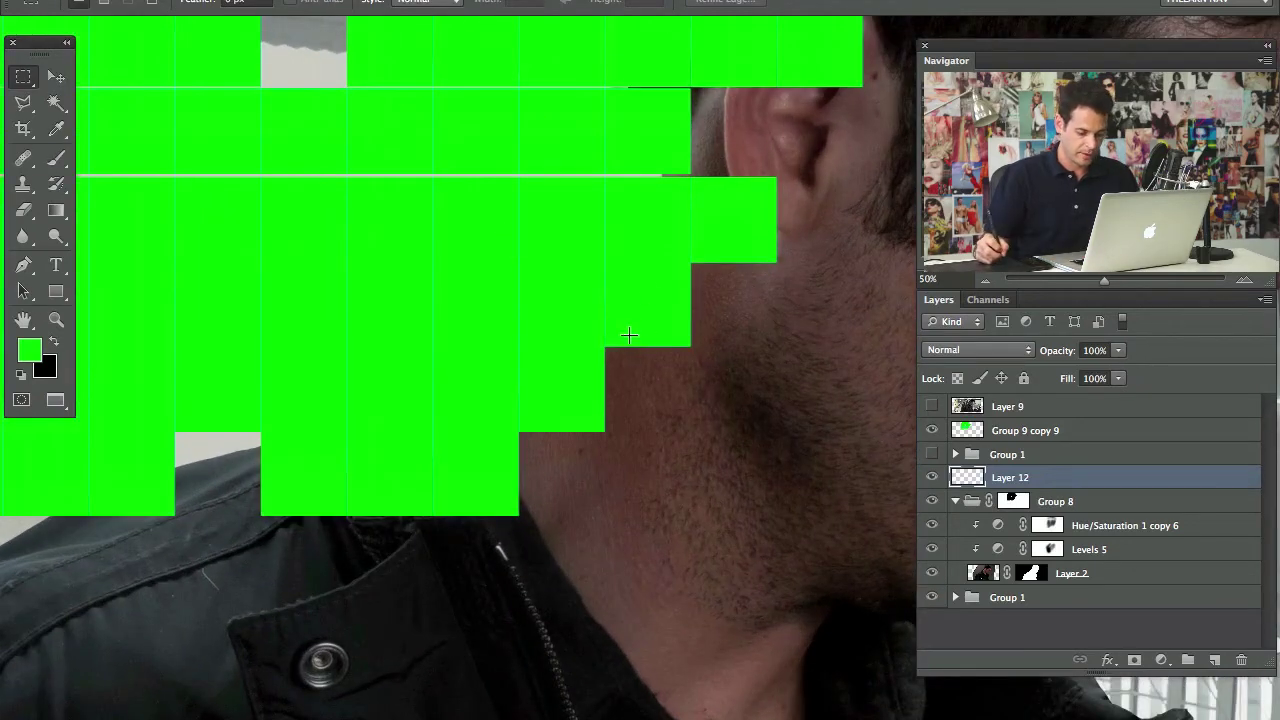
left_click_drag(608, 264, 702, 347)
key("ctrl+minus")
key("ctrl+minus")
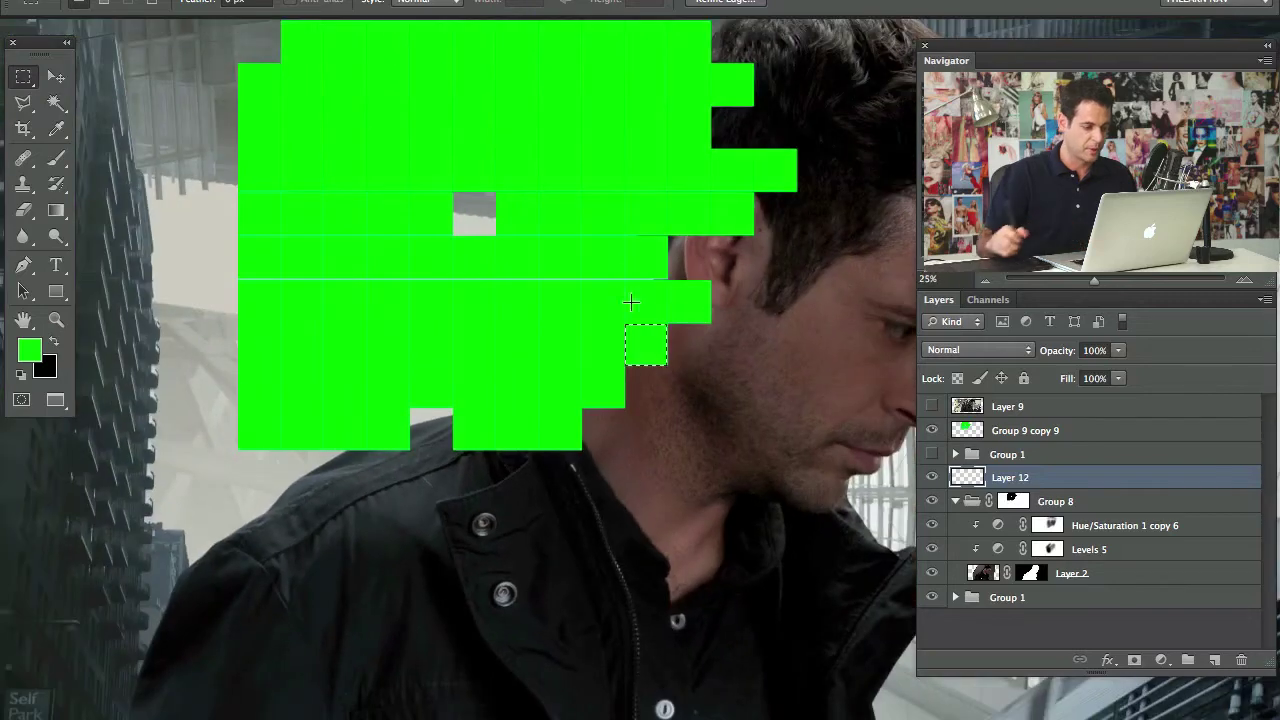
left_click(932, 430)
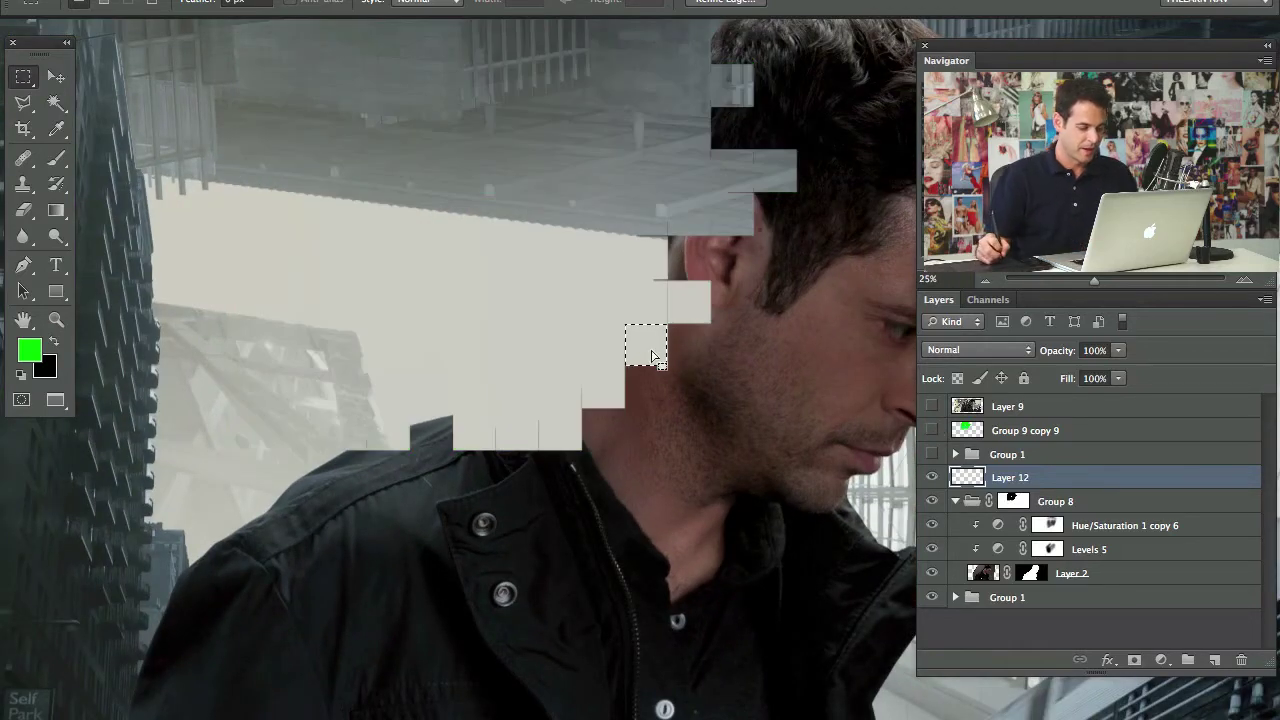
left_click_drag(648, 370, 477, 436)
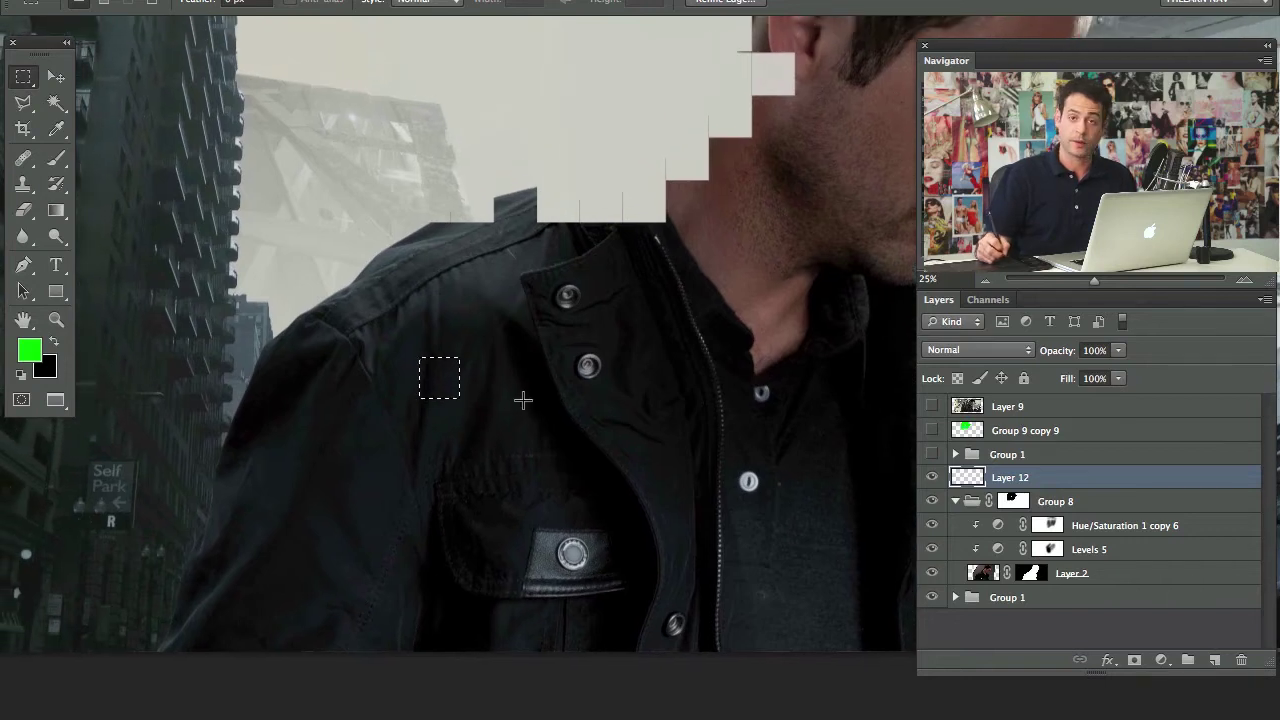
Step: Add a Curves adjustment above Hue/Saturation 1 copy 6, darken the selected square with a point at input 193, output 61, and check its mask
left_click(1090, 526)
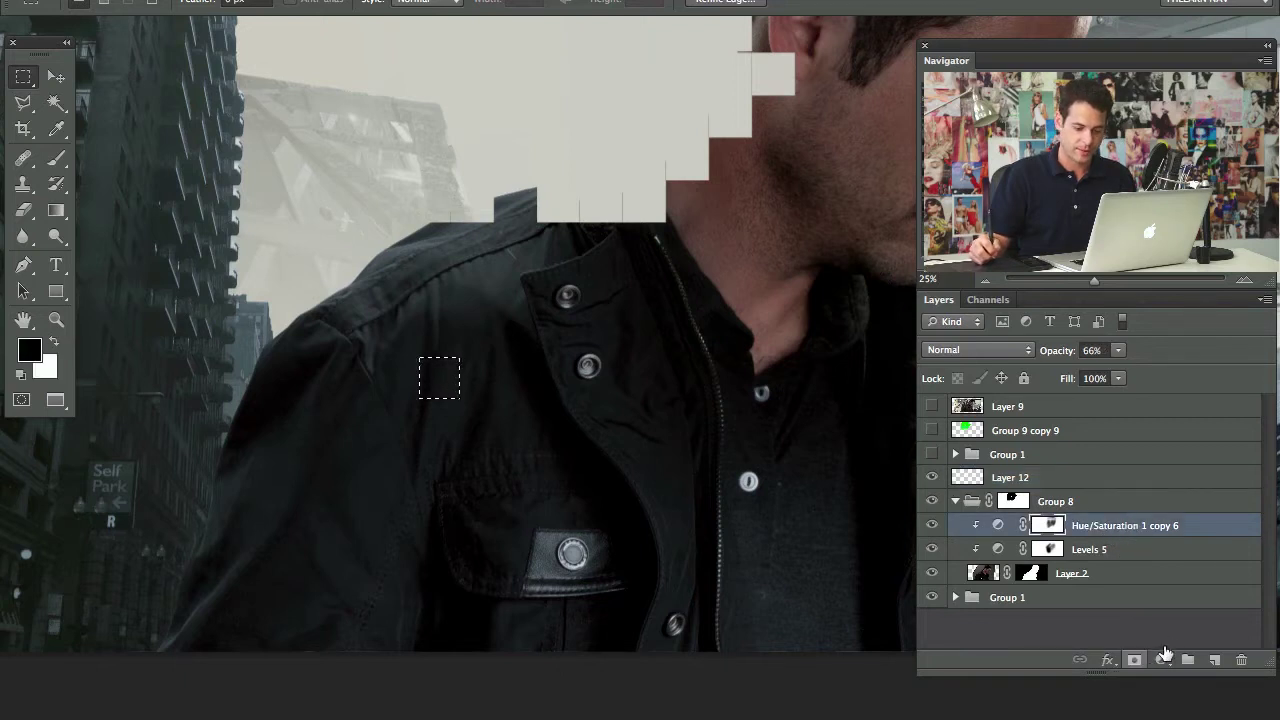
left_click(1161, 660)
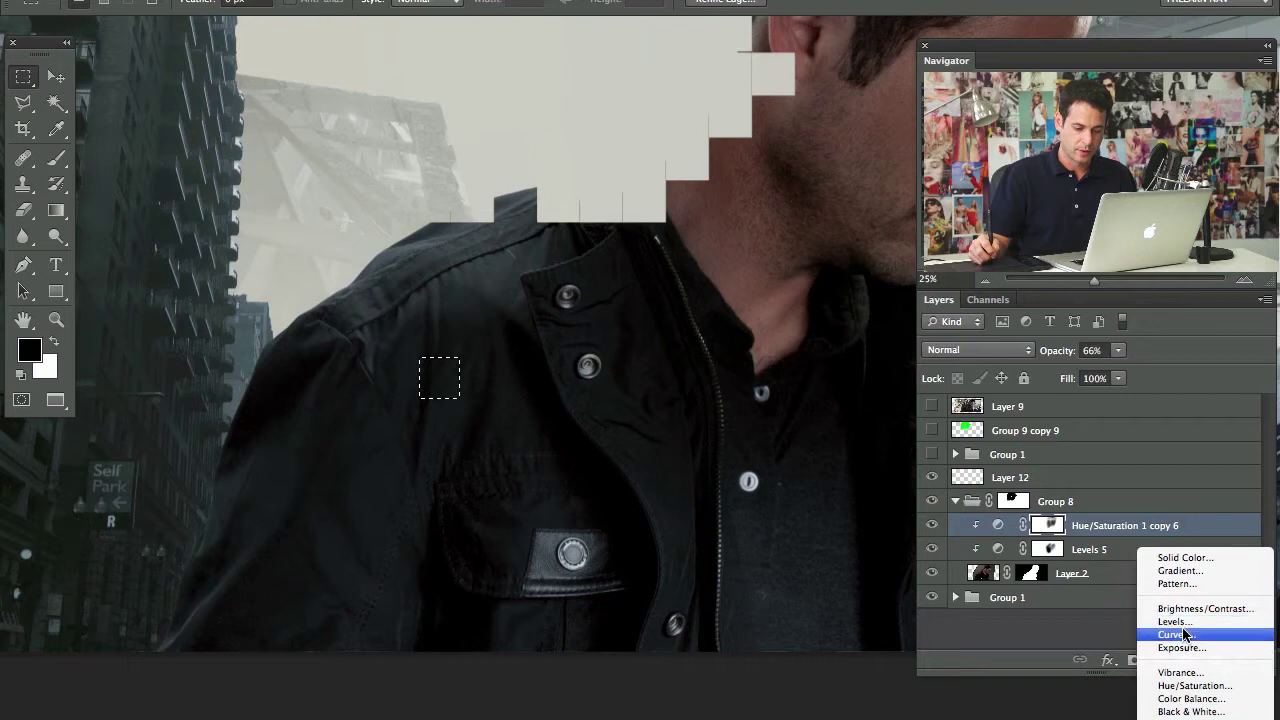
left_click(1175, 635)
left_click_drag(225, 214, 257, 265)
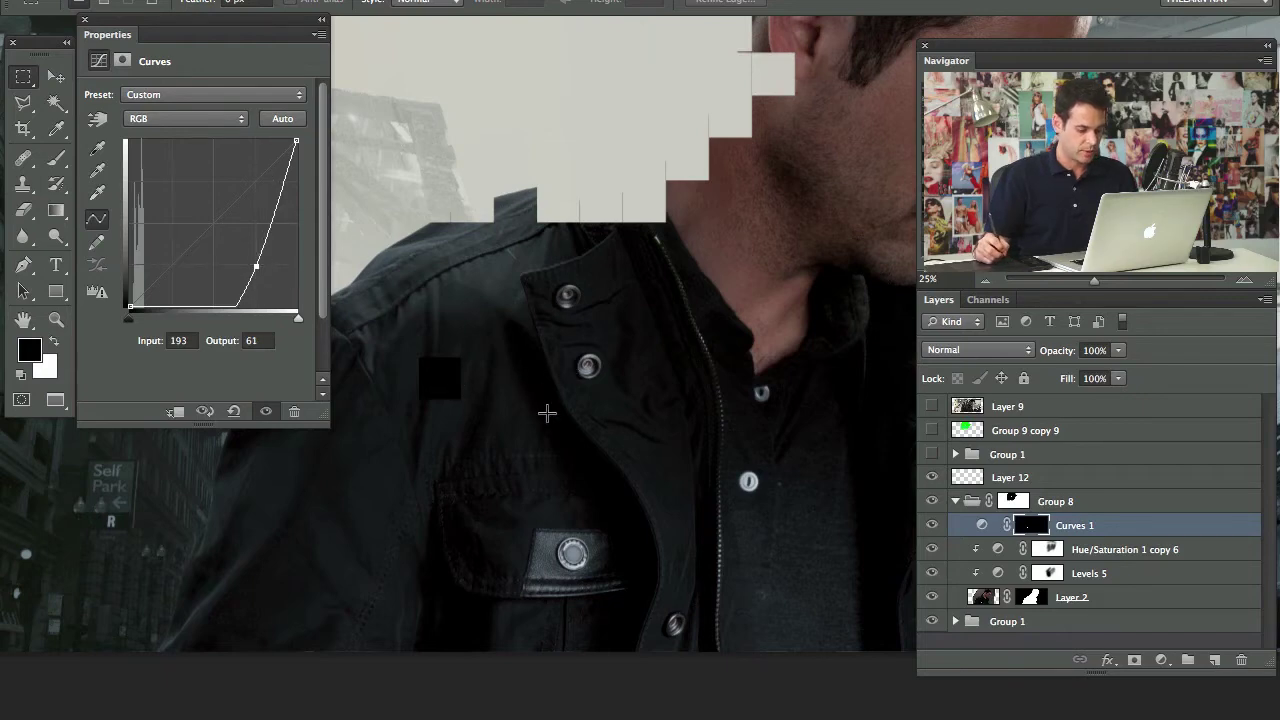
left_click(1027, 536, "alt")
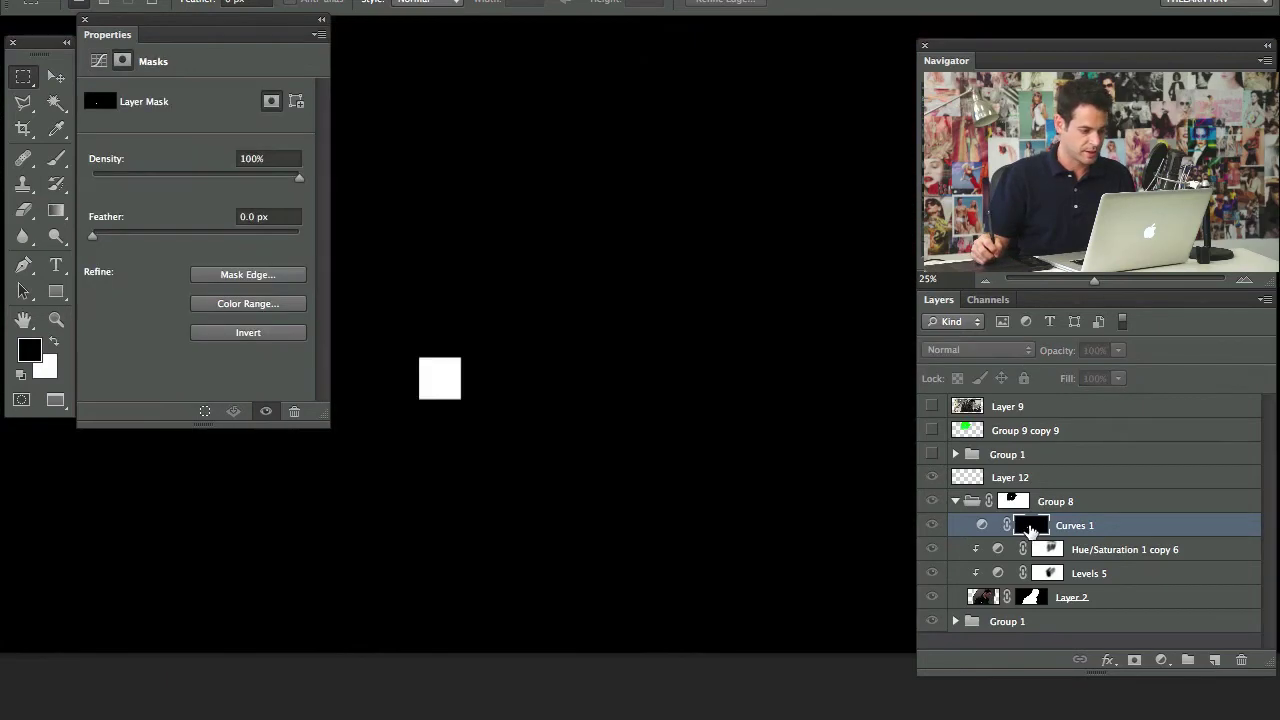
left_click(1024, 532, "alt")
Step: Fill a tall rectangle above the chest pocket and three medium squares beside it white in the Curves mask to darken them
left_click_drag(457, 391, 547, 532)
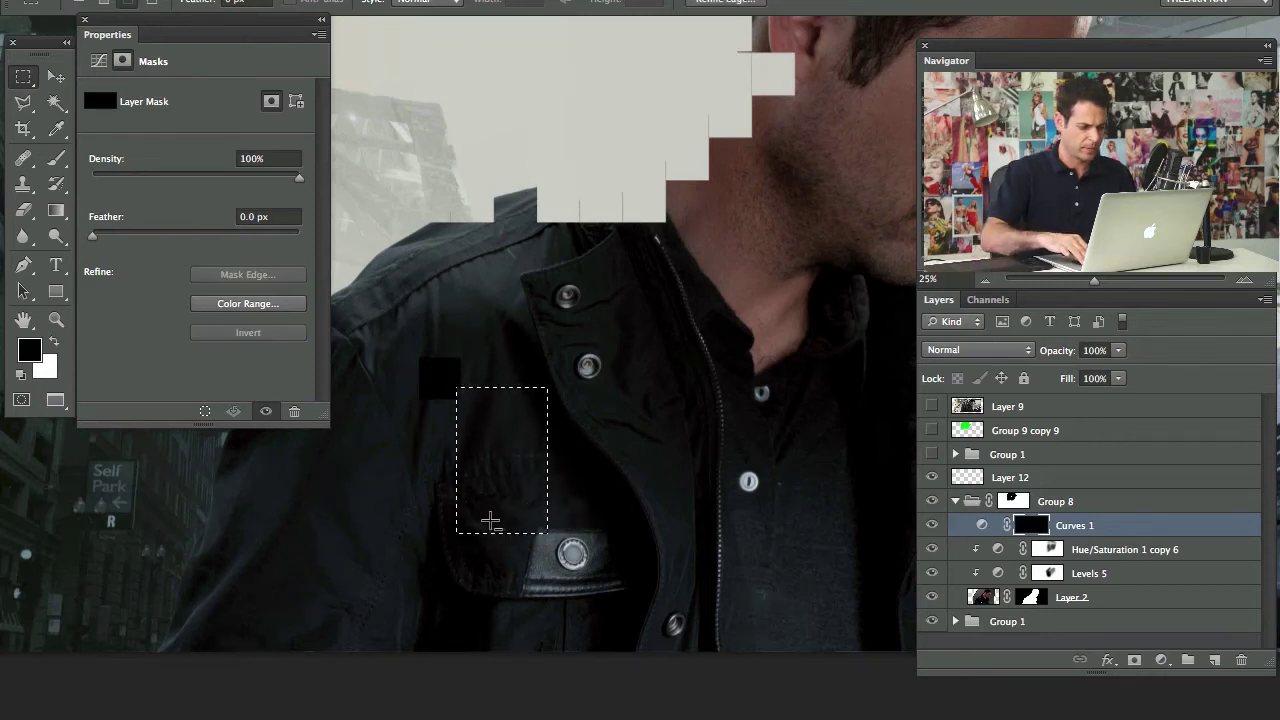
key("alt+Delete")
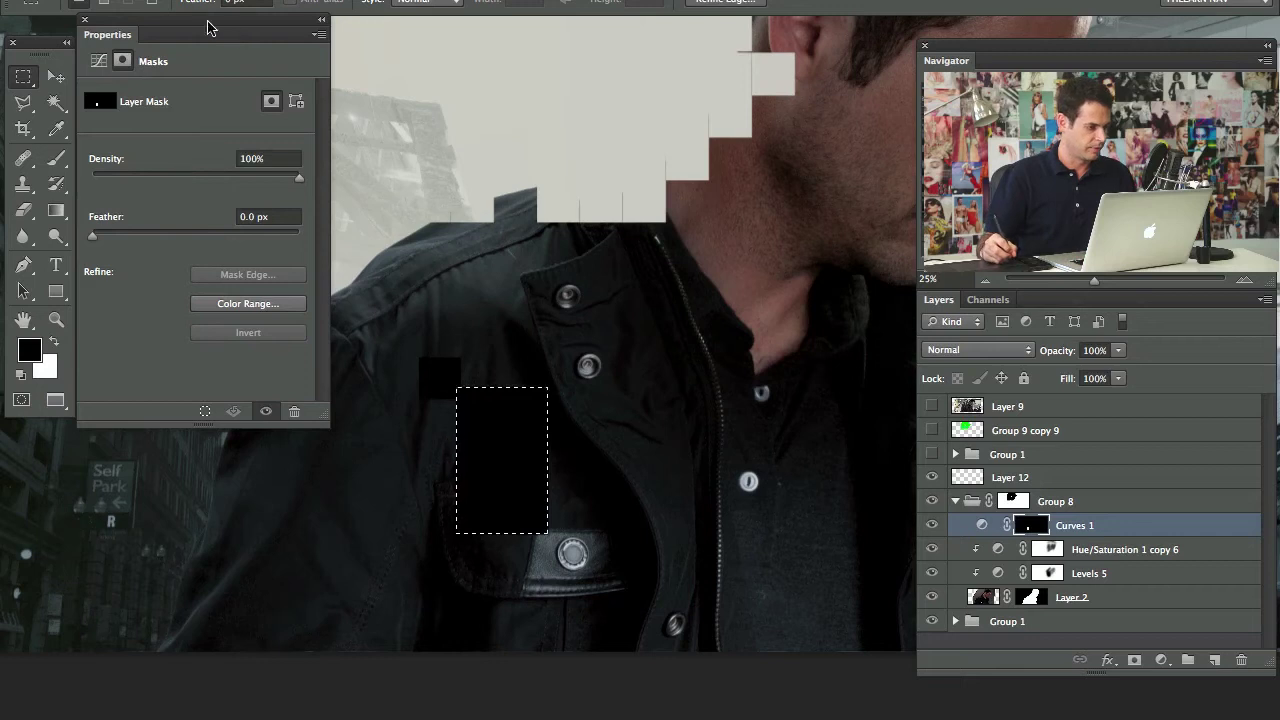
left_click(85, 20)
left_click_drag(362, 437, 405, 596)
key("ctrl+BackSpace")
key("alt+BackSpace")
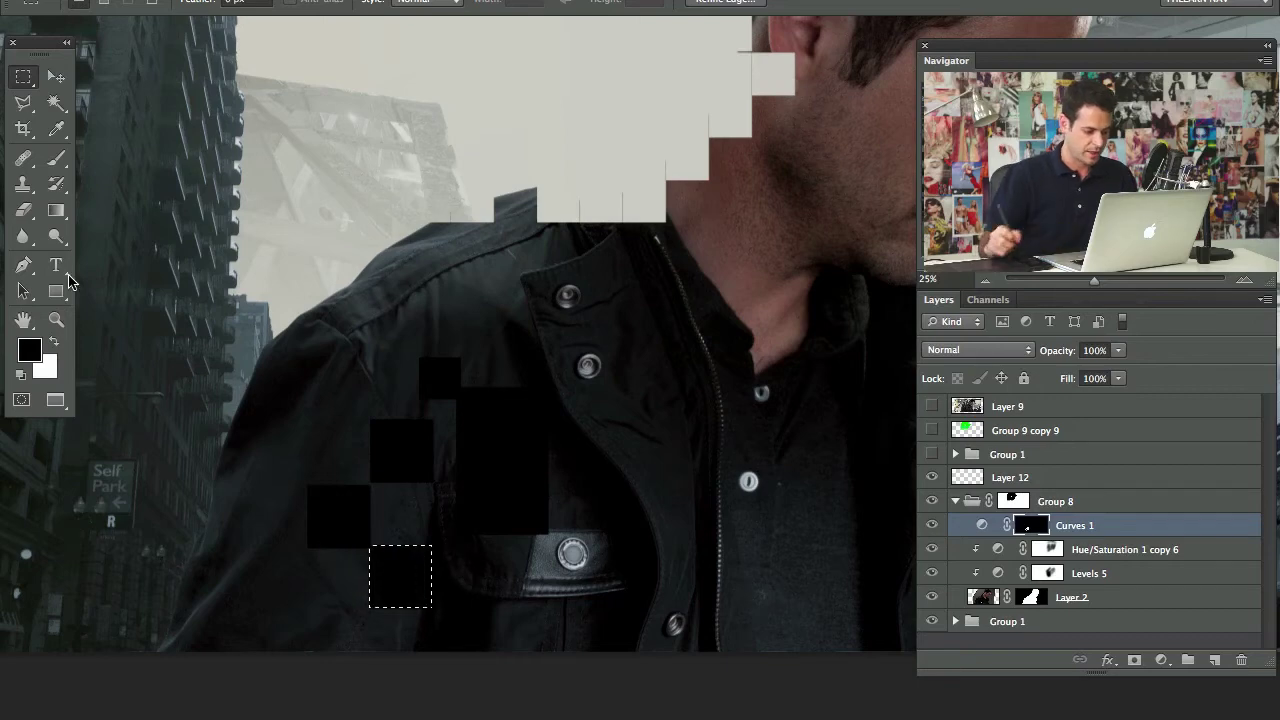
Step: Add an overlapping dark square beside the chest pocket and a smaller one on the upper sleeve in the Curves mask
key("ctrl+plus")
left_click_drag(193, 551, 512, 497)
left_click_drag(470, 620, 516, 614)
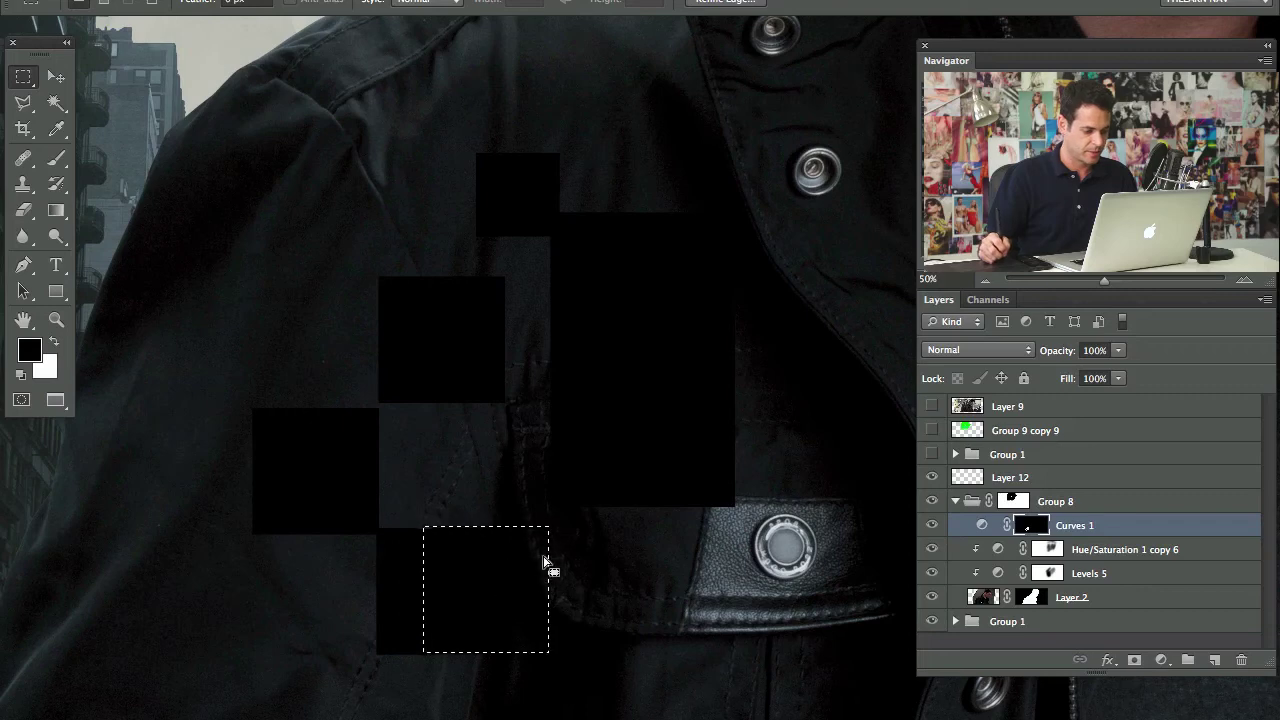
left_click_drag(579, 533, 670, 626)
left_click_drag(616, 600, 315, 300)
key("alt+BackSpace")
key("alt+BackSpace")
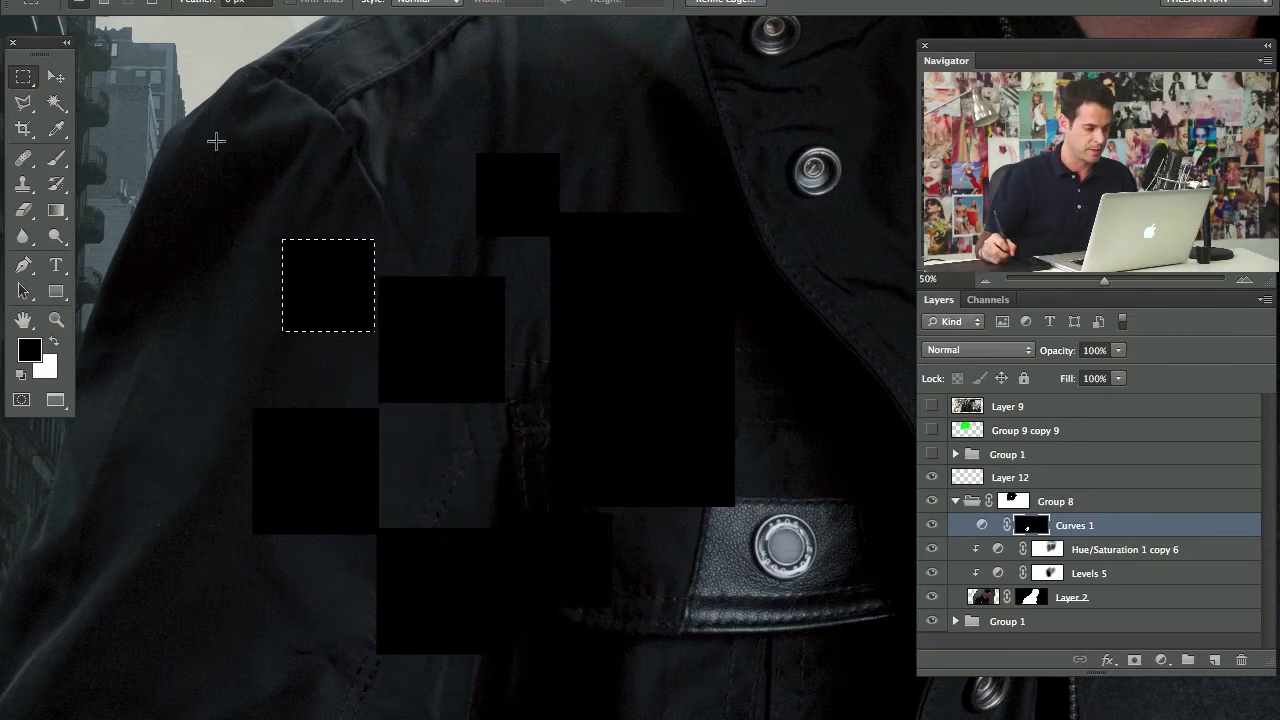
Step: Redo the small sleeve square, and darken same-size squares below the shoulder seam and on the upper chest in the Curves 1 mask
left_click_drag(398, 355, 428, 534)
key("ctrl+z")
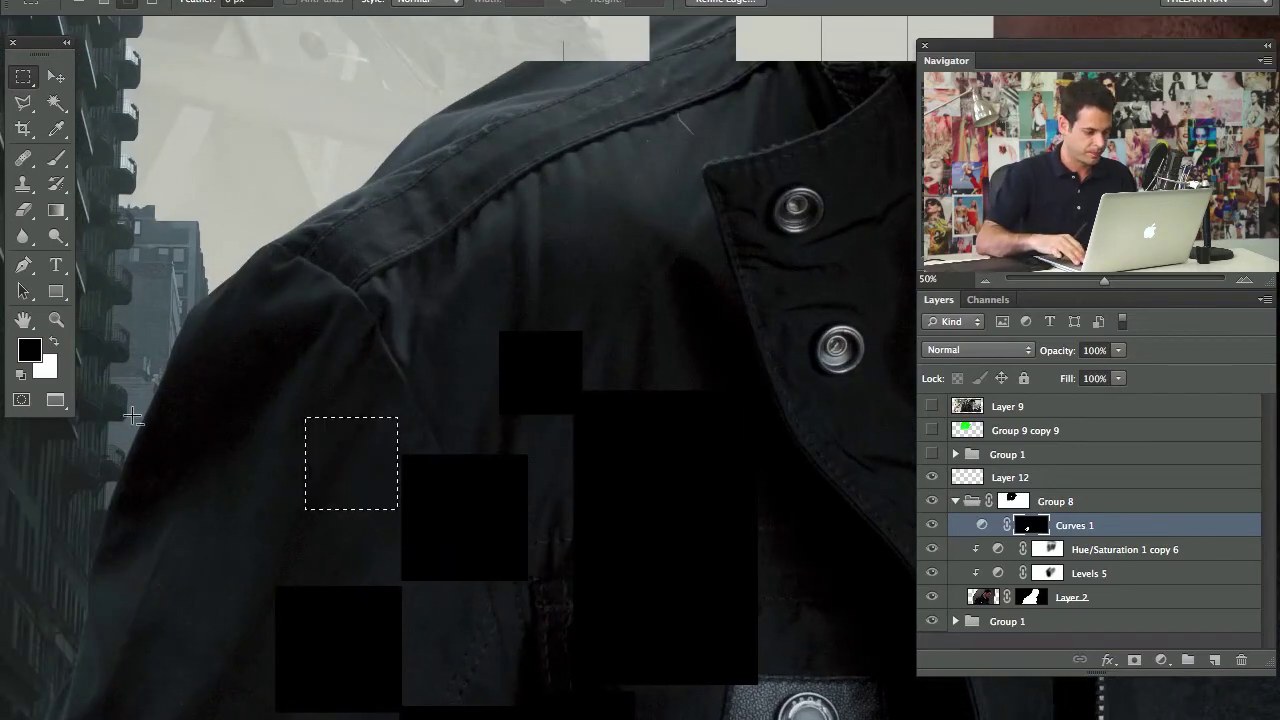
key("alt+BackSpace")
left_click_drag(363, 457, 451, 349)
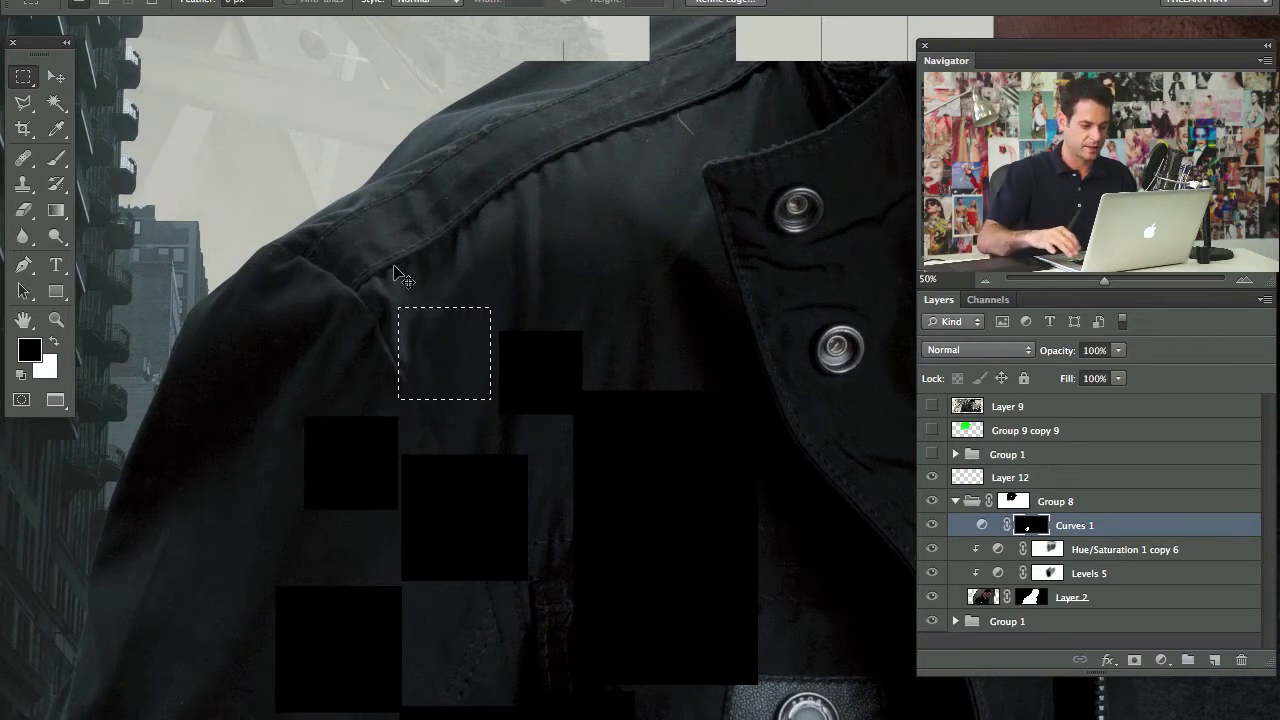
key("alt+BackSpace")
left_click_drag(601, 289, 633, 292)
key("alt+BackSpace")
Step: Darken more small squares beside the tall rectangle and just below the chest pocket in the Curves 1 mask
scroll(280, 343, "right", 5)
scroll(280, 343, "down", 1)
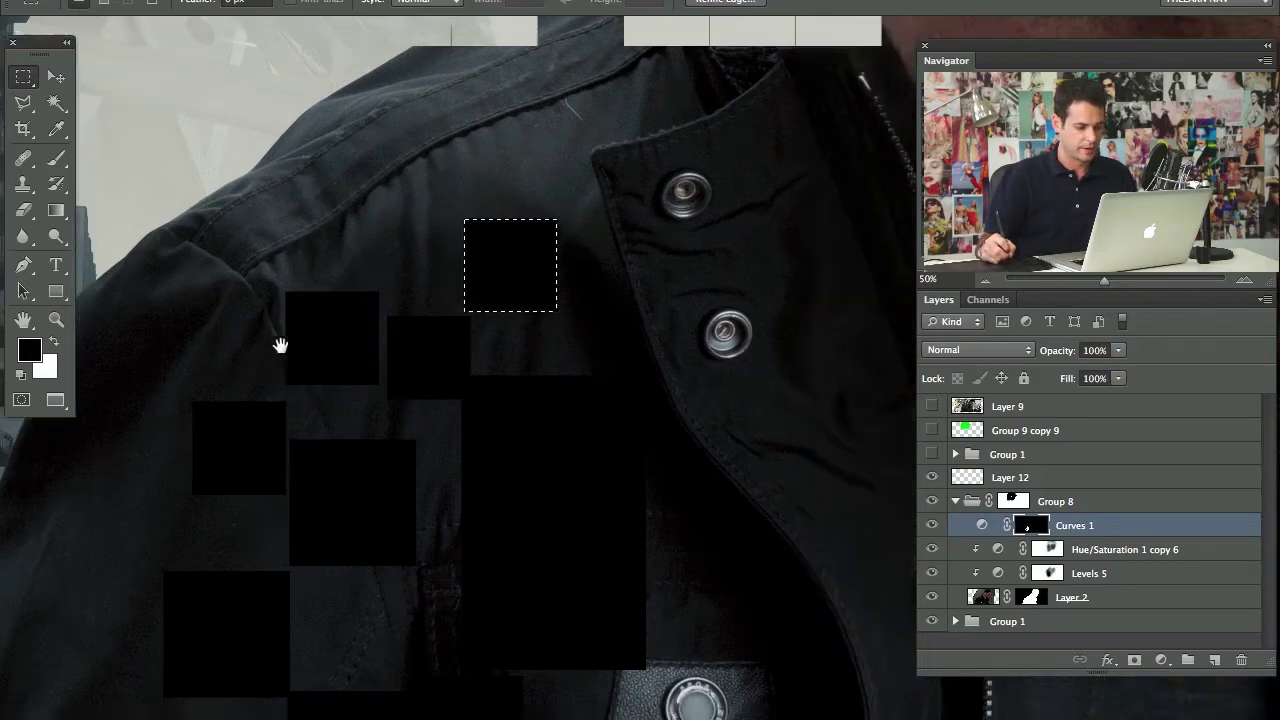
left_click_drag(423, 243, 601, 551)
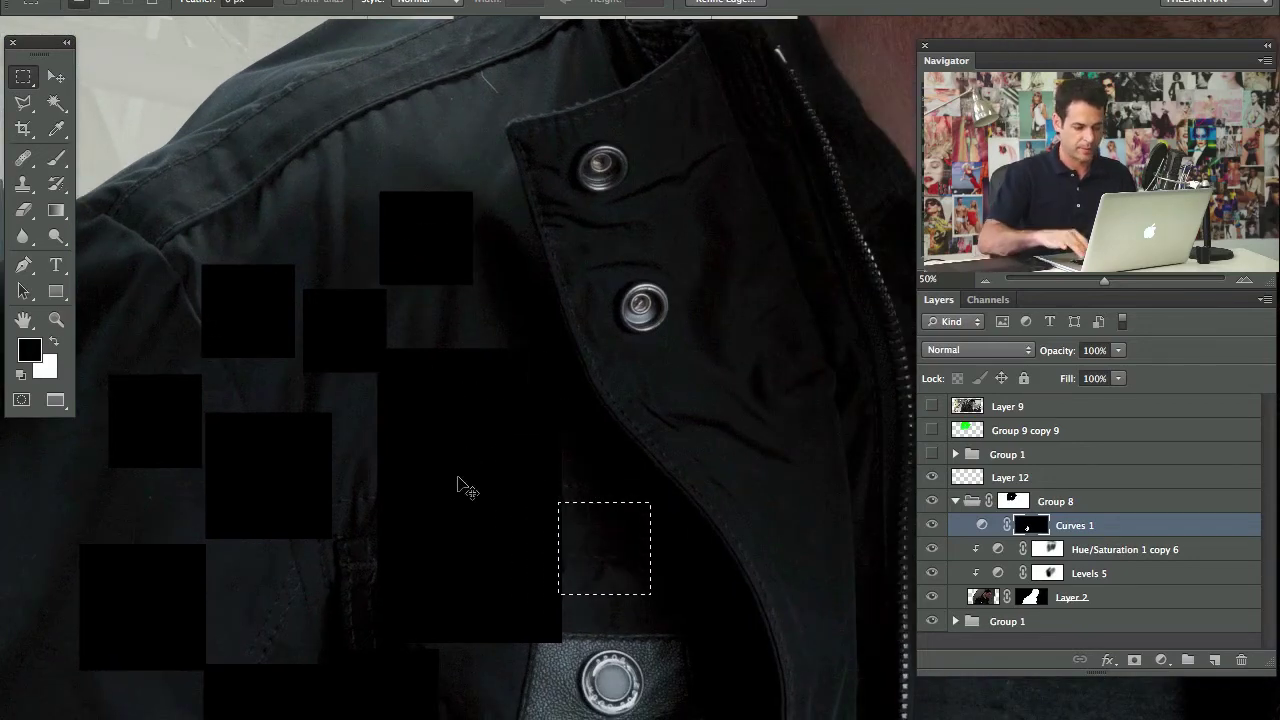
key("alt+BackSpace")
scroll(410, 289, "down", 5)
left_click_drag(595, 205, 145, 508)
key("alt+BackSpace")
key("alt+BackSpace")
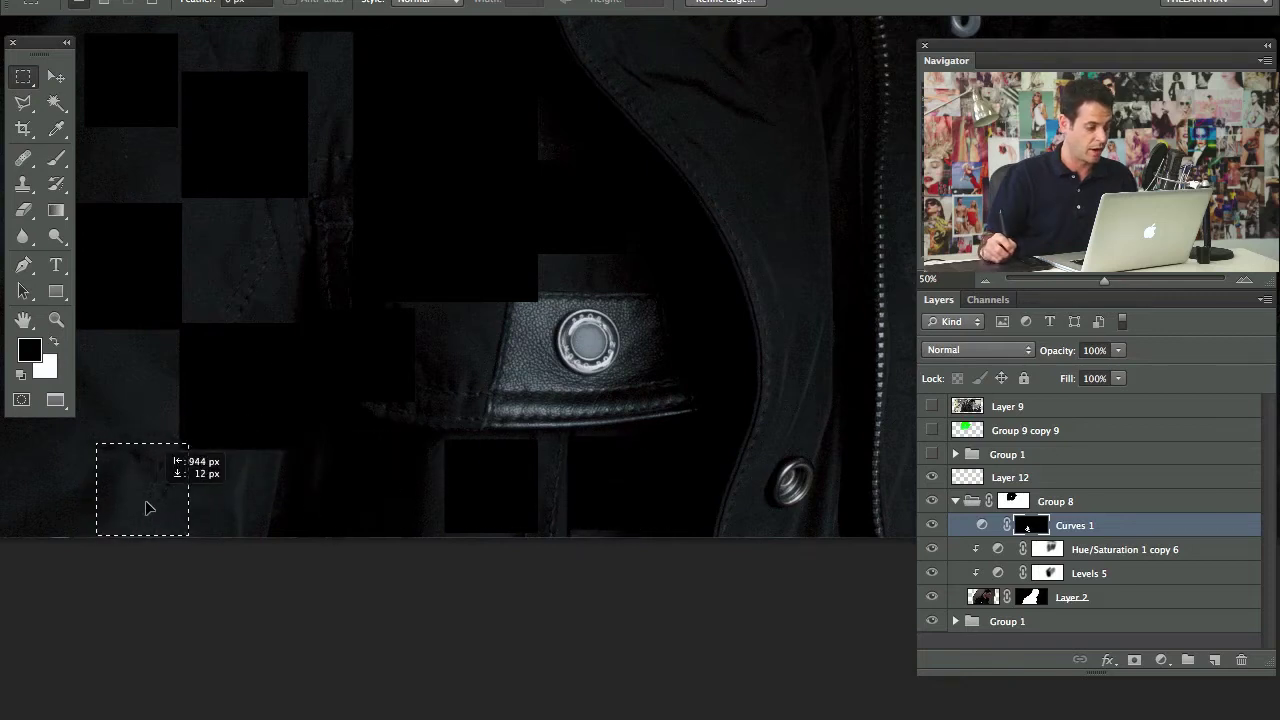
Step: Darken two small diagonally adjoining squares on the lower sleeve near the image's bottom edge, and clear the selection
key("alt+BackSpace")
left_click_drag(351, 442, 700, 546)
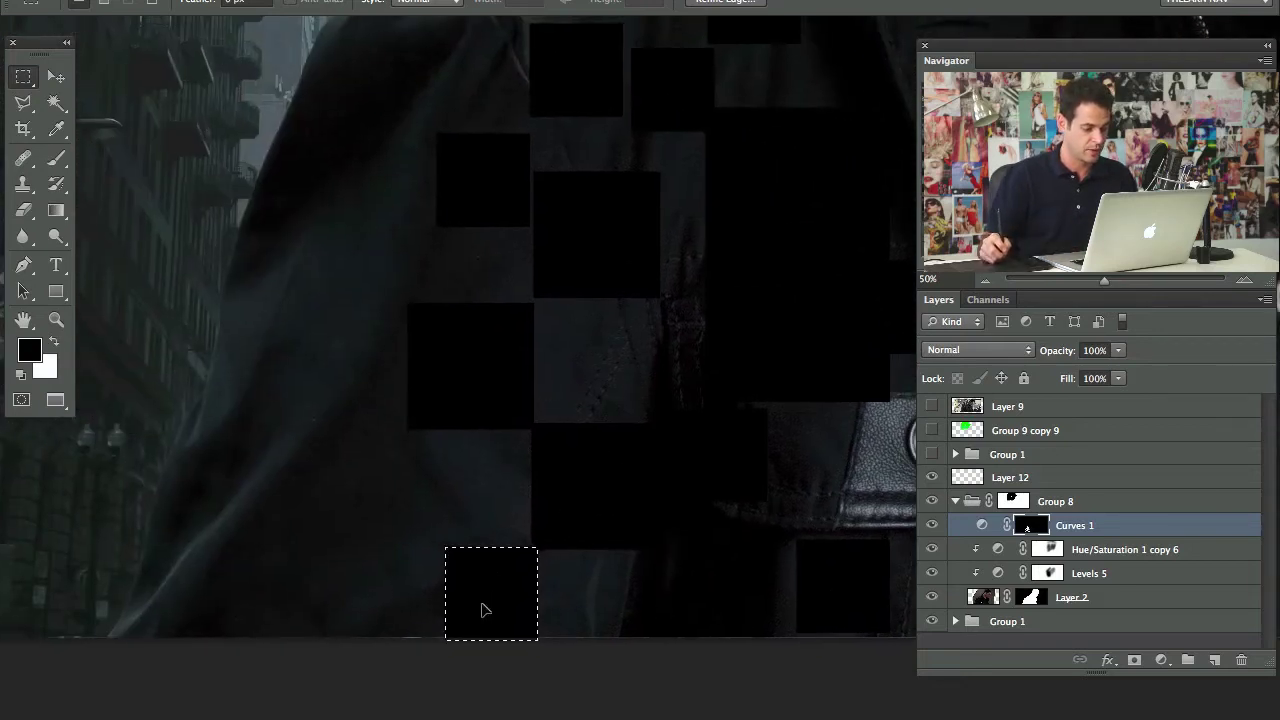
left_click_drag(481, 609, 388, 518)
key("alt+BackSpace")
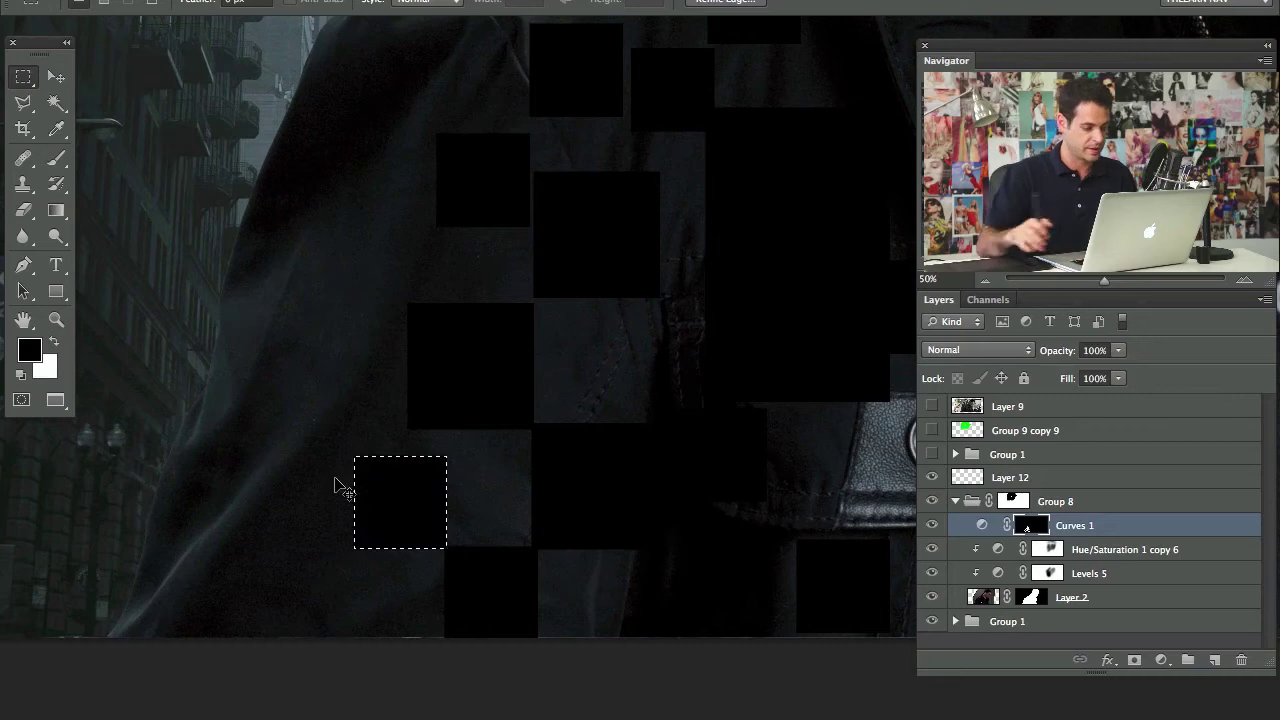
key("ctrl+d")
key("ctrl+minus")
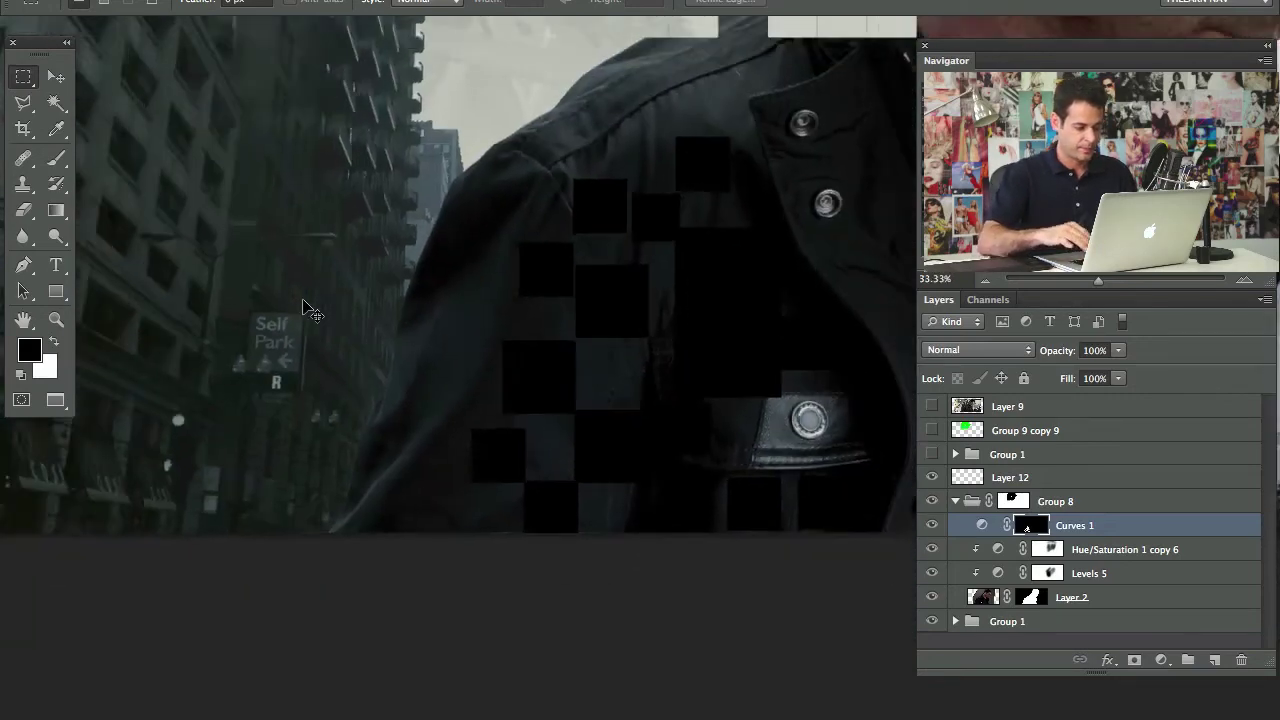
key("ctrl+minus")
left_click_drag(647, 545, 502, 719)
left_click_drag(624, 506, 584, 455)
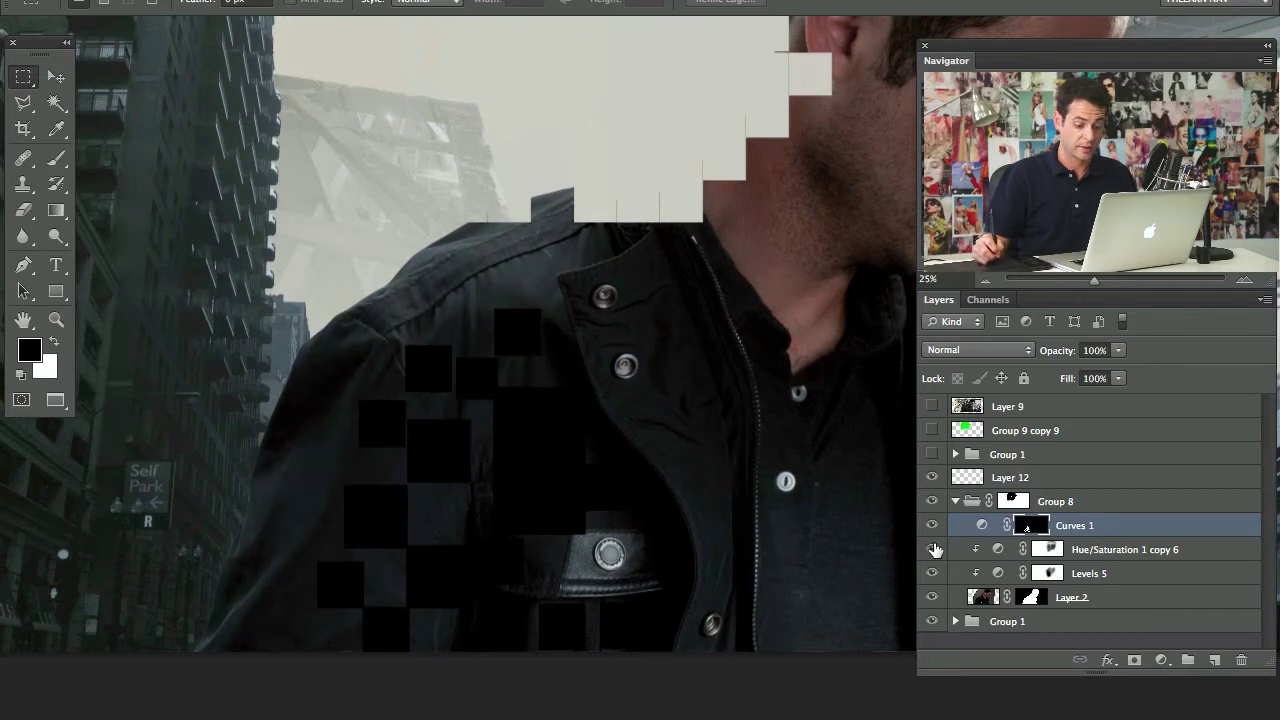
Step: Add a Curves adjustment above Hue/Saturation 1 copy 6 and brighten it with a point at input 102, output 133
left_click(1058, 552)
left_click(1159, 661)
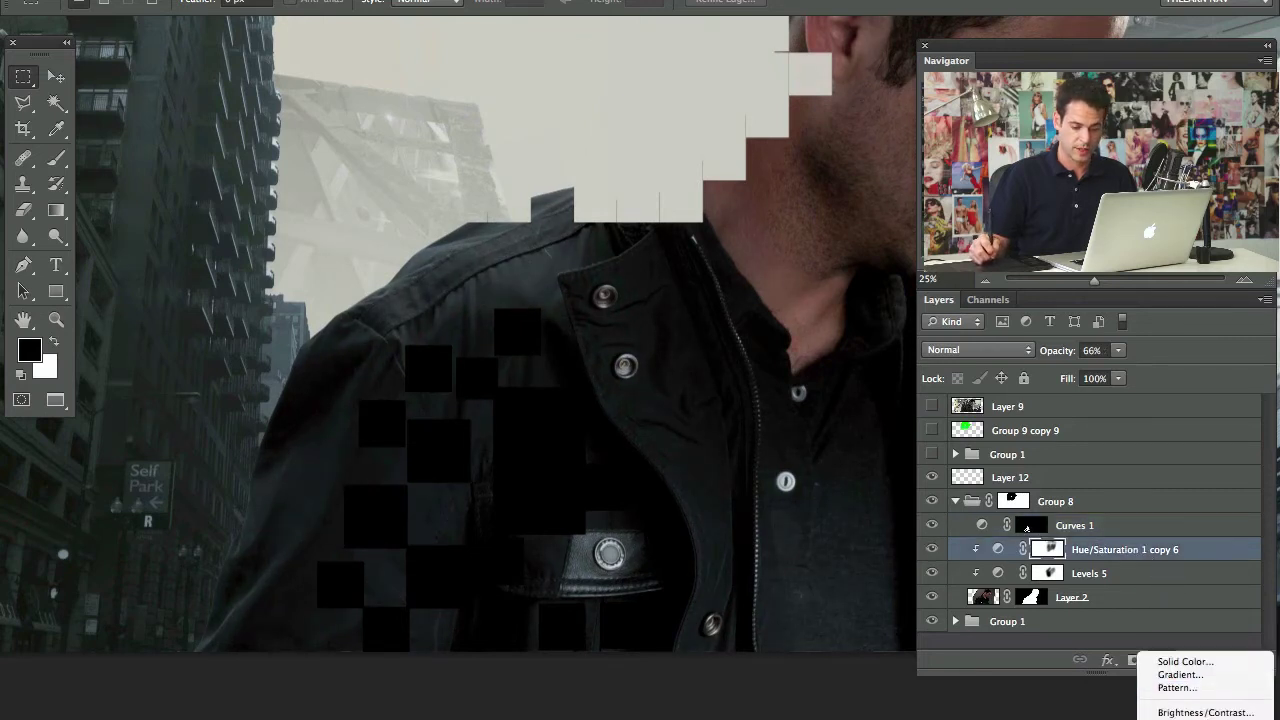
left_click(1170, 646)
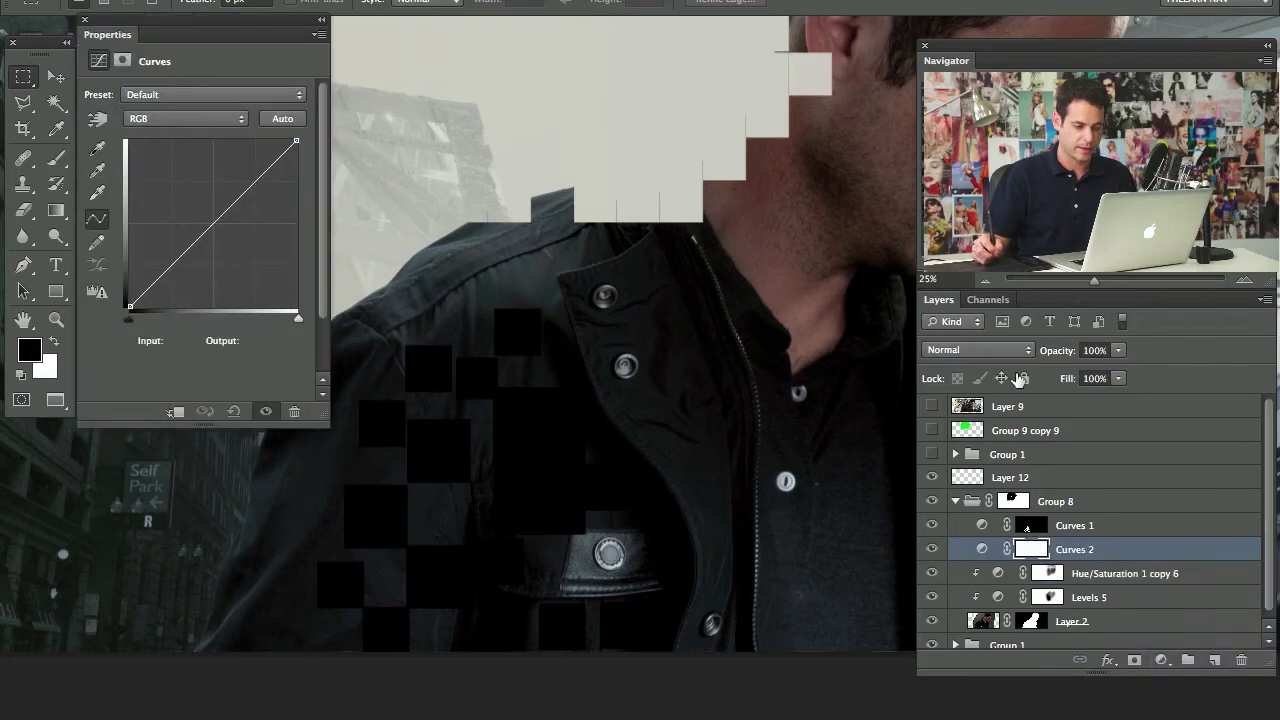
left_click(201, 229)
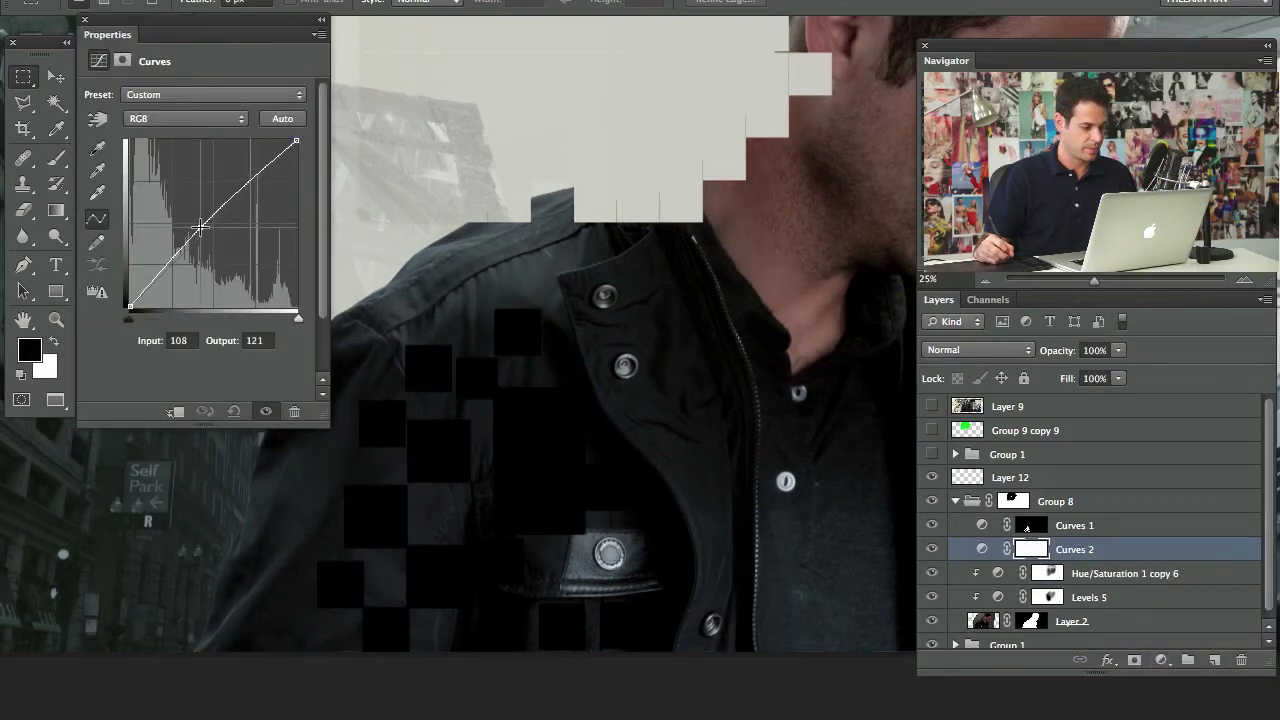
left_click_drag(201, 229, 195, 218)
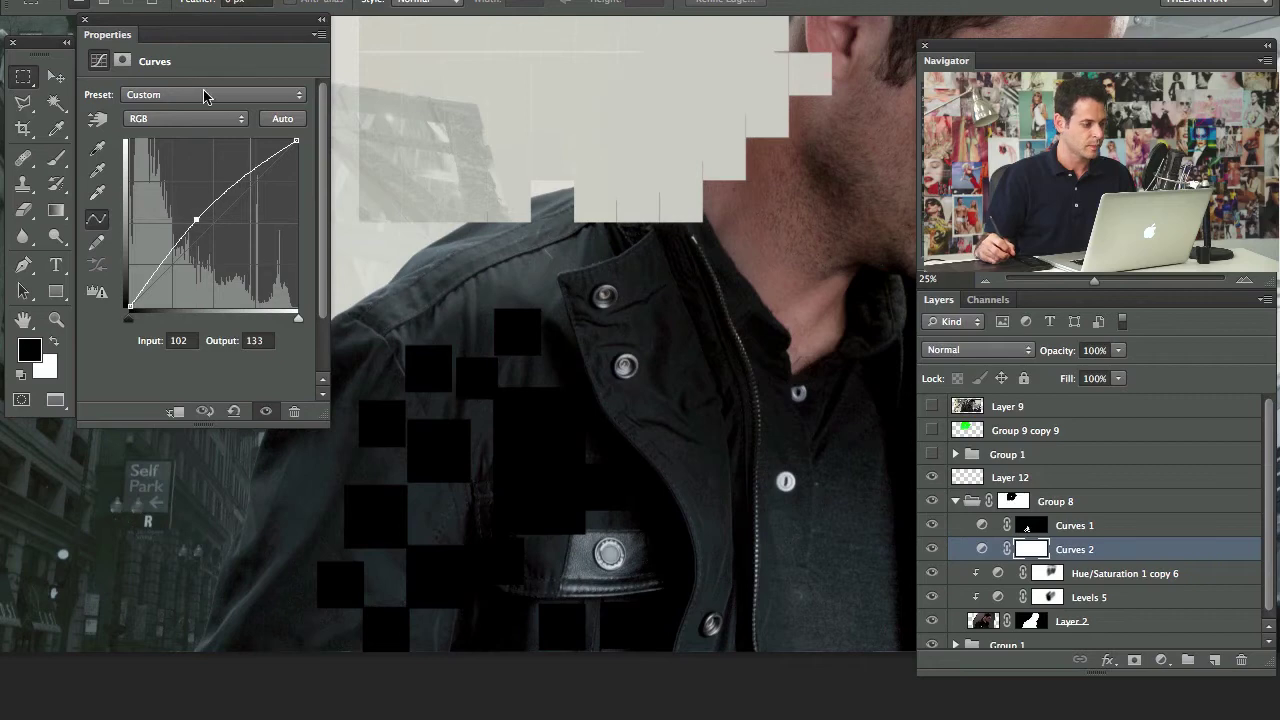
Step: Invert the new Curves mask and paint it white with a 1264 px brush over the jacket's chest around the dark squares
key("ctrl+i")
key("b")
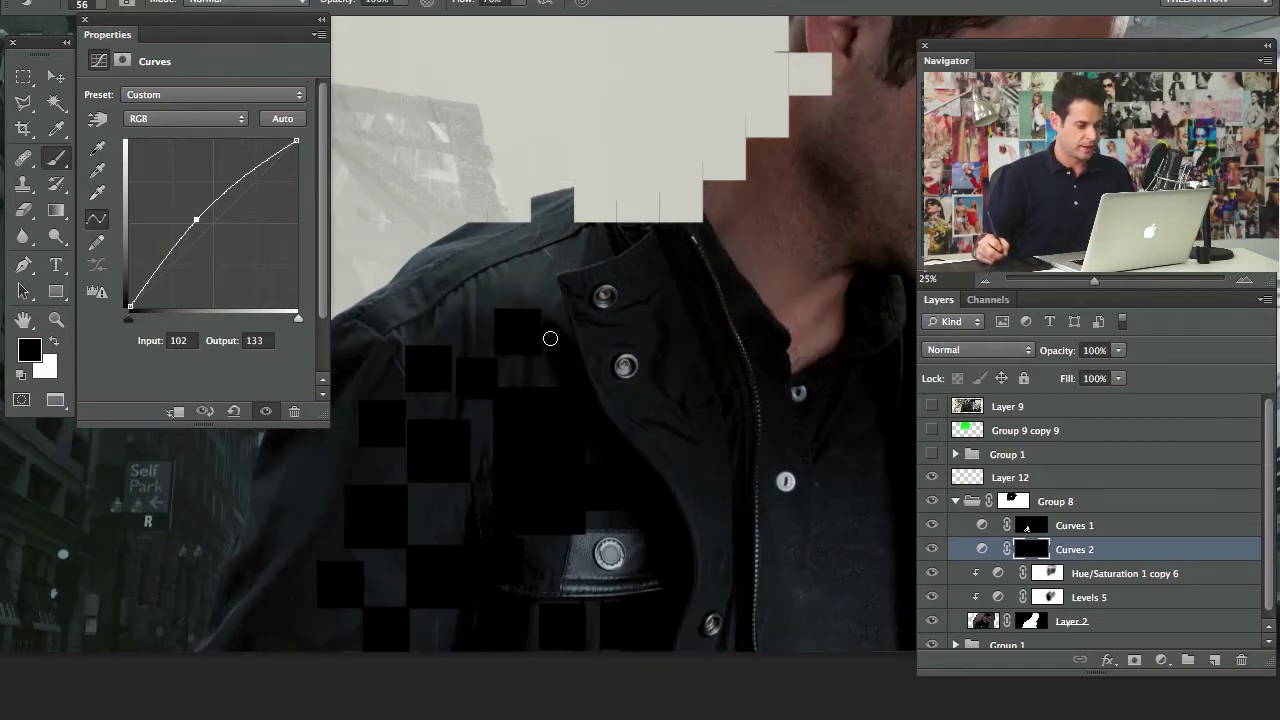
left_click(500, 451, "ctrl+alt")
mouse_move(485, 430)
left_mouse_down()
mouse_move(728, 342)
mouse_move(696, 351)
mouse_move(686, 337)
left_mouse_up()
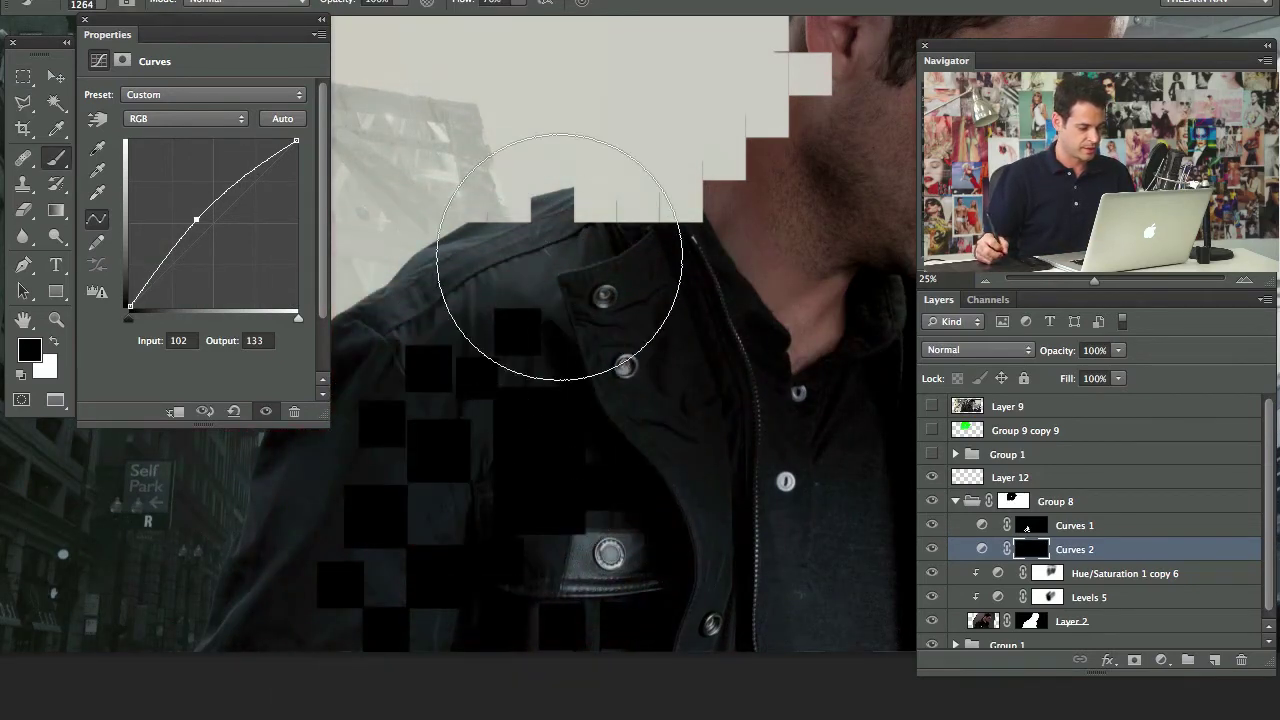
key("x")
left_click(85, 22)
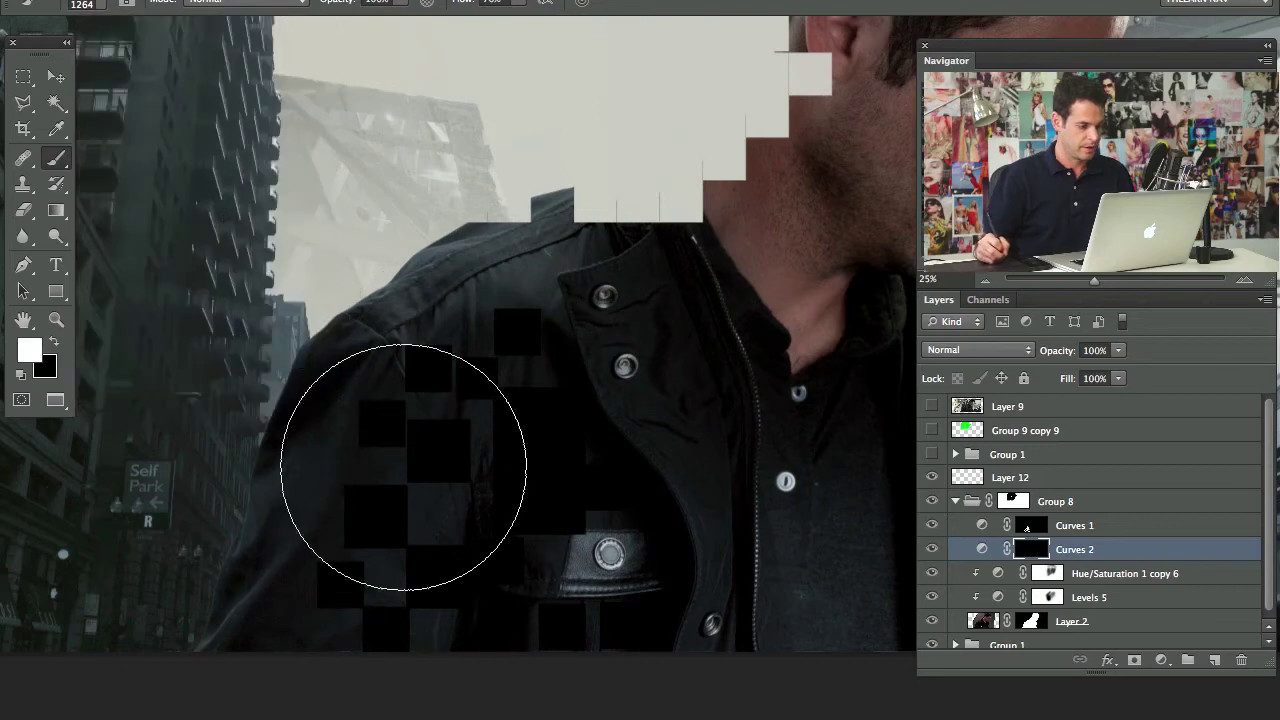
mouse_move(534, 494)
left_mouse_down()
mouse_move(479, 615)
mouse_move(522, 377)
mouse_move(594, 543)
left_mouse_up()
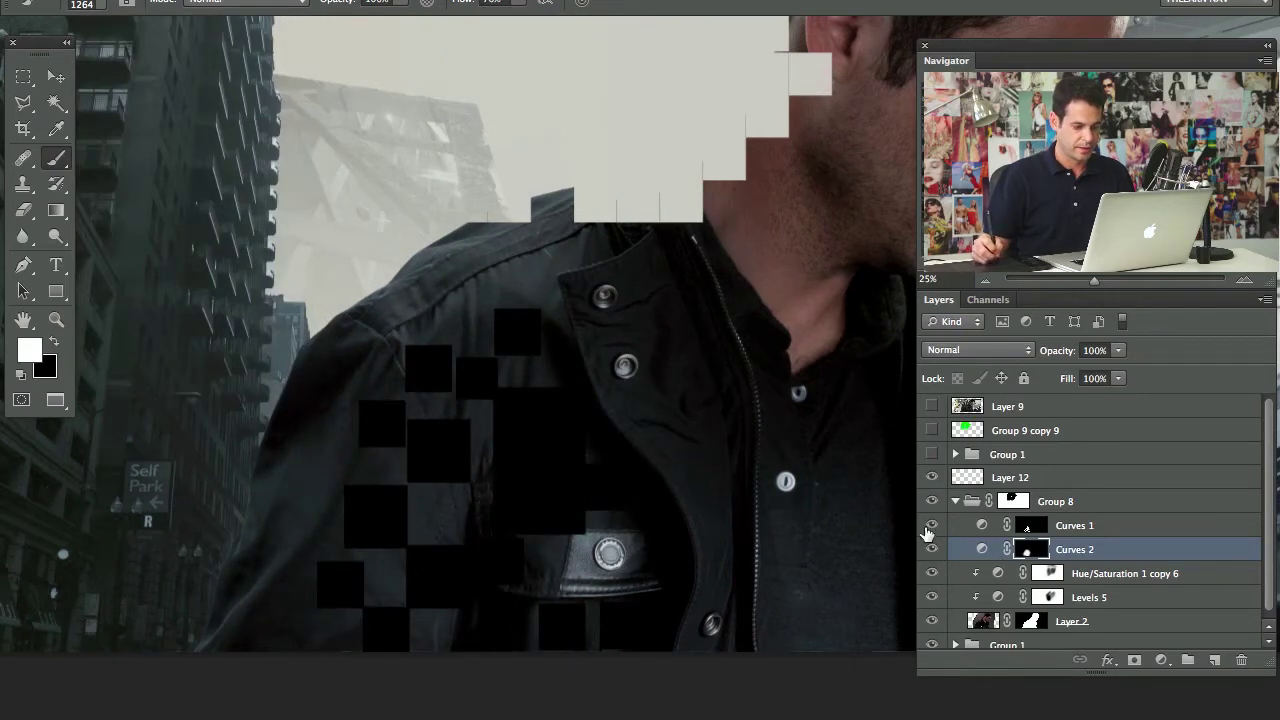
left_click_drag(636, 410, 580, 593)
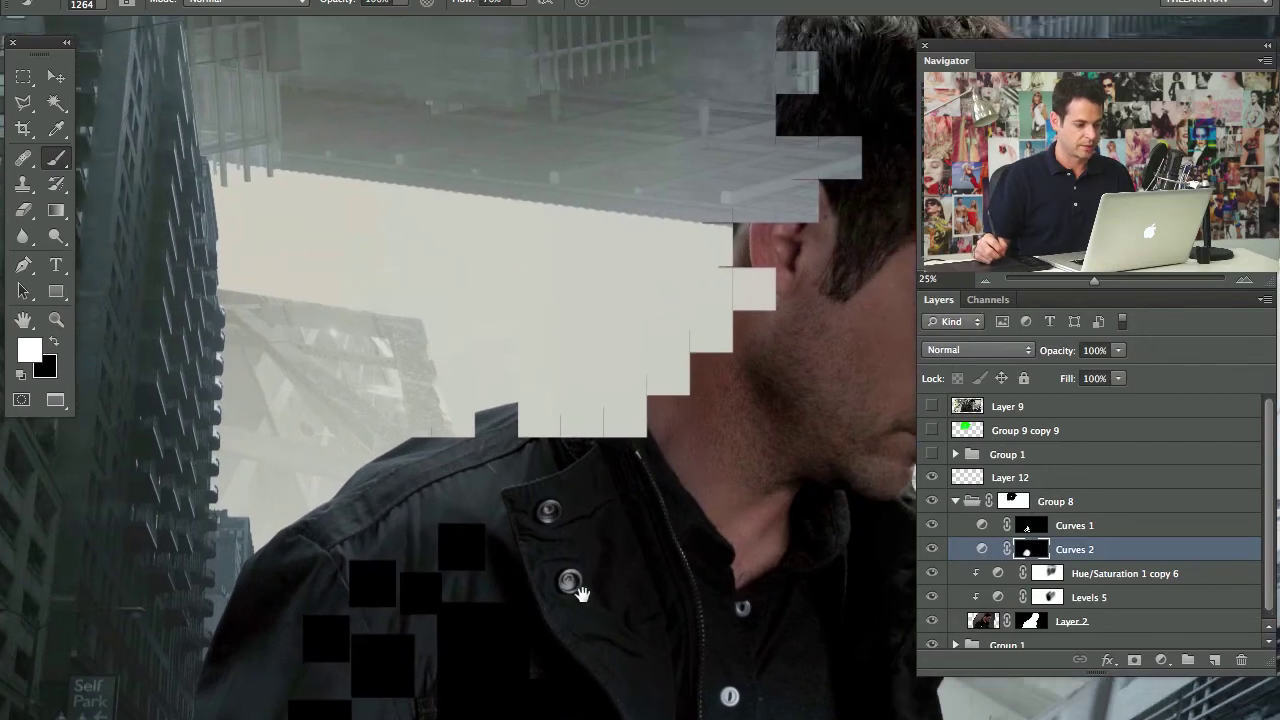
key("super+minus")
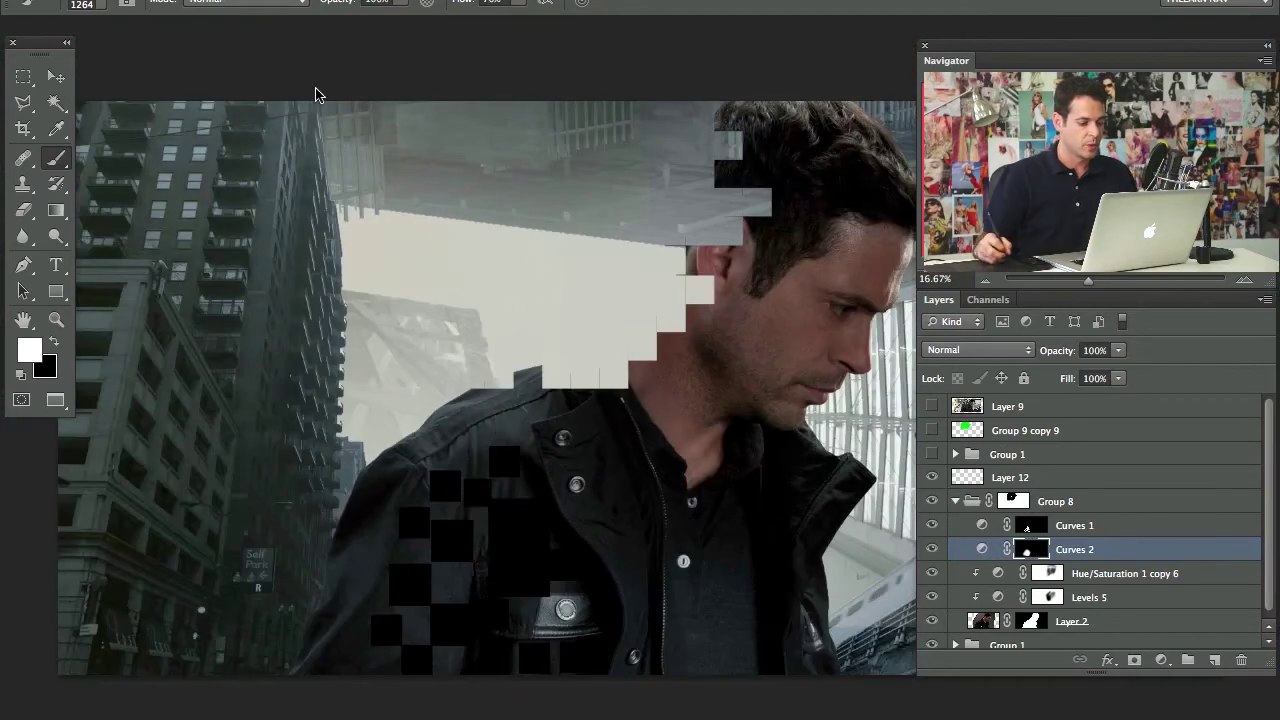
left_click_drag(608, 478, 585, 511)
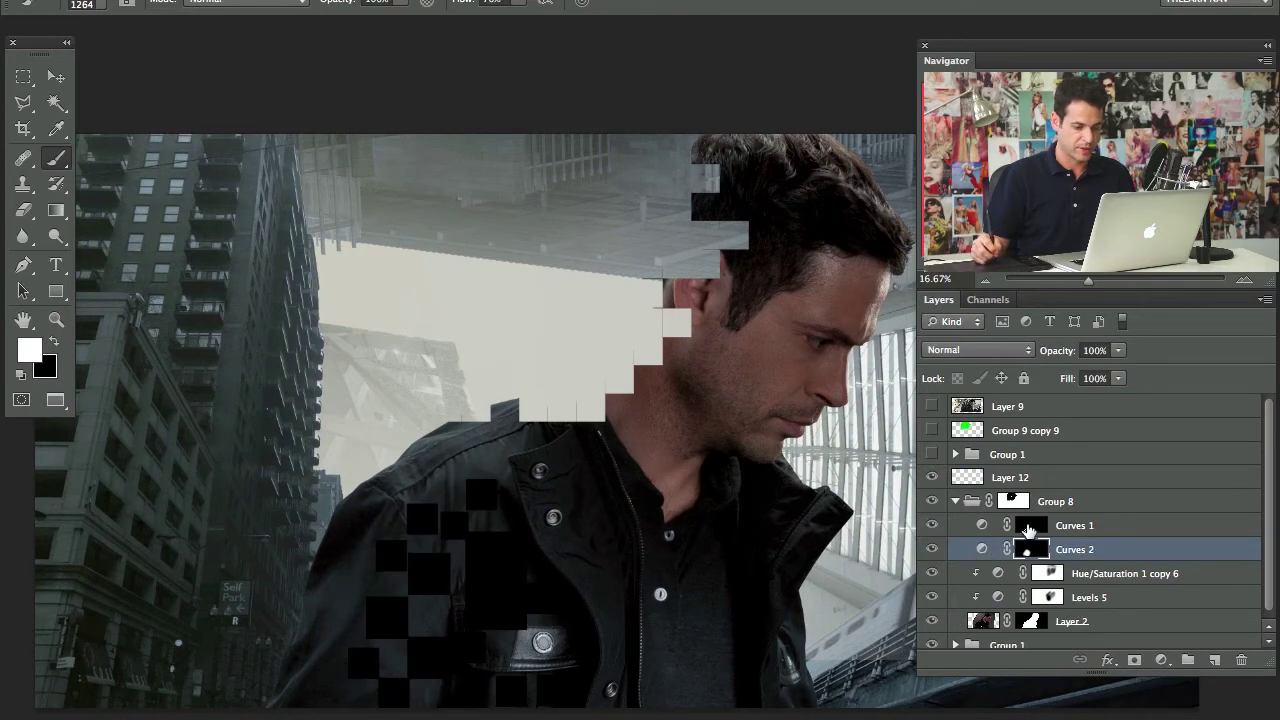
Step: Show and expand the Group 1 of flying pieces, hide every photo layer in it except _MG_8952.jpg, and select that layer for moving
left_click(931, 455)
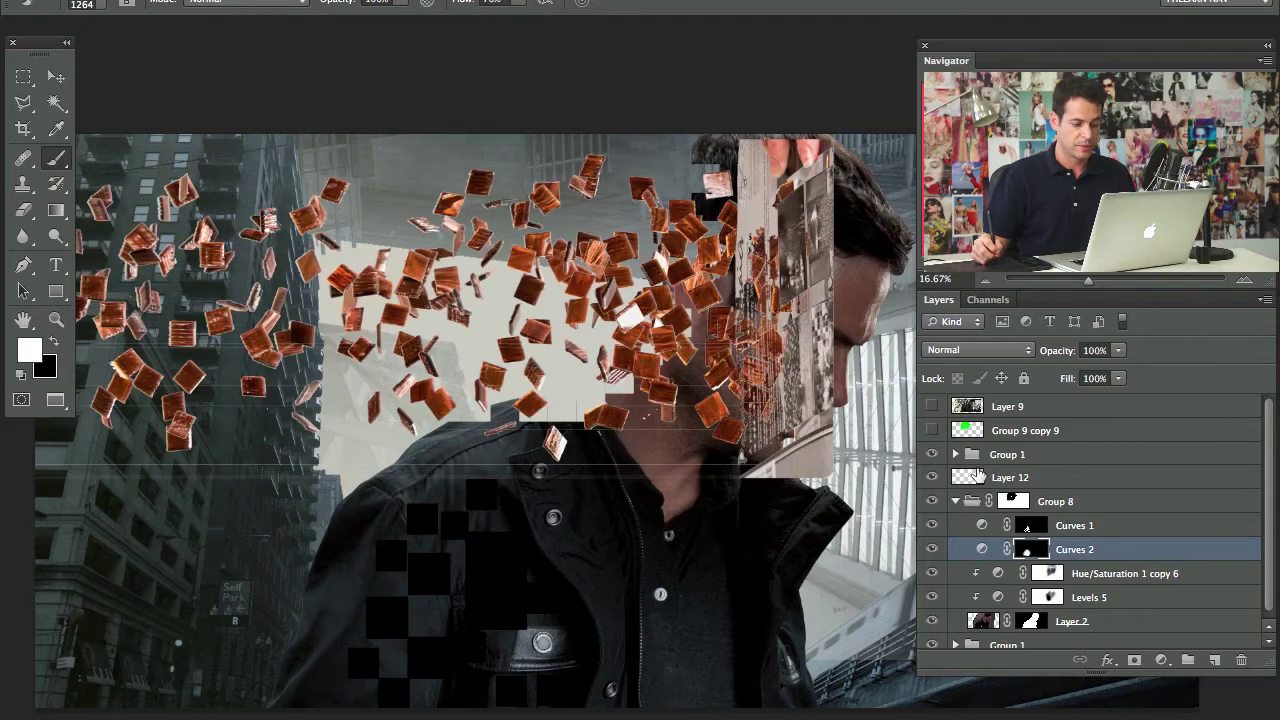
left_click(955, 455)
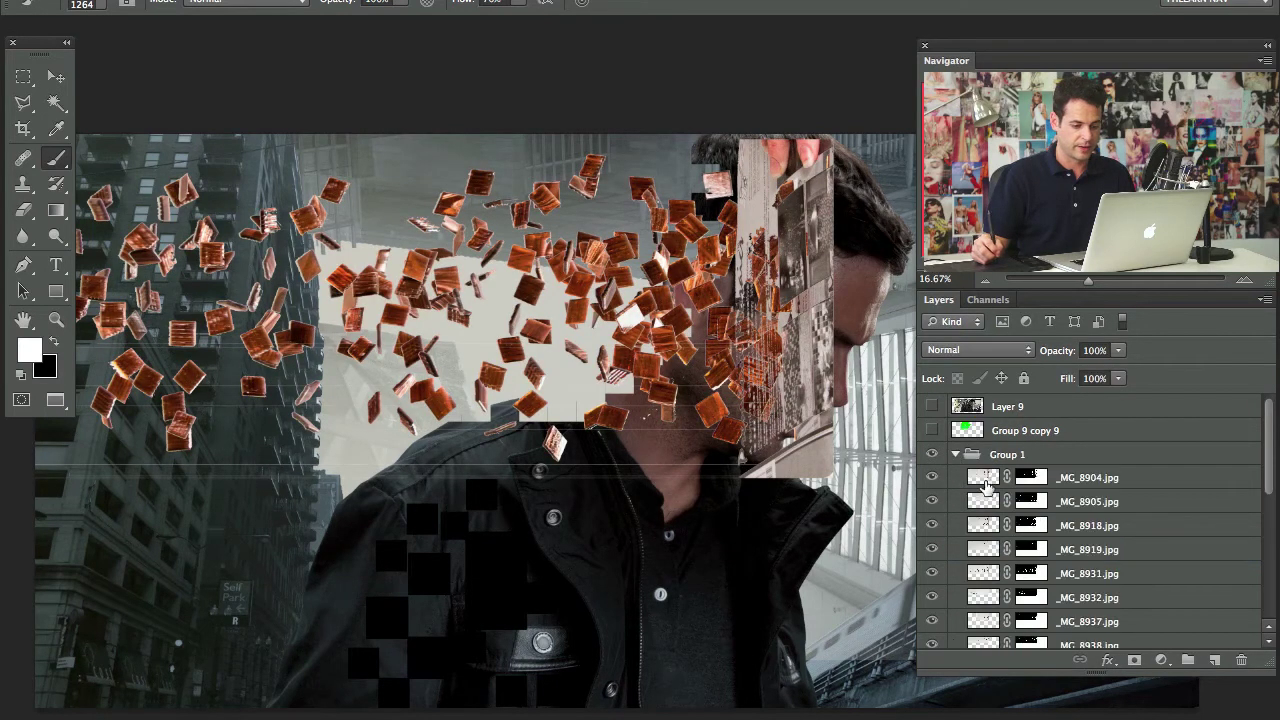
left_click_drag(1262, 457, 1270, 425)
left_click_drag(931, 563, 934, 643)
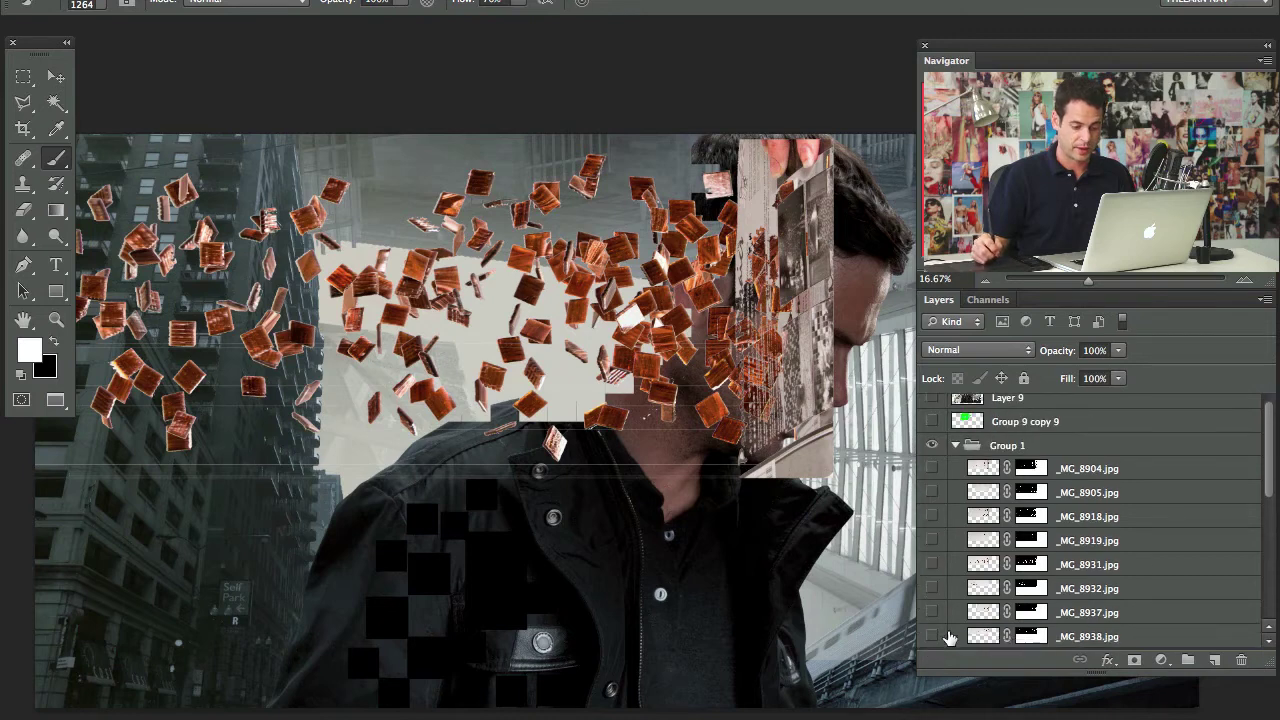
left_click_drag(1271, 447, 1271, 540)
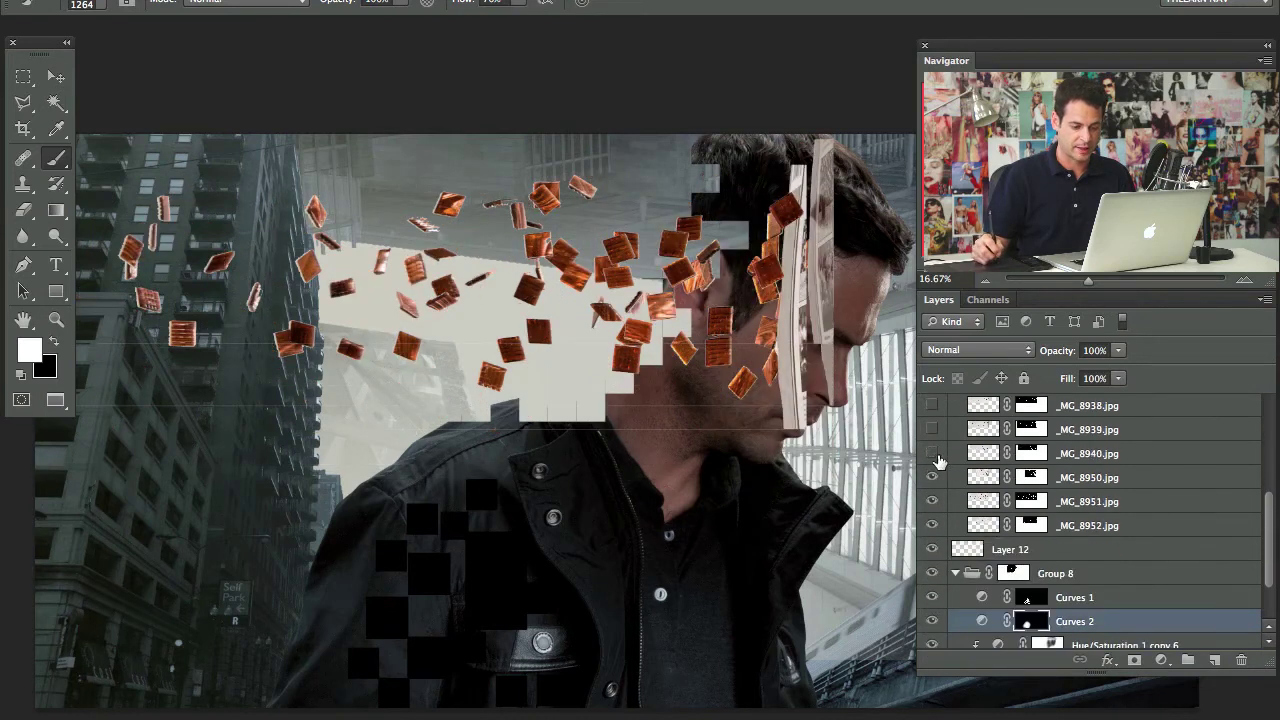
left_click_drag(932, 477, 932, 501)
left_click(983, 525)
key("v")
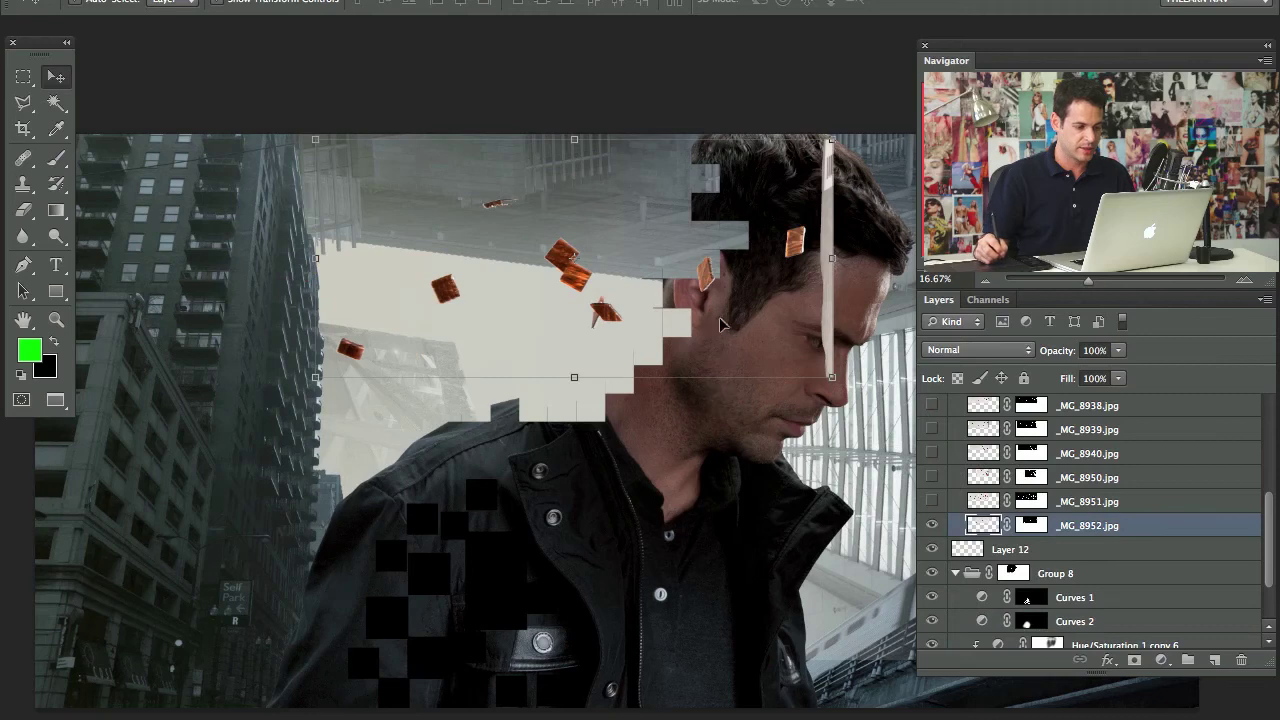
left_click_drag(722, 325, 633, 479)
left_click(1086, 518)
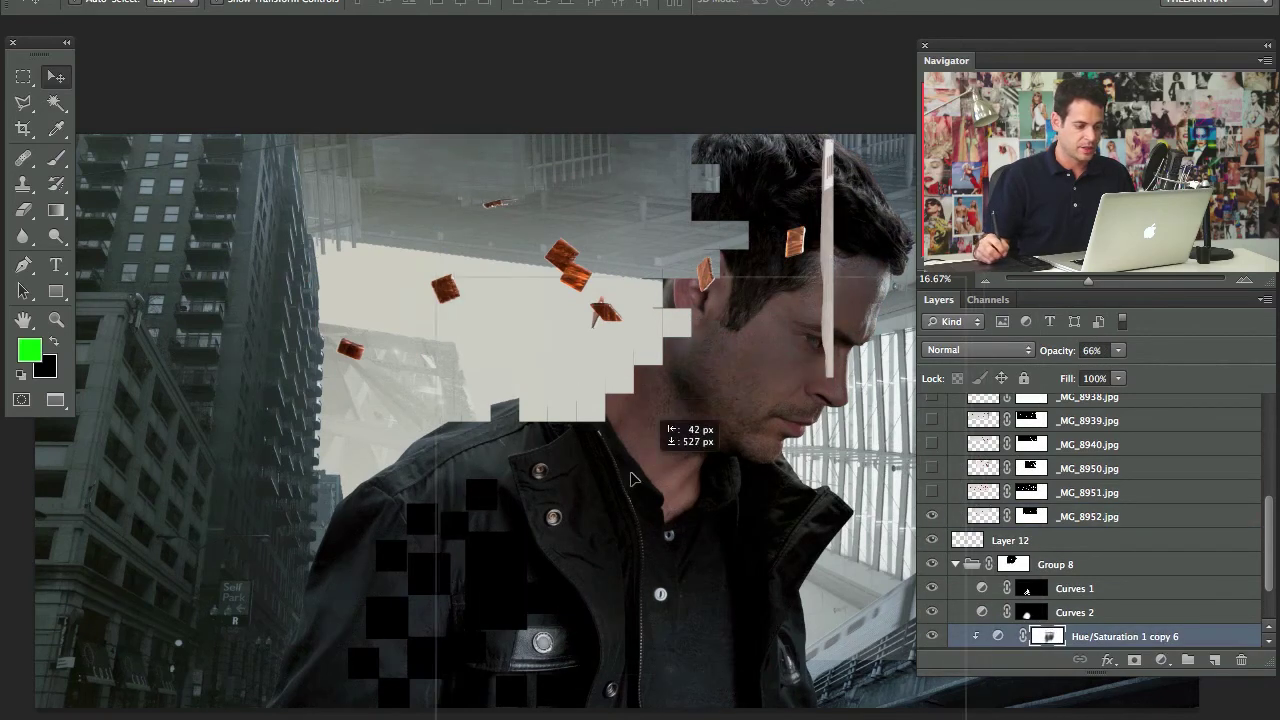
left_click(1098, 518)
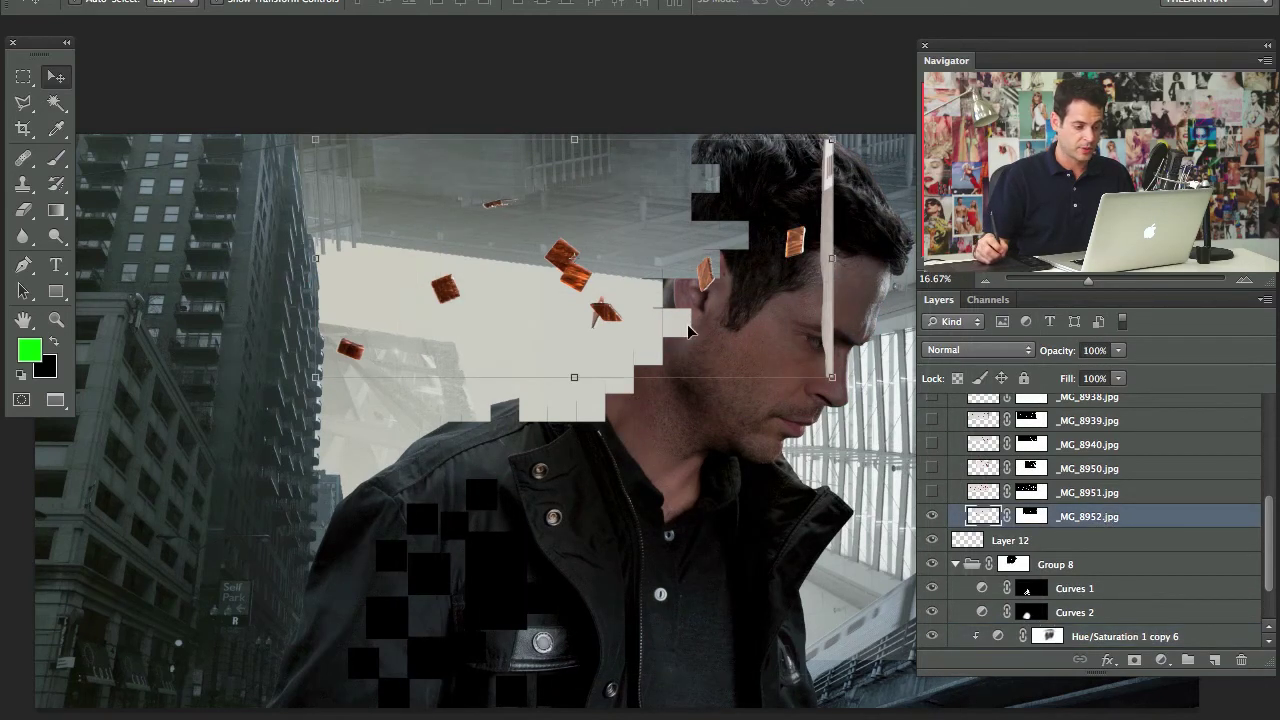
left_click_drag(688, 332, 706, 357)
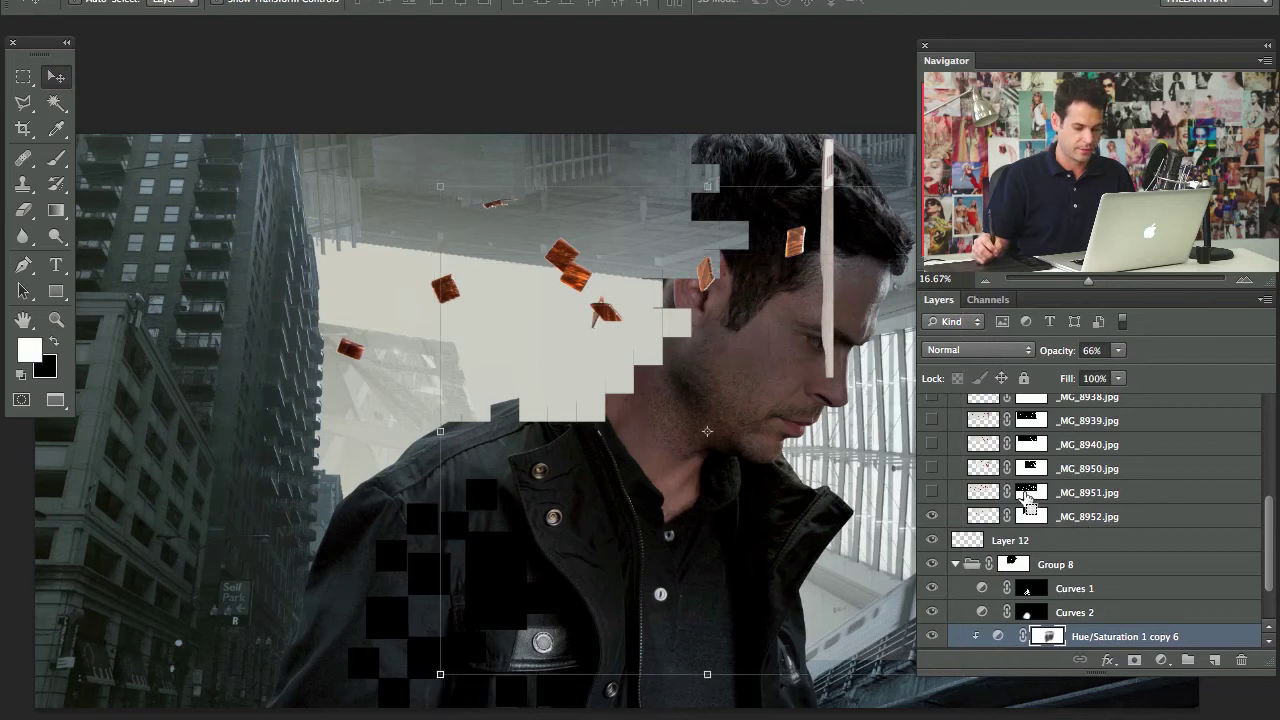
left_click(970, 514)
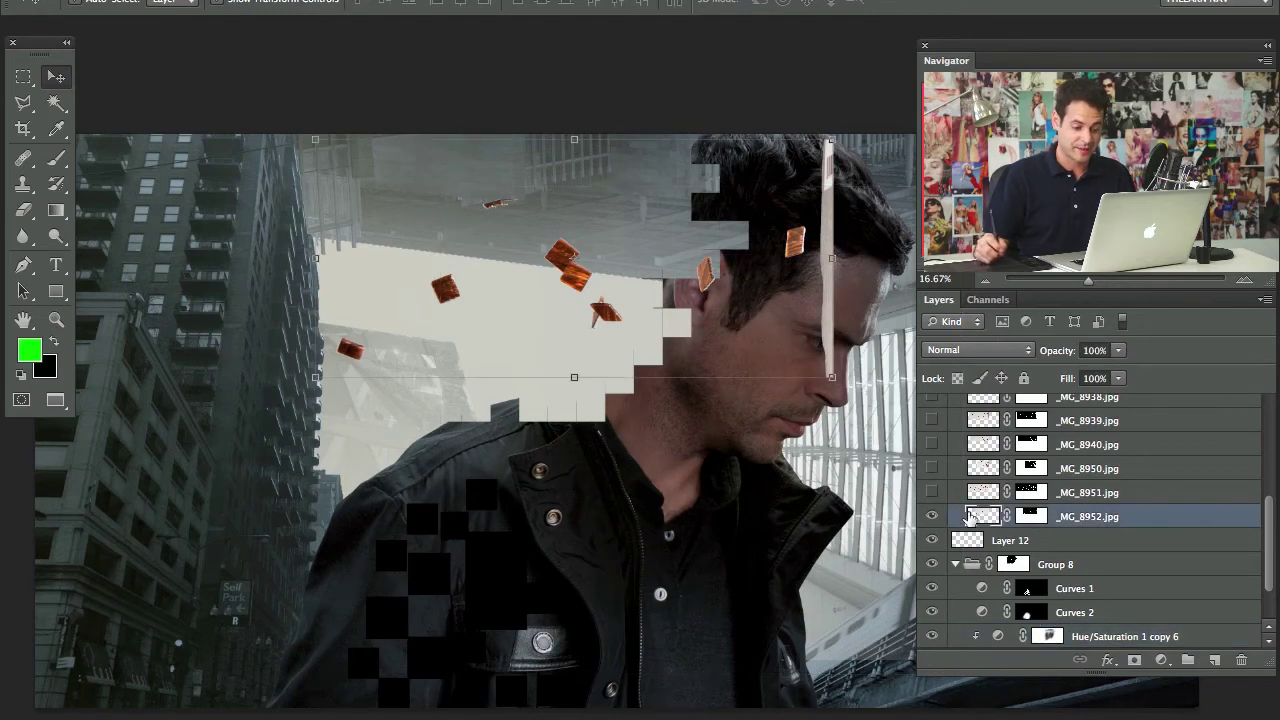
left_click(695, 355, "ctrl")
key("d")
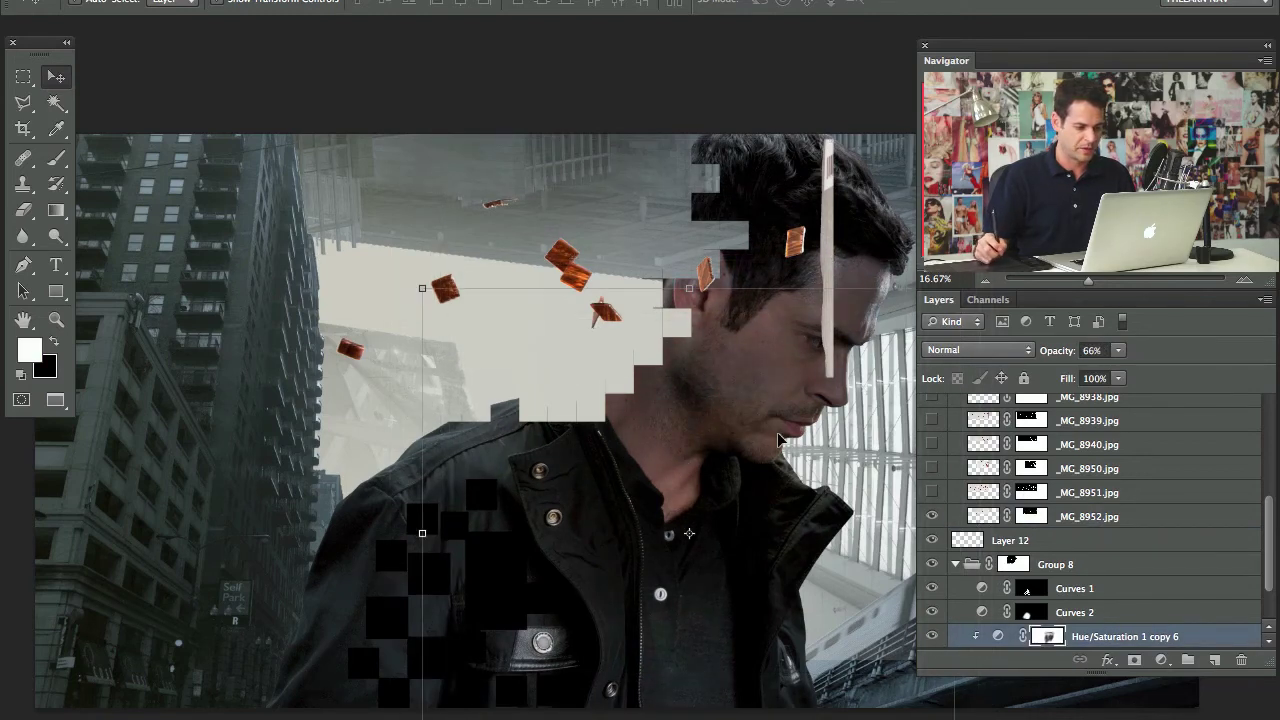
Step: Move the _MG_8952.jpg pieces up toward the man's hair, hide that layer, and show _MG_8951.jpg instead
left_click(1078, 518)
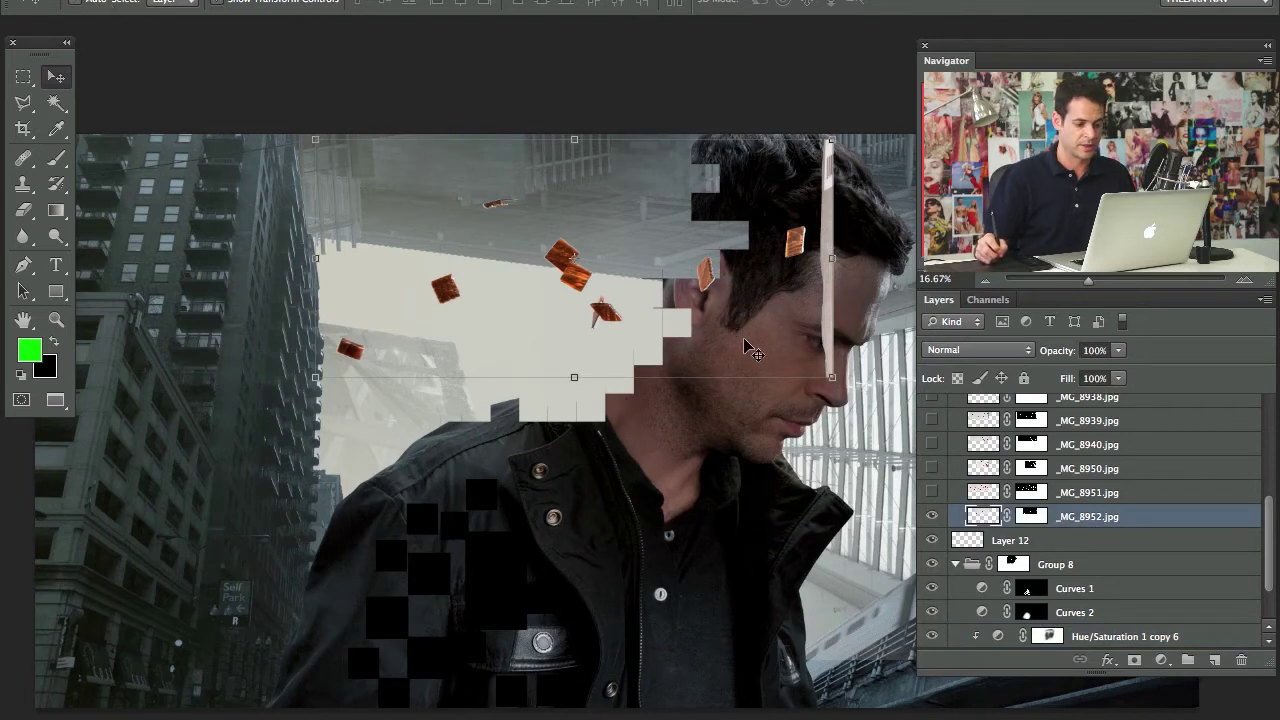
left_click_drag(744, 340, 775, 290)
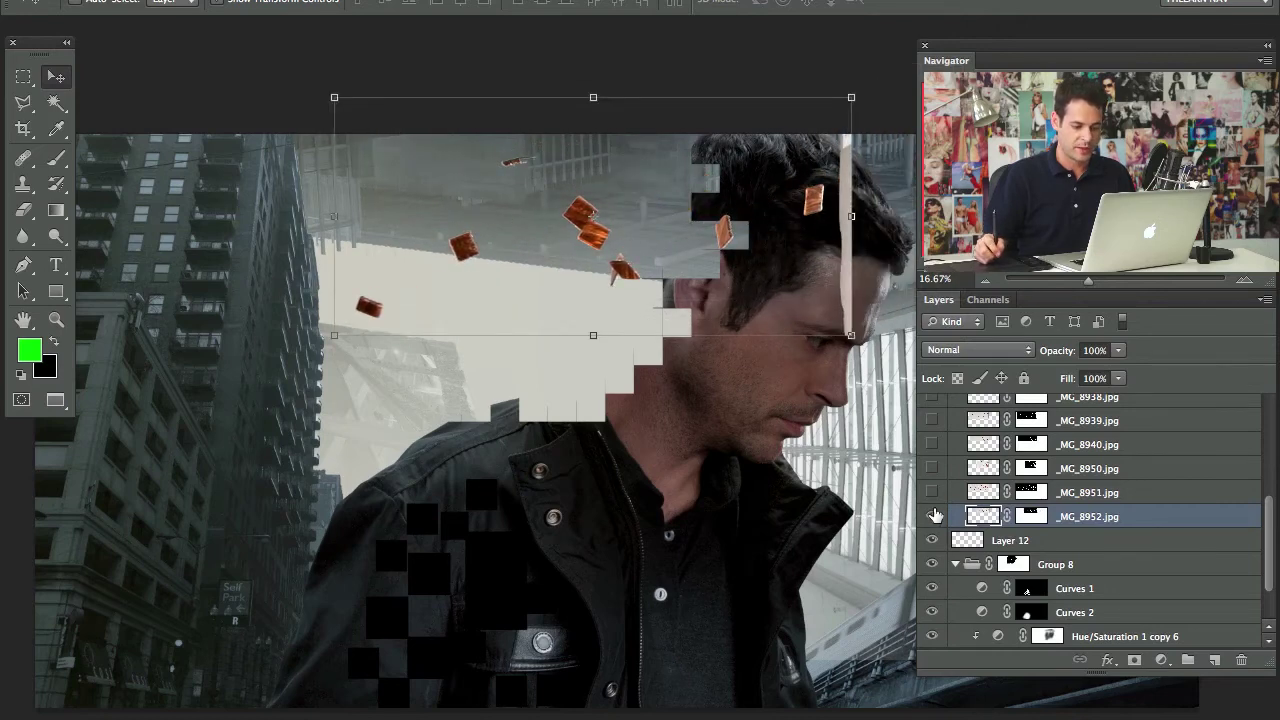
left_click(933, 516)
left_click(933, 492)
Step: Select the _MG_8951.jpg layer and move its flying pieces over toward the man's head and hair
left_click_drag(670, 252, 724, 245)
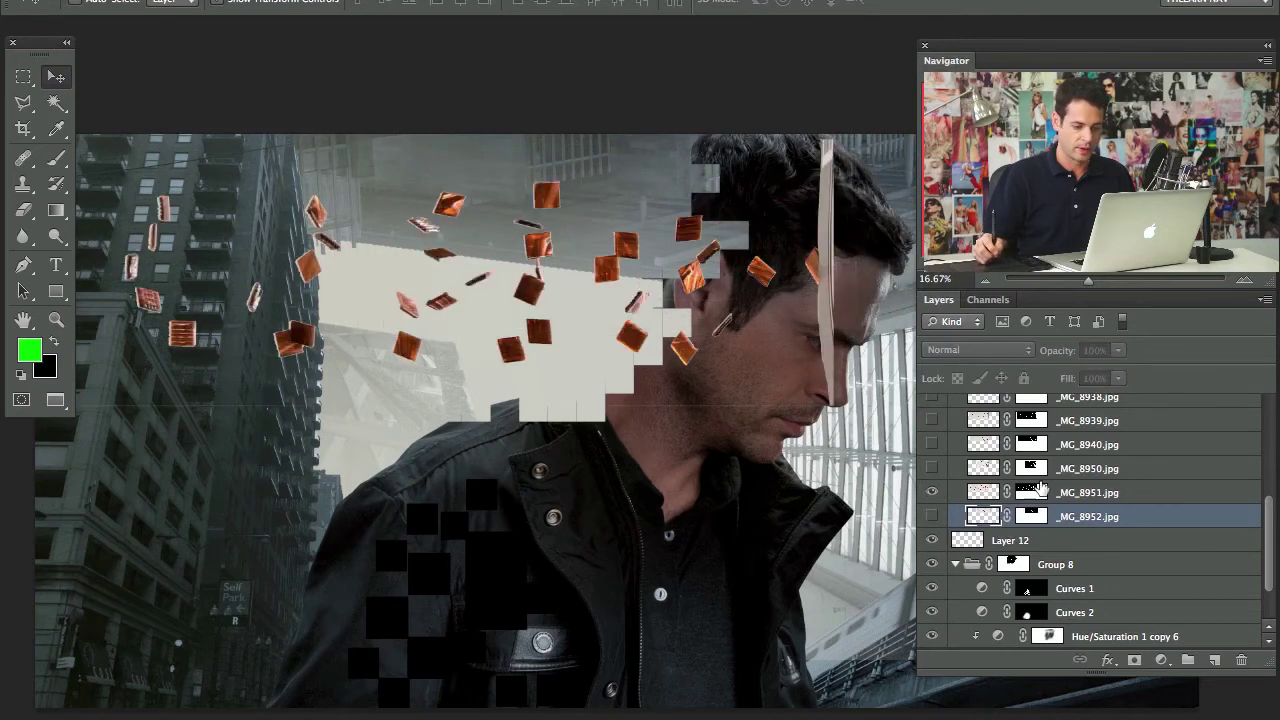
left_click(1064, 492)
left_click_drag(644, 287, 798, 268)
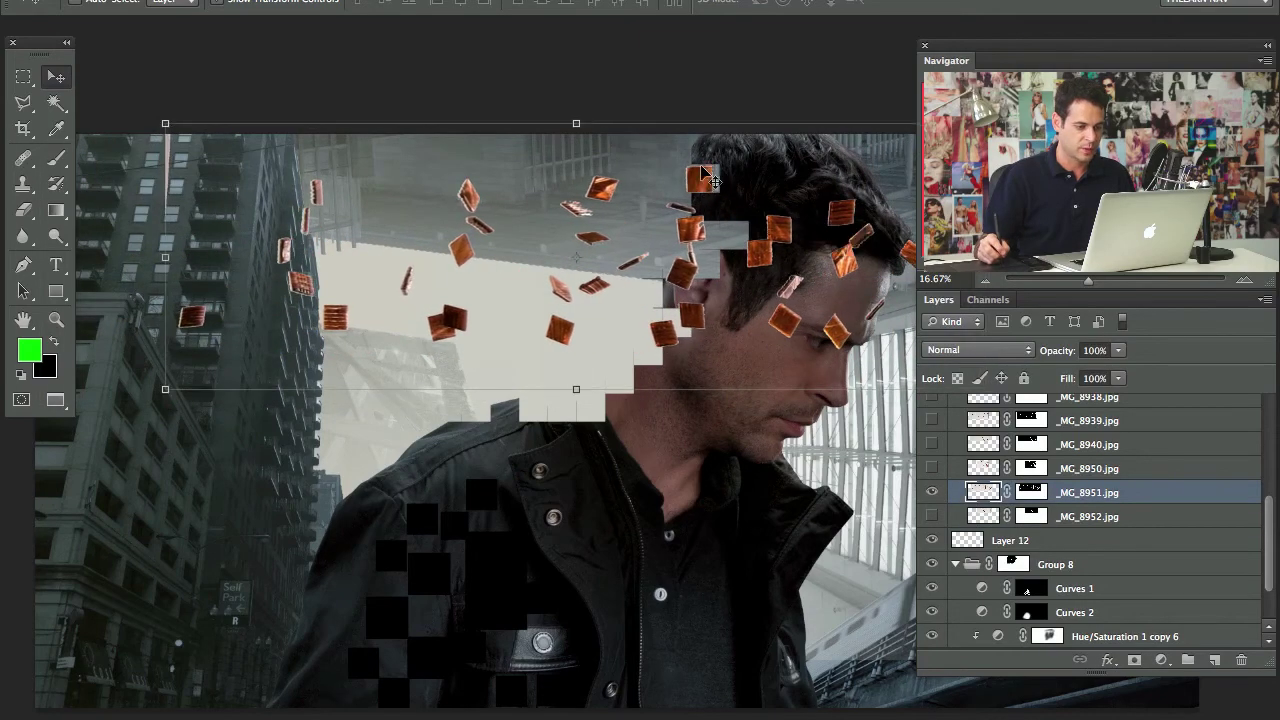
key("super+plus")
key("super+plus")
left_click_drag(599, 488, 520, 719)
left_click_drag(713, 305, 709, 302)
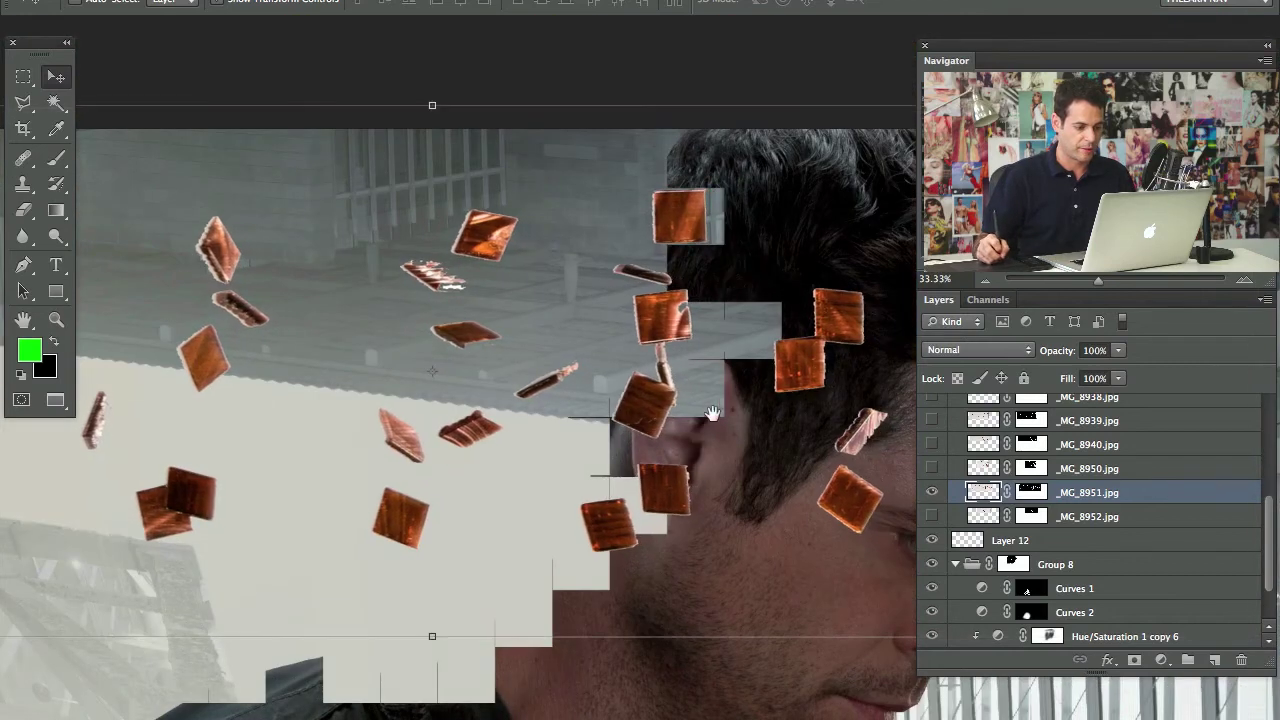
Step: Enlarge the _MG_8951.jpg pieces slightly with a free transform and apply it
left_click_drag(713, 413, 442, 350)
left_click_drag(890, 580, 663, 519)
left_click_drag(764, 520, 805, 528)
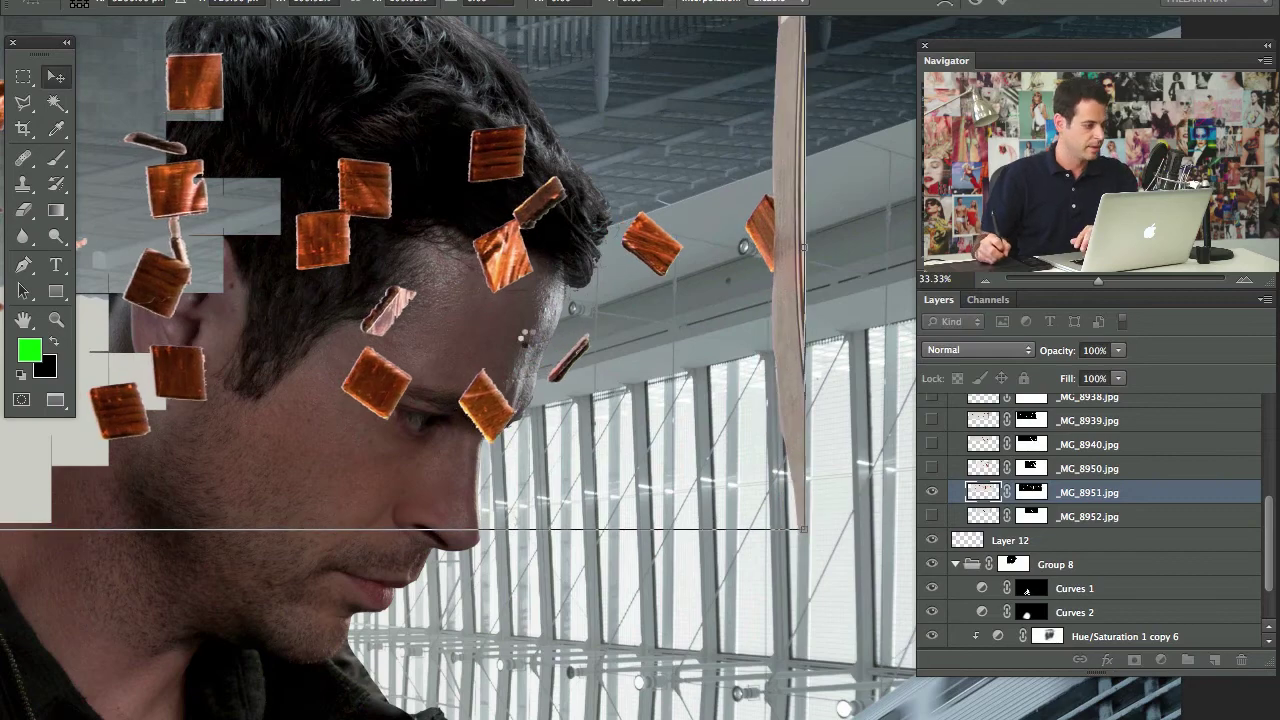
key("Return")
left_click_drag(577, 326, 568, 327)
left_click_drag(202, 155, 546, 212)
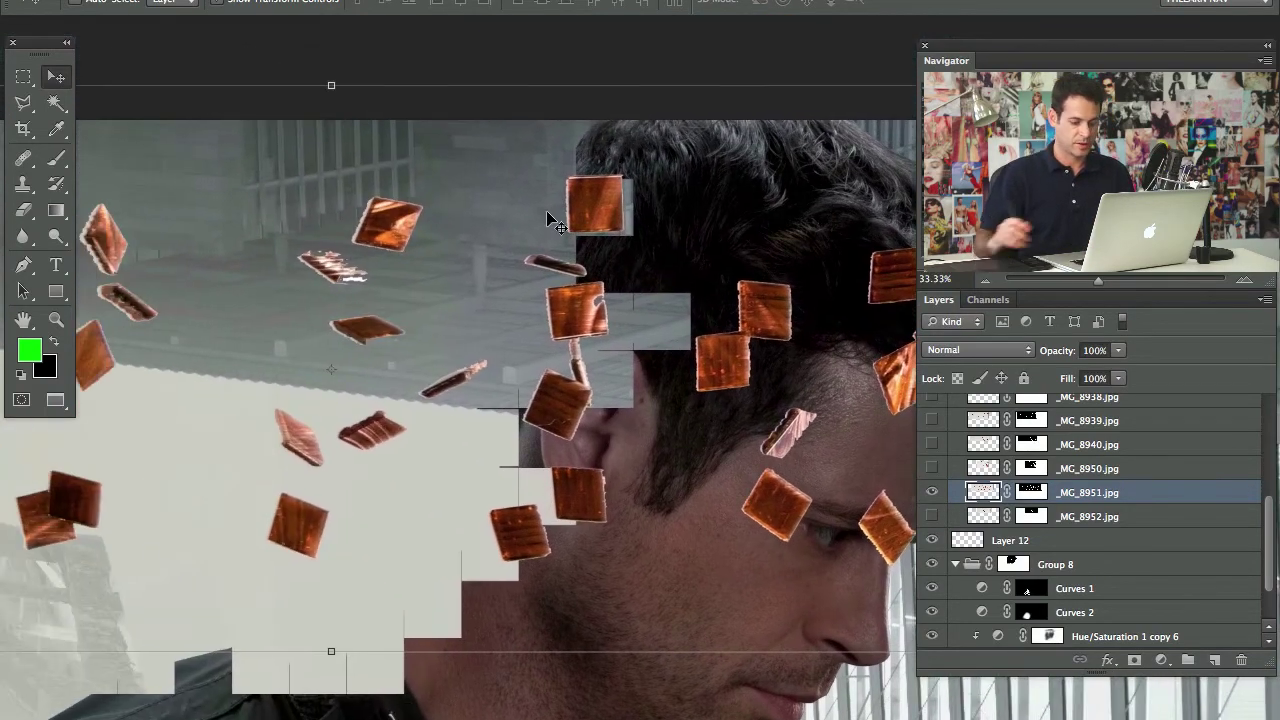
Step: Create a new layer above _MG_8951.jpg and clip it to that layer
key("super+minus")
key("super+minus")
left_click_drag(547, 351, 517, 431)
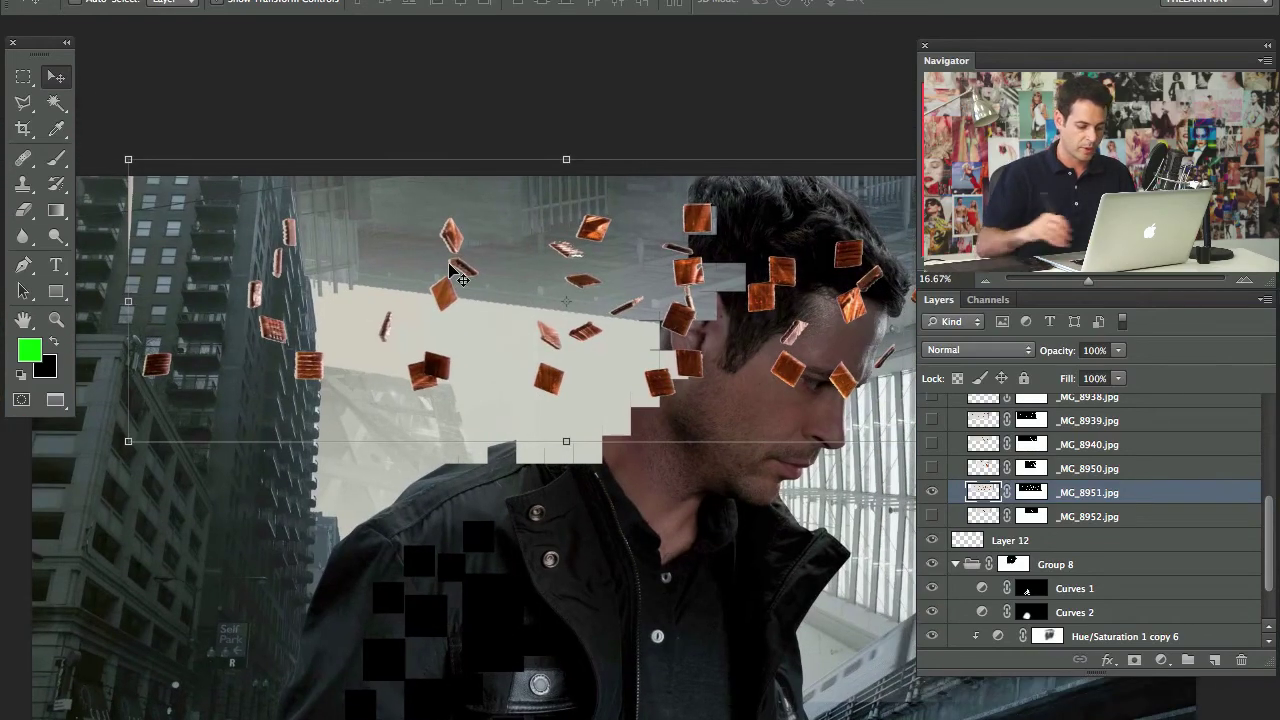
key("alt+shift+super+n")
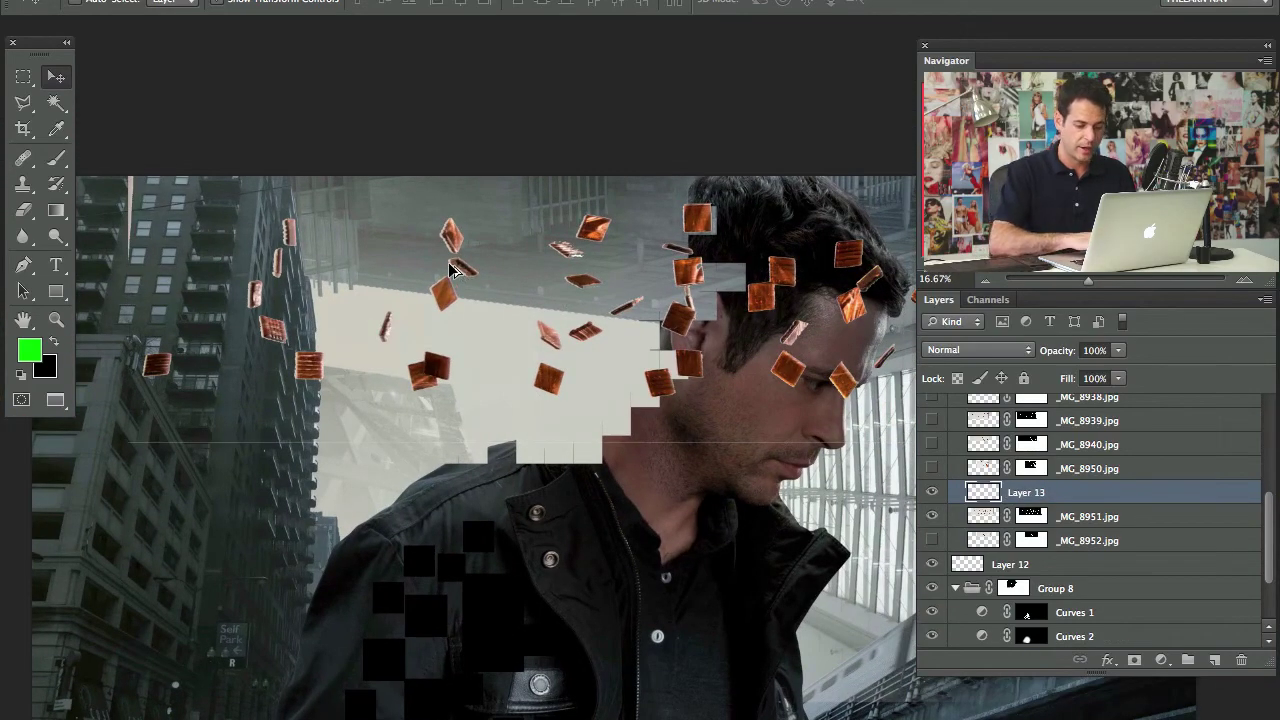
key("ctrl+alt+g")
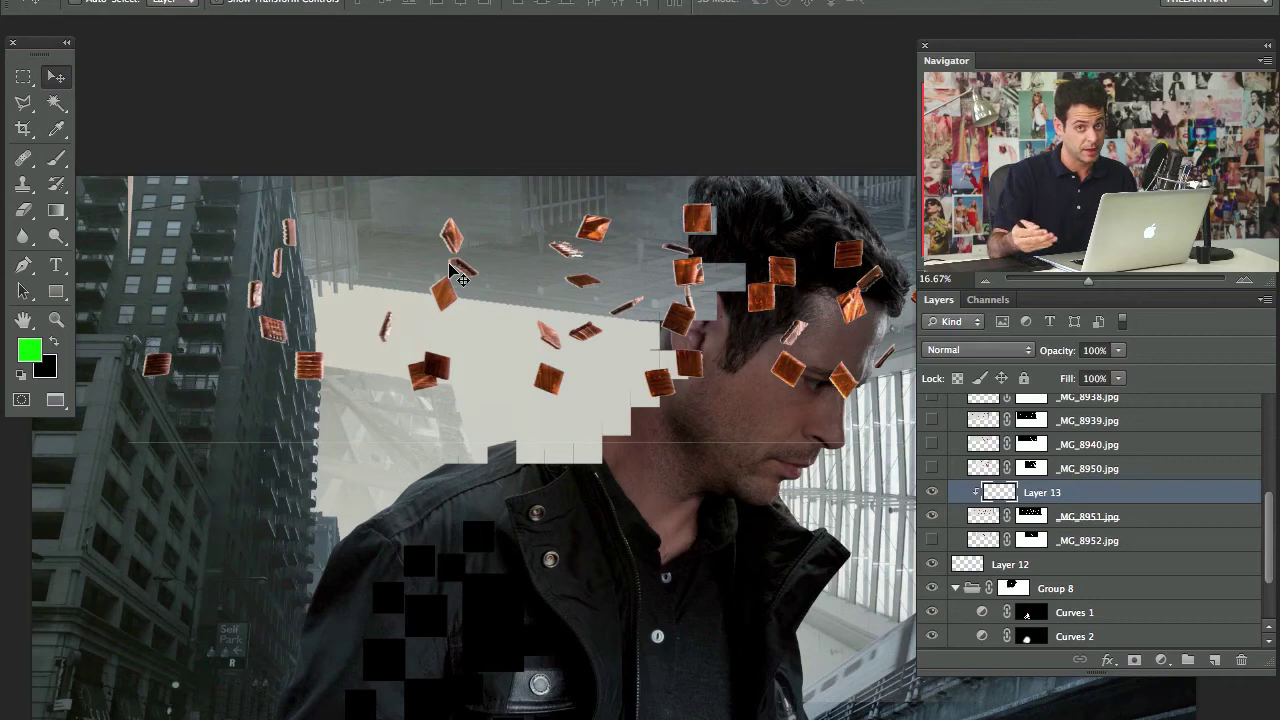
Step: Sample dark hair tones and paint them with a 448 px brush over the orange pieces behind the head and against the ceiling
key("b")
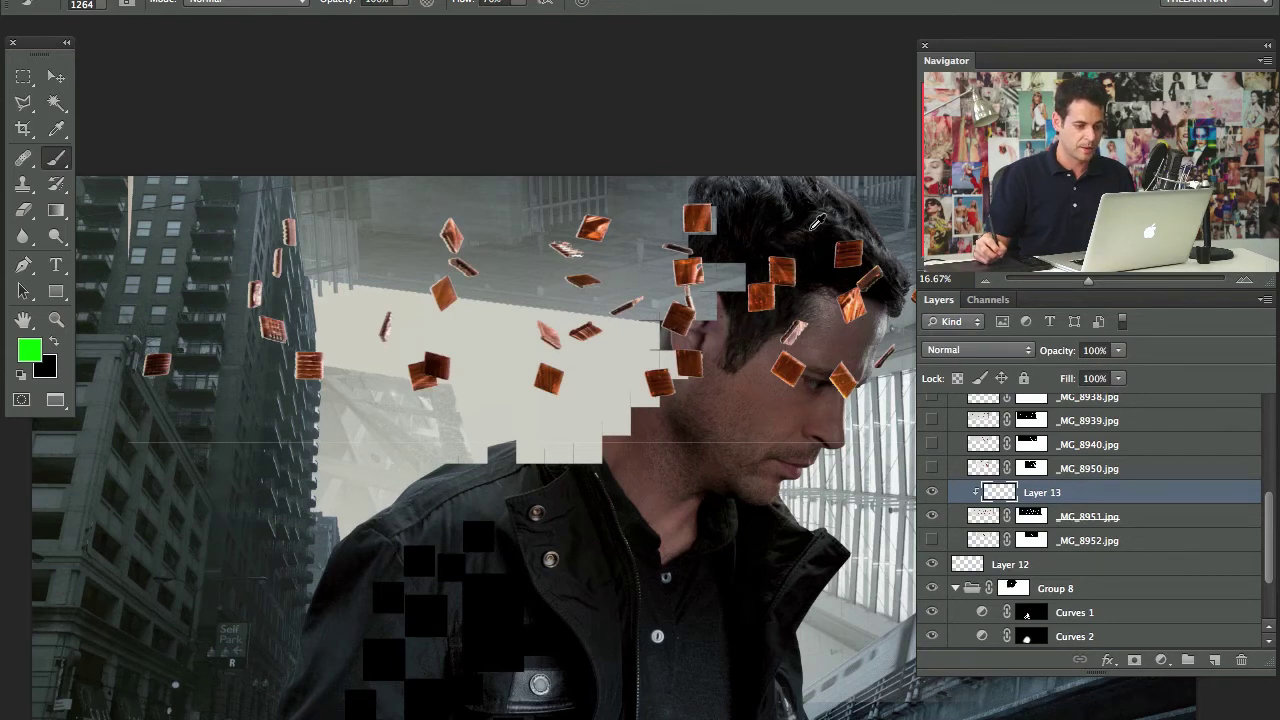
left_click(702, 222, "alt")
left_click(703, 225)
mouse_move(726, 229)
left_mouse_down()
mouse_move(662, 229)
mouse_move(696, 207)
left_mouse_up()
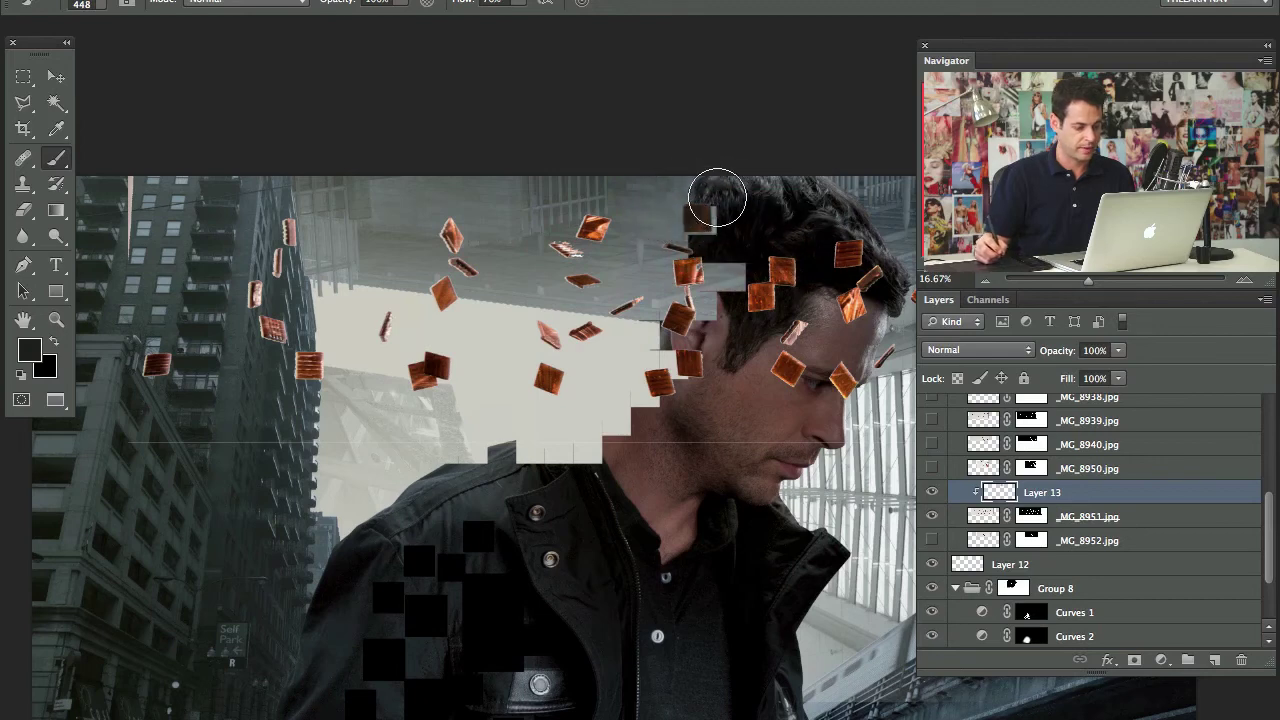
left_click(786, 296, "alt")
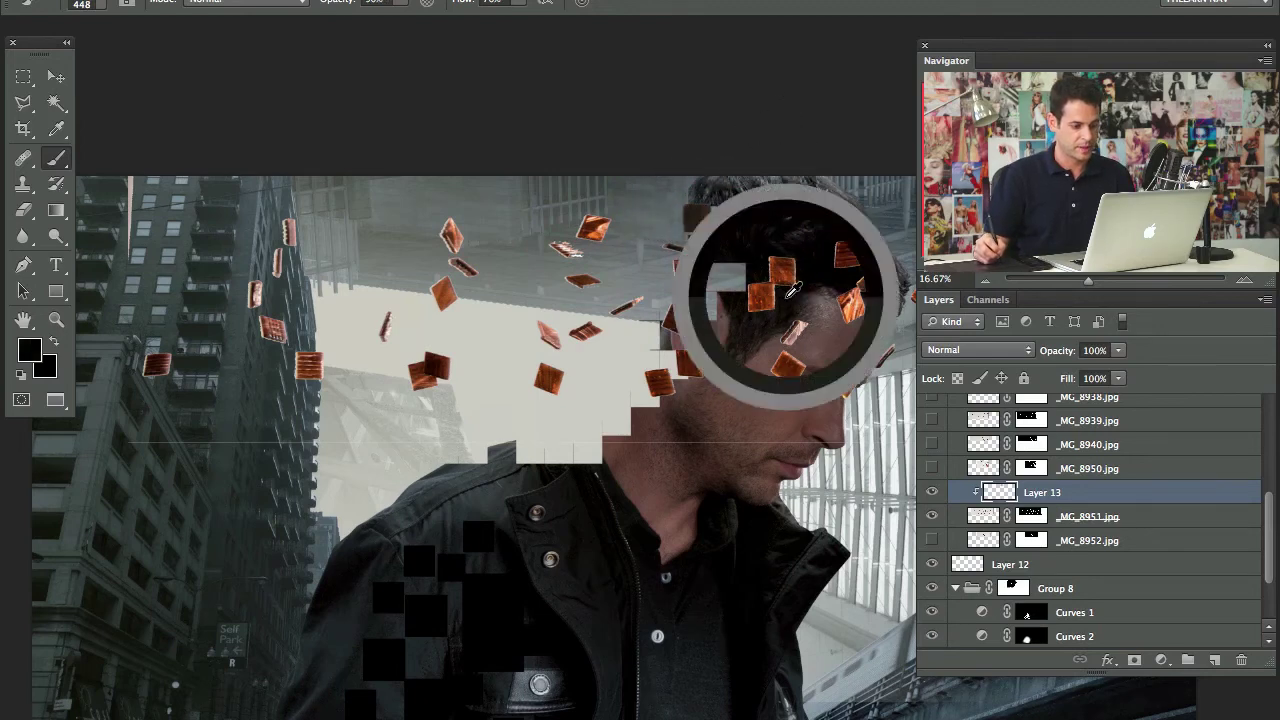
mouse_move(780, 288)
left_mouse_down()
mouse_move(721, 314)
mouse_move(783, 293)
mouse_move(623, 316)
mouse_move(682, 300)
left_mouse_up()
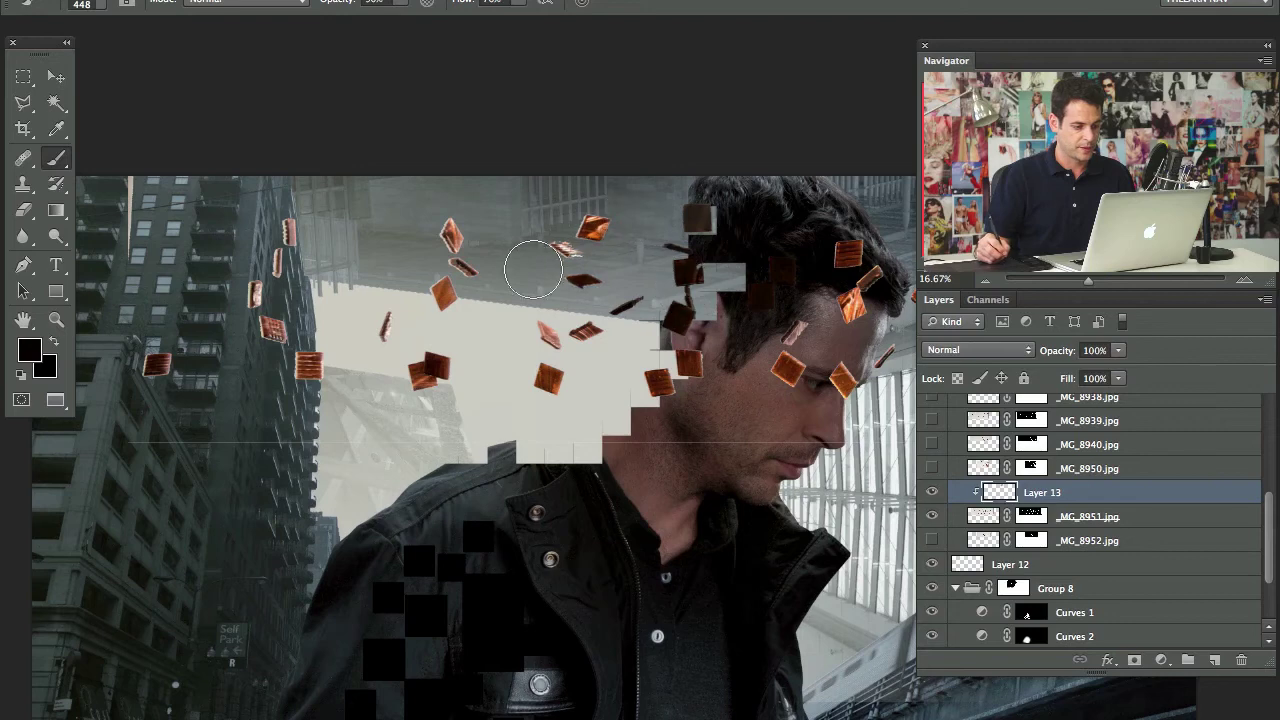
mouse_move(540, 268)
left_mouse_down()
mouse_move(565, 236)
mouse_move(762, 222)
mouse_move(652, 210)
mouse_move(412, 300)
mouse_move(465, 312)
mouse_move(458, 240)
mouse_move(412, 372)
mouse_move(478, 334)
mouse_move(416, 405)
left_mouse_up()
Step: Resample a dark hair tone and paint over the pieces in front of the buildings and the bright background
left_click(757, 230, "alt")
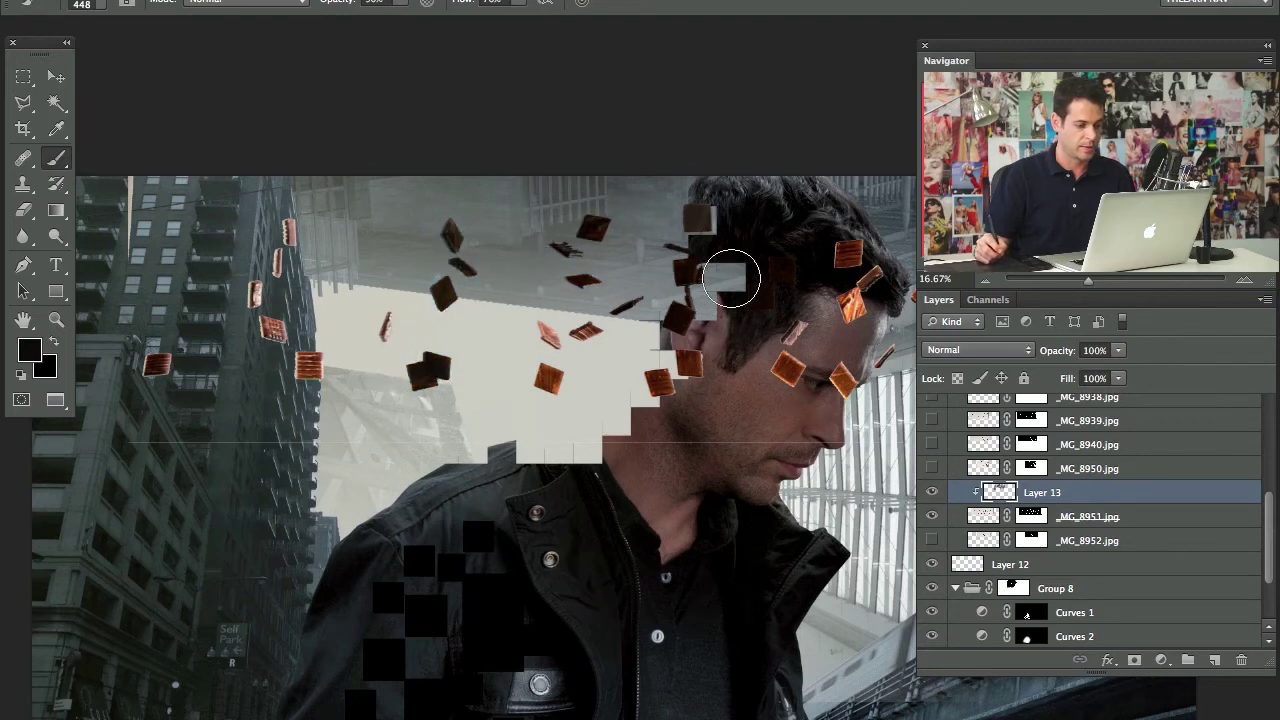
mouse_move(268, 272)
left_mouse_down()
mouse_move(256, 294)
mouse_move(294, 238)
left_mouse_up()
mouse_move(288, 312)
left_mouse_down()
mouse_move(270, 332)
mouse_move(311, 366)
left_mouse_up()
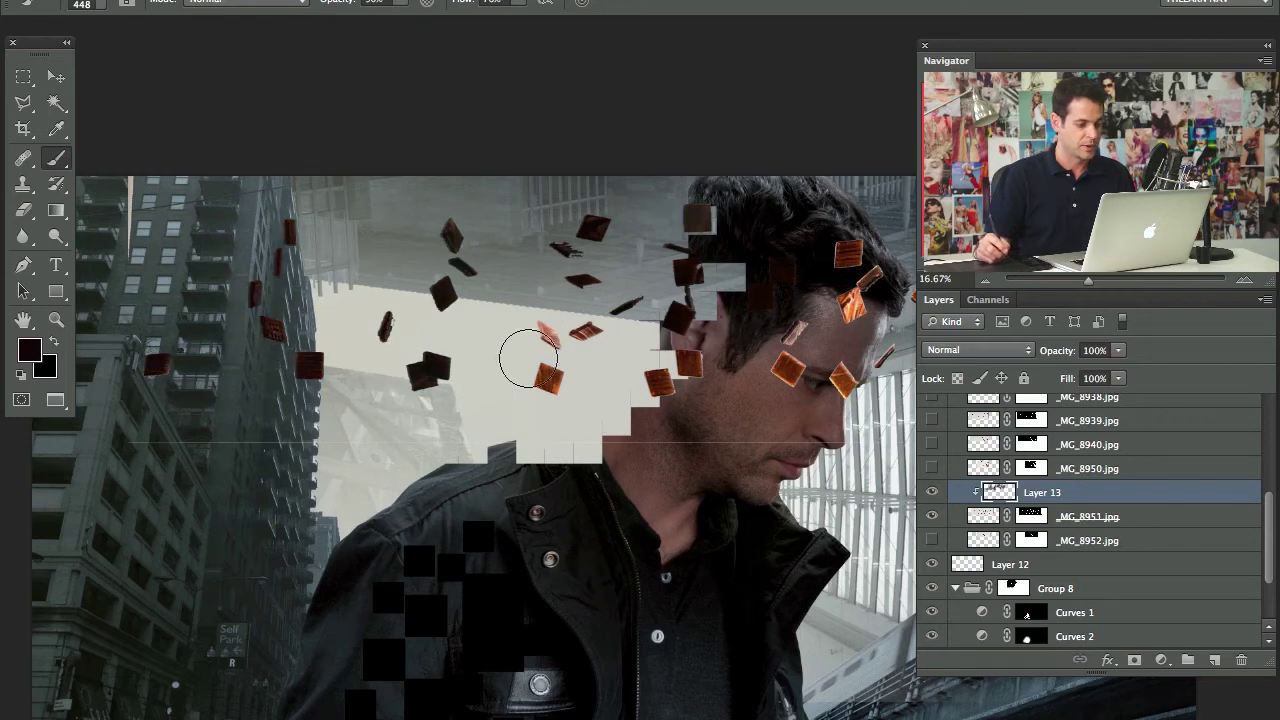
mouse_move(529, 358)
left_mouse_down()
mouse_move(506, 411)
mouse_move(576, 361)
mouse_move(518, 343)
mouse_move(548, 453)
mouse_move(585, 355)
left_mouse_up()
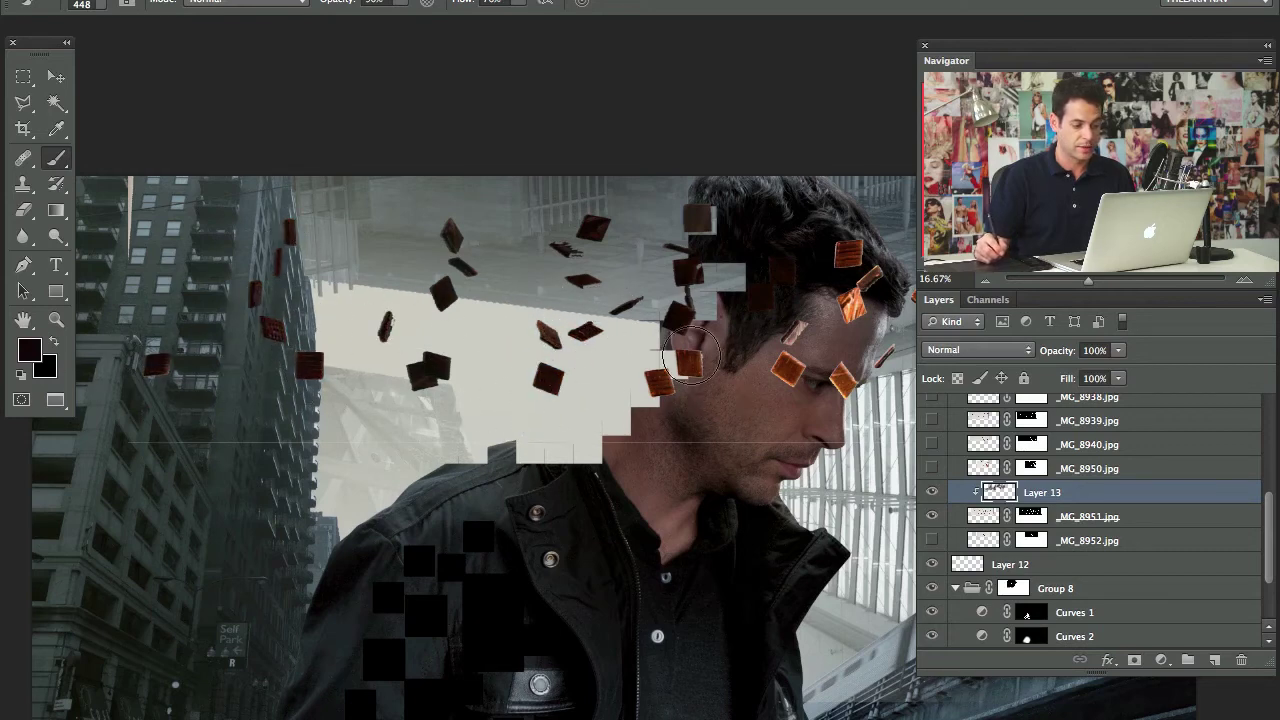
Step: Sample skin tones around the ear and temple and paint them over the pieces near the neck, ear and cheek
mouse_move(691, 354)
left_mouse_down()
mouse_move(676, 398)
mouse_move(700, 347)
mouse_move(686, 386)
mouse_move(639, 436)
left_mouse_up()
left_click(699, 392, "alt")
left_click(720, 344, "alt")
left_click(749, 330, "alt")
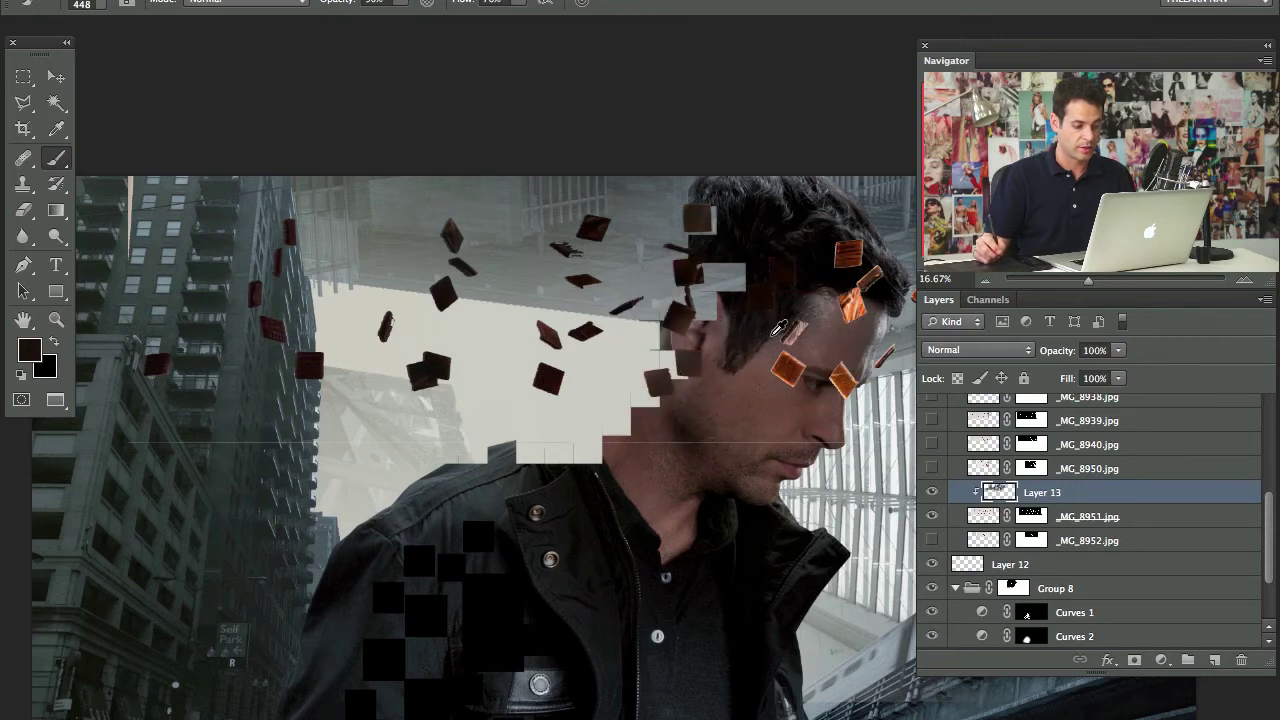
left_click(773, 335, "alt")
mouse_move(772, 310)
left_mouse_down()
mouse_move(823, 341)
mouse_move(788, 372)
mouse_move(769, 420)
left_mouse_up()
left_click(824, 342, "alt")
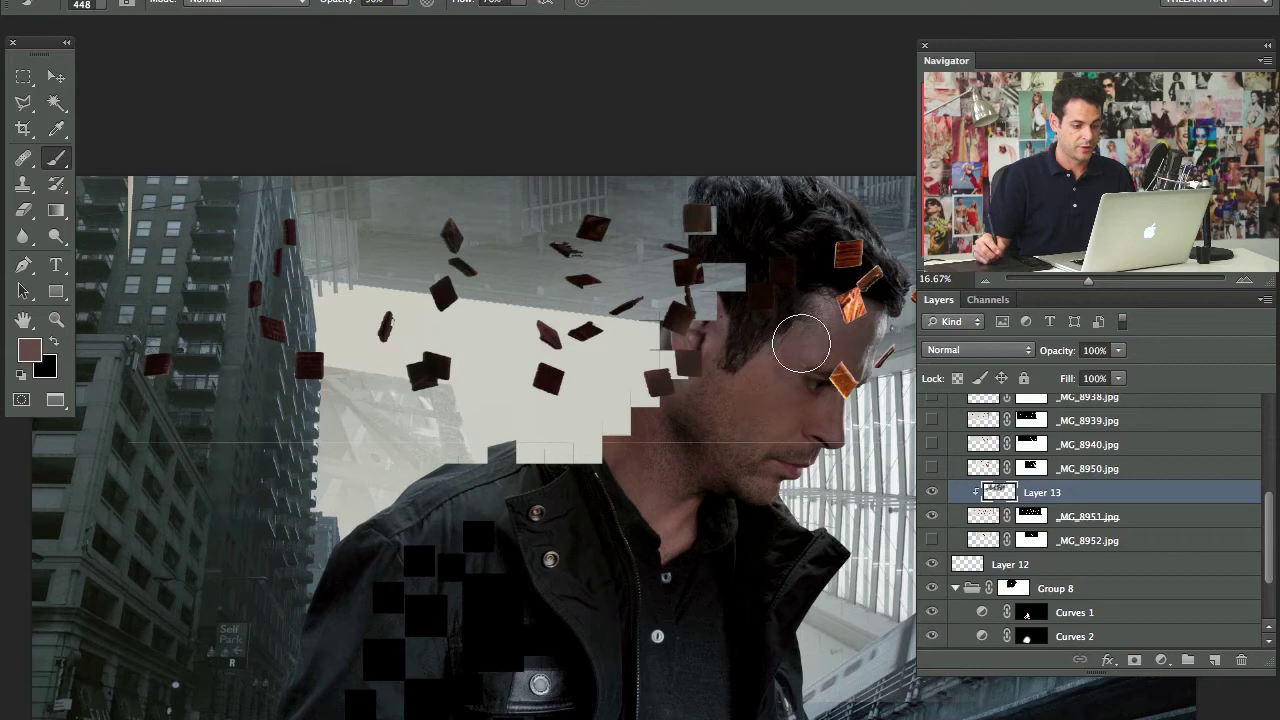
Step: Paint sampled dark hair colour over the piece above the forehead and compare the image with and without Layer 13
left_click(838, 256, "alt")
left_click_drag(836, 256, 893, 250)
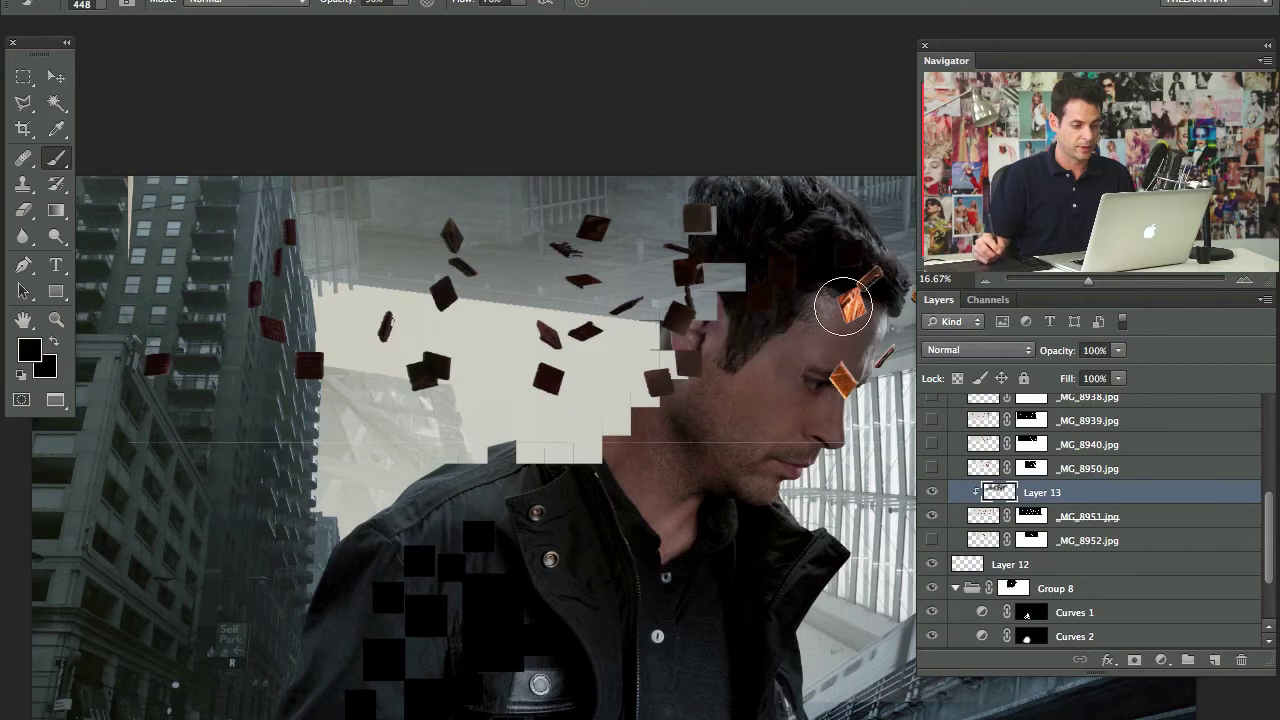
left_click(933, 493)
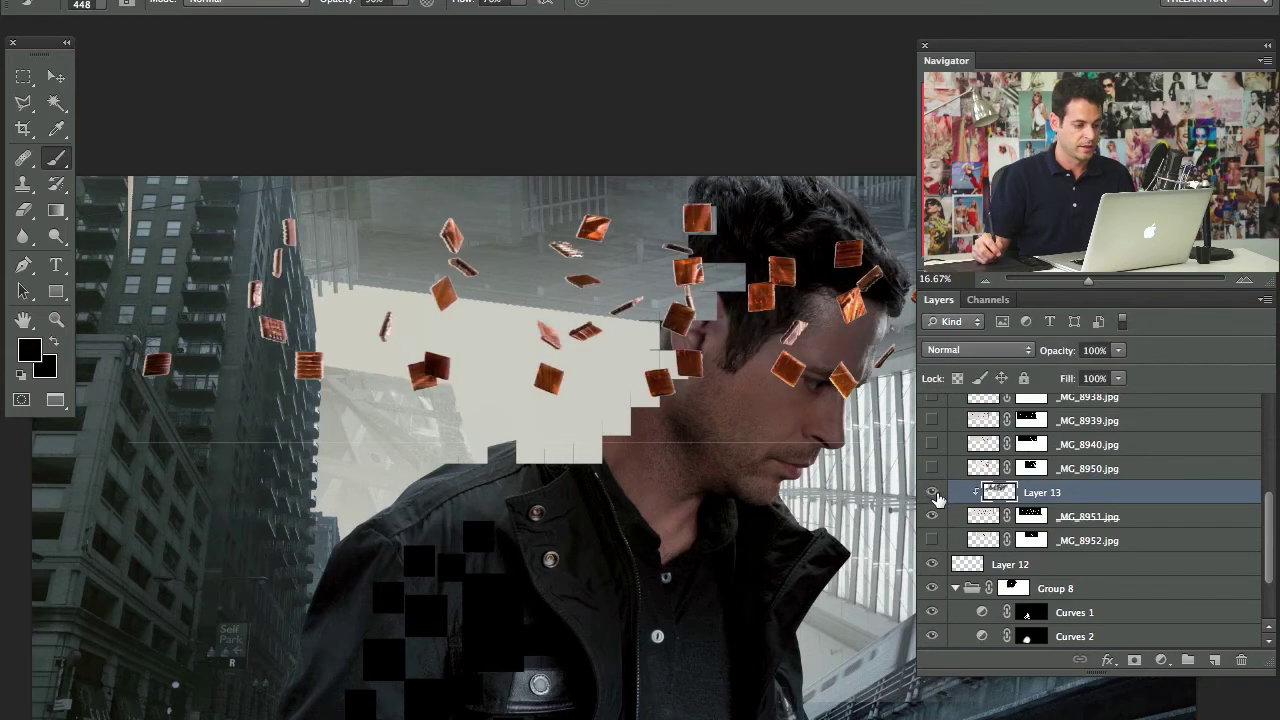
left_click(933, 493)
Step: Paint black on the _MG_8951.jpg mask to hide the pieces and vertical strip around and in front of the man's face
left_click_drag(788, 424, 696, 442)
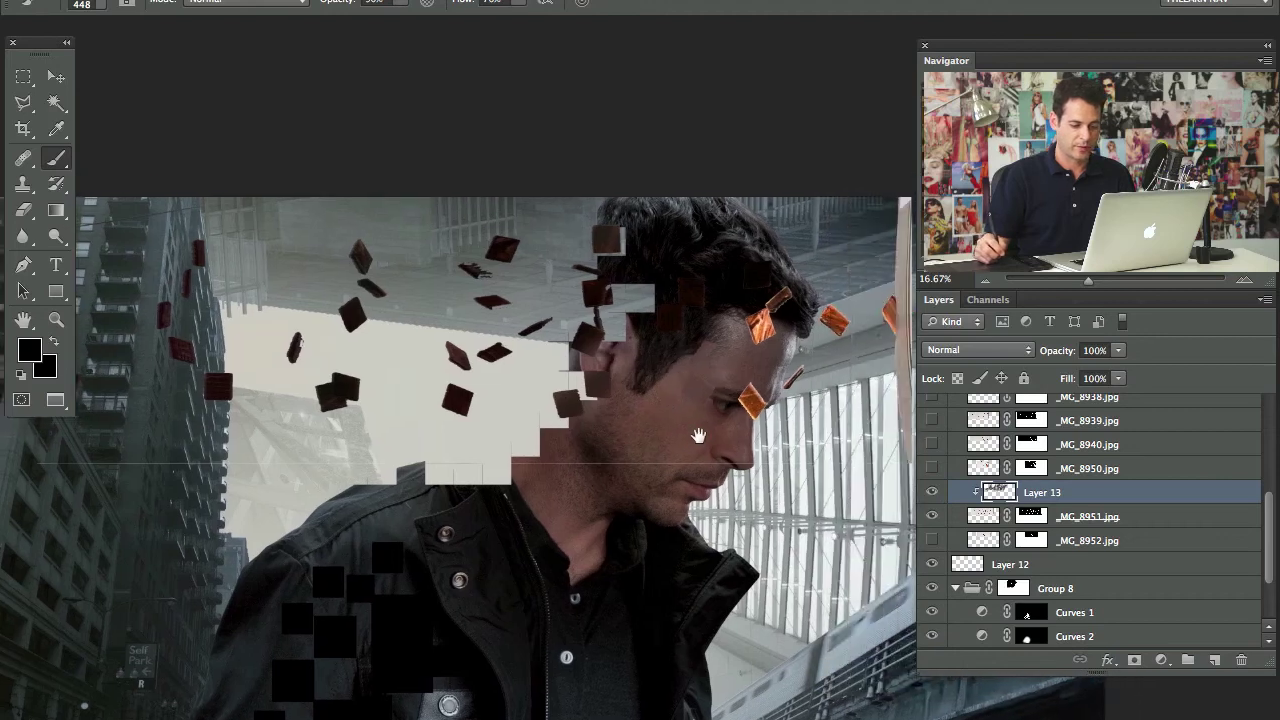
left_click(1030, 519)
mouse_move(746, 364)
left_mouse_down()
mouse_move(626, 318)
mouse_move(604, 326)
left_mouse_up()
key("x")
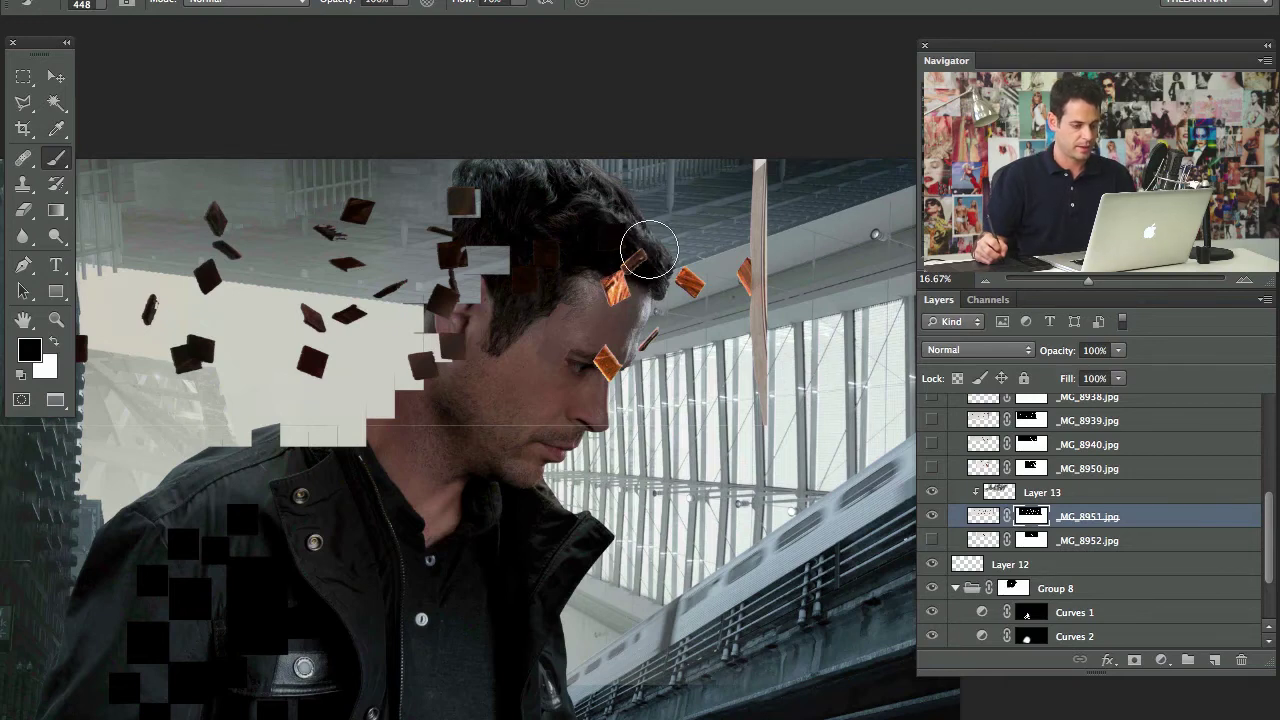
mouse_move(649, 250)
left_mouse_down()
mouse_move(621, 291)
mouse_move(609, 257)
left_mouse_up()
mouse_move(677, 224)
left_mouse_down()
mouse_move(684, 355)
mouse_move(725, 453)
mouse_move(746, 398)
mouse_move(793, 367)
left_mouse_up()
left_click_drag(345, 441, 314, 457)
mouse_move(328, 459)
left_mouse_down()
mouse_move(406, 491)
mouse_move(551, 511)
left_mouse_up()
Step: Set Layer 13's opacity to 88% and compare the pieces with and without its painted colour
left_click(933, 494)
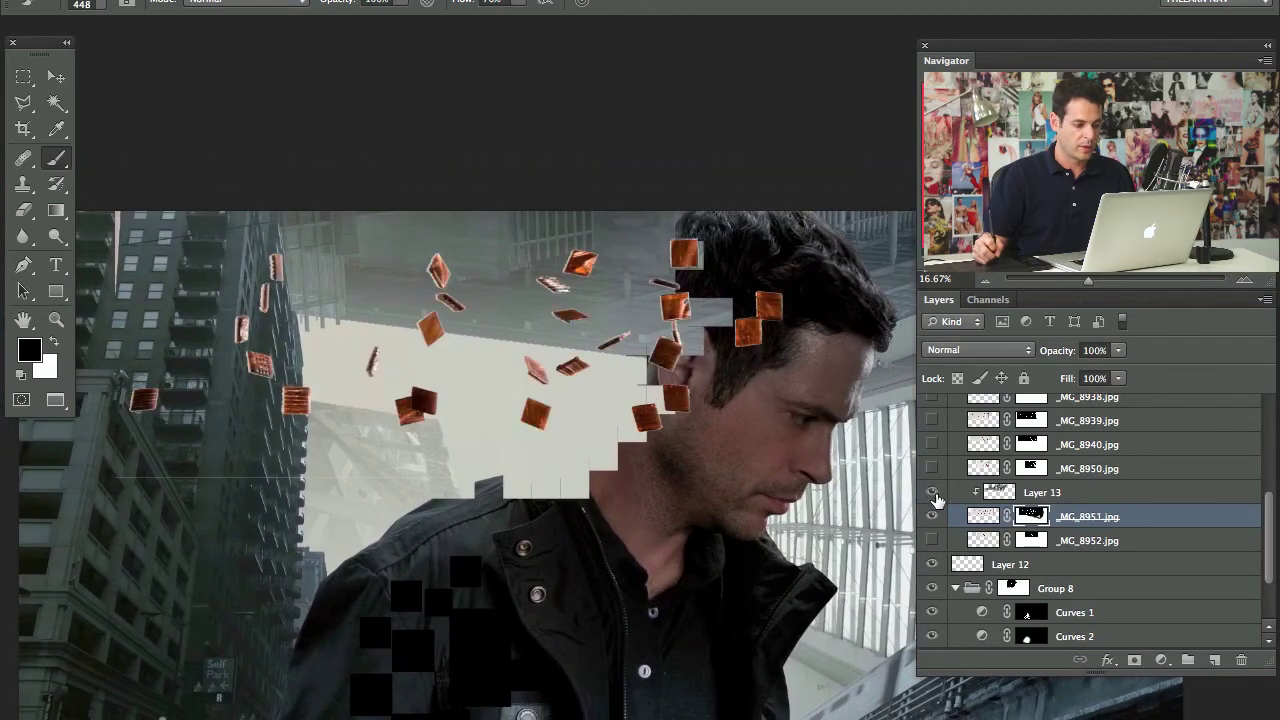
left_click(933, 495)
left_click(931, 497)
left_click(930, 498)
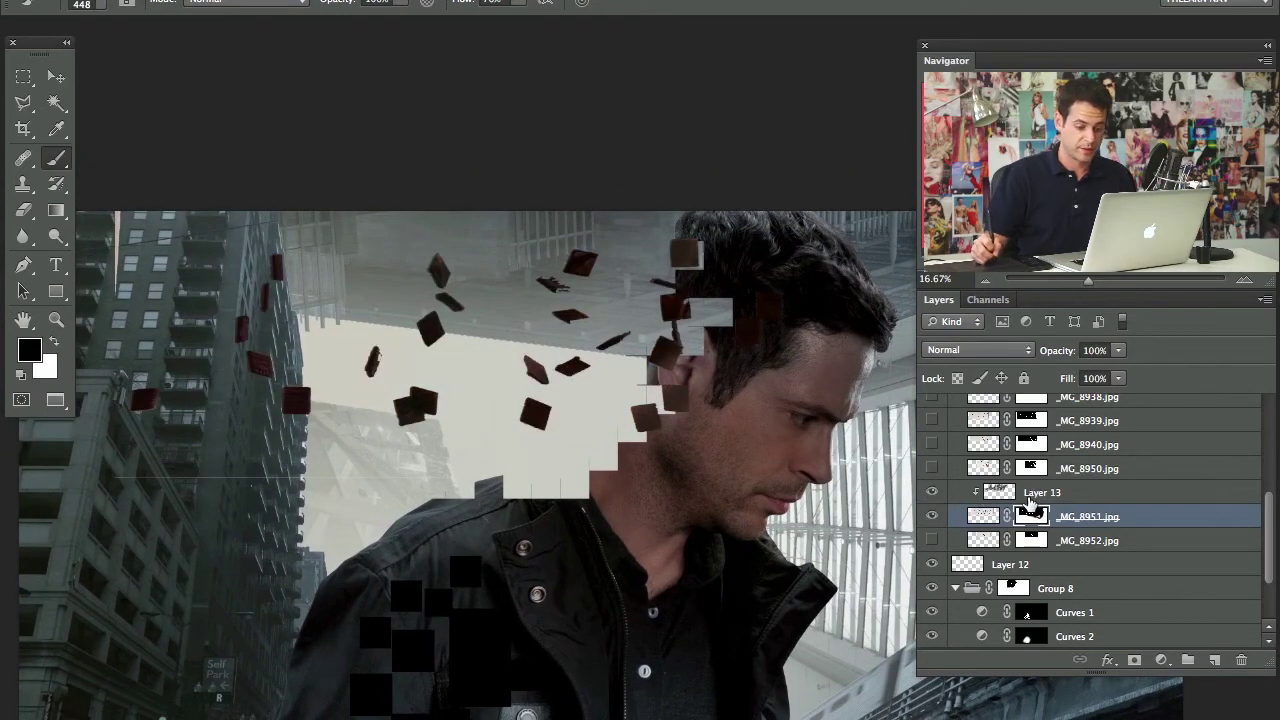
left_click(1030, 492)
left_click_drag(1058, 352, 1048, 360)
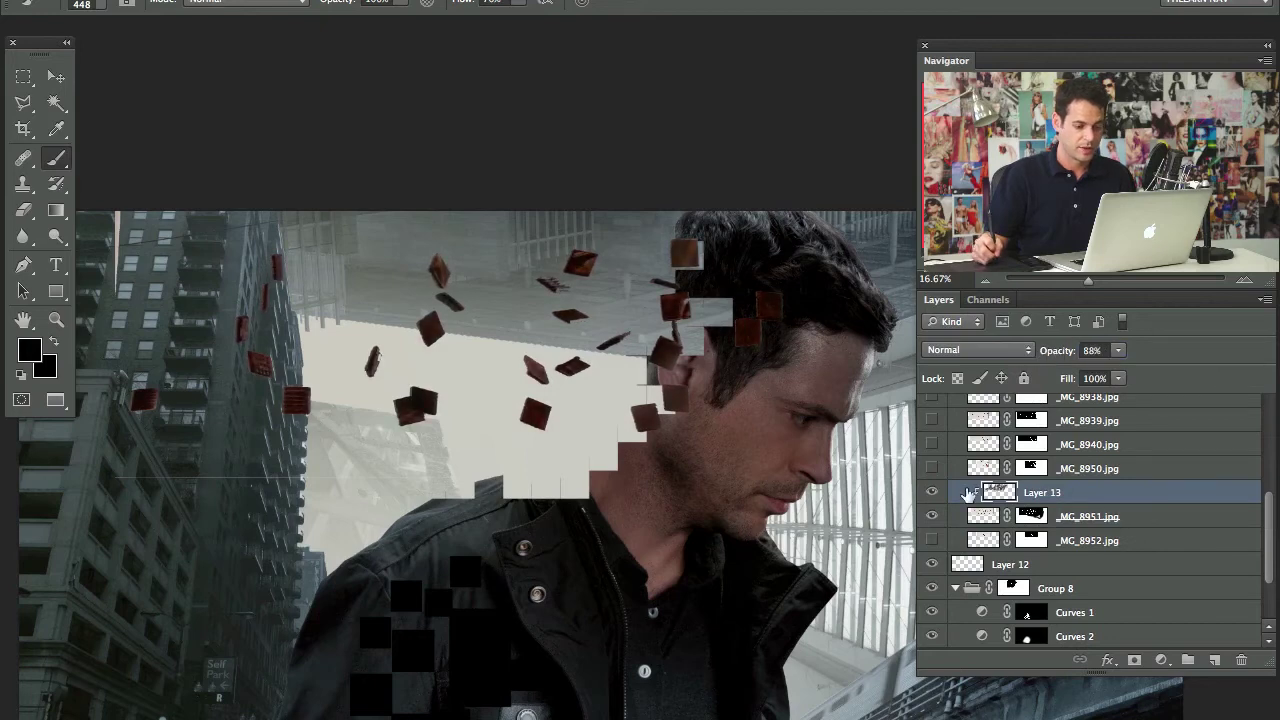
left_click(933, 492)
left_click(933, 492)
left_click(933, 492)
left_click(933, 492)
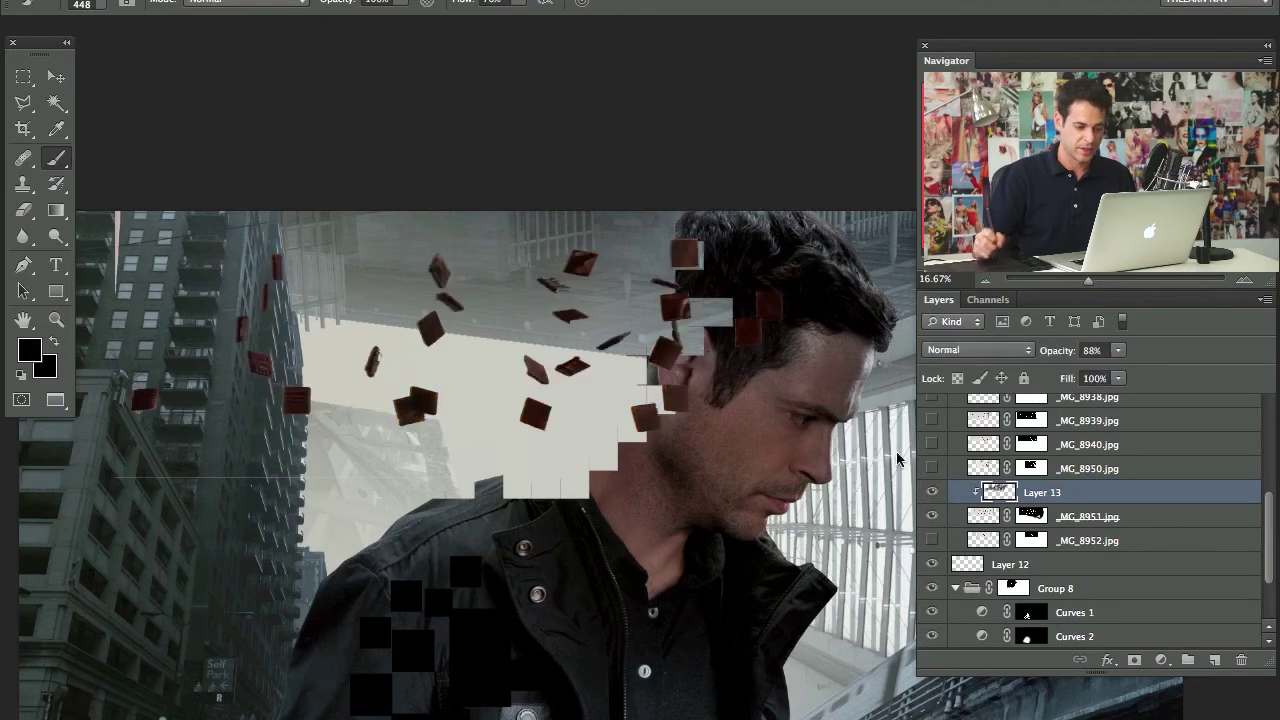
Step: Duplicate Layer 13, set the copy's blend mode to Color, and compare the effect of both paint layers
key("super+j")
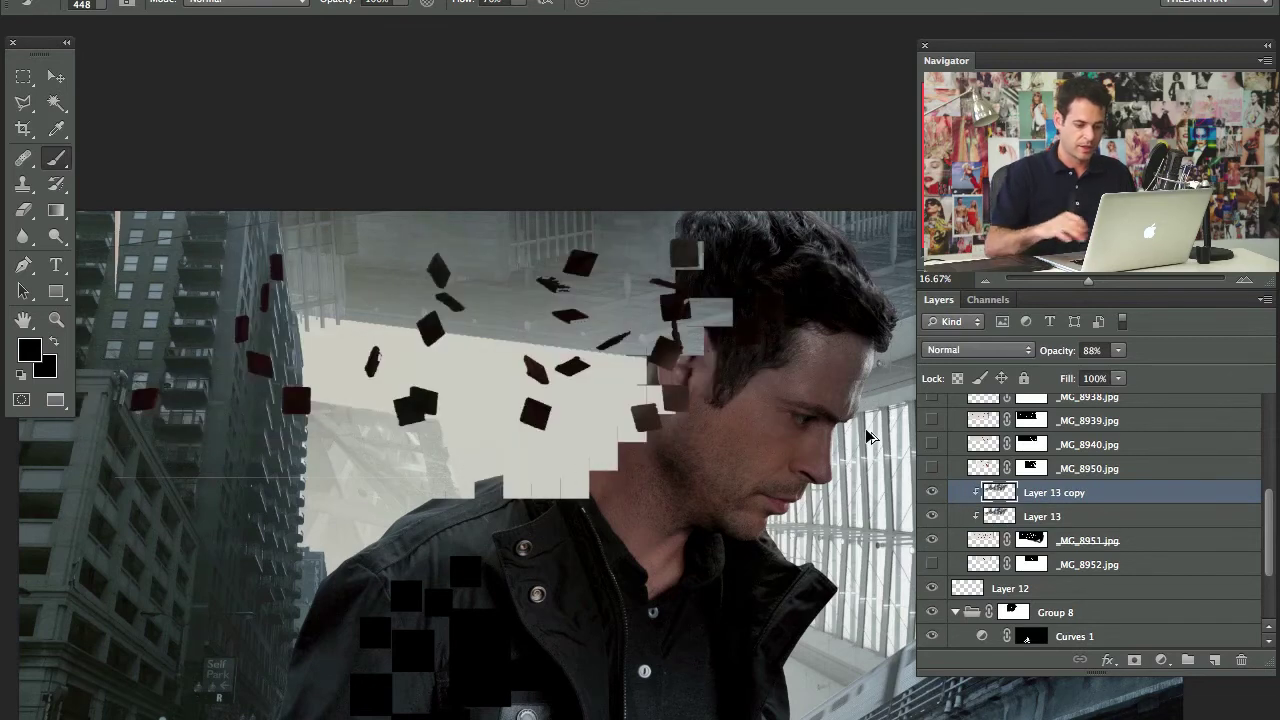
left_click(990, 347)
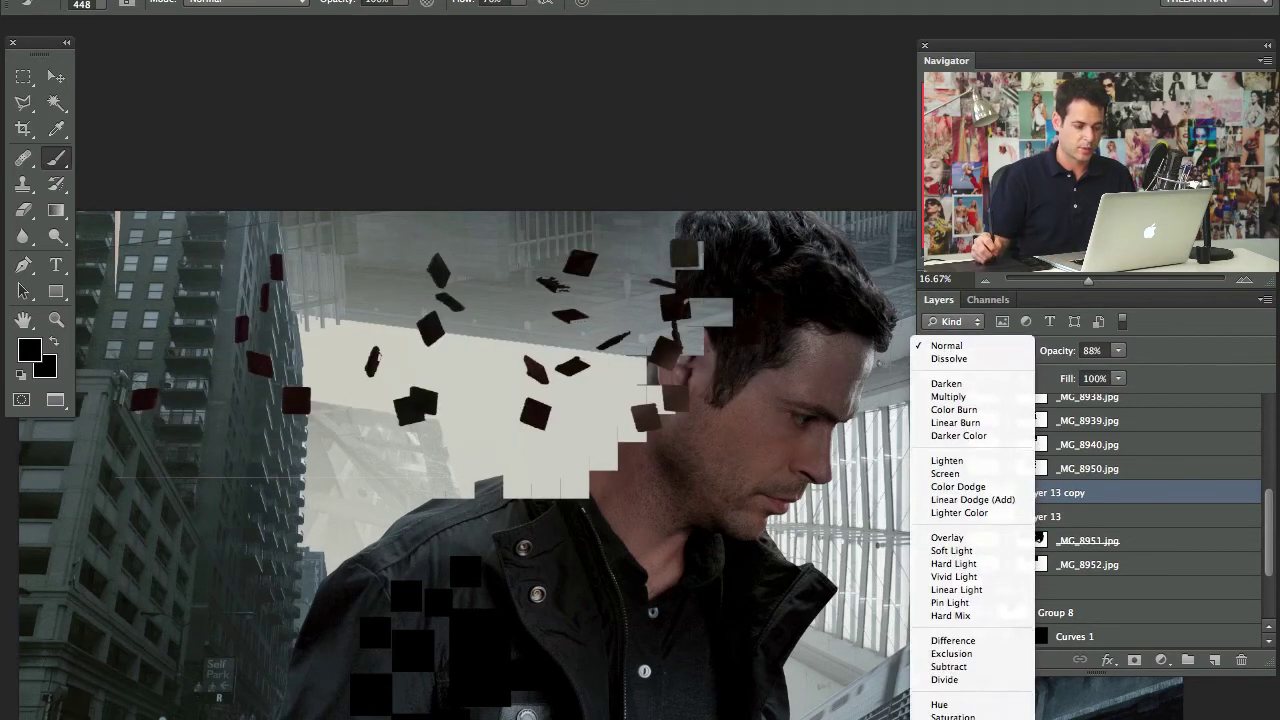
left_click(942, 719)
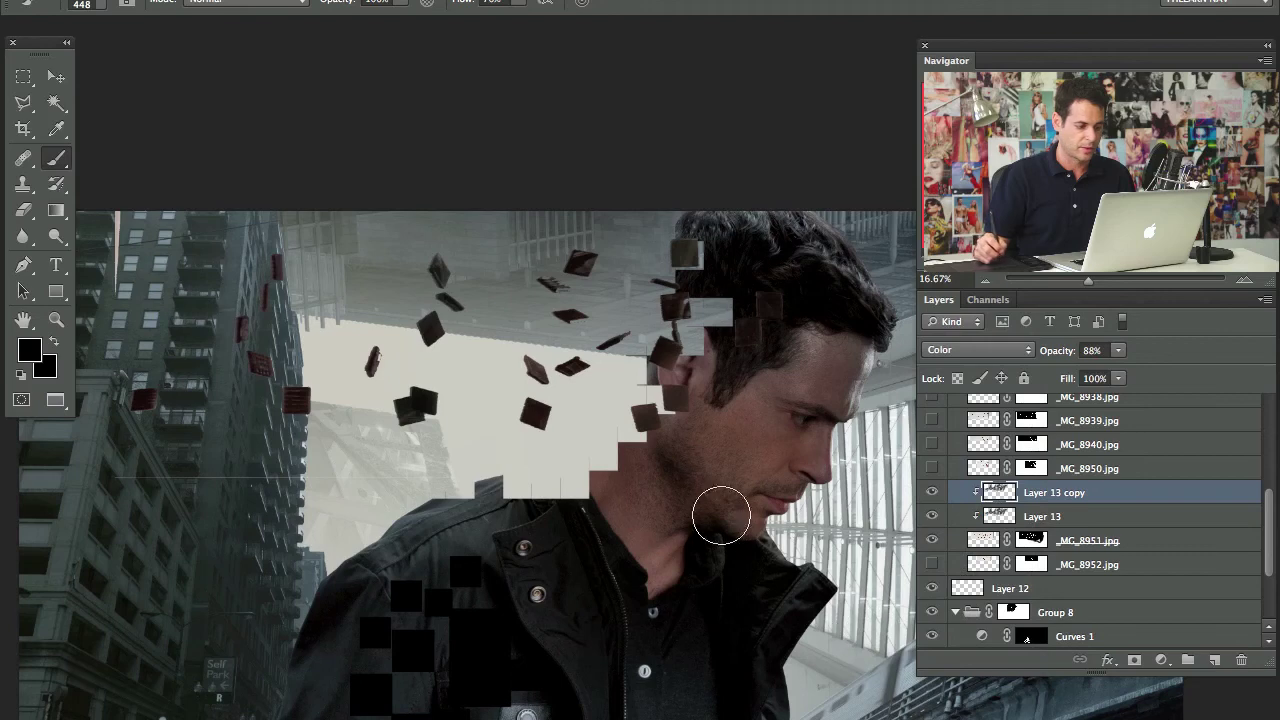
left_click(930, 494)
left_click(931, 518)
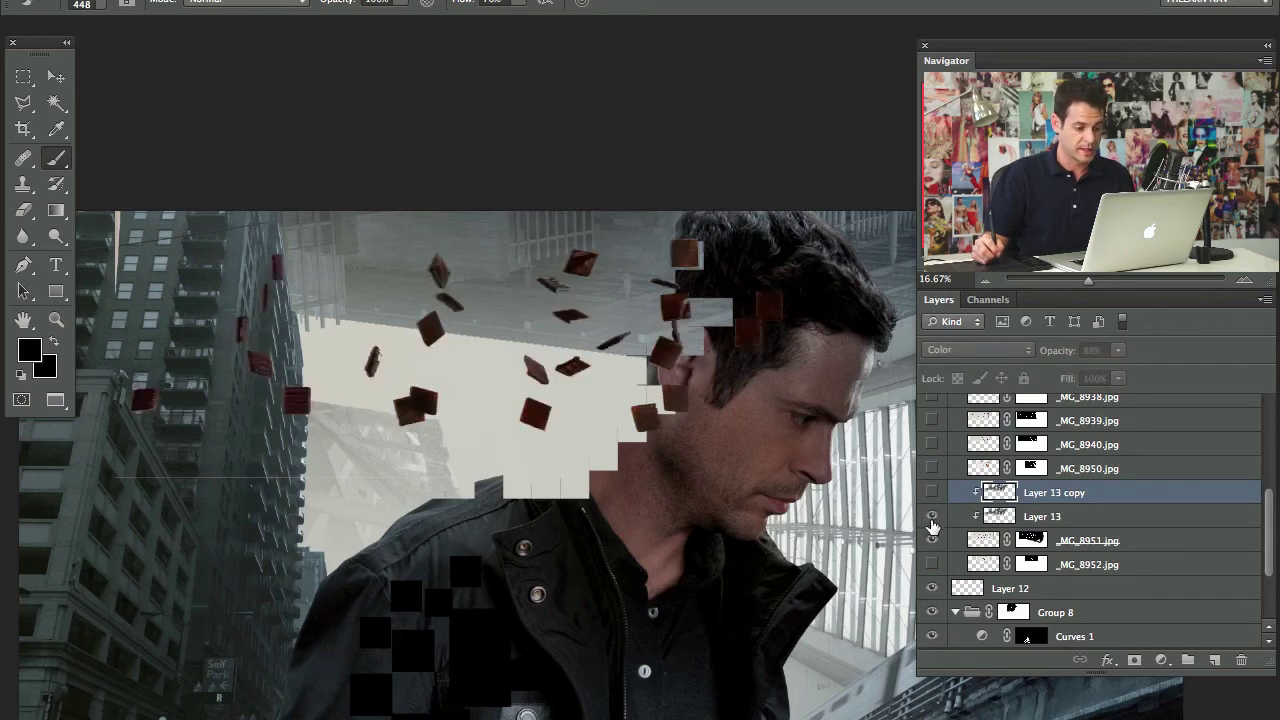
left_click(931, 518)
left_click(930, 520)
left_click(931, 494)
left_click(931, 494)
left_click(930, 496)
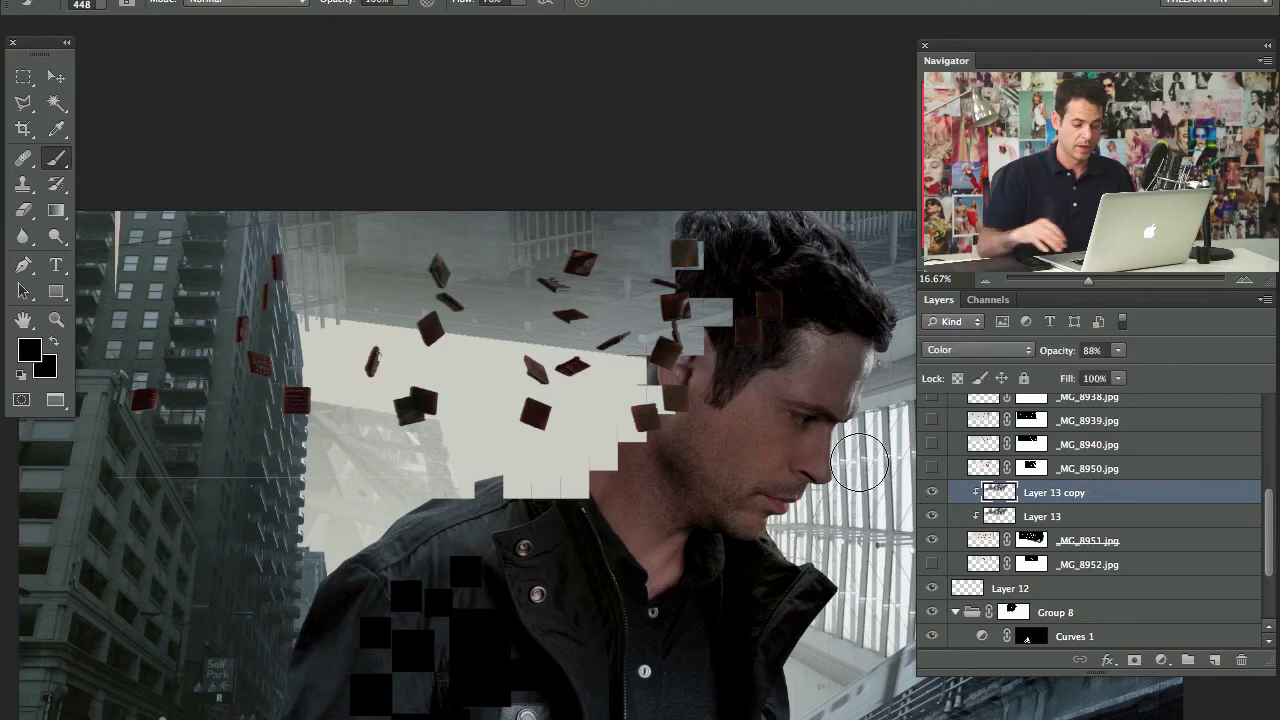
Step: Select the _MG_8951.jpg mask and paint out the ragged piece against the ceiling behind the head with a smaller brush
key("super+plus")
key("super+plus")
left_click_drag(527, 361, 553, 502)
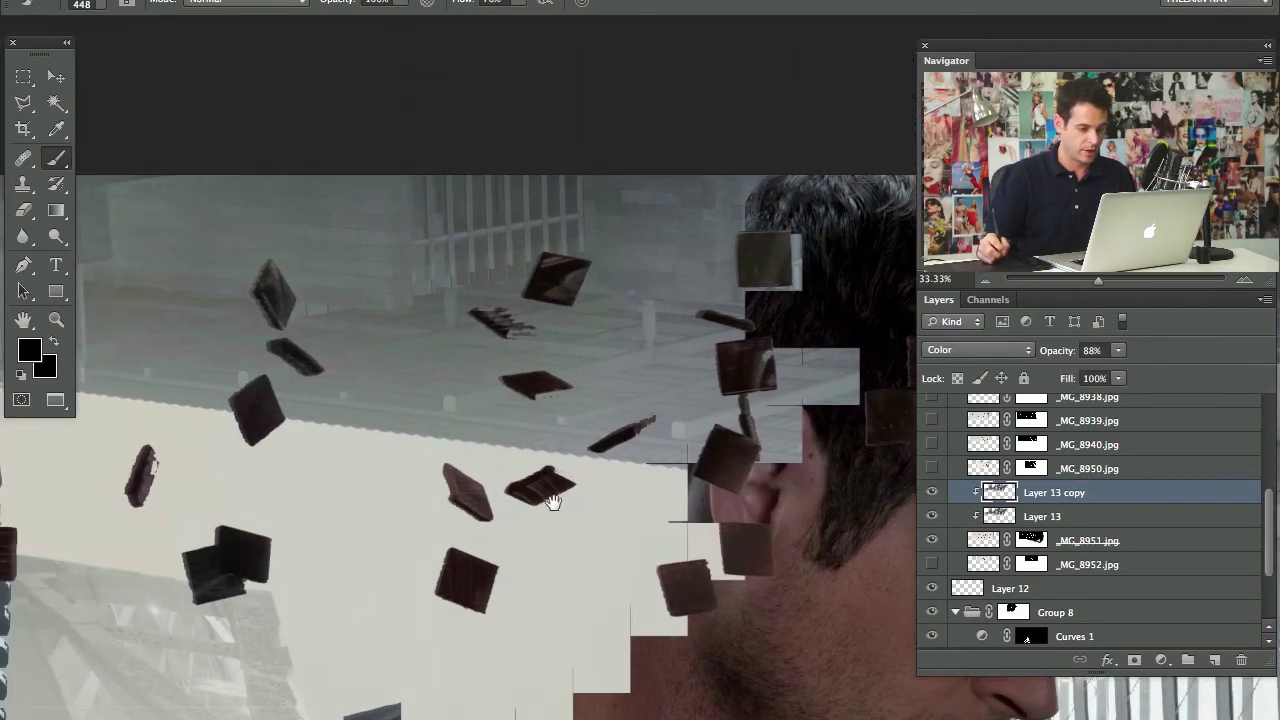
left_click(1072, 543)
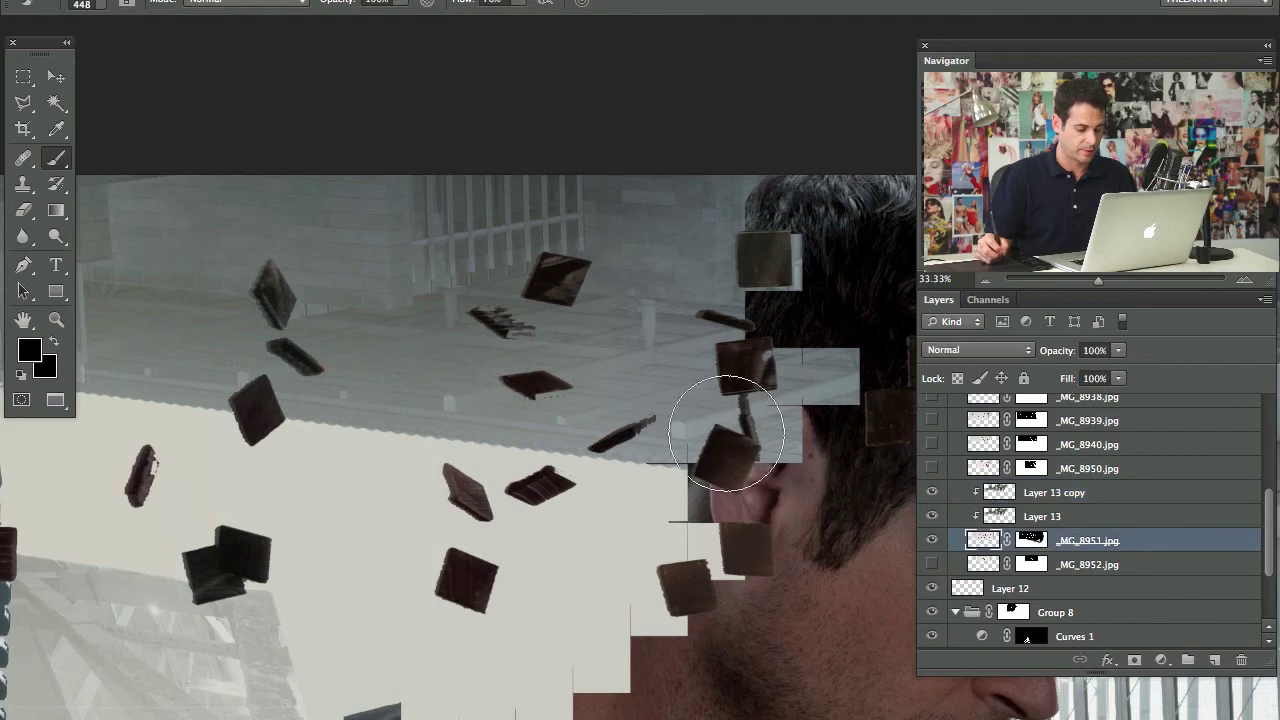
left_click_drag(503, 355, 448, 362)
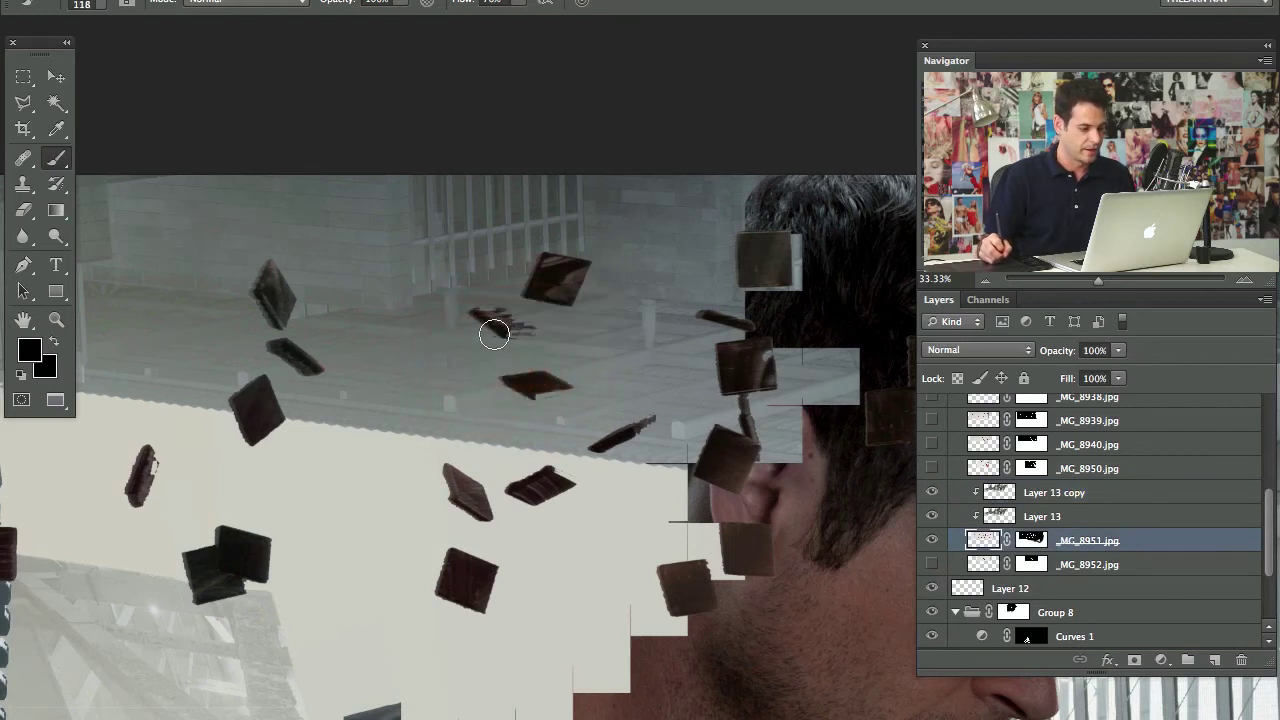
left_click(1031, 540)
mouse_move(540, 345)
left_mouse_down()
mouse_move(511, 318)
mouse_move(498, 345)
left_mouse_up()
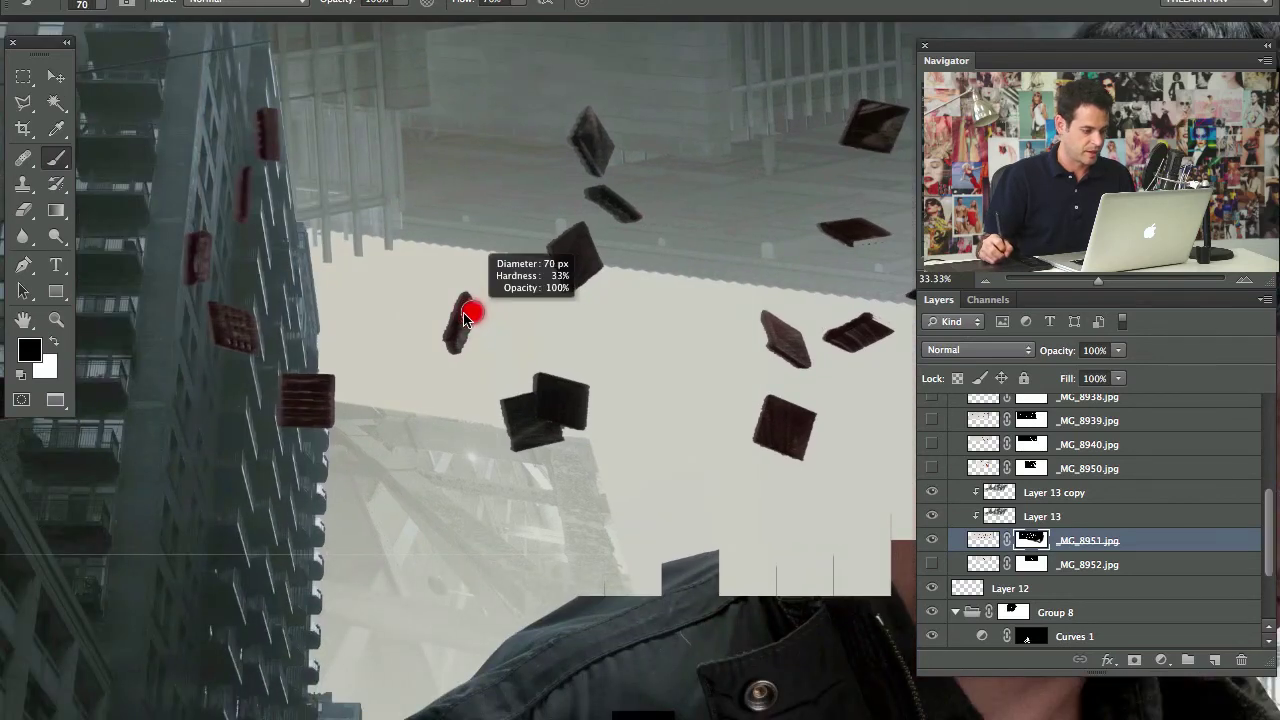
Step: Mask out the narrow upright piece over the bright background near the buildings and set the brush size to 190 px
left_click_drag(464, 314, 456, 313)
mouse_move(465, 258)
left_mouse_down()
mouse_move(445, 344)
mouse_move(488, 280)
left_mouse_up()
left_click_drag(337, 500, 365, 500)
left_click_drag(641, 563, 327, 533)
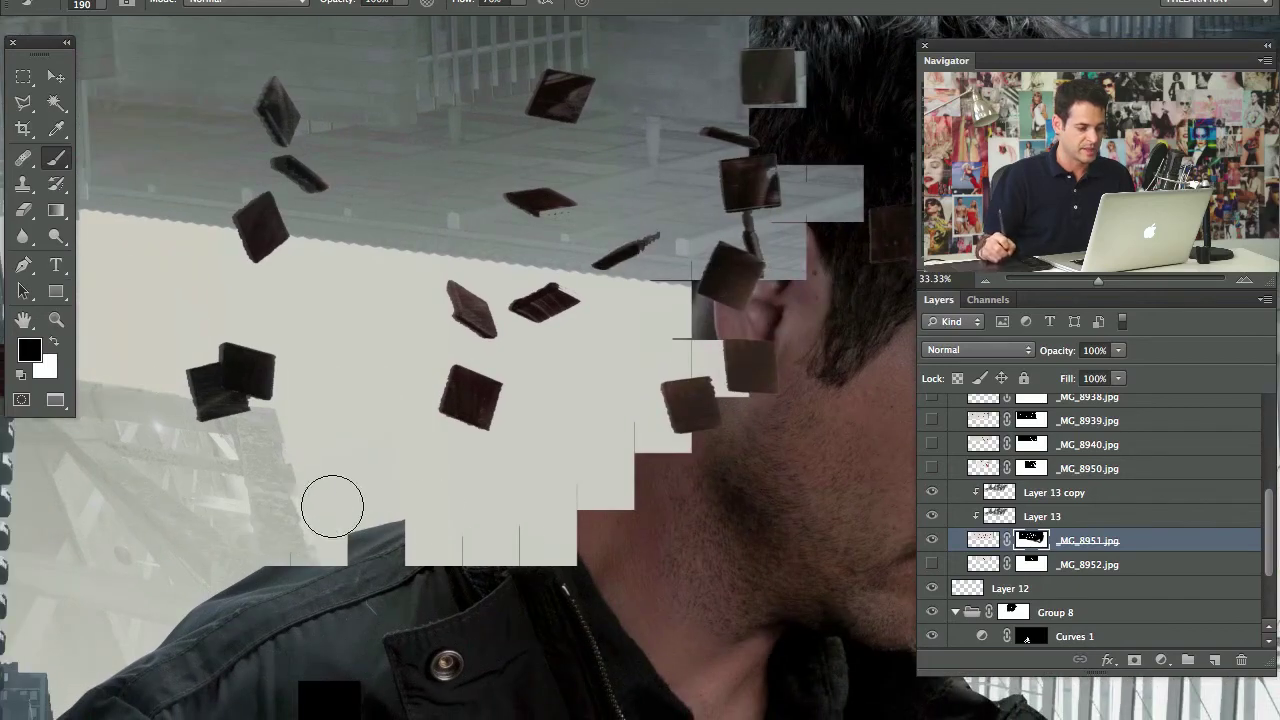
Step: Group the _MG_8951.jpg pieces layer with its clipped layers Layer 13 and Layer 13 copy
scroll(332, 506, "left", 10)
scroll(229, 568, "right", 10)
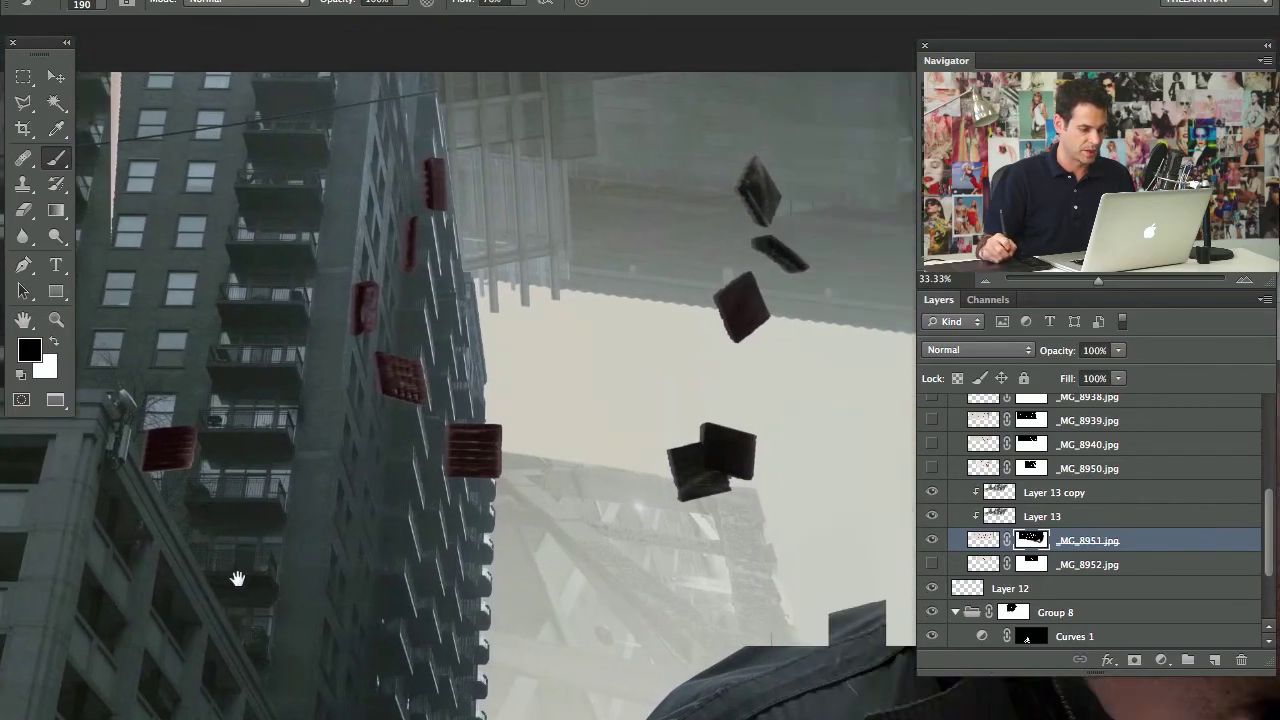
scroll(574, 549, "right", 3)
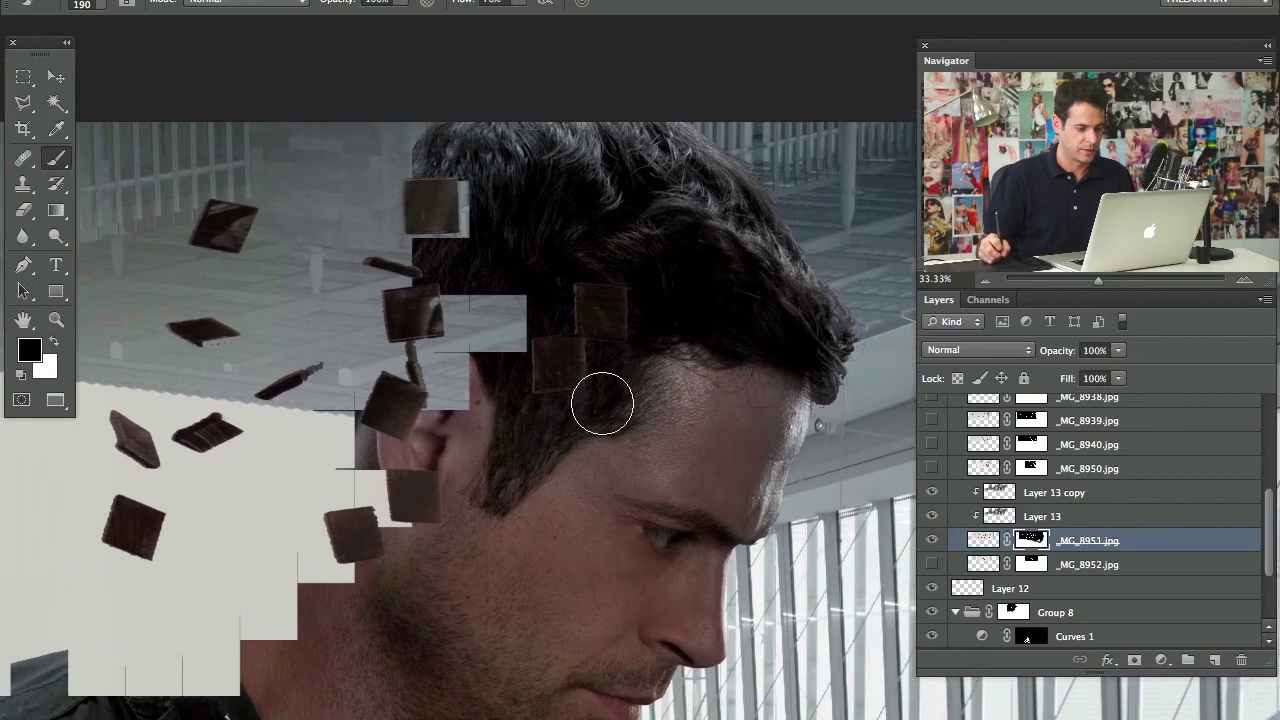
left_click_drag(494, 515, 804, 516)
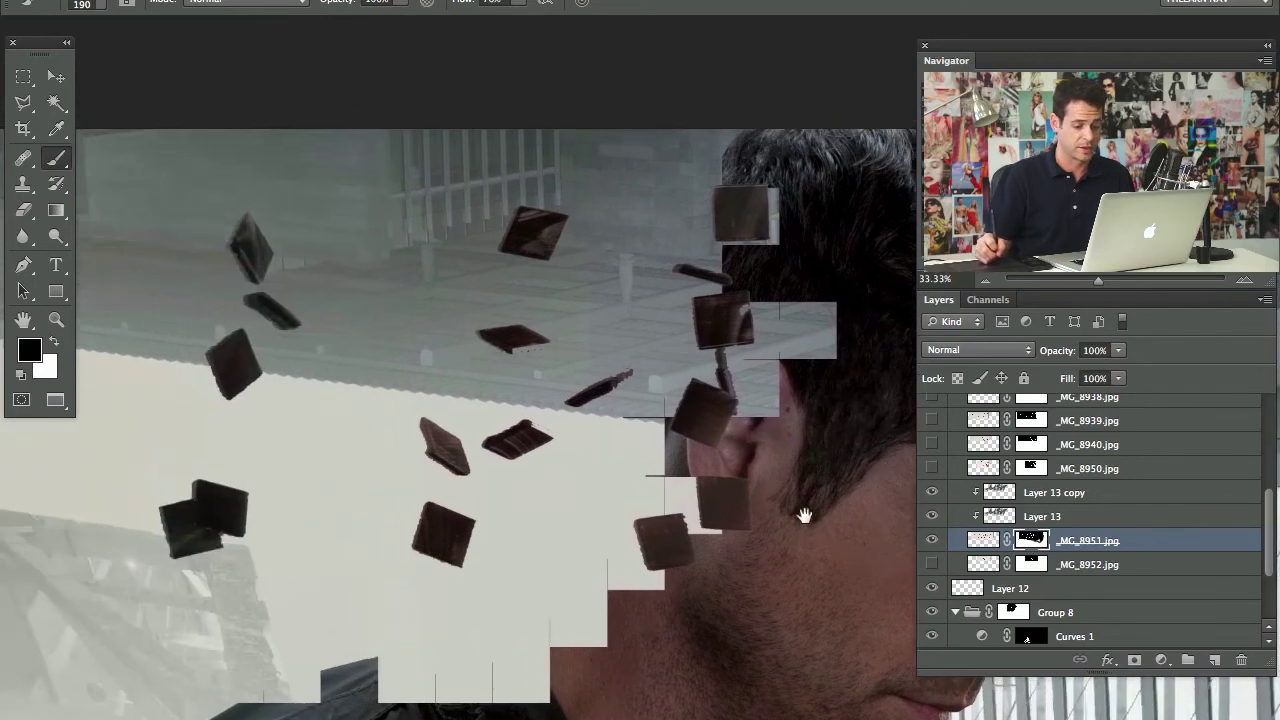
left_click(1102, 498, "shift")
key("ctrl+g")
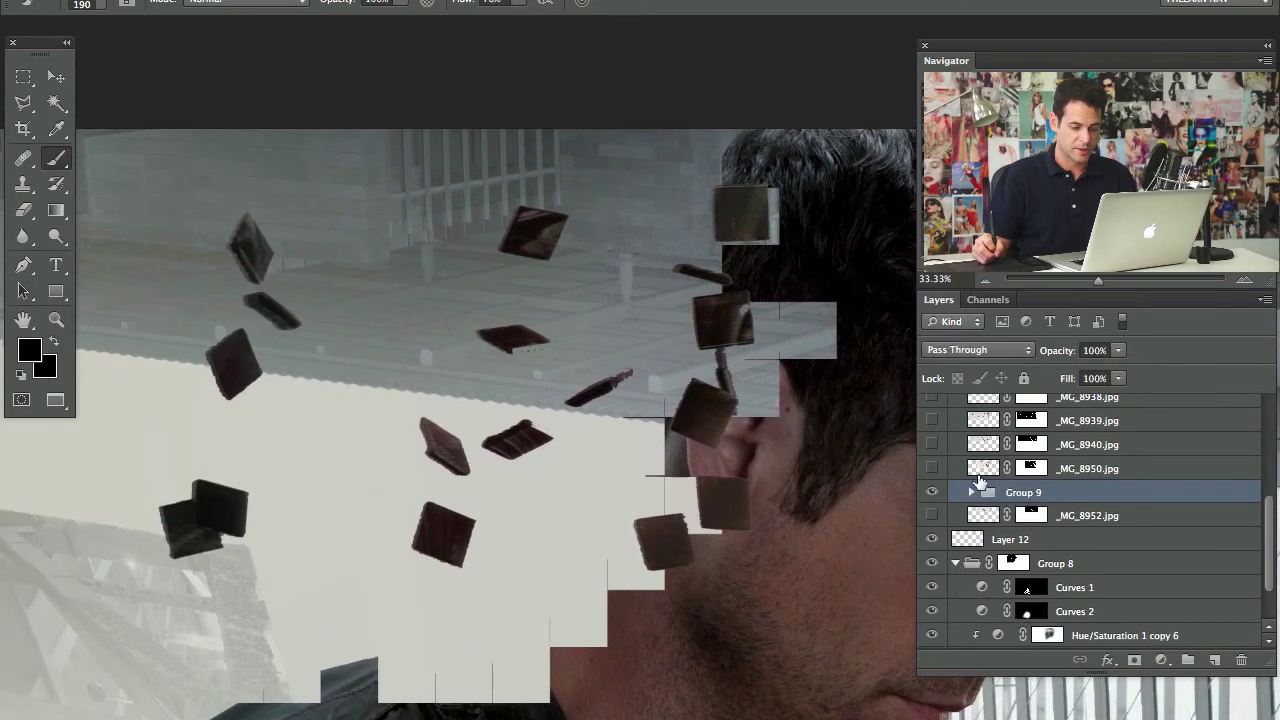
Step: Show the _MG_8950.jpg pieces layer and move it up and slightly left around the back of the man's head
left_click(932, 468)
left_click(970, 468)
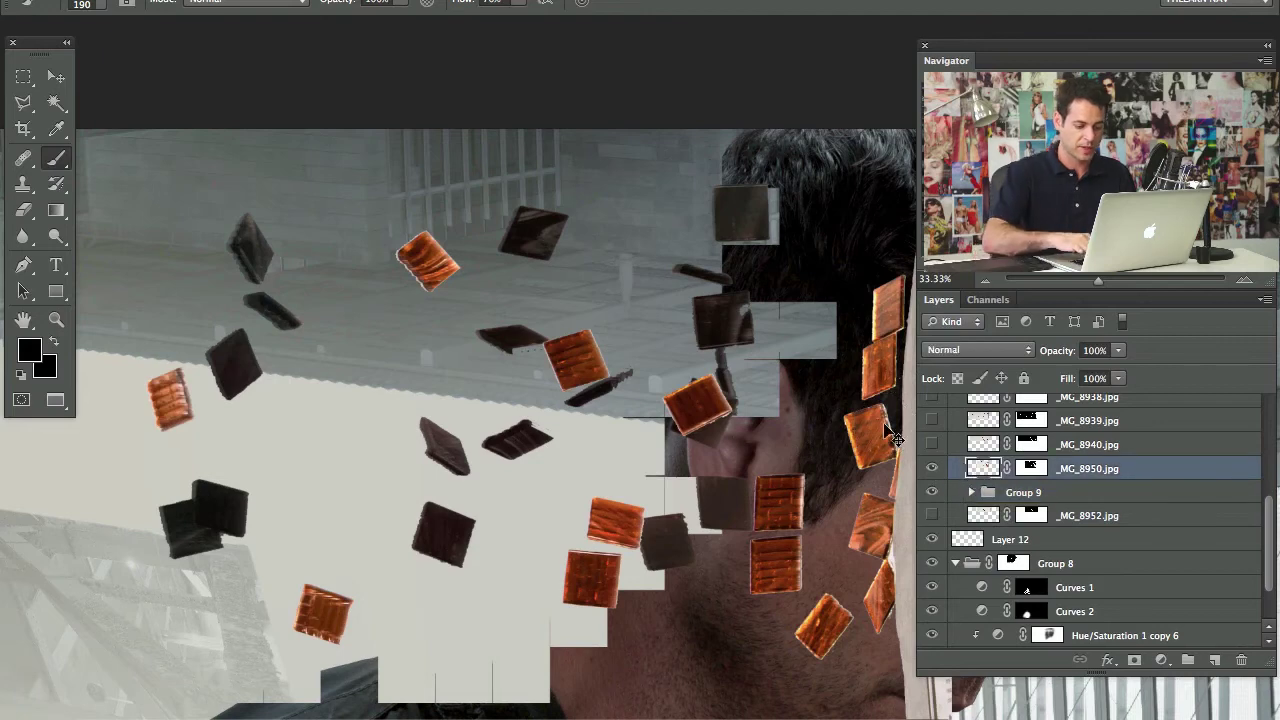
key("ctrl+minus")
key("v")
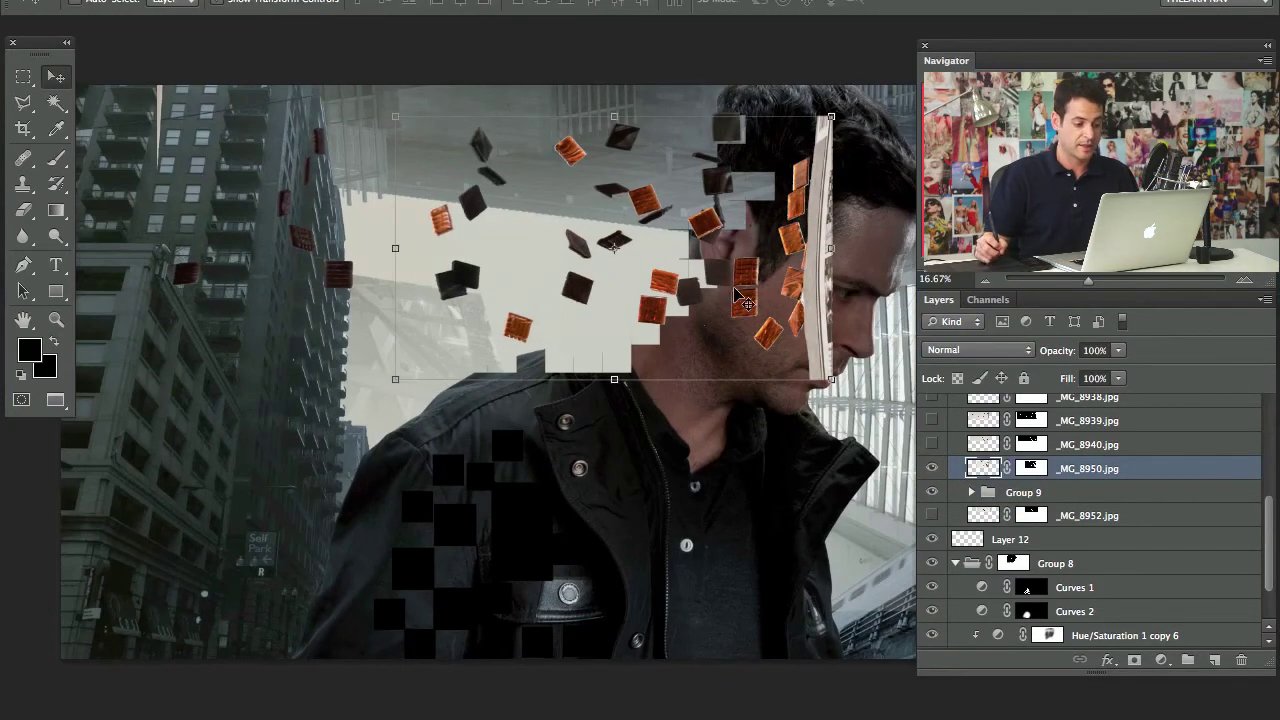
left_click_drag(767, 357, 805, 318)
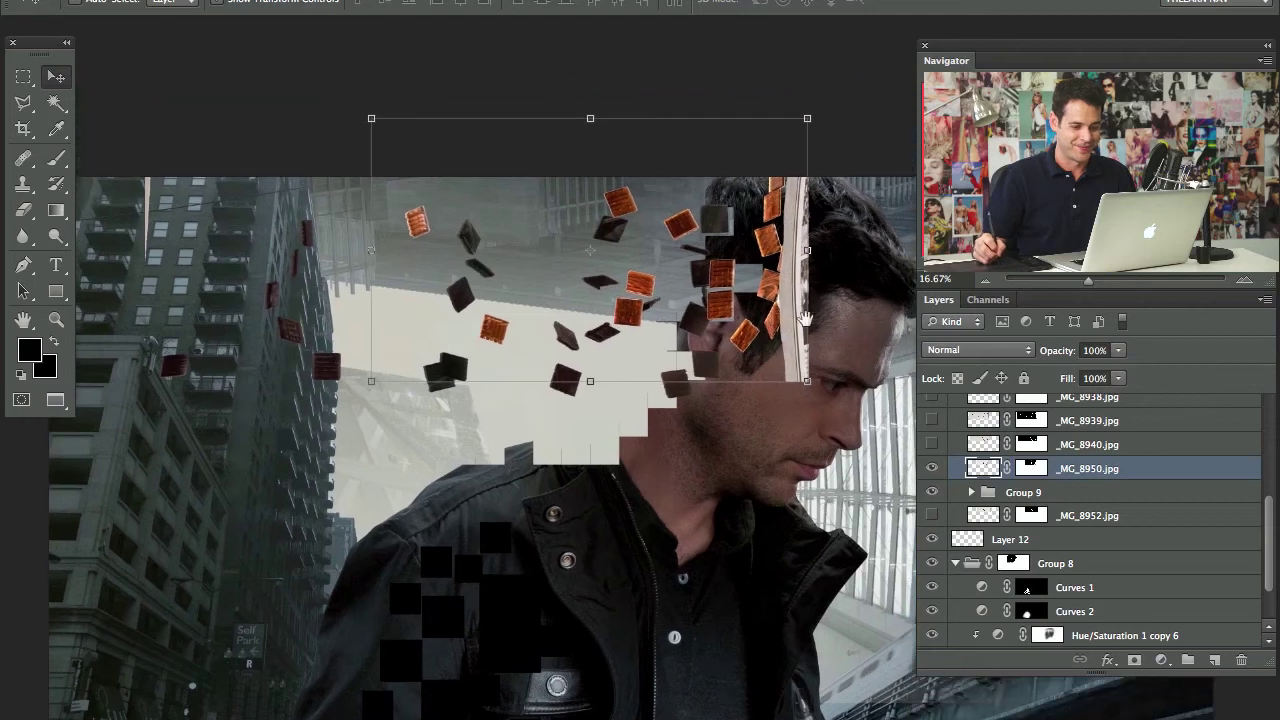
Step: Paint black on the _MG_8950.jpg mask to hide the orange pieces and pale strip in front of the ear
left_click(1029, 468)
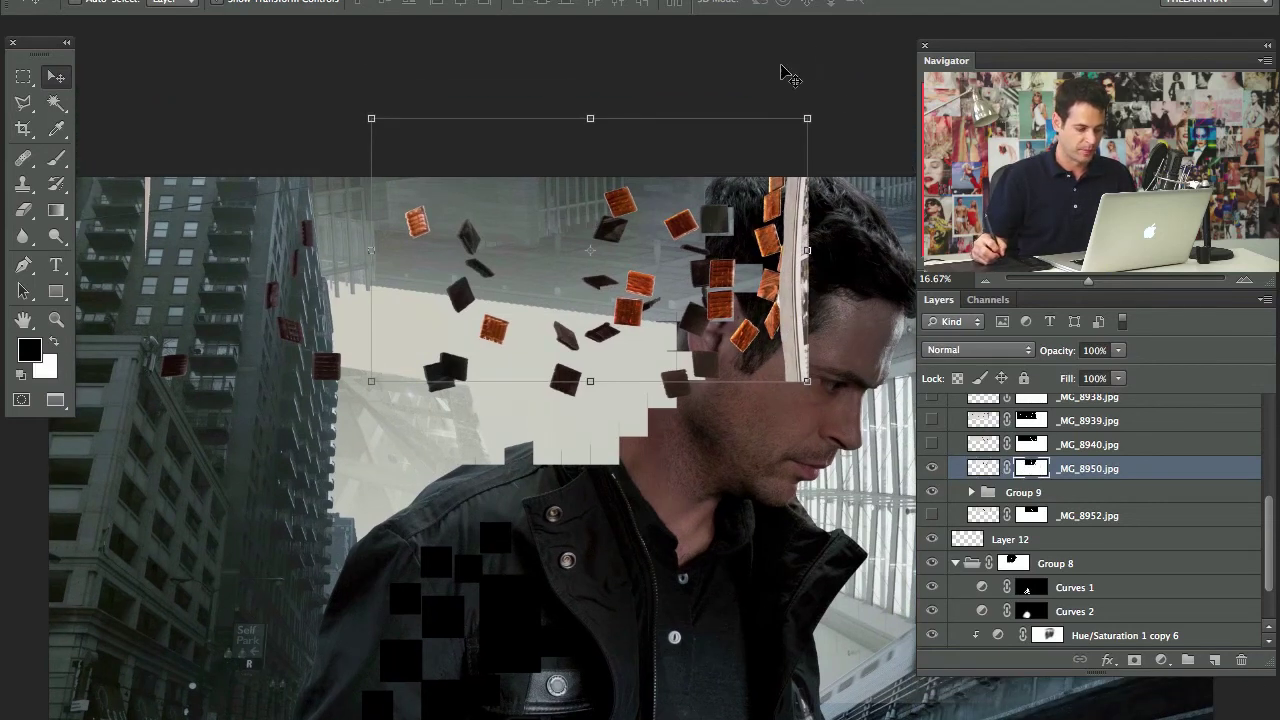
key("b")
left_click_drag(773, 200, 780, 240)
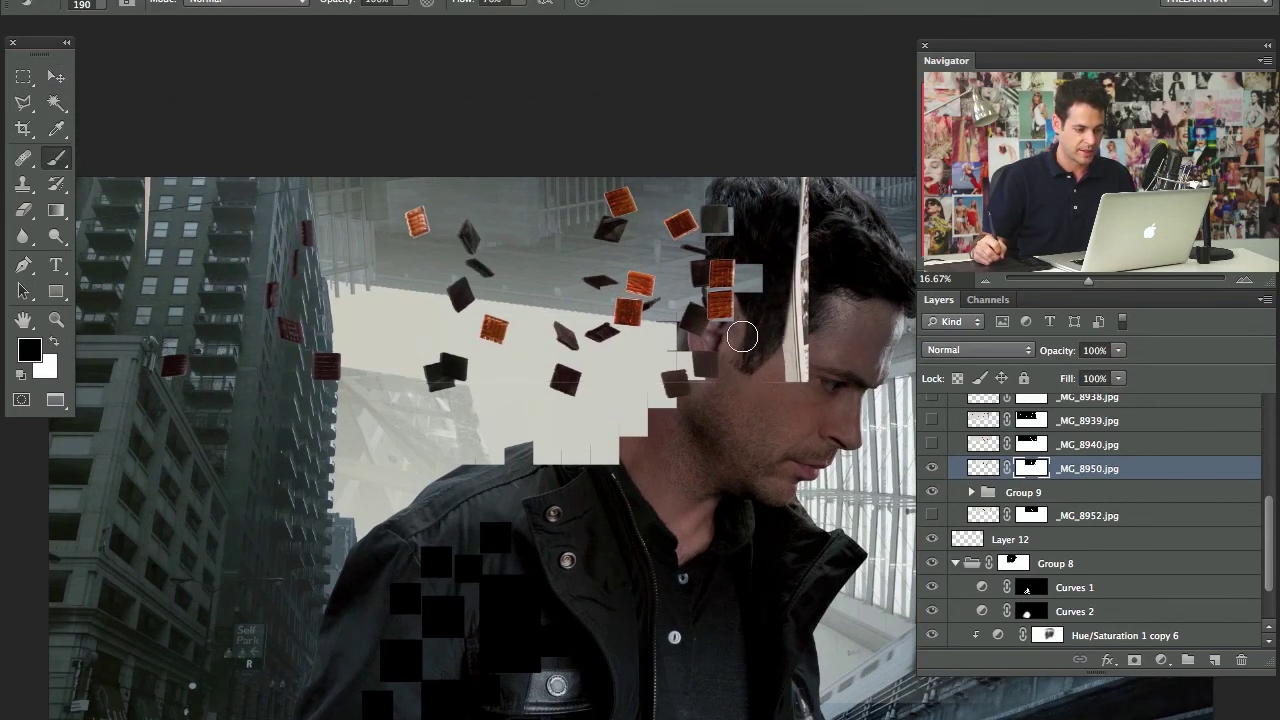
mouse_move(742, 337)
left_mouse_down()
mouse_move(767, 380)
mouse_move(827, 298)
left_mouse_up()
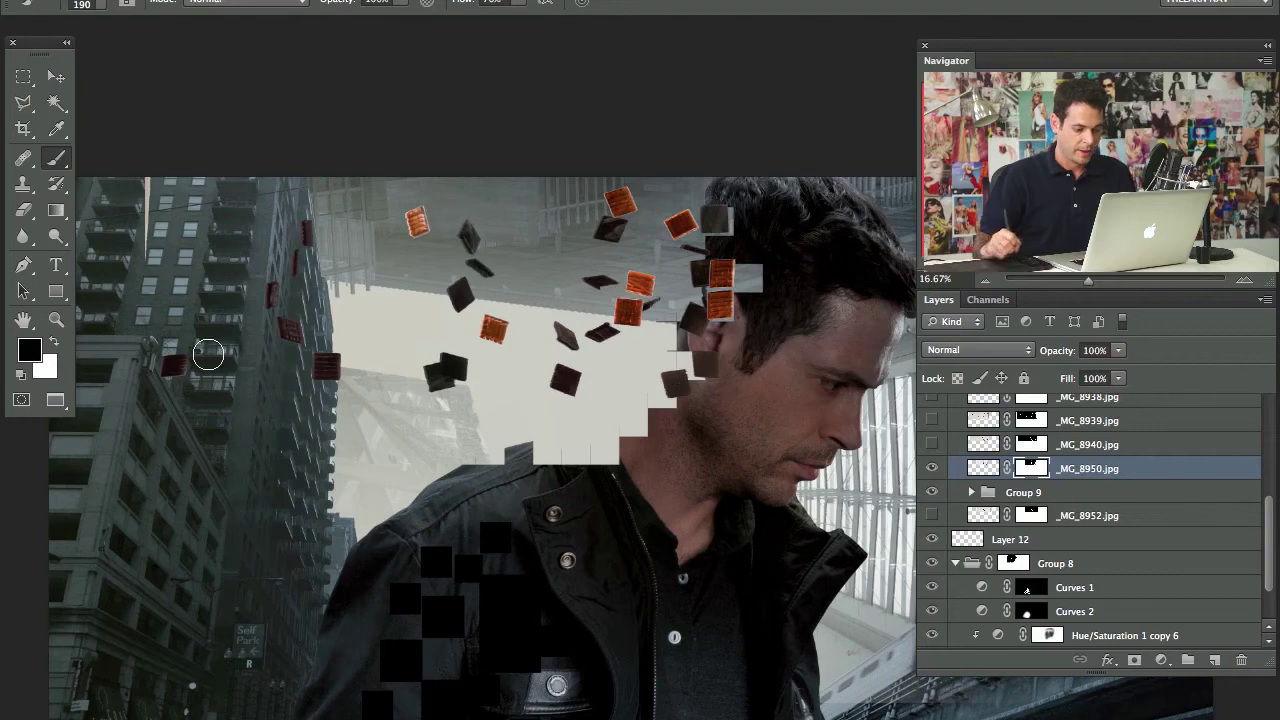
Step: Add a clipped layer above _MG_8950.jpg, paint the orange pieces with the dark hair colour, and set its blend mode to Color
key("ctrl+plus")
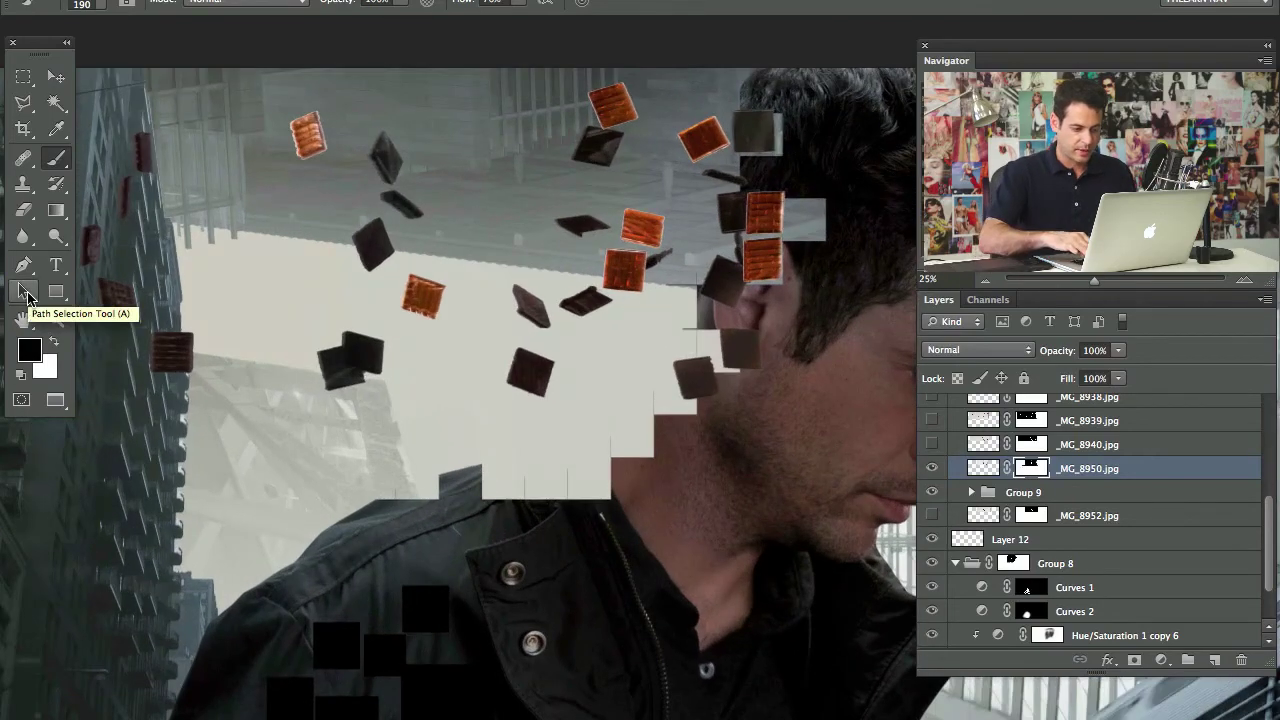
key("ctrl+plus")
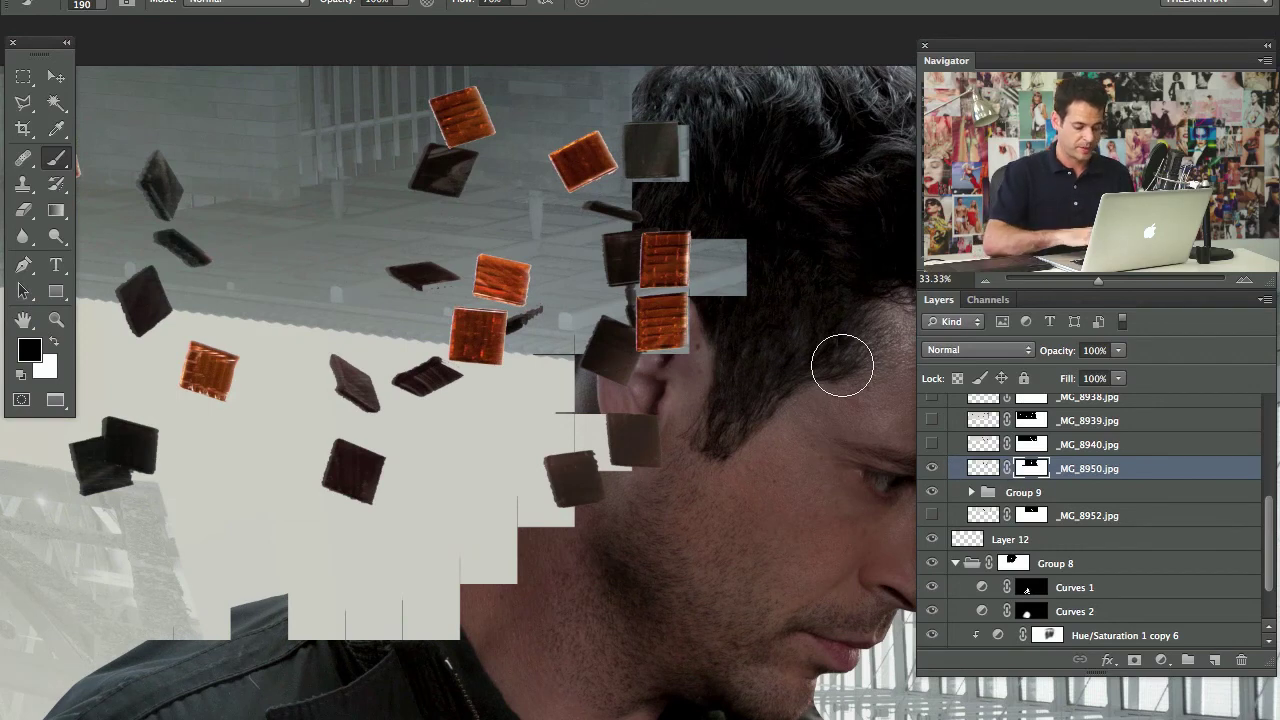
key("ctrl+shift+alt+n")
key("ctrl+alt+g")
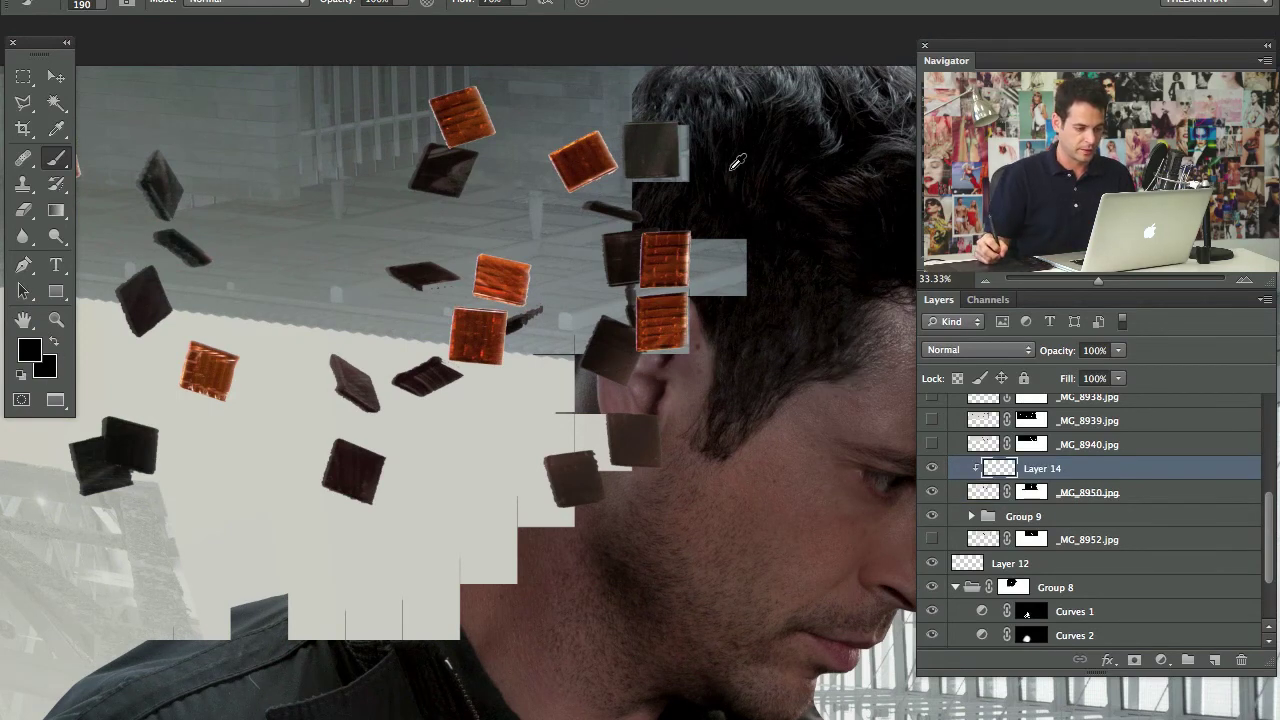
mouse_move(655, 285)
left_mouse_down()
mouse_move(697, 233)
mouse_move(563, 249)
mouse_move(543, 214)
mouse_move(380, 171)
mouse_move(459, 236)
mouse_move(511, 106)
mouse_move(210, 370)
mouse_move(482, 355)
left_mouse_up()
left_click(980, 362)
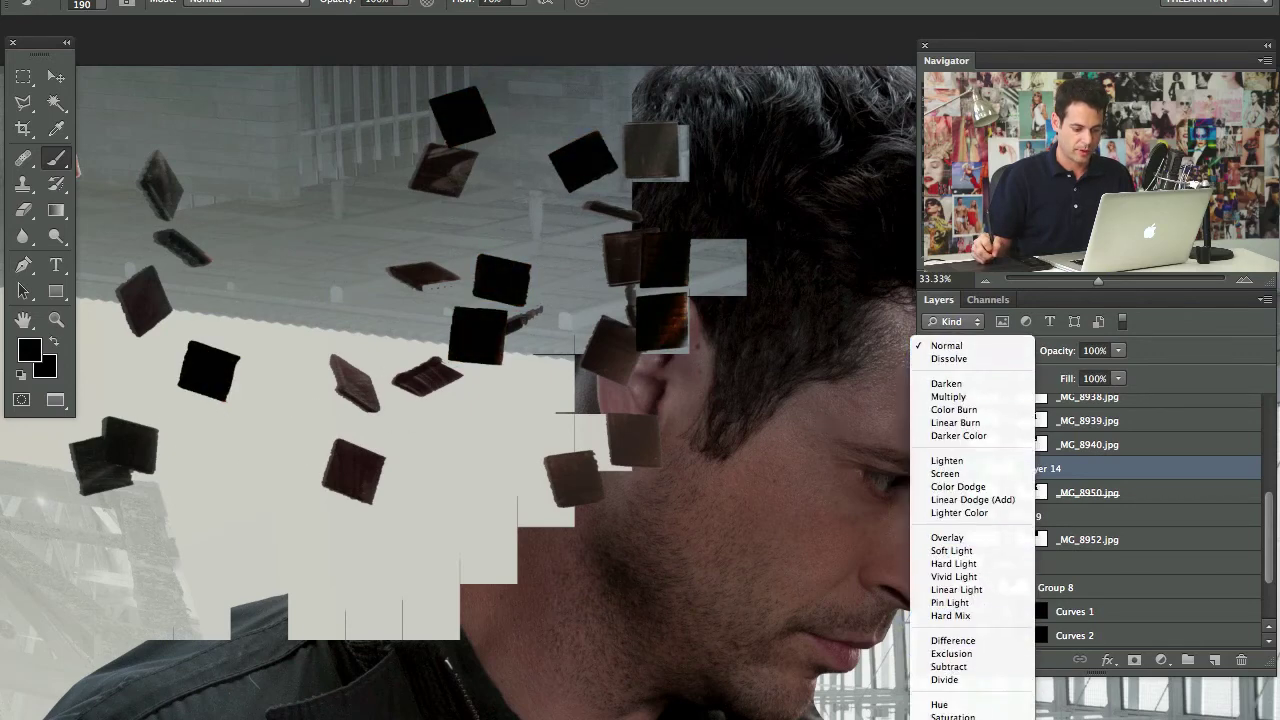
left_click(944, 719)
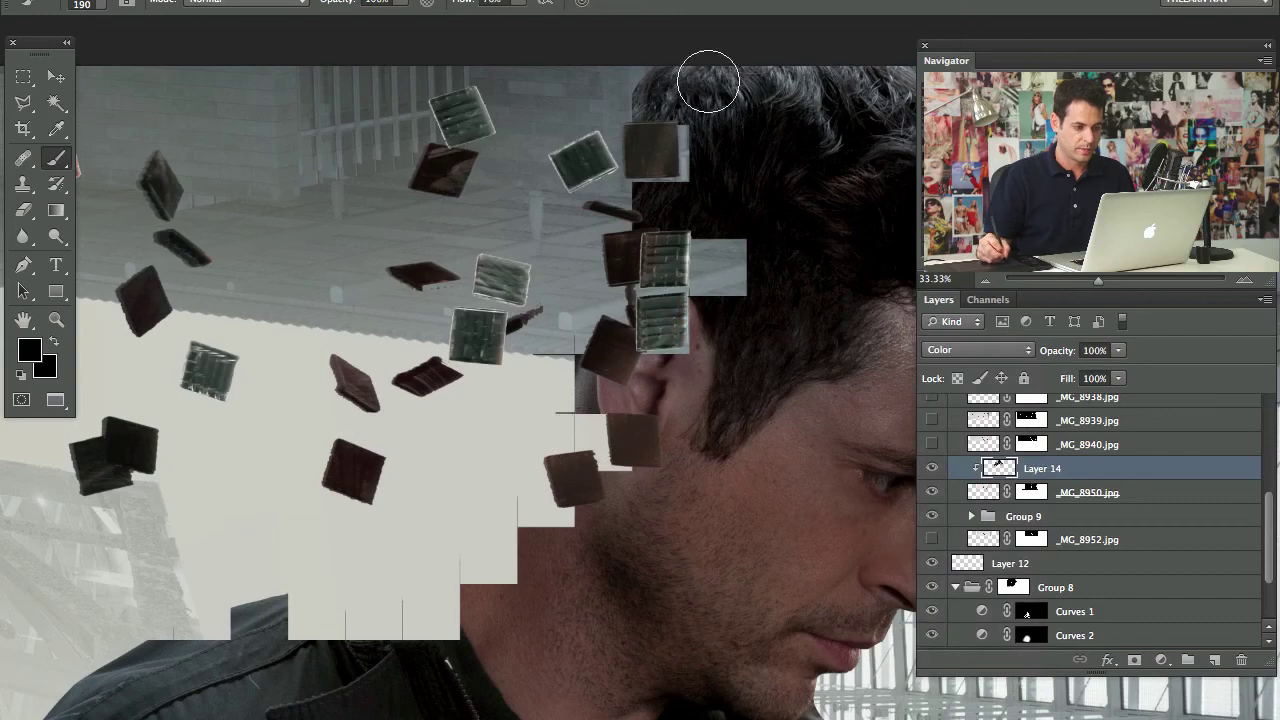
left_click_drag(198, 382, 750, 484)
left_click_drag(540, 304, 660, 241)
left_click_drag(898, 580, 557, 446)
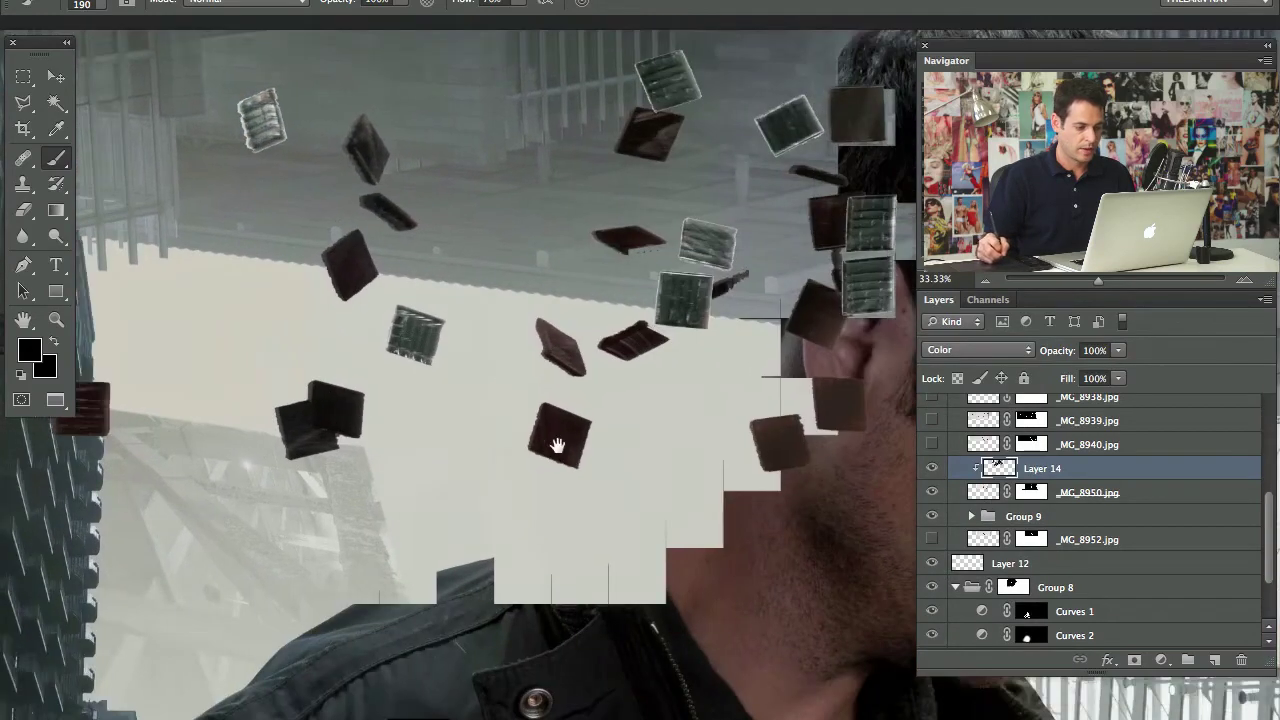
Step: Add a second clipped layer at 80% opacity and paint the upper piece beside the hair with the dark hair colour
left_click_drag(788, 438, 377, 451)
key("super+alt+shift+n")
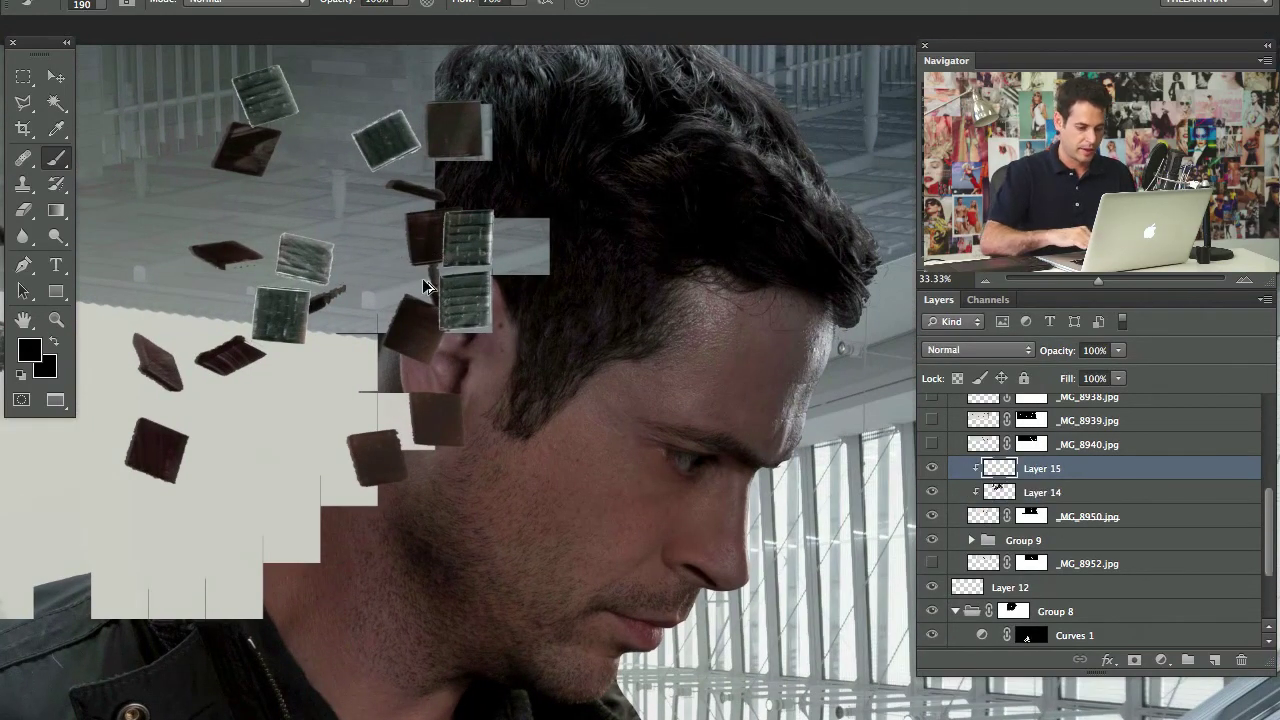
key("v")
key("b")
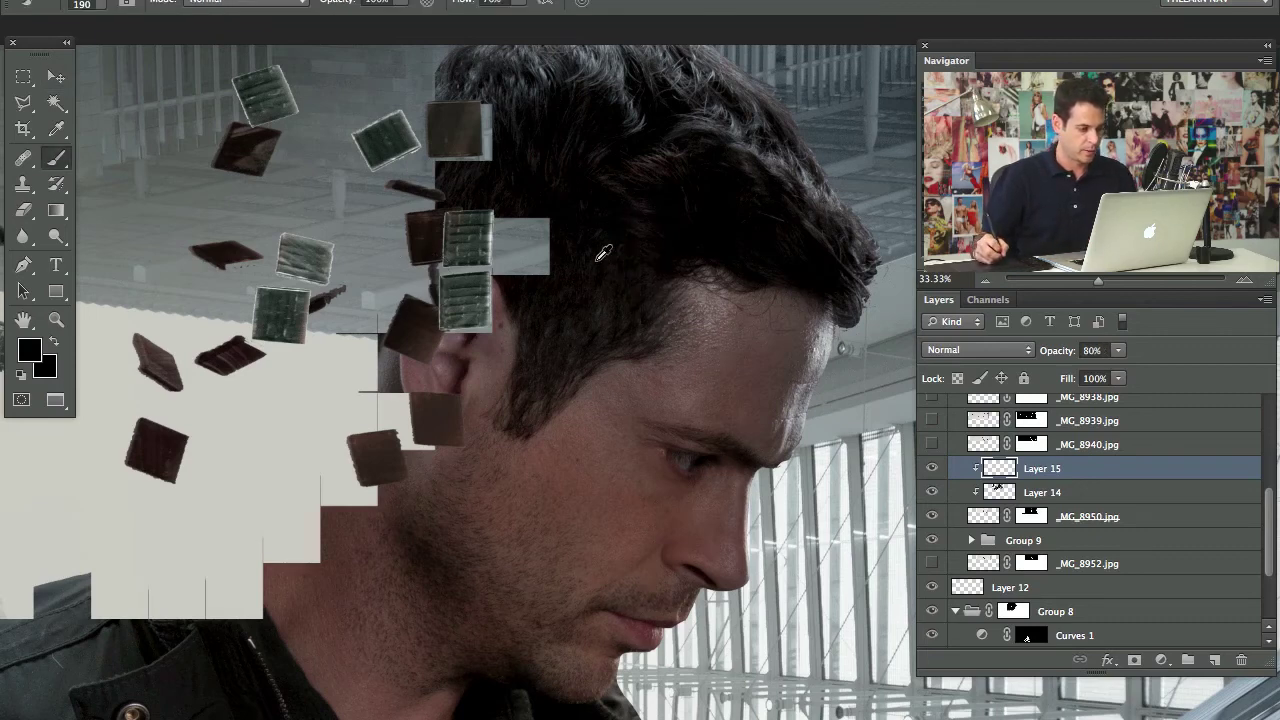
left_click_drag(447, 270, 477, 389)
Step: Clone hair texture onto the piece just above the ear using the Clone Stamp at 278 px
key("s")
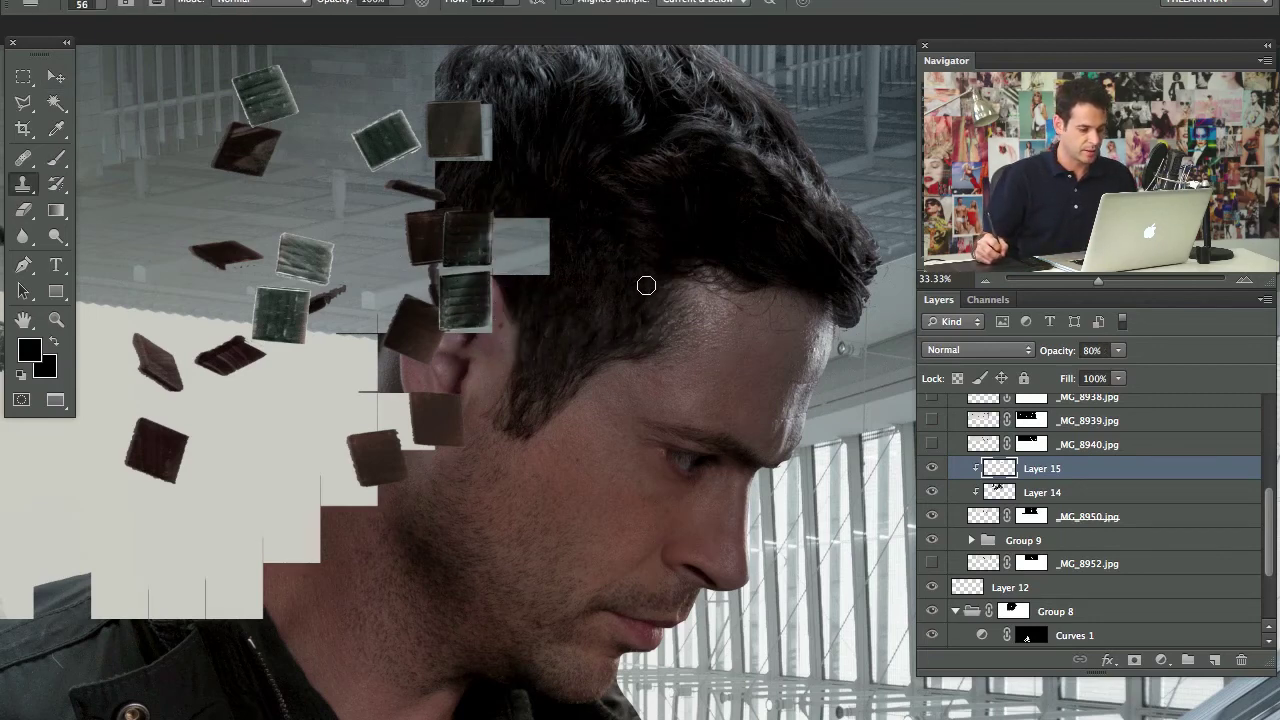
left_click_drag(609, 324, 640, 303)
left_click(629, 284, "alt")
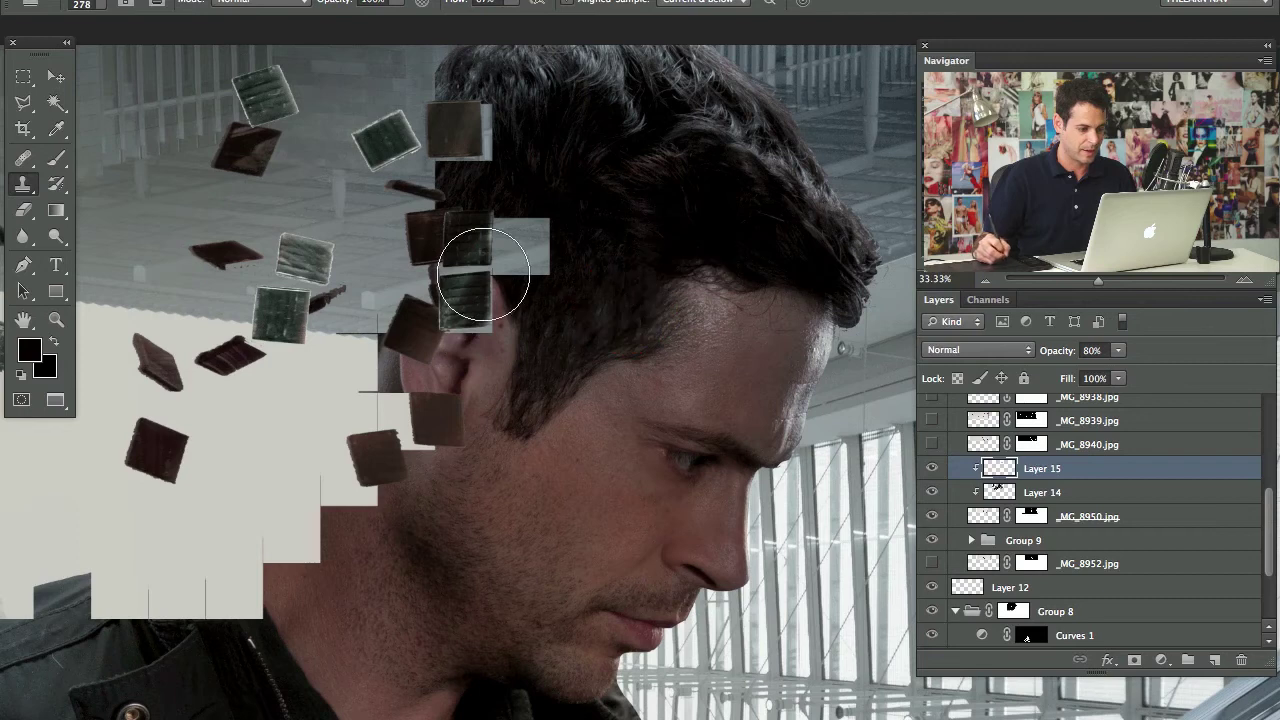
mouse_move(486, 272)
left_mouse_down()
mouse_move(446, 327)
mouse_move(485, 291)
mouse_move(485, 318)
mouse_move(502, 323)
mouse_move(483, 331)
left_mouse_up()
left_click(640, 210, "alt")
left_click(612, 298, "alt")
left_click(561, 331, "alt")
left_click(588, 204, "alt")
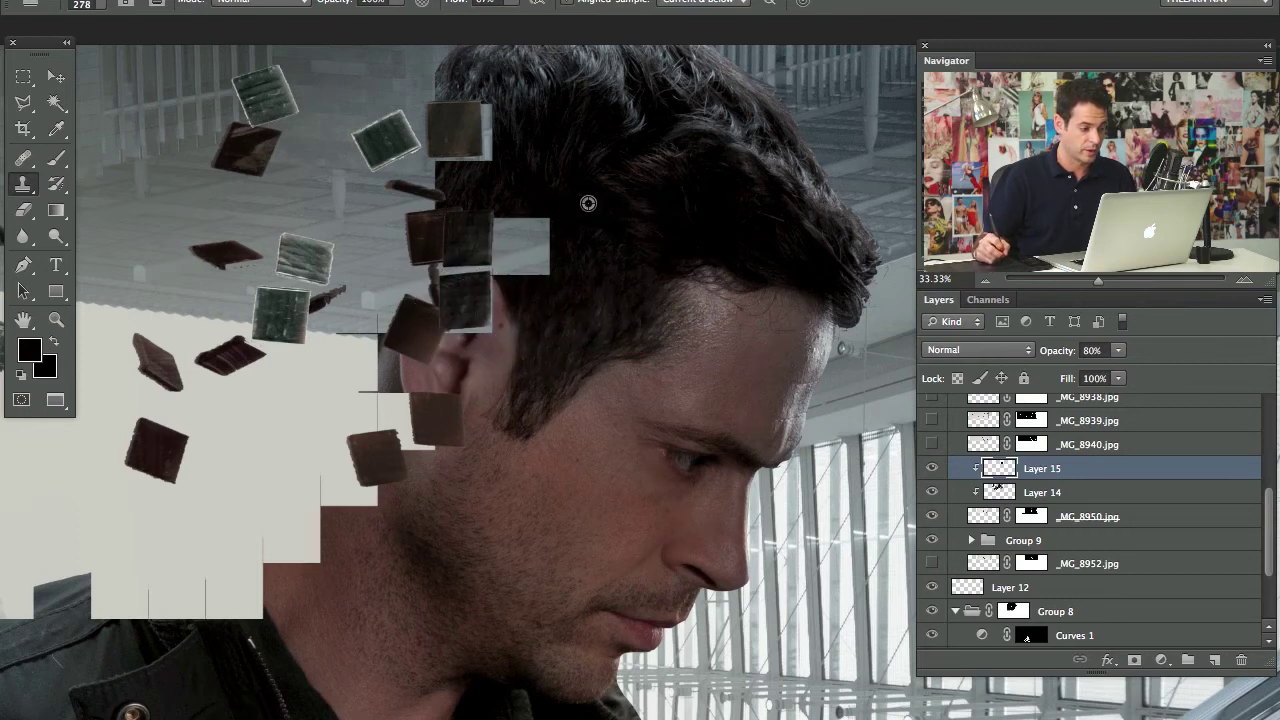
Step: Clone hair texture at 170 px onto the two upper pieces floating behind the head
left_click_drag(484, 98, 453, 125)
left_click_drag(629, 194, 649, 202)
left_click_drag(400, 127, 377, 116)
left_click(586, 118, "alt")
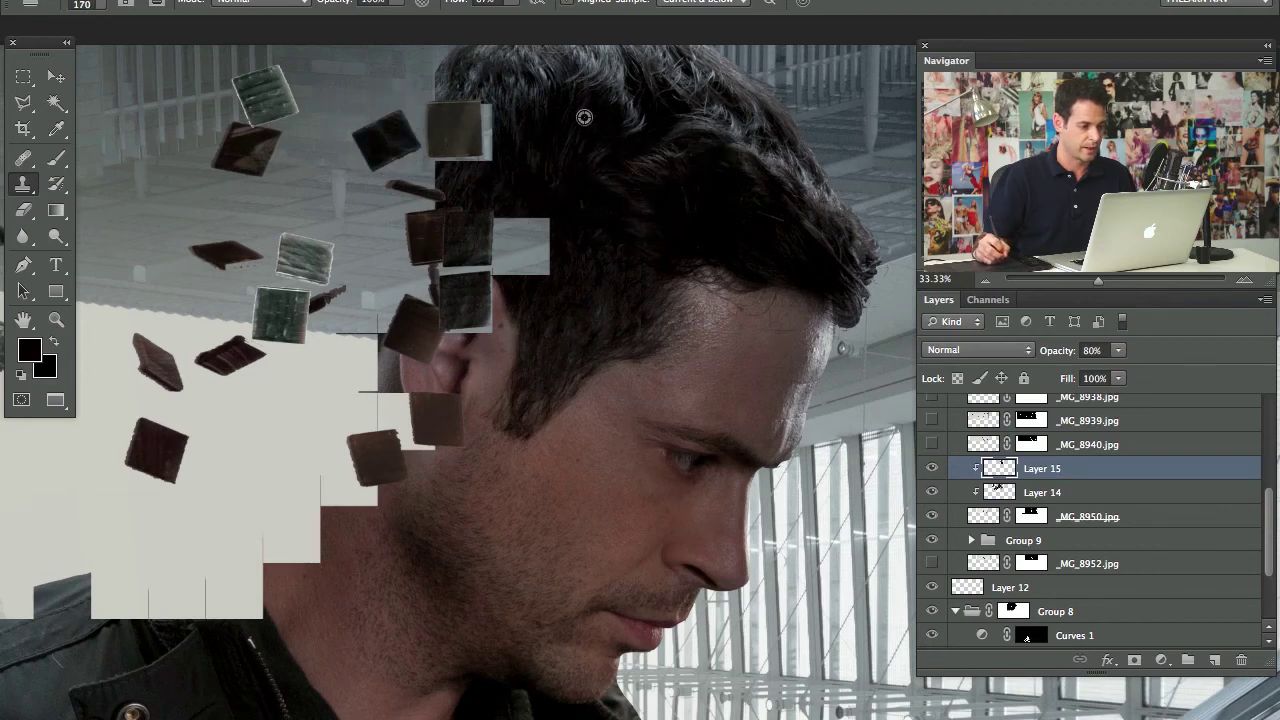
mouse_move(270, 101)
left_mouse_down()
mouse_move(255, 51)
mouse_move(285, 89)
left_mouse_up()
left_click(655, 185, "alt")
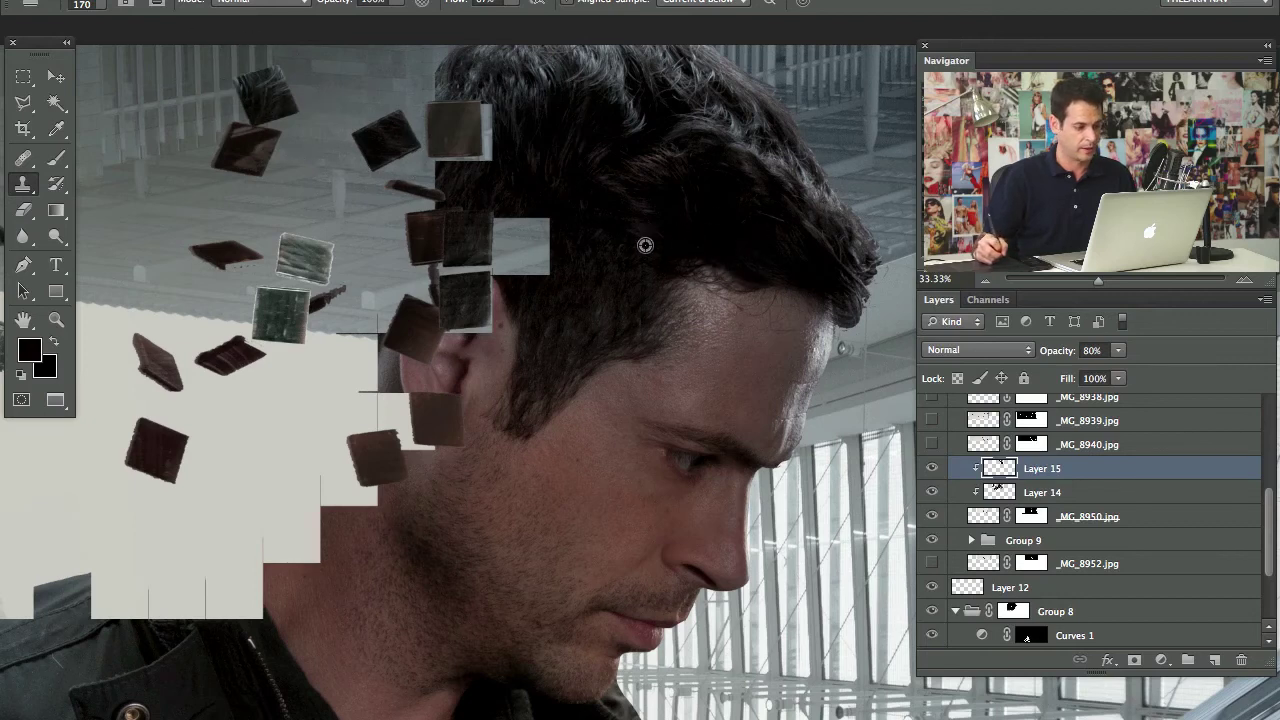
Step: Clone cheek skin onto the piece above the ear and brush sampled skin colour over it at 20% flow
left_click_drag(457, 379, 430, 420)
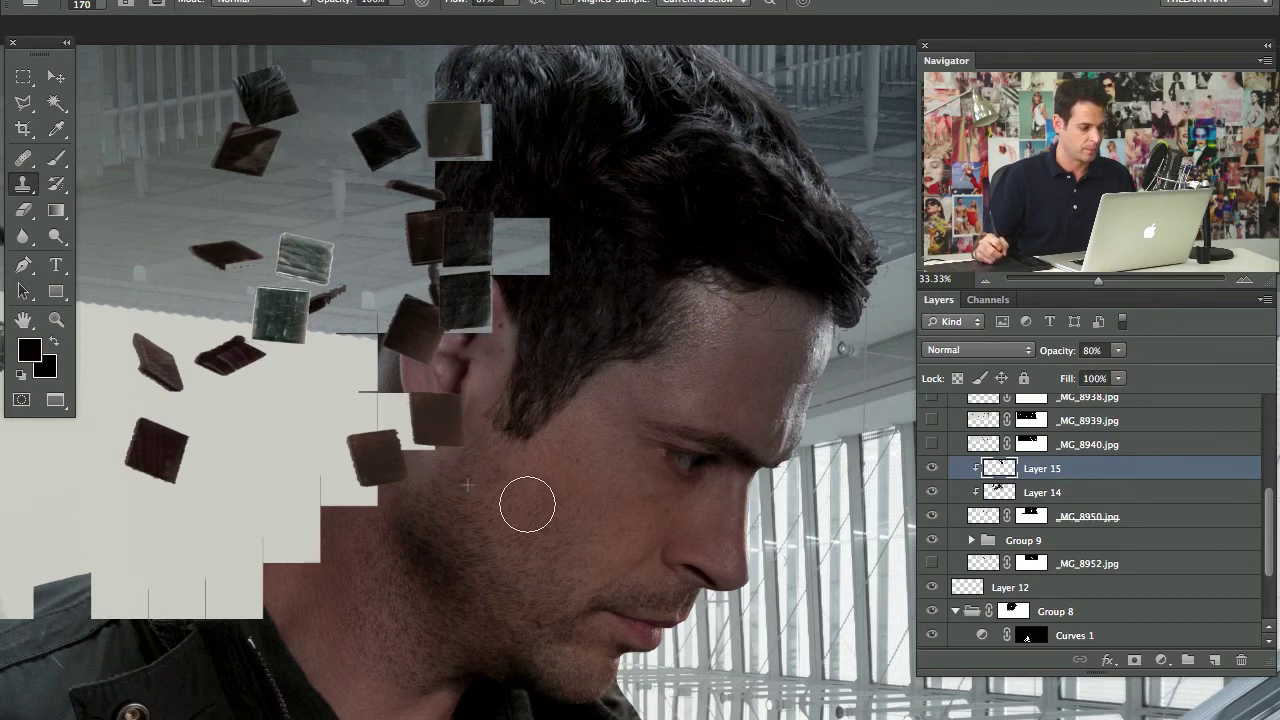
left_click(529, 493, "alt")
mouse_move(406, 300)
left_mouse_down()
mouse_move(421, 368)
mouse_move(467, 331)
mouse_move(509, 402)
mouse_move(469, 311)
mouse_move(439, 317)
mouse_move(482, 308)
mouse_move(468, 306)
mouse_move(511, 271)
mouse_move(475, 228)
mouse_move(465, 308)
left_mouse_up()
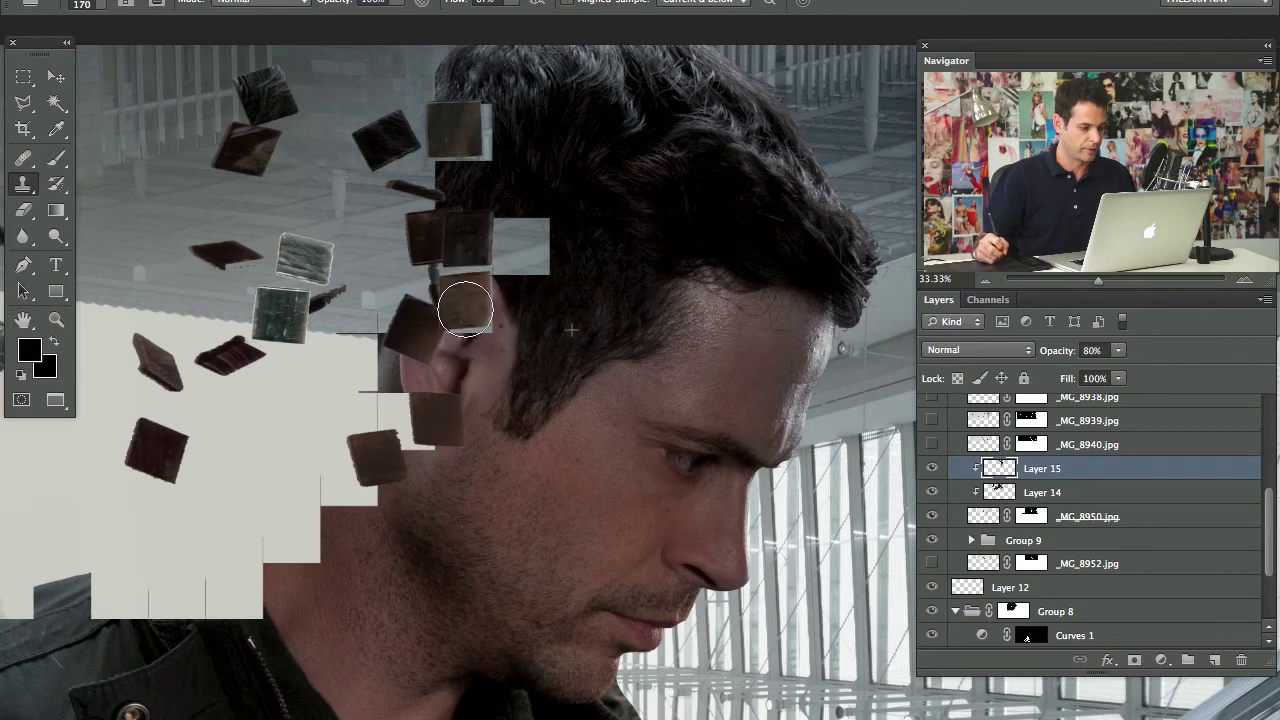
key("b")
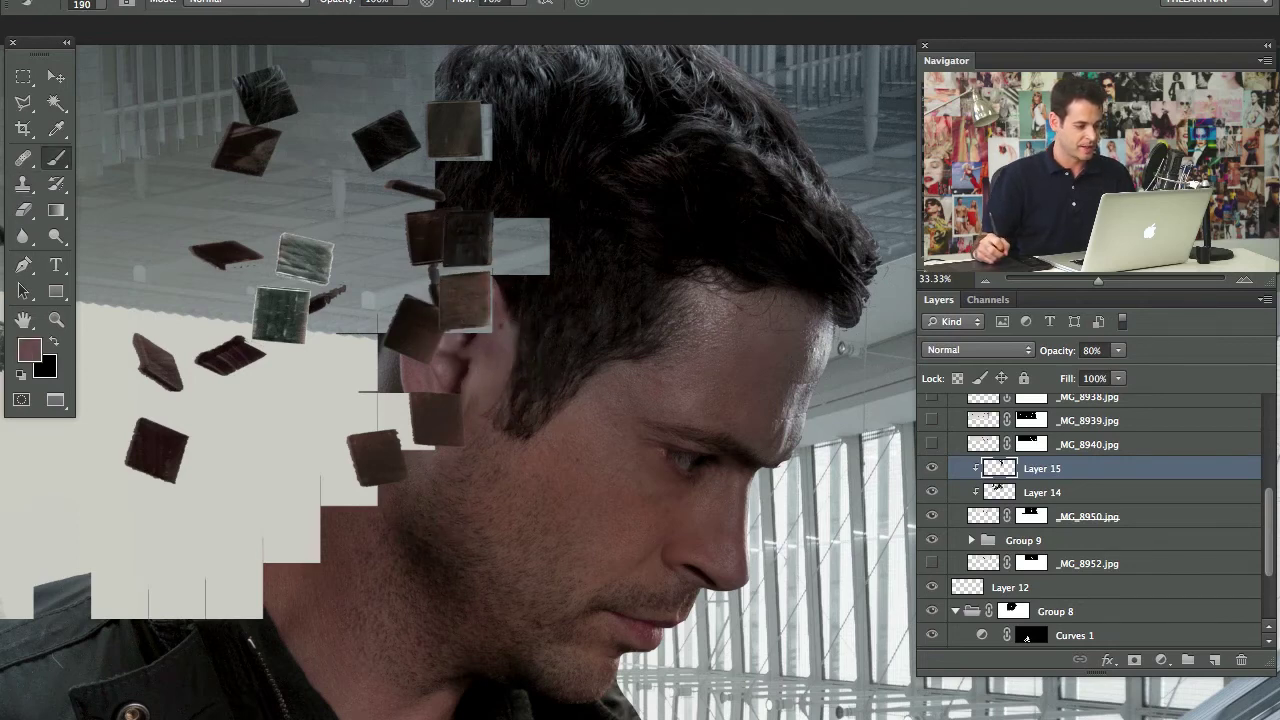
key("shift+2")
left_click_drag(491, 414, 499, 366)
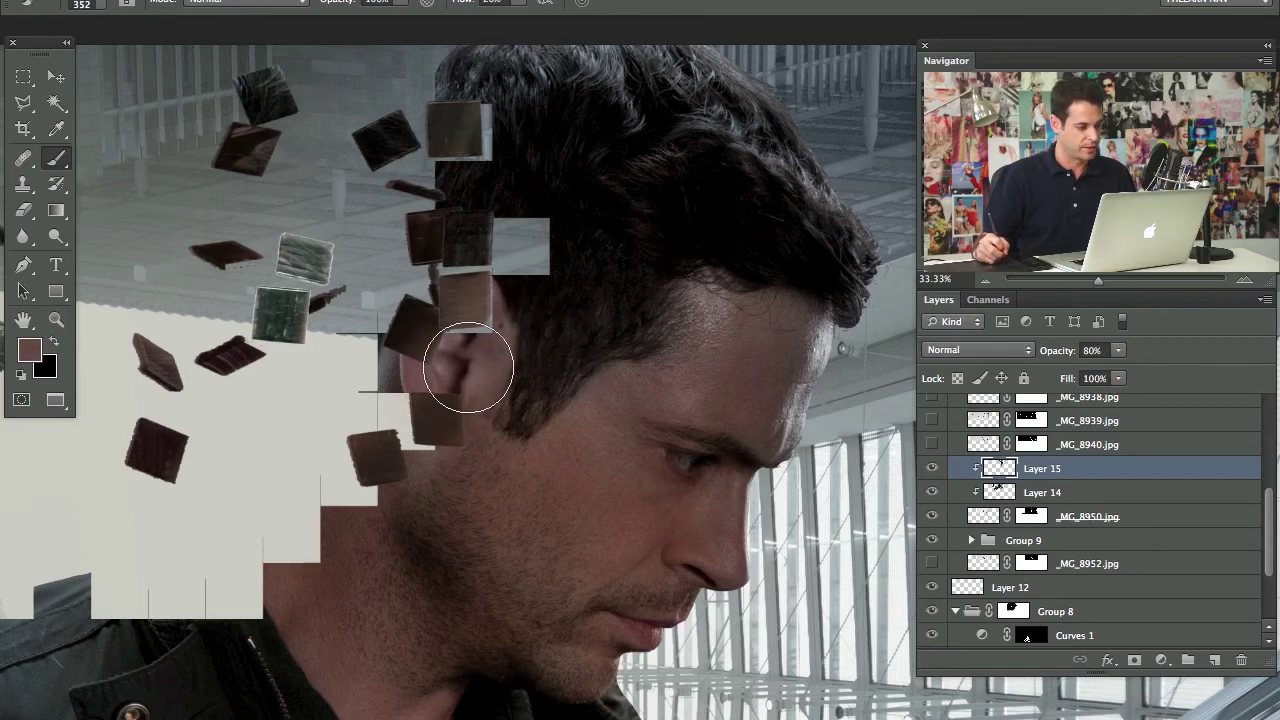
Step: Sample the dark hair colour and softly darken the remaining _MG_8950.jpg pieces with a 352 px brush
left_click_drag(423, 333, 609, 377)
left_click(739, 284, "alt")
mouse_move(479, 312)
left_mouse_down()
mouse_move(488, 328)
mouse_move(512, 312)
left_mouse_up()
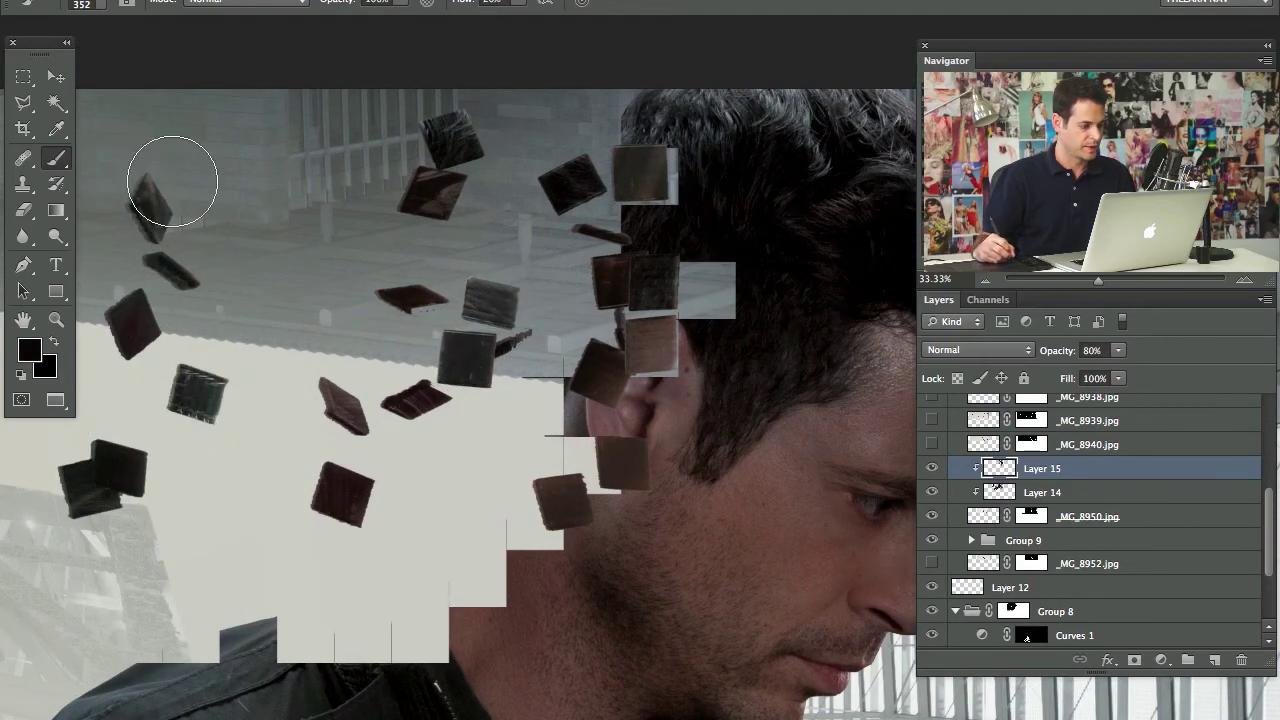
left_click_drag(100, 186, 489, 214)
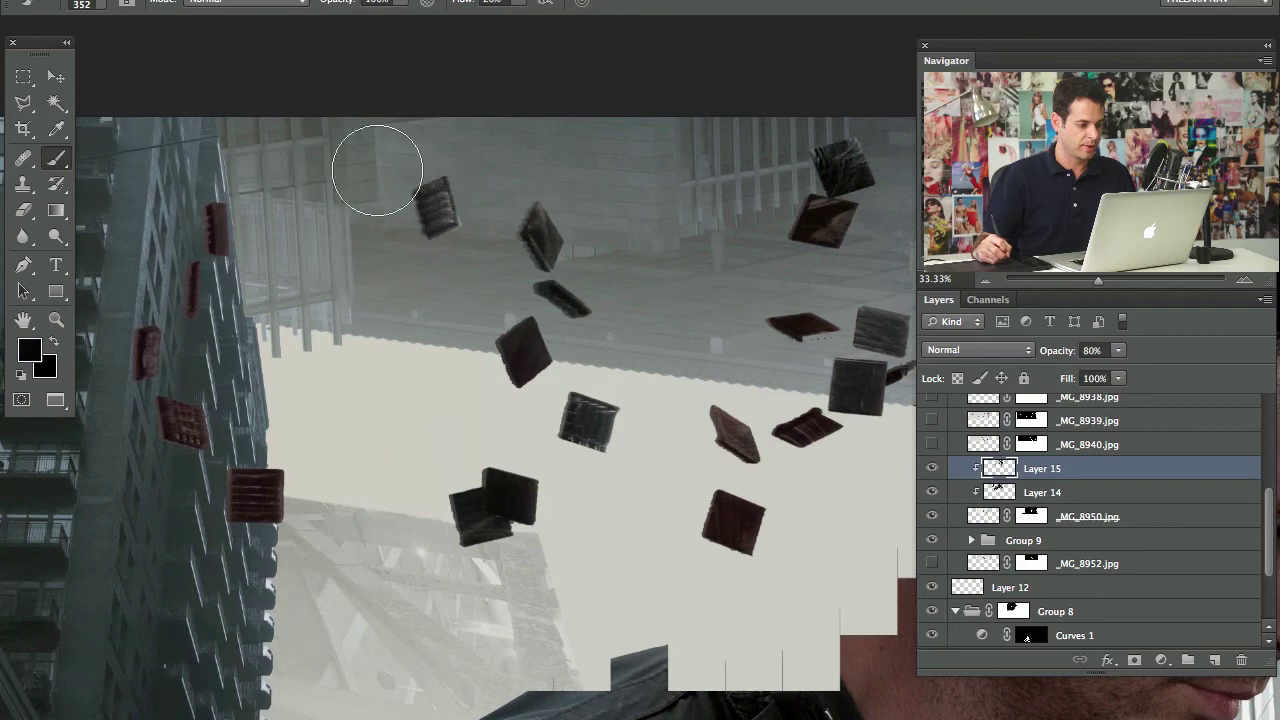
left_click_drag(596, 360, 376, 344)
Step: Compare the _MG_8950.jpg pieces with and without Layer 14 and Layer 15 in the whole image
key("ctrl+minus")
key("ctrl+minus")
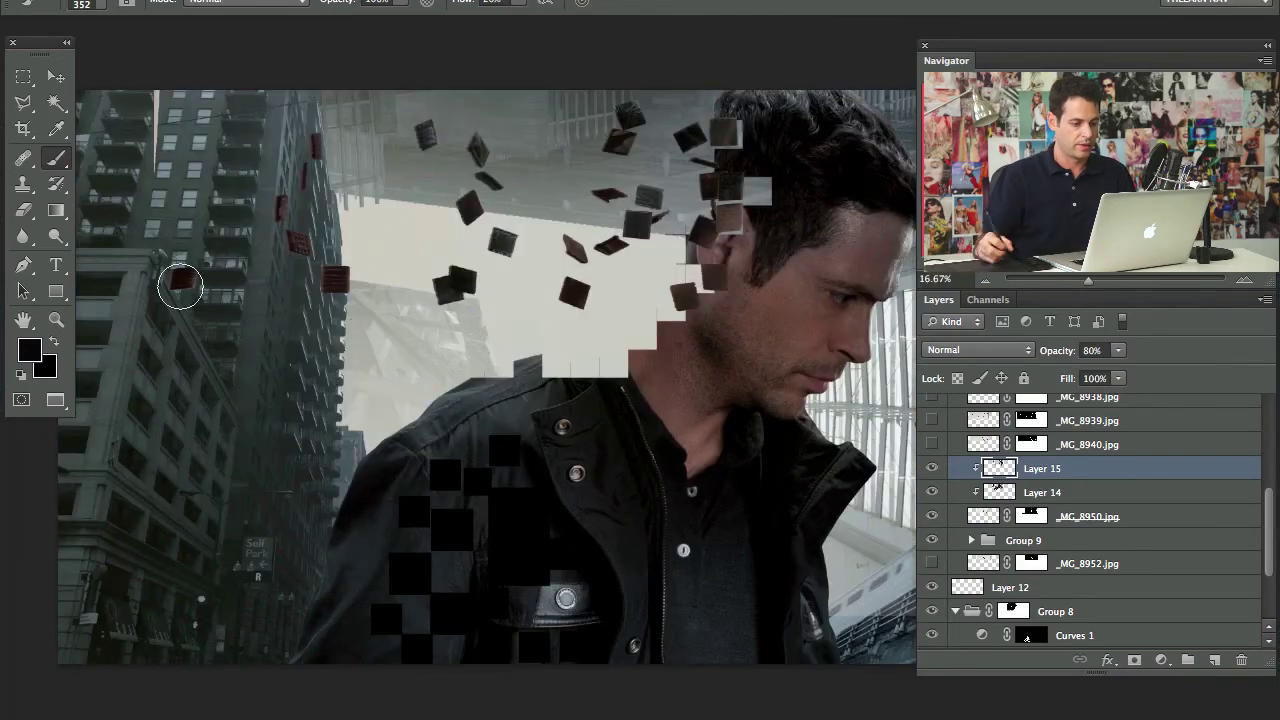
left_click_drag(605, 457, 545, 502)
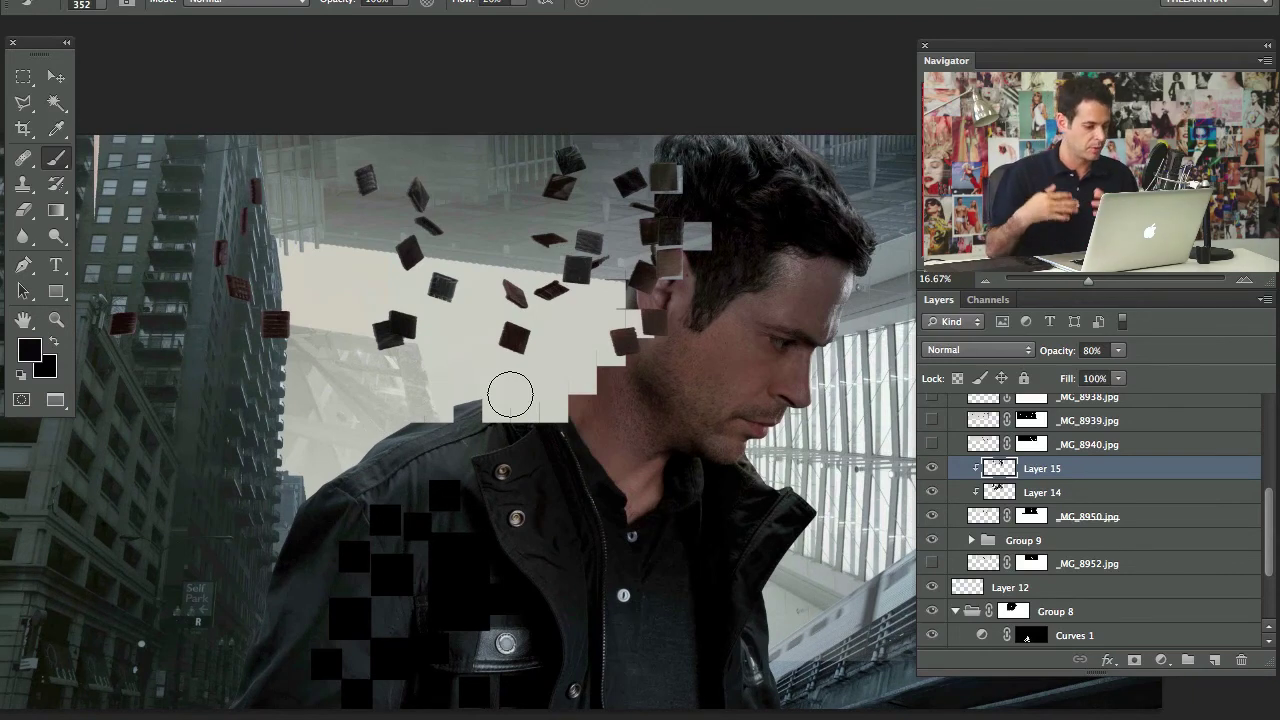
left_click(933, 493)
left_click(934, 518)
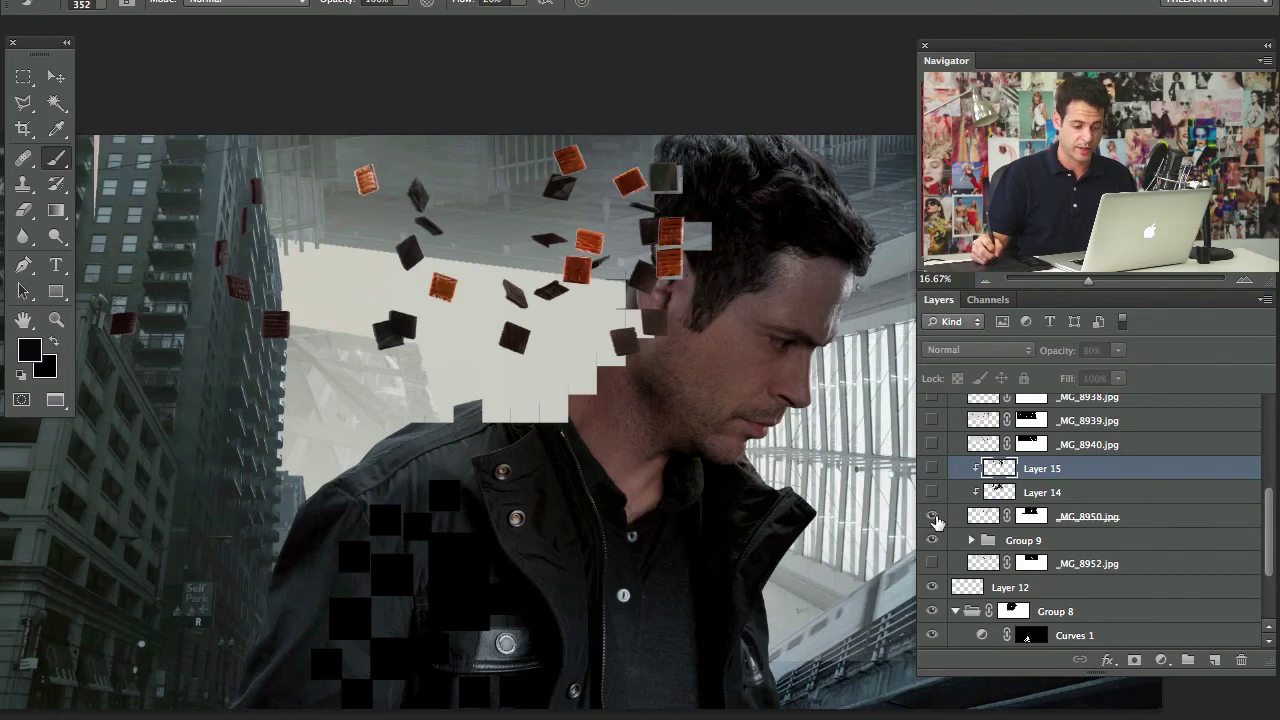
left_click(932, 468)
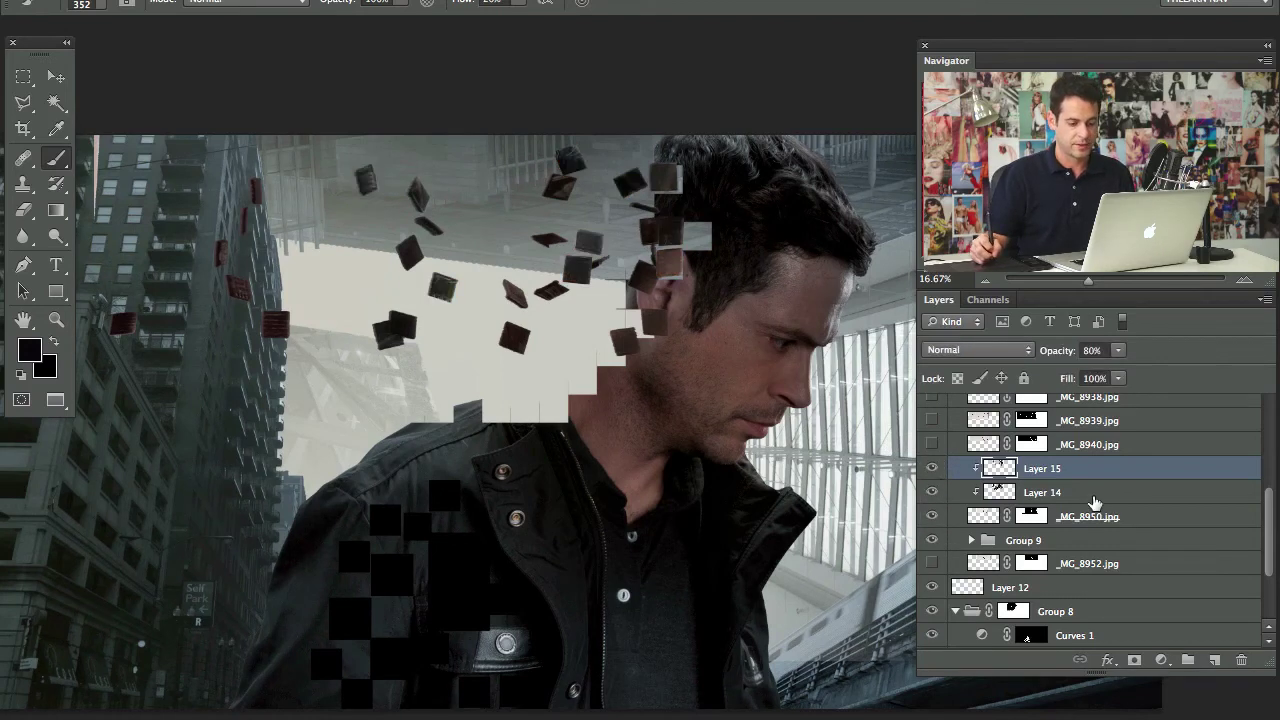
Step: Group Layer 15, Layer 14 and the _MG_8950.jpg pieces layer together
left_click(1141, 517, "shift")
key("ctrl+g")
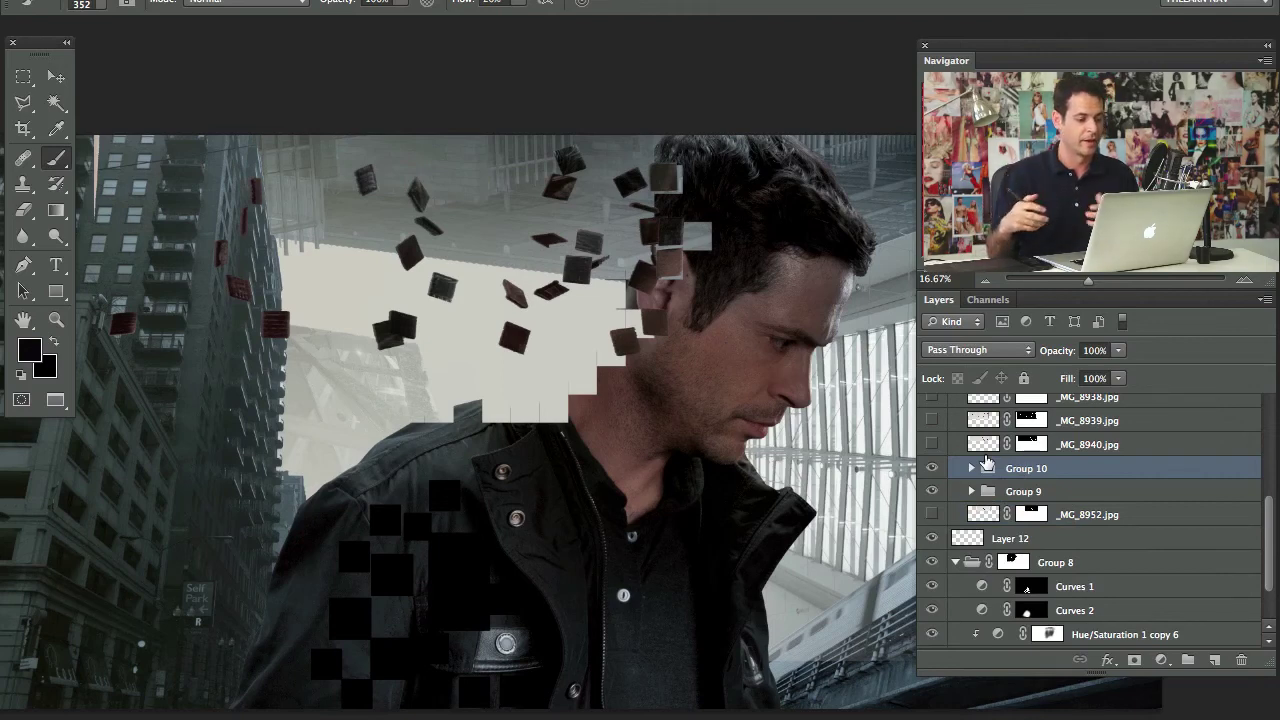
left_click_drag(680, 362, 676, 389)
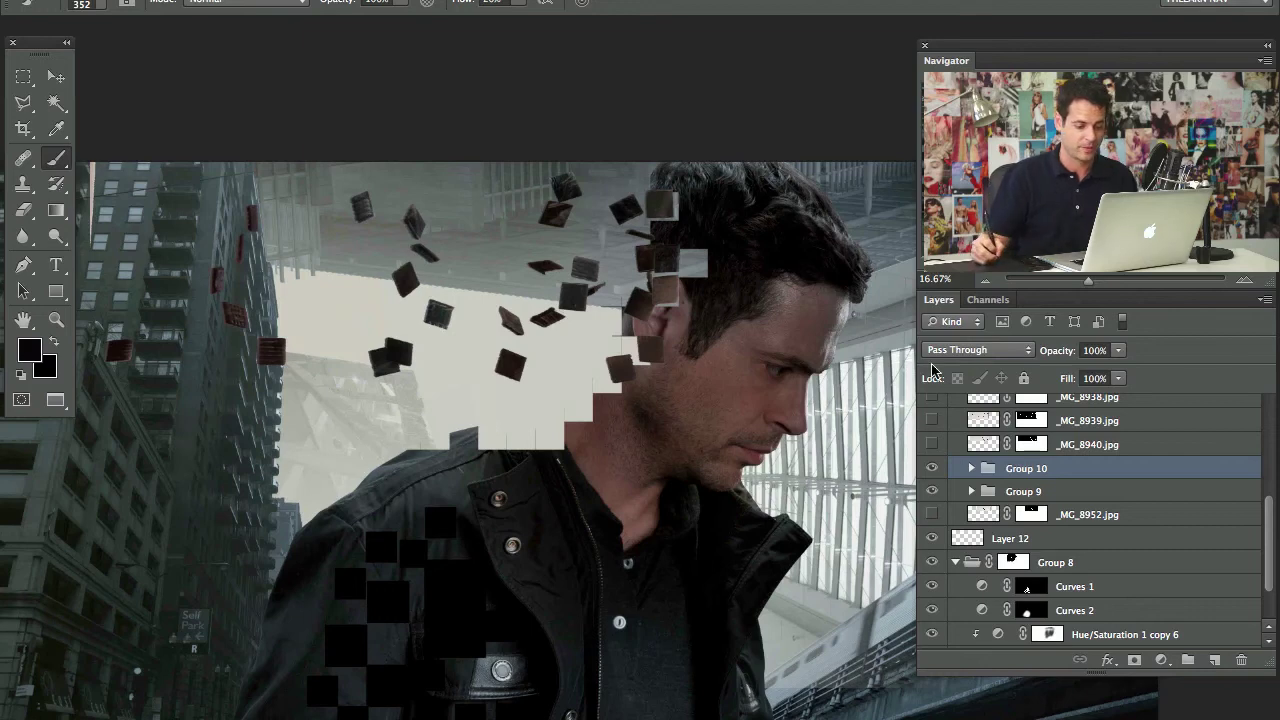
Step: Show the _MG_8939.jpg pieces layer and move it down over the checkered gaps in the jacket
left_click(932, 445)
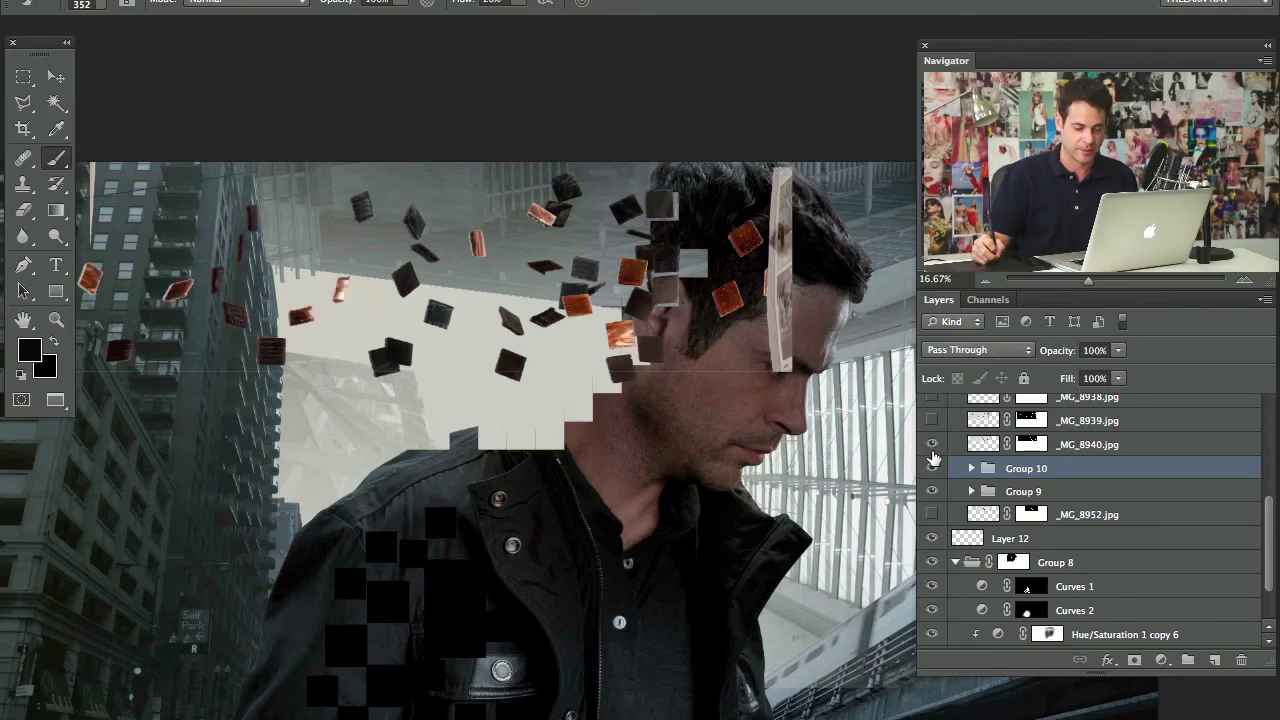
left_click(931, 445)
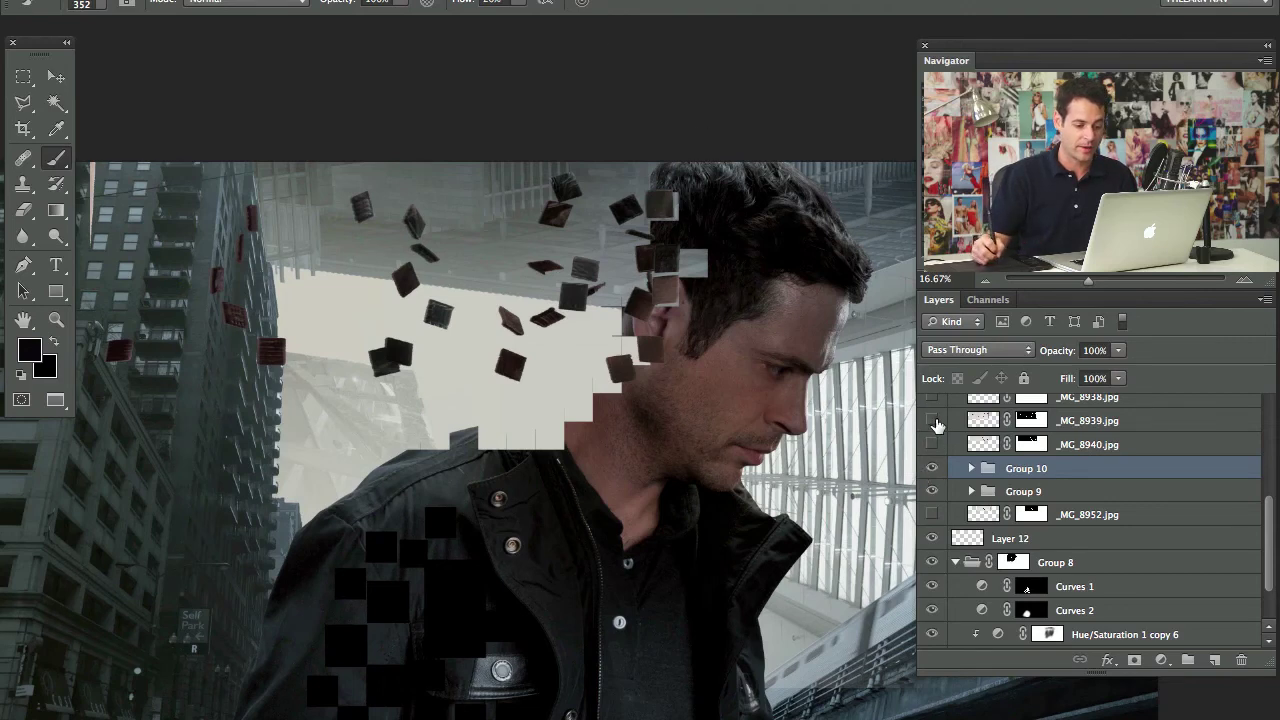
left_click(932, 420)
left_click(1087, 420)
key("v")
left_click_drag(698, 337, 486, 637)
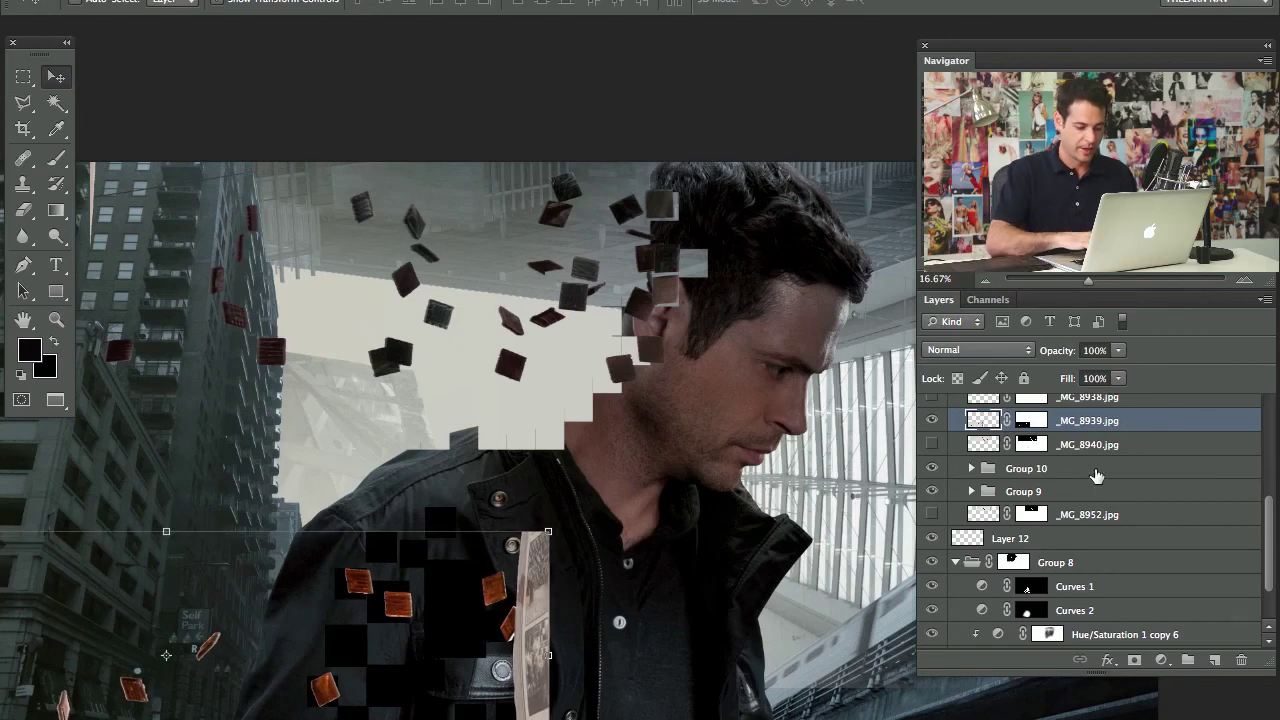
Step: Add a new layer clipped to _MG_8939.jpg and paint sampled dark jacket colour over the two pieces on the sleeve side
key("ctrl+shift+alt+n")
key("ctrl+alt+g")
key("b")
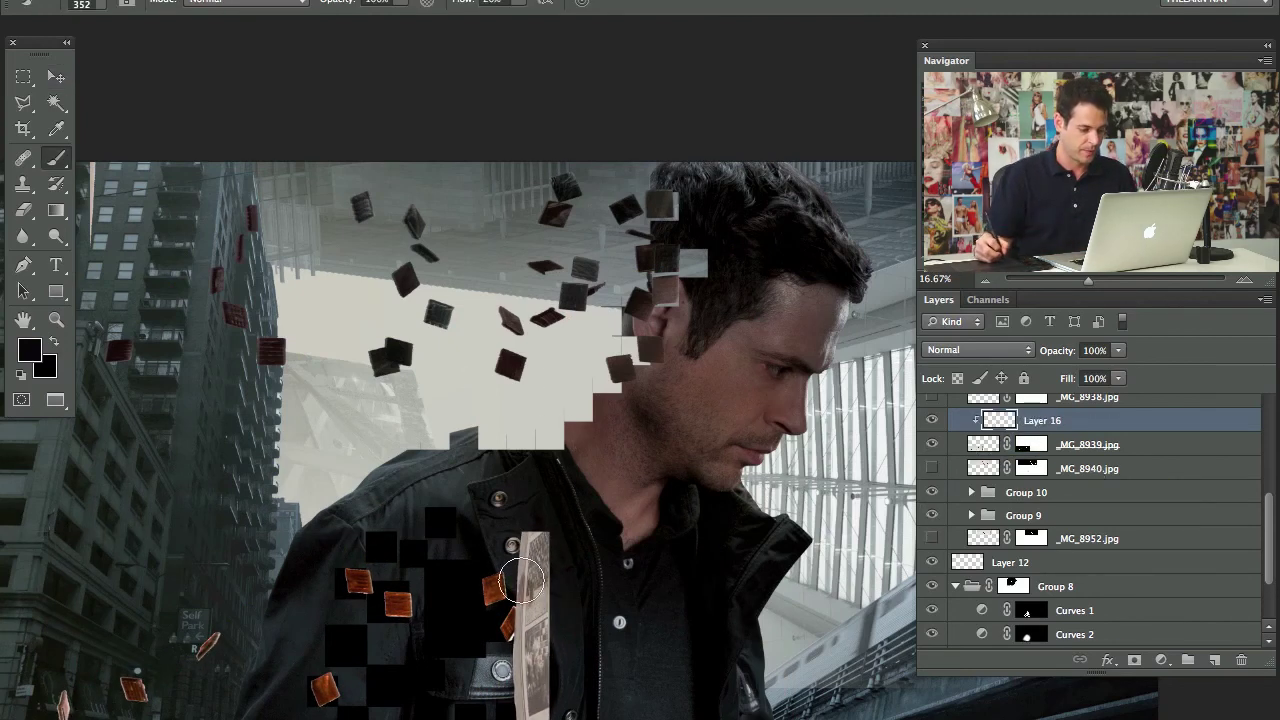
left_click(382, 601, "alt")
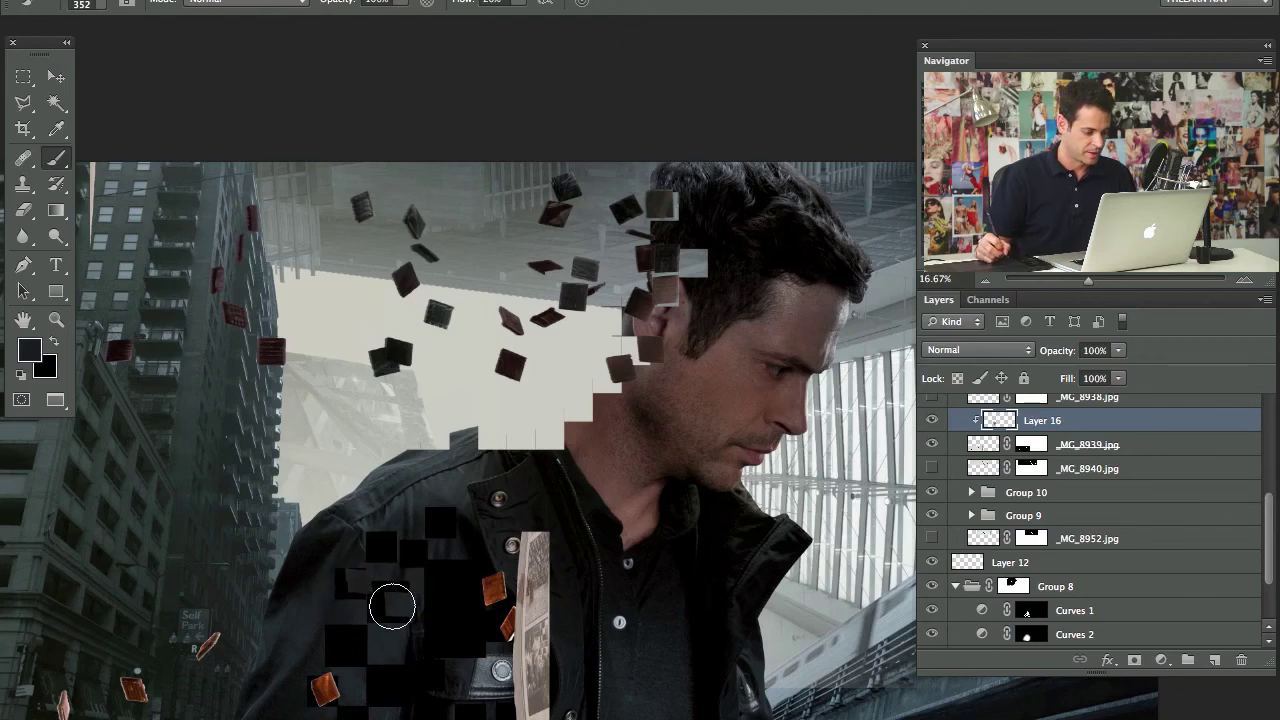
Step: Enlarge the _MG_8939.jpg pieces slightly about their centre so they spread further across the jacket
key("ctrl+plus")
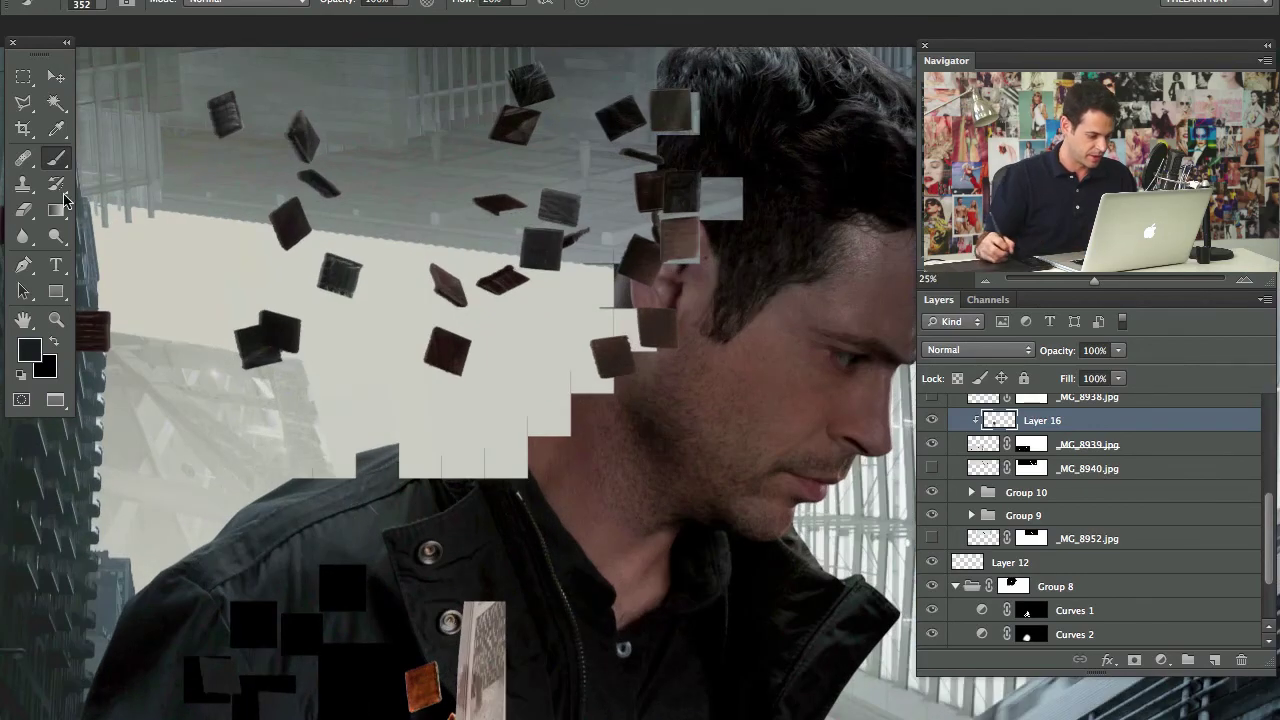
left_click_drag(445, 650, 571, 418)
key("ctrl+t")
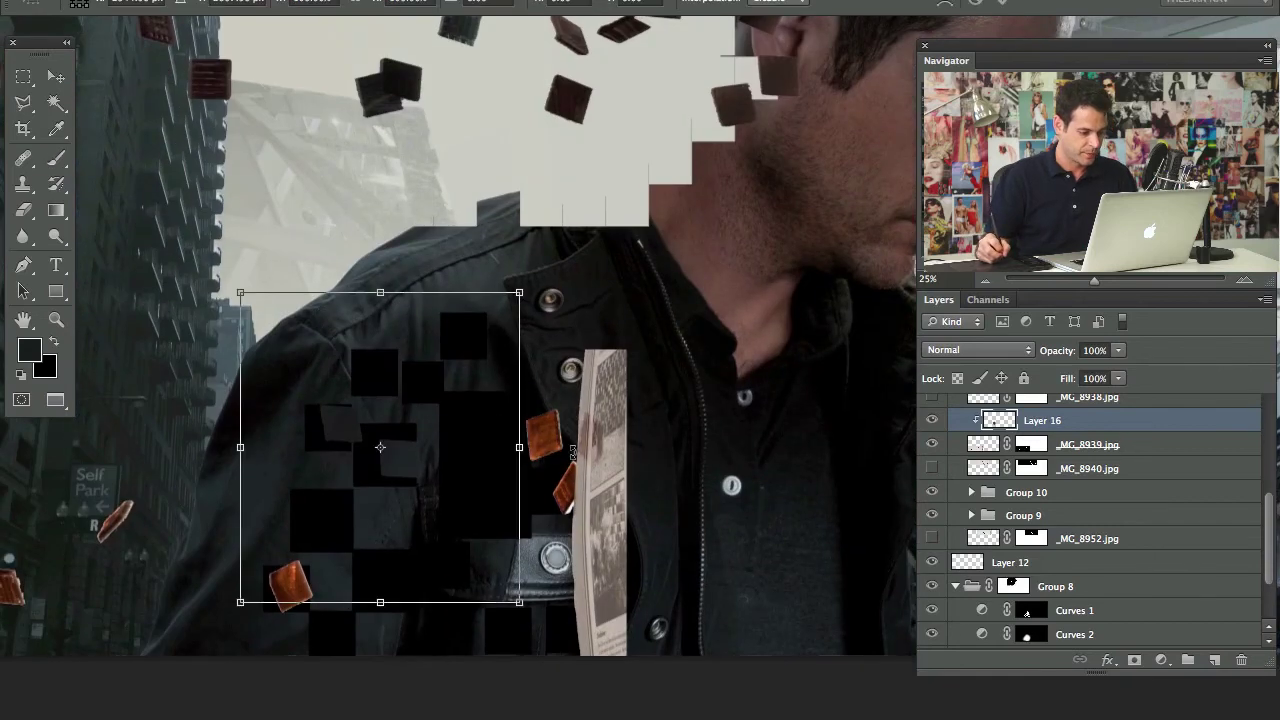
key("Return")
left_click(1035, 446)
key("ctrl+t")
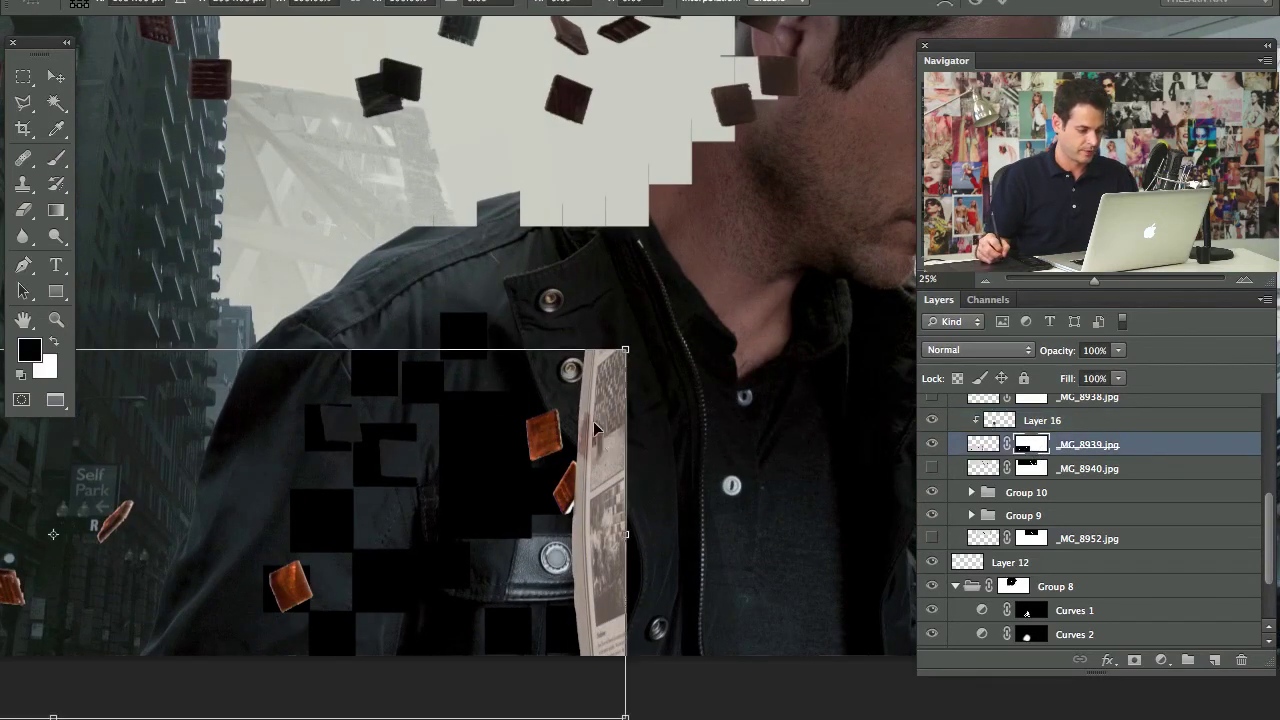
left_click_drag(632, 347, 703, 326)
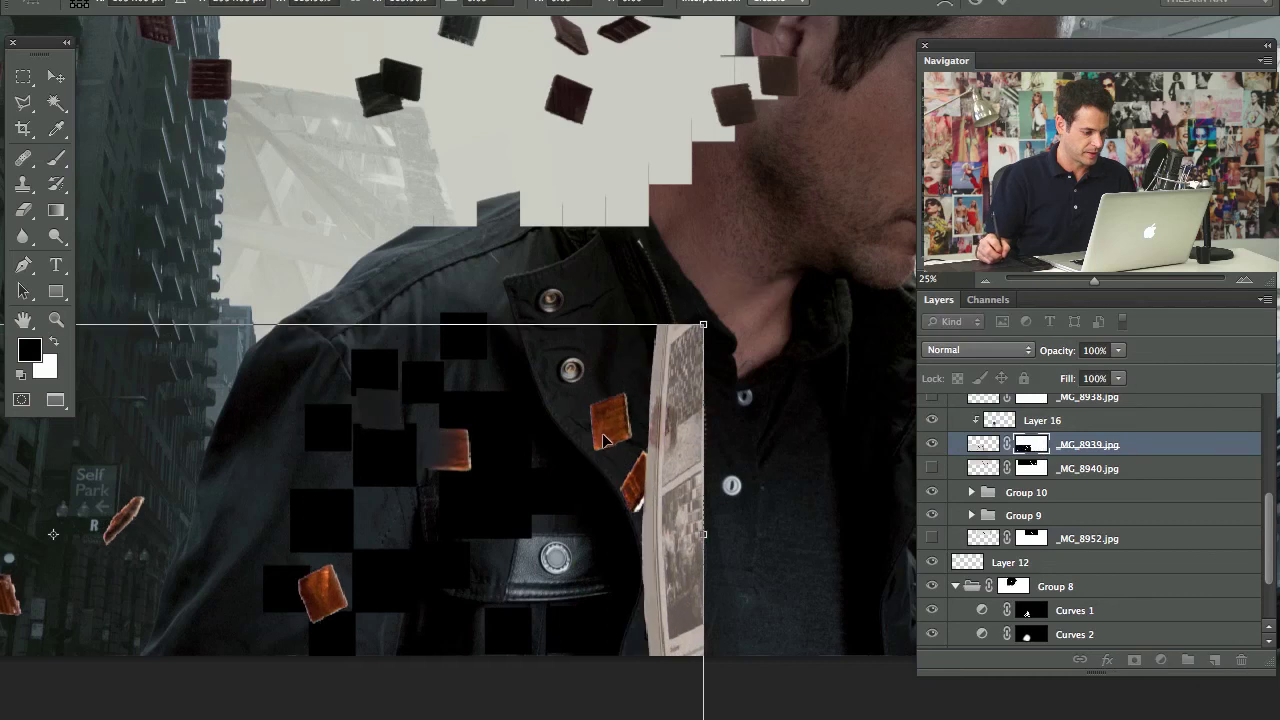
key("Return")
Step: On Layer 16, paint sampled jacket colours over the remaining orange pieces on the jacket with the 352 px brush
key("b")
left_click(1045, 421)
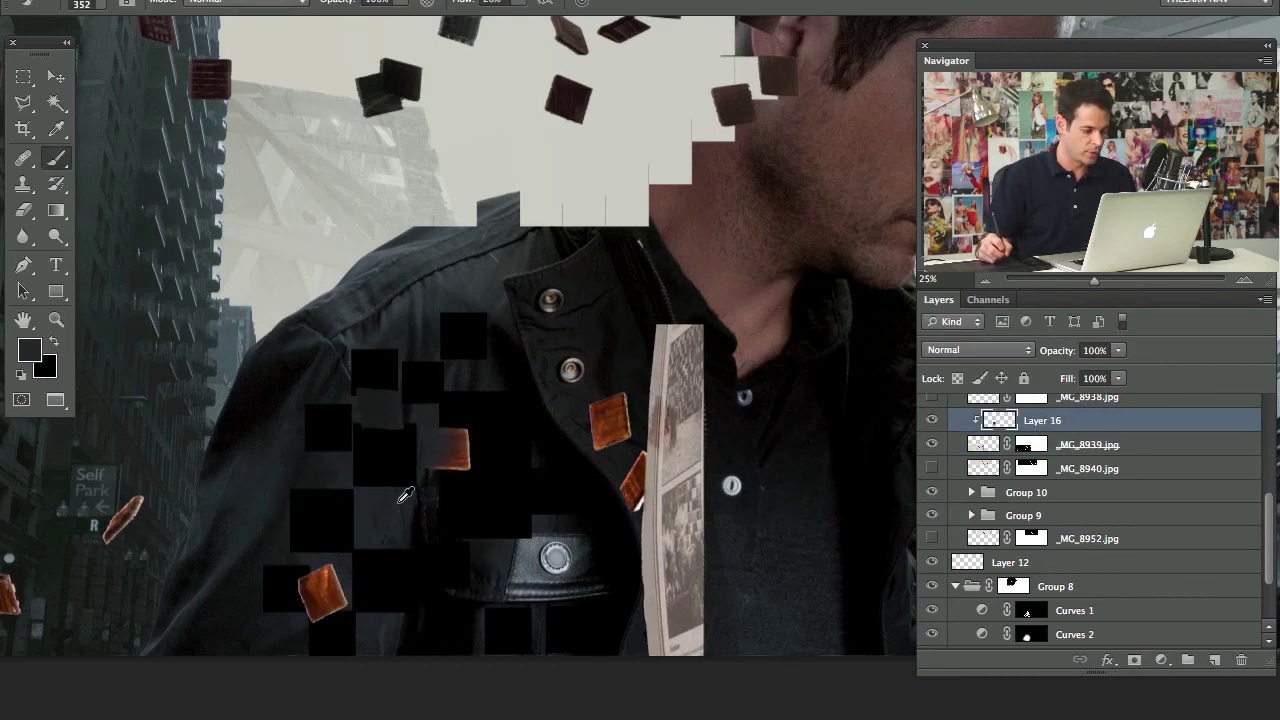
mouse_move(415, 469)
left_mouse_down()
mouse_move(486, 417)
mouse_move(465, 481)
mouse_move(437, 473)
mouse_move(474, 423)
mouse_move(430, 487)
left_mouse_up()
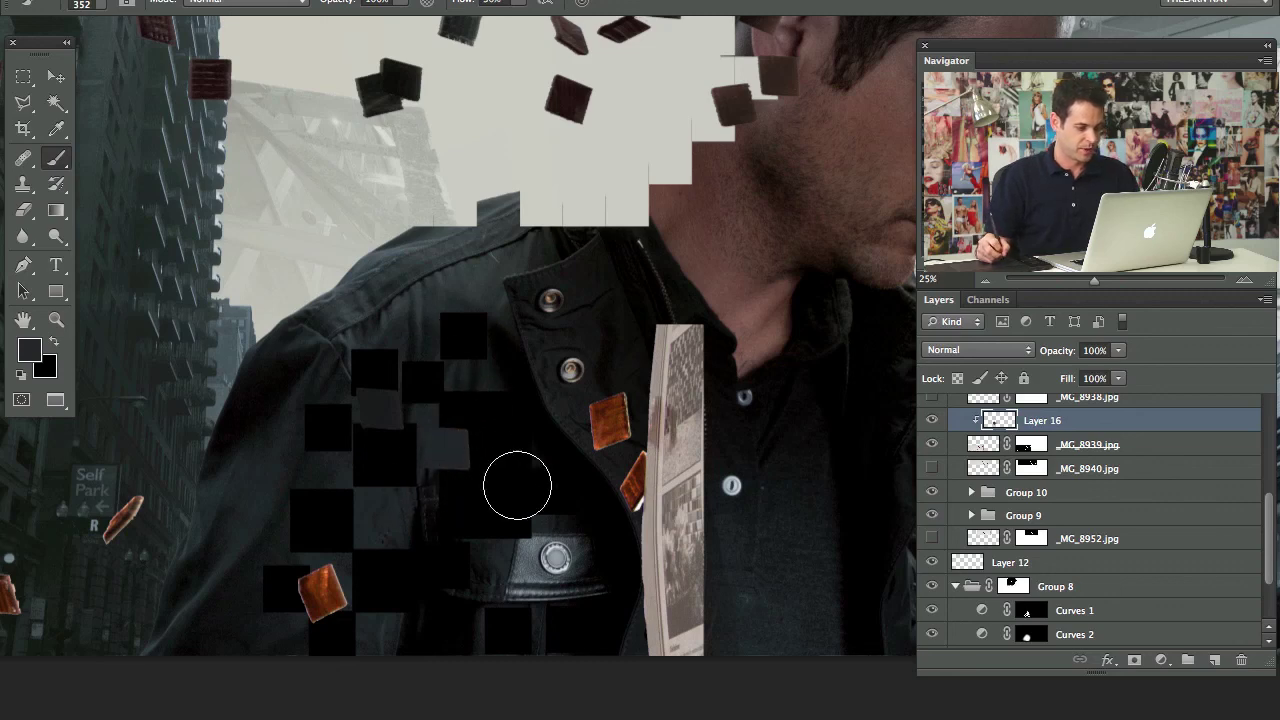
mouse_move(517, 485)
left_mouse_down()
mouse_move(609, 372)
mouse_move(614, 394)
mouse_move(575, 400)
mouse_move(635, 457)
mouse_move(640, 530)
left_mouse_up()
mouse_move(320, 567)
left_mouse_down()
mouse_move(316, 636)
mouse_move(312, 596)
mouse_move(345, 661)
mouse_move(291, 662)
mouse_move(425, 656)
mouse_move(302, 634)
mouse_move(286, 550)
mouse_move(466, 594)
mouse_move(331, 547)
left_mouse_up()
left_click(284, 597, "alt")
left_click(345, 567, "alt")
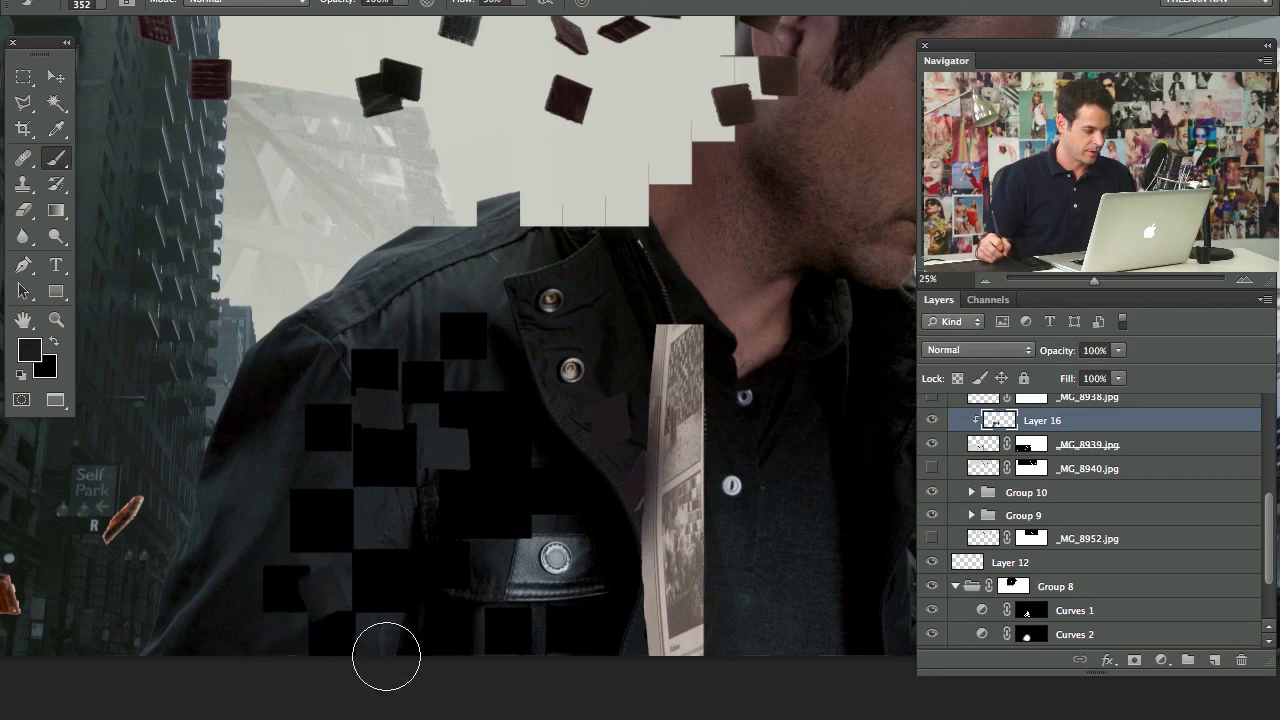
Step: Compare the jacket with and without the recoloured _MG_8939.jpg pieces
left_click(933, 443)
left_click(933, 443)
left_click(933, 443)
left_click(933, 443)
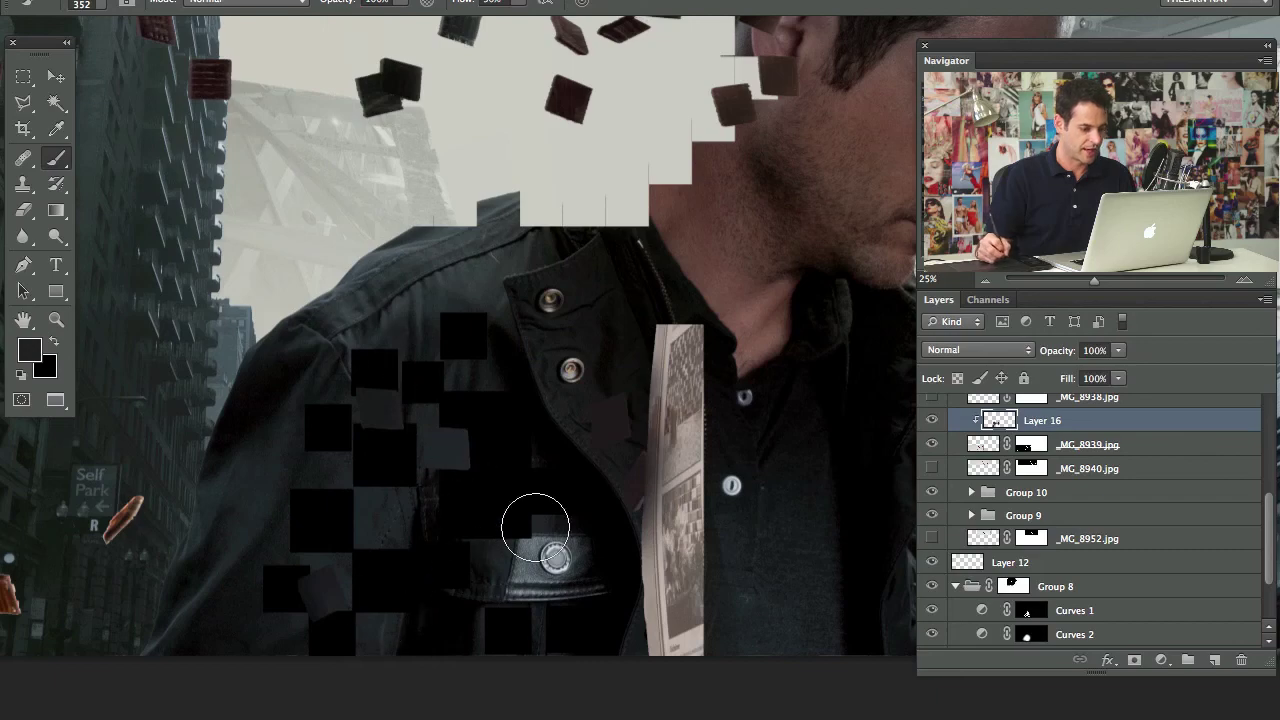
key("super+minus")
key("super+minus")
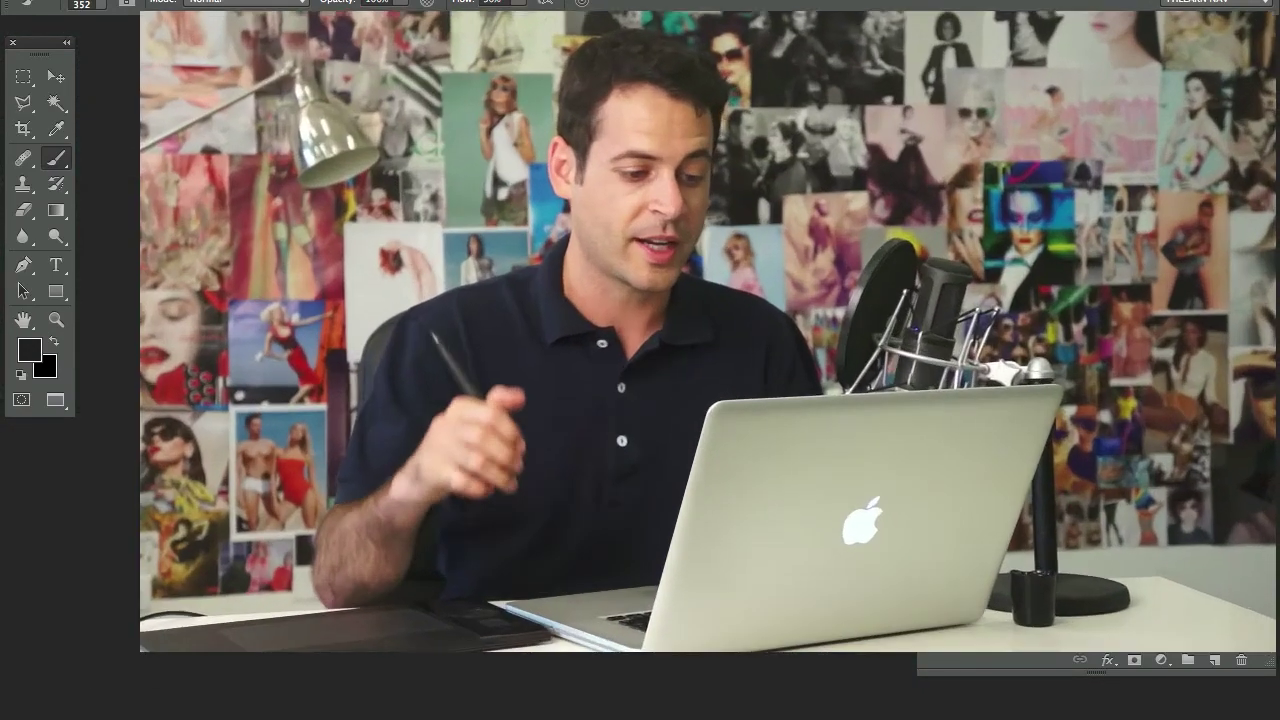